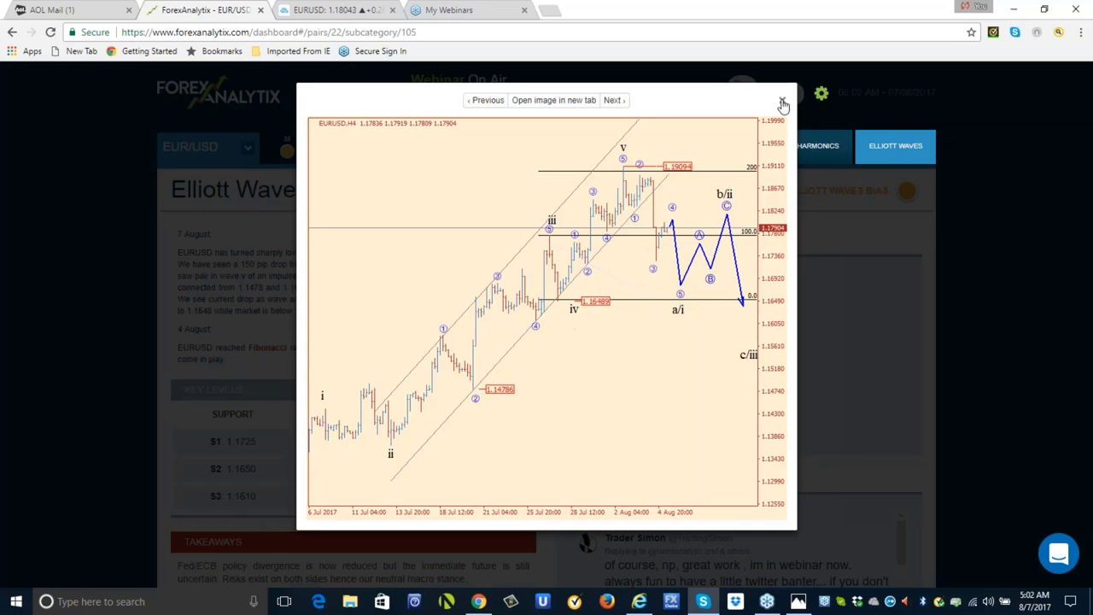
Close the Elliott Wave chart, view the EUR/USD harmonics analysis, then switch to TradingView's EURUSD chart
click(784, 103)
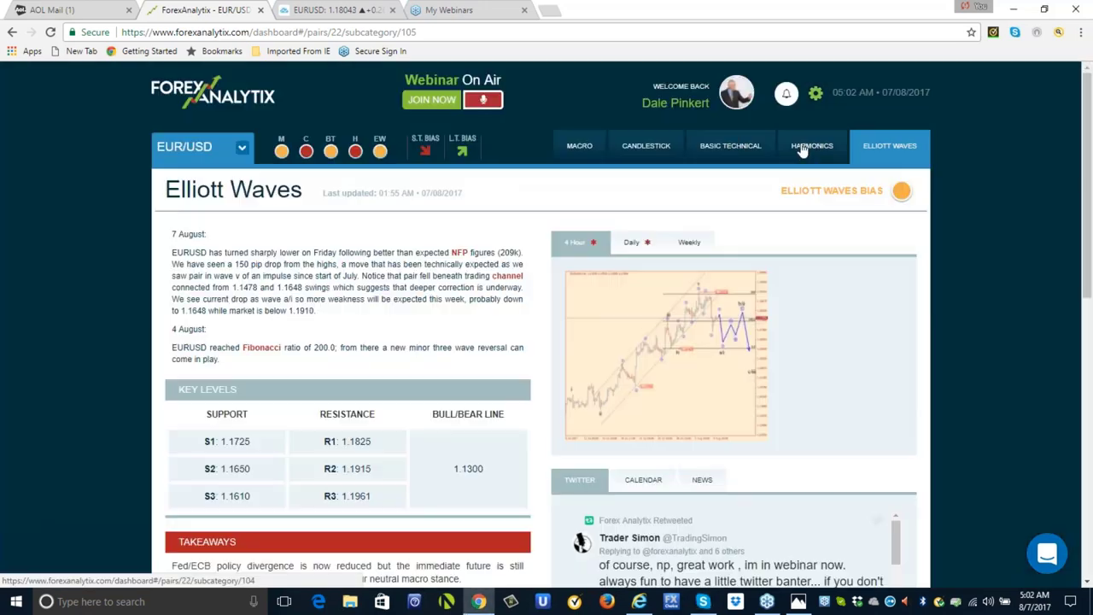
click(816, 145)
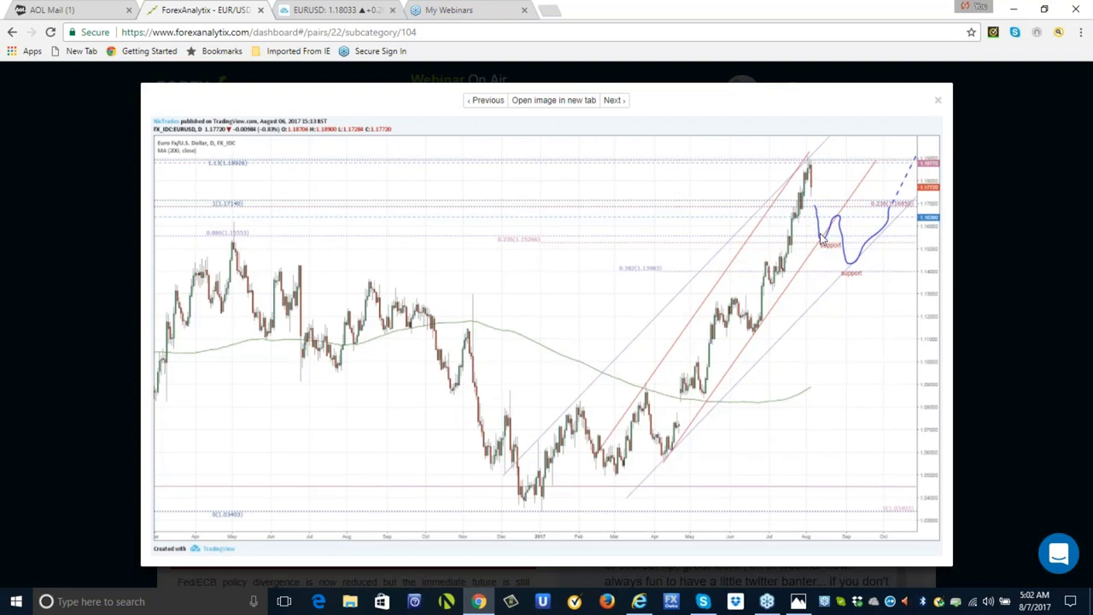
click(324, 11)
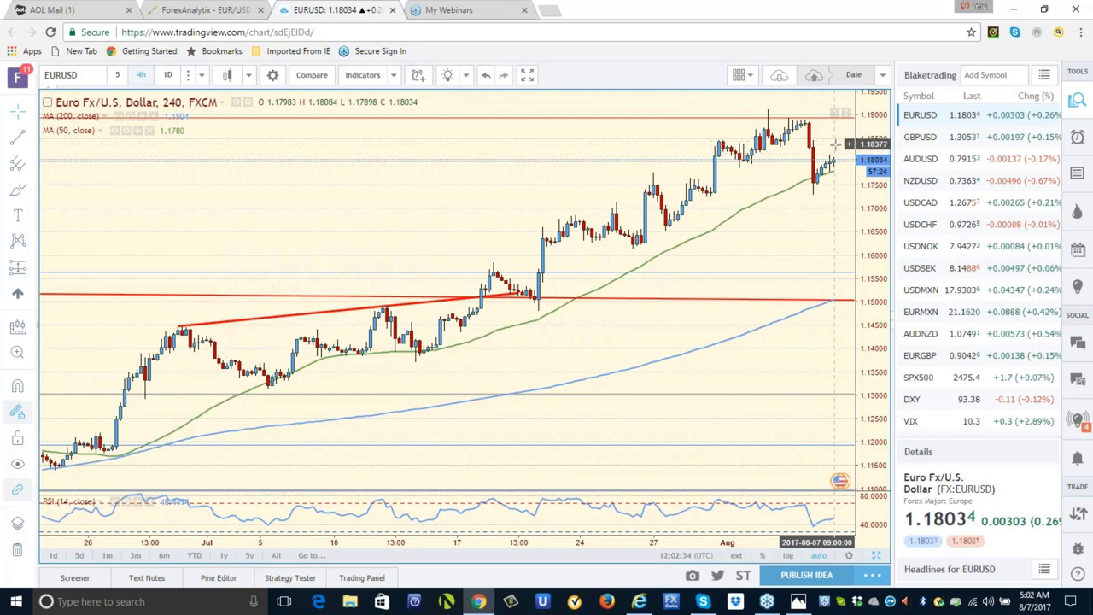
Set the chart to 1-hour candles and change the symbol to EURGBP
click(201, 75)
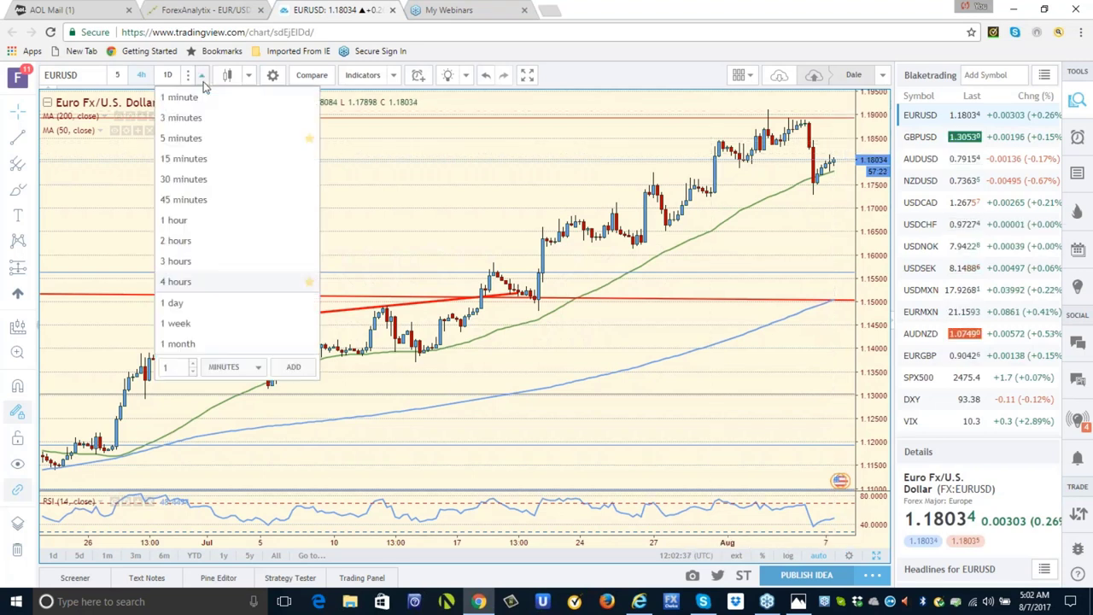
click(217, 223)
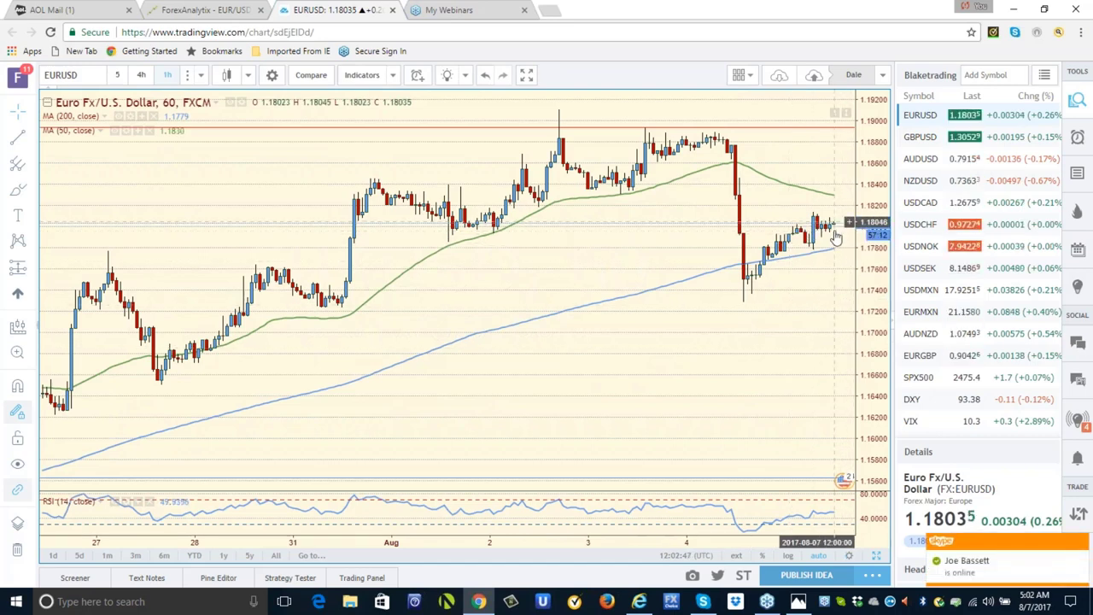
click(919, 365)
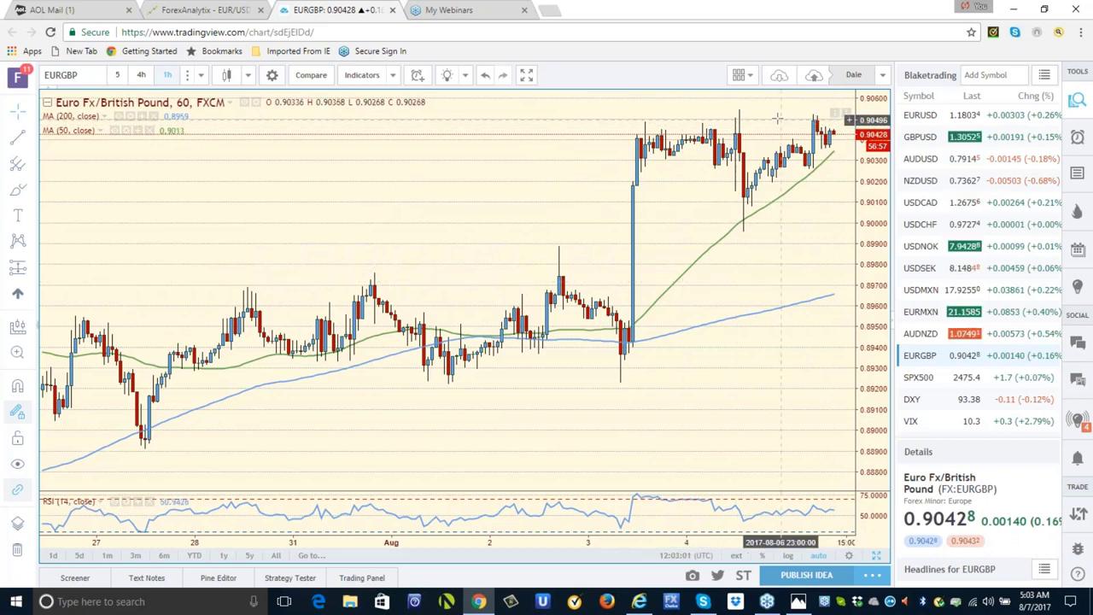
Draw a trend line from the August 3 high past the latest highs, then view 4-hour candles
click(33, 142)
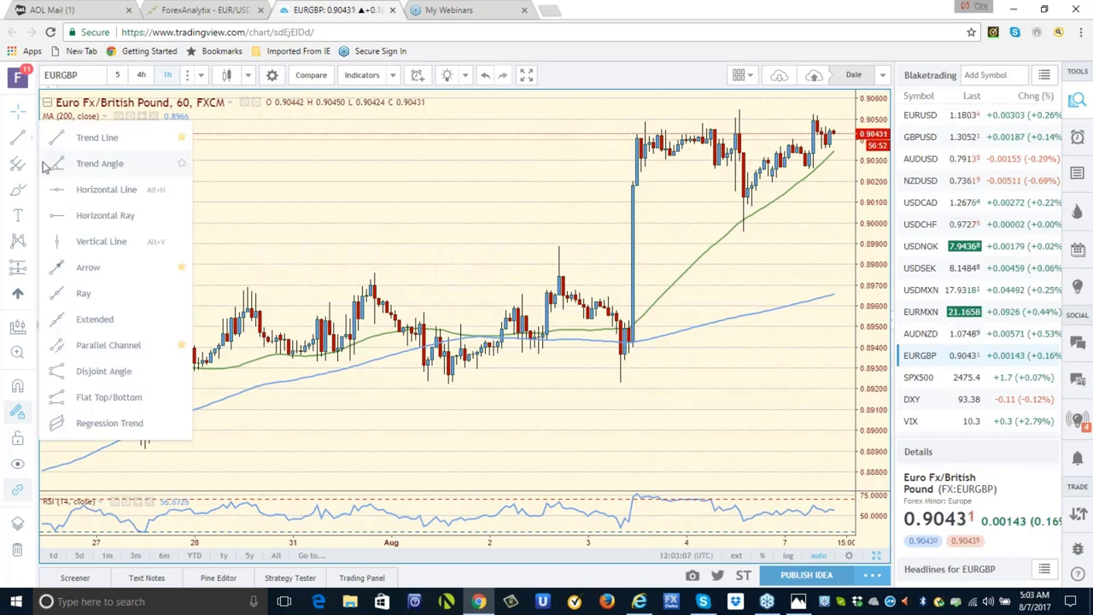
click(49, 142)
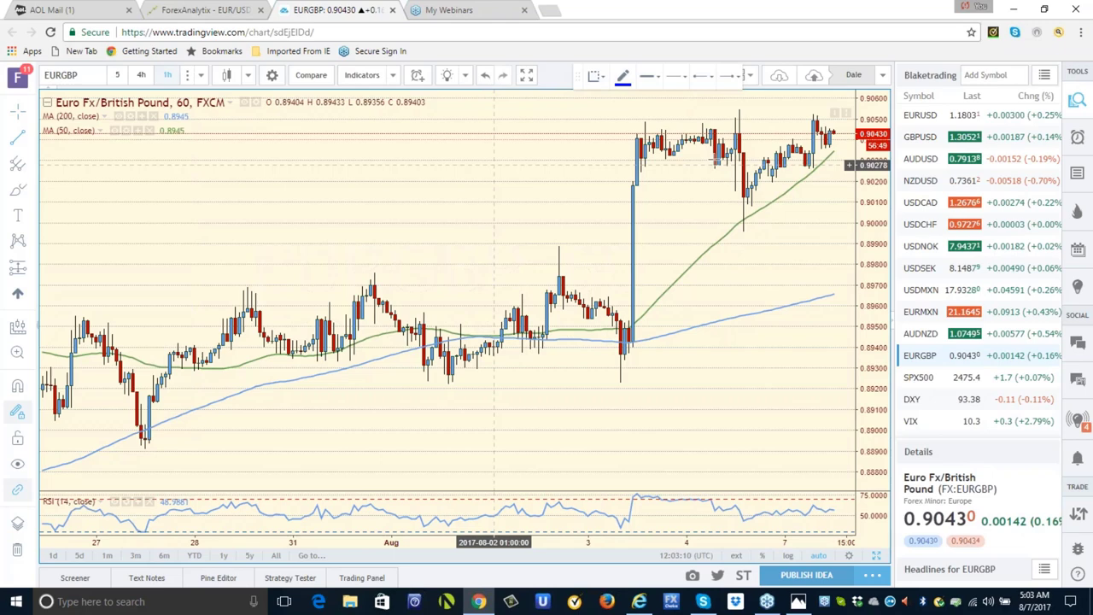
click(644, 122)
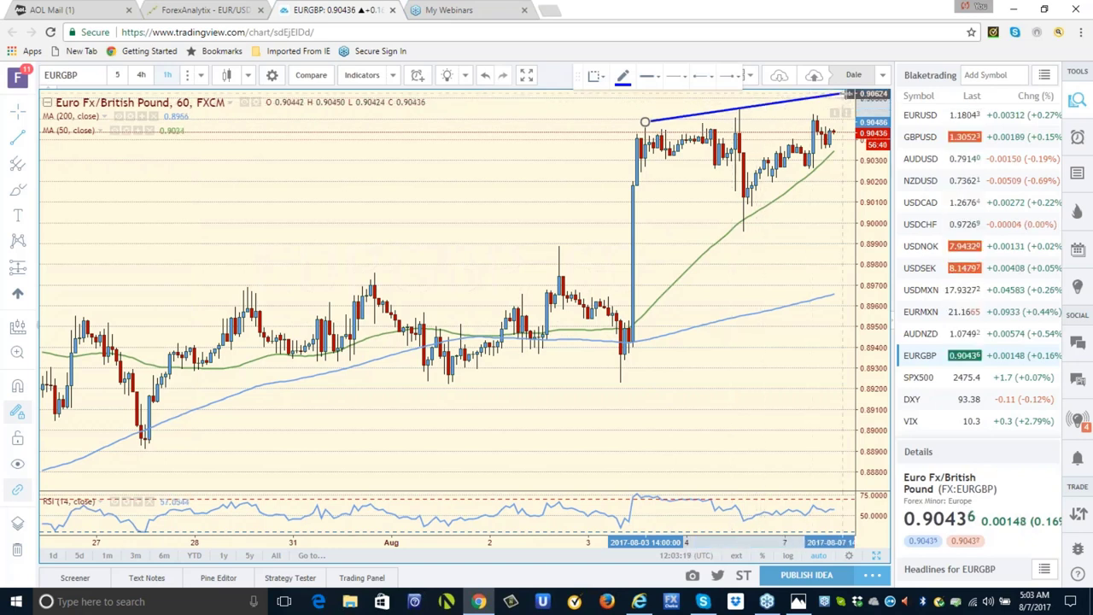
click(846, 93)
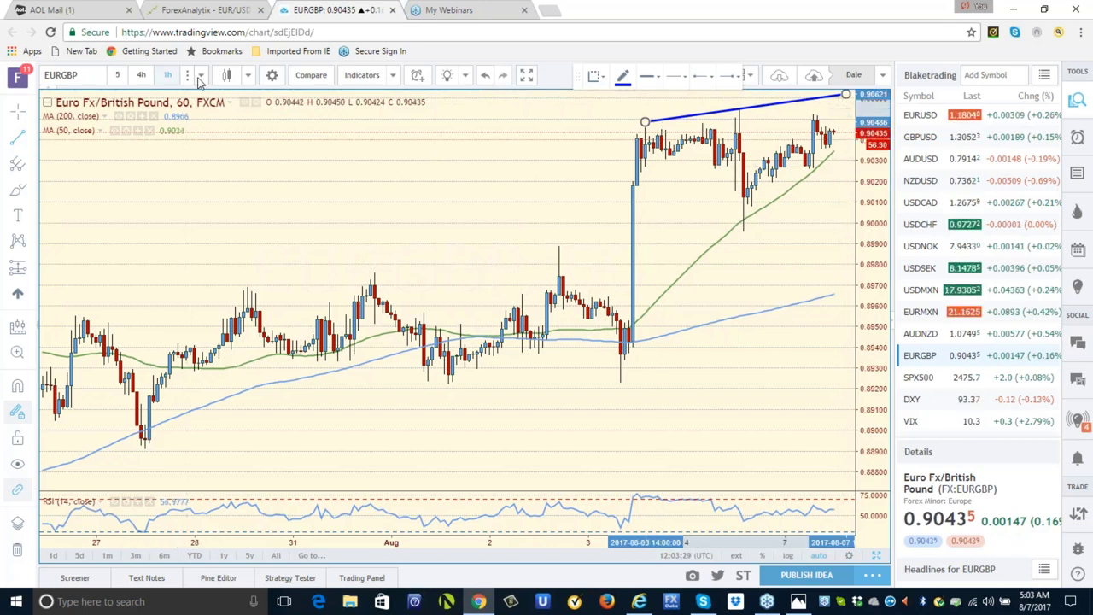
click(201, 75)
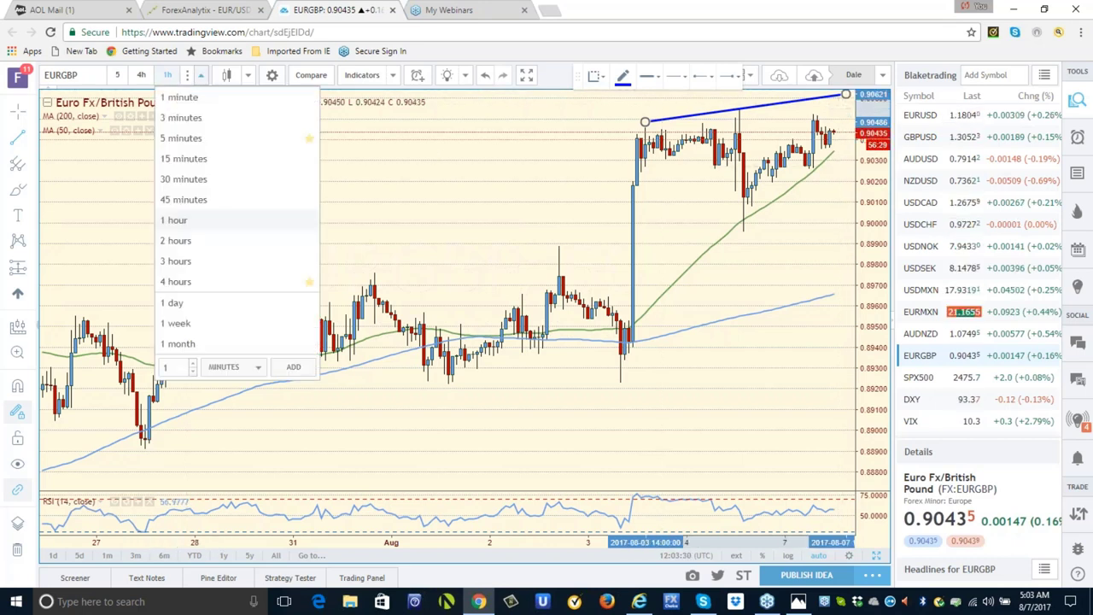
click(179, 282)
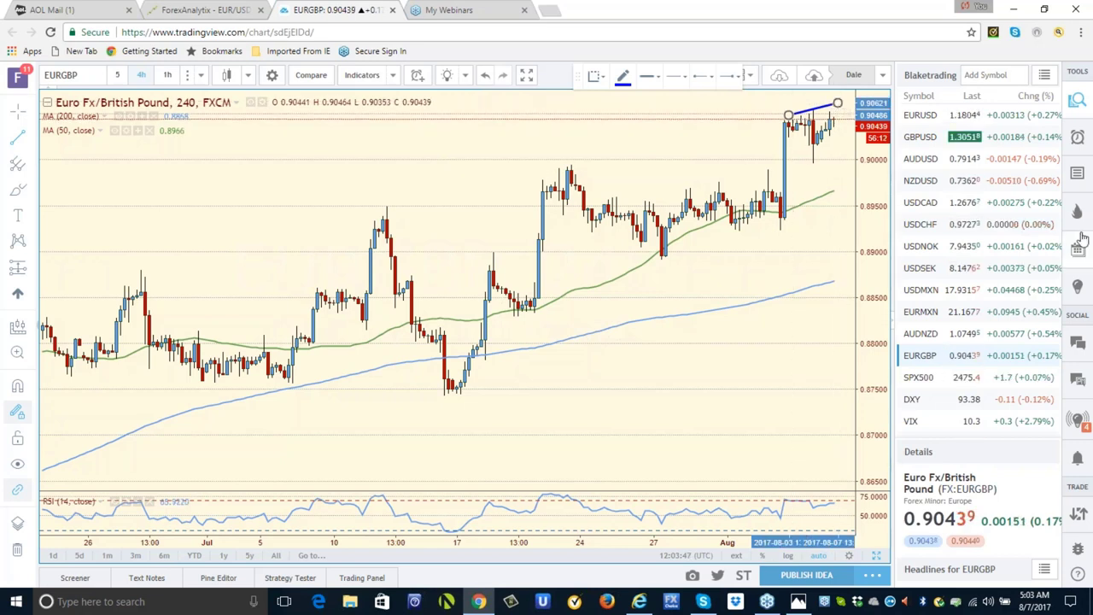
Load GBPJPY from the watchlist, after briefly checking EURJPY, and set it to 1-hour candles
scroll(1064, 207, down, 1)
scroll(1064, 207, down, 3)
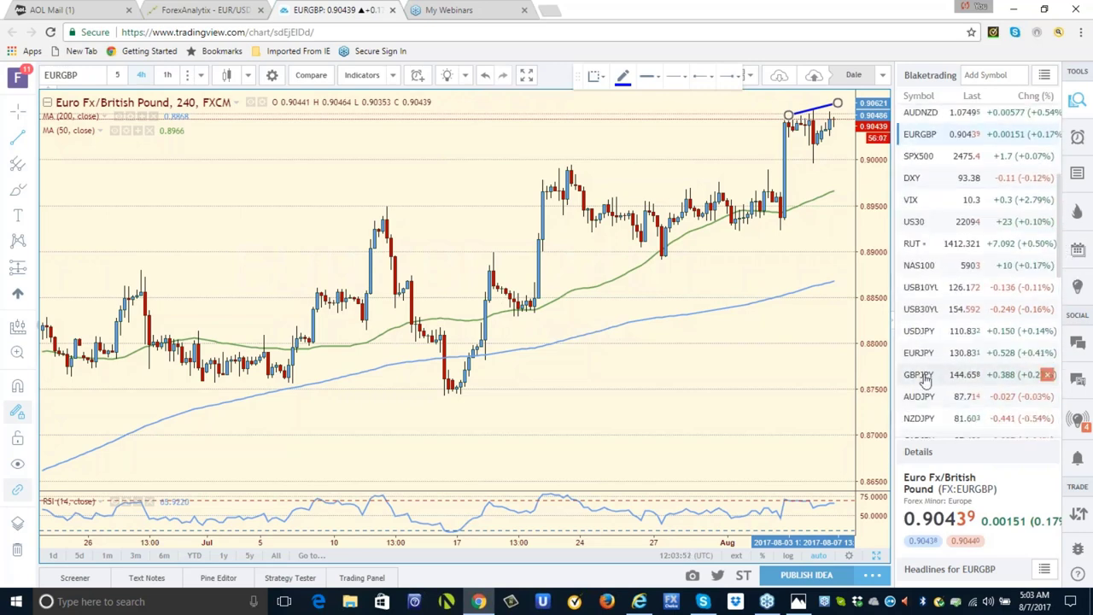
click(925, 381)
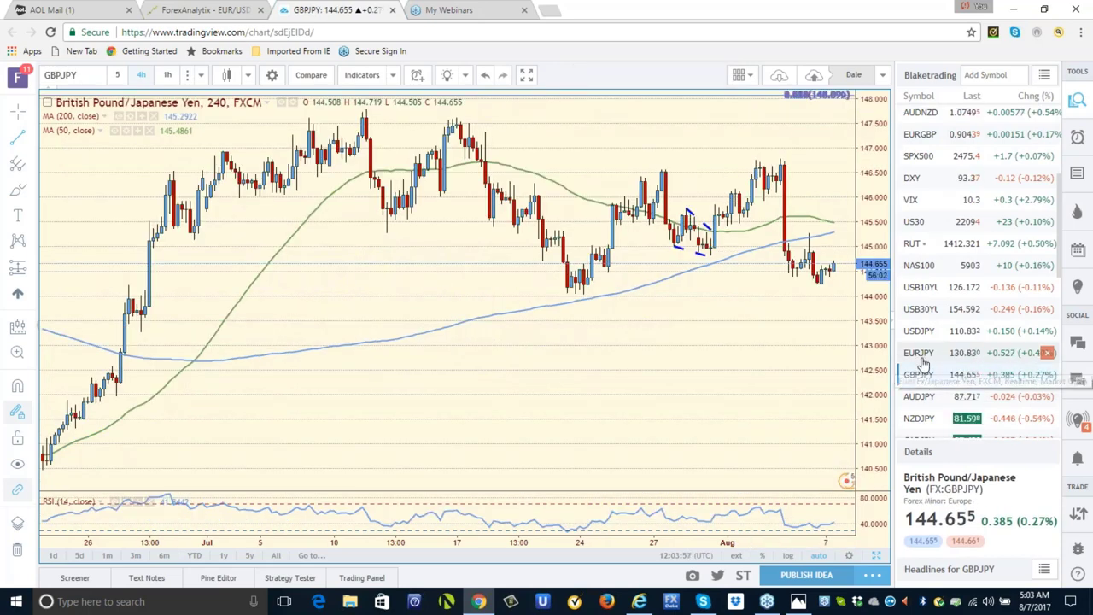
click(922, 363)
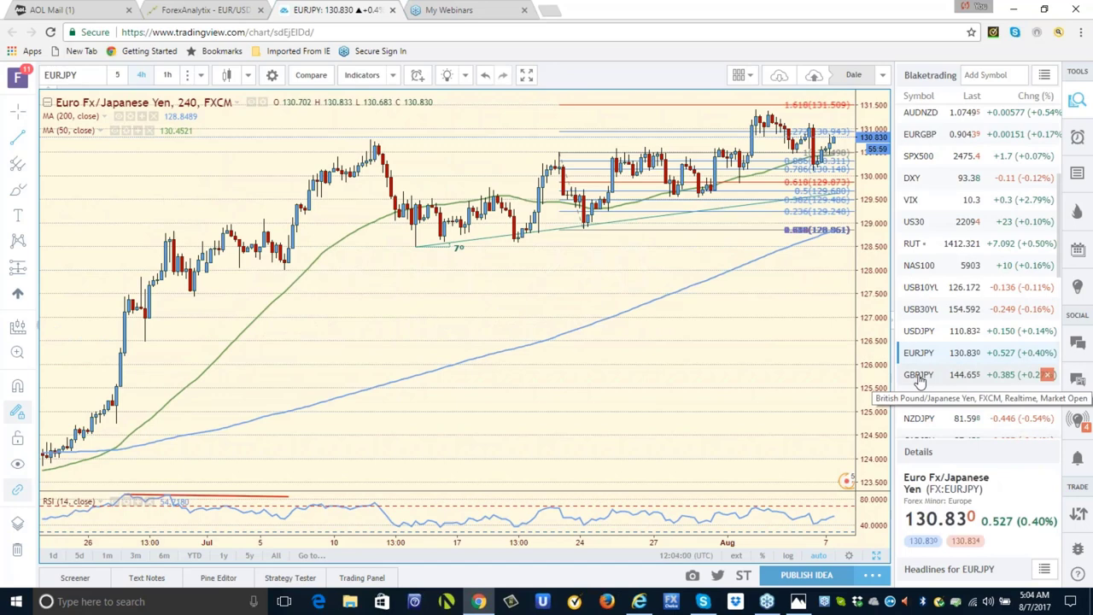
click(920, 376)
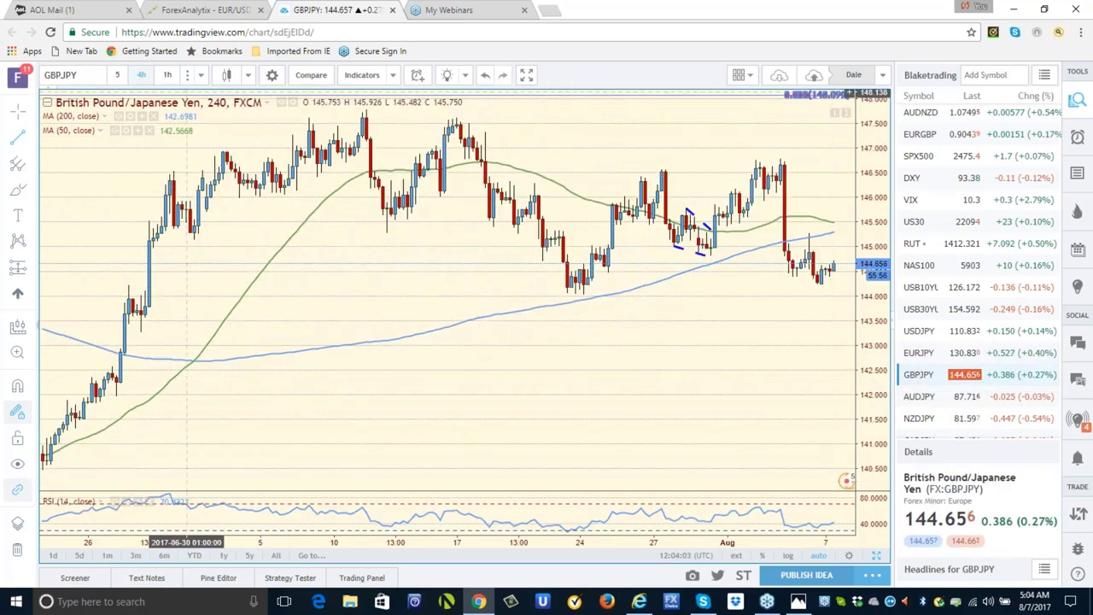
click(201, 76)
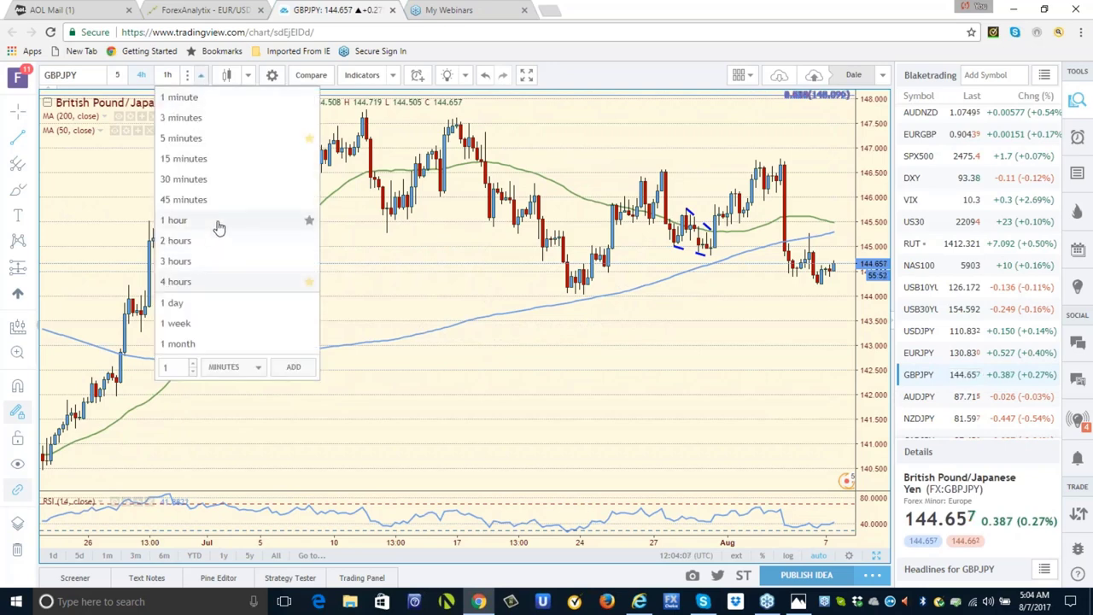
click(218, 223)
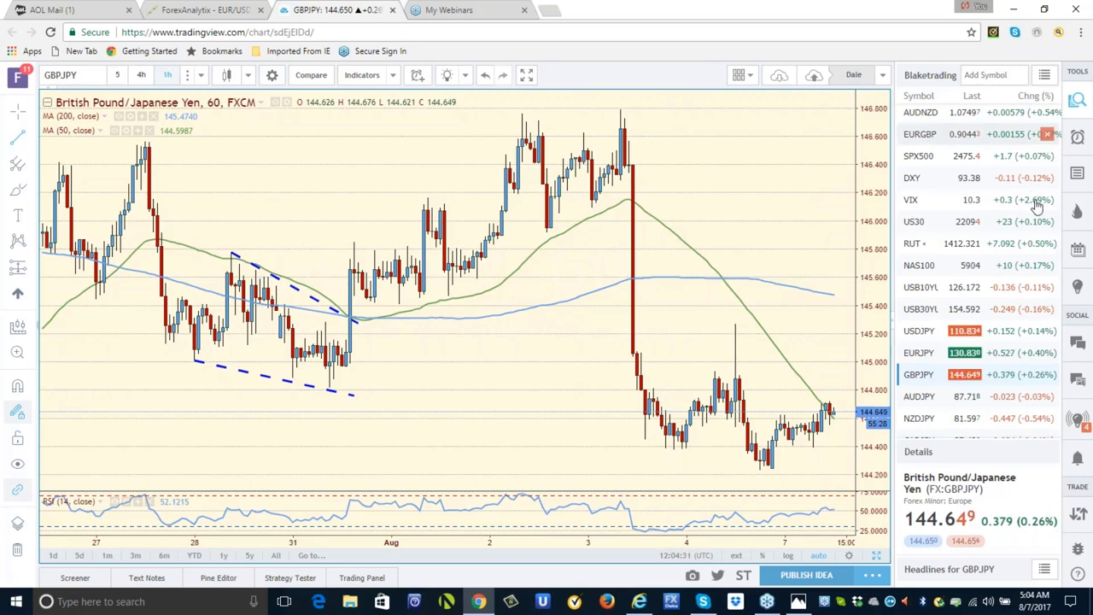
Select DXY in the watchlist to view the dollar index chart
click(907, 179)
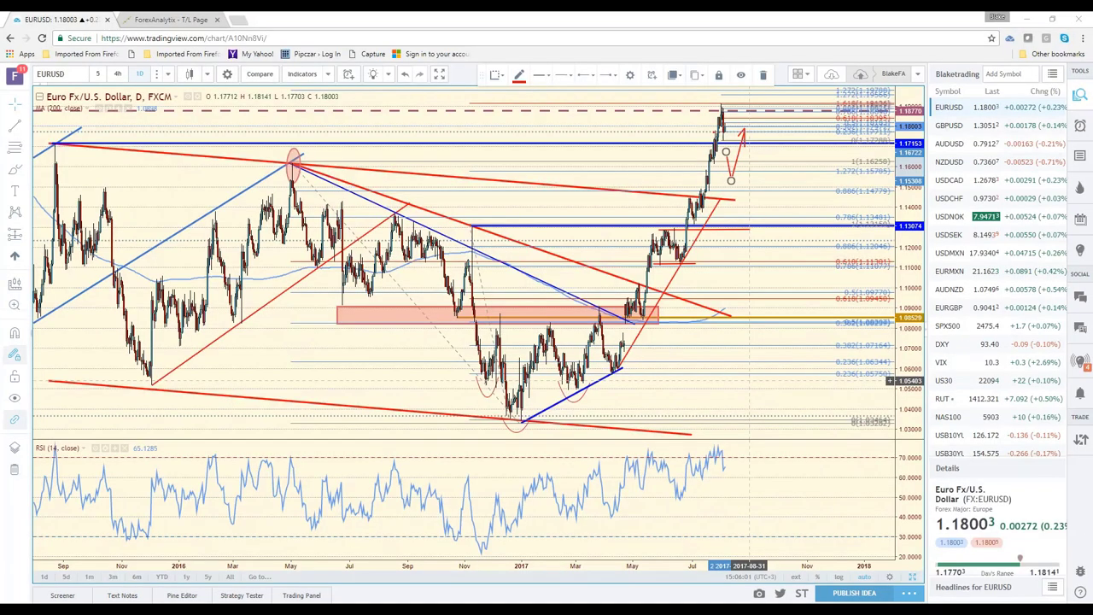
Switch EURUSD to 4-hour candles with interval 240 and pan to recent price action
scroll(749, 380, up, 3)
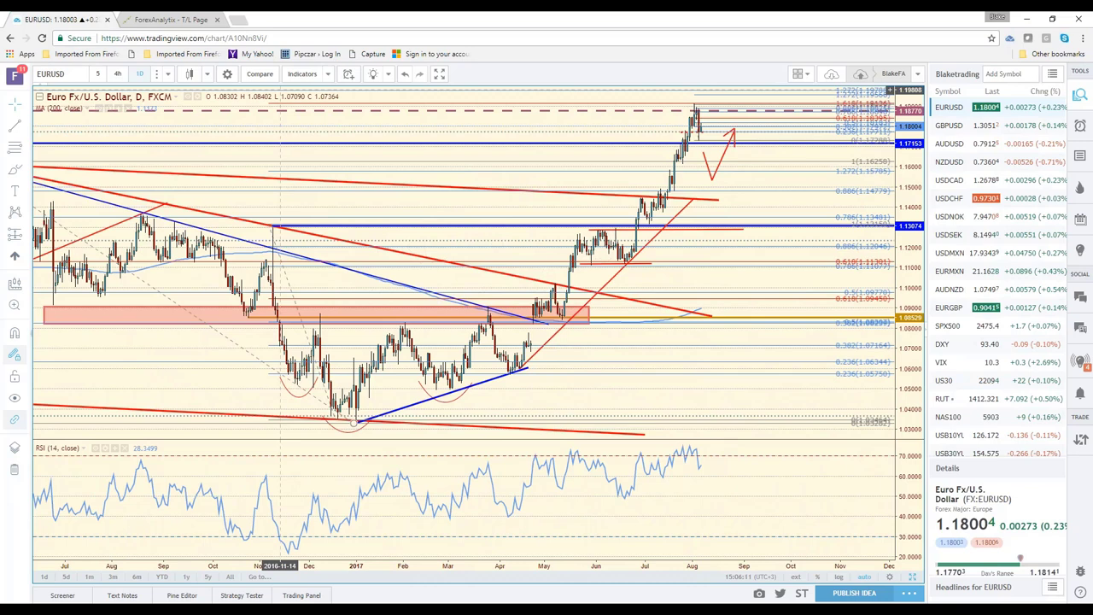
text(240)
key(Return)
drag(734, 170, 587, 168)
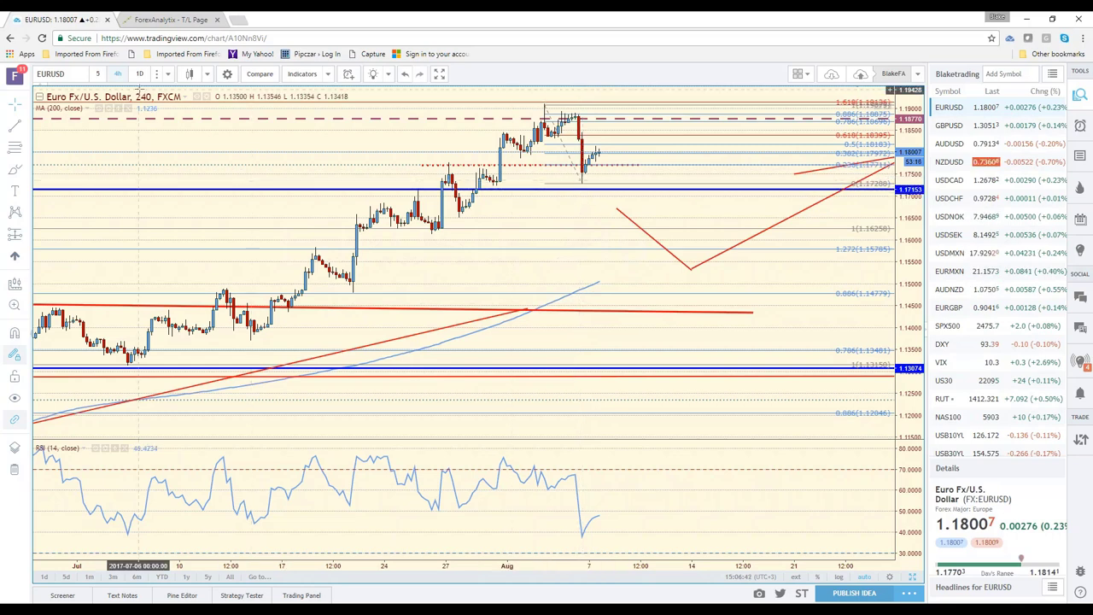
Return to daily candles, move the red projection path's start up, and zoom out
click(139, 75)
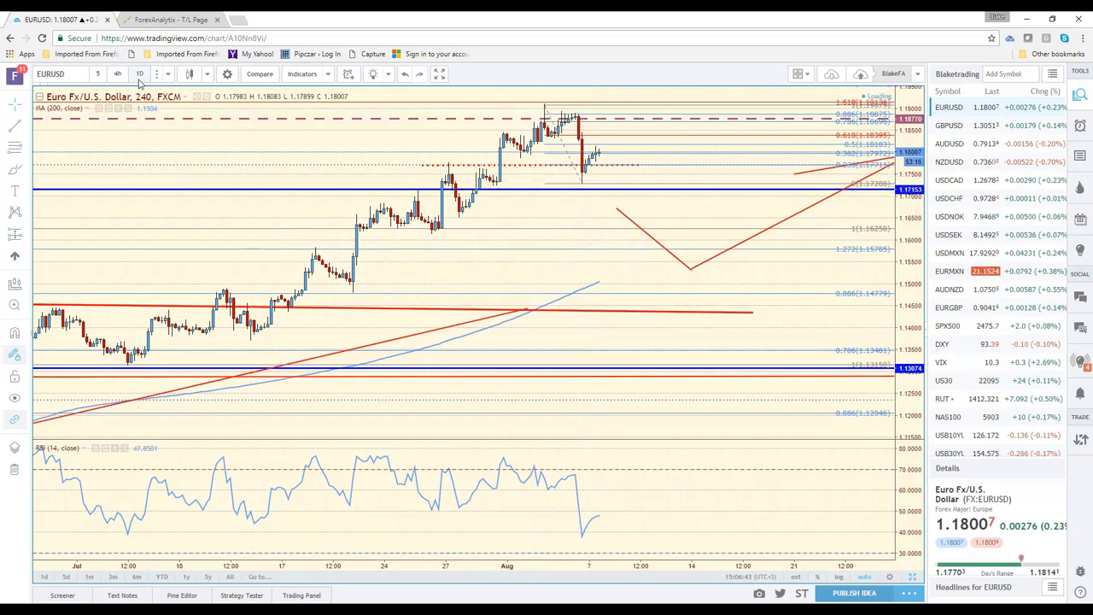
scroll(495, 400, down, 3)
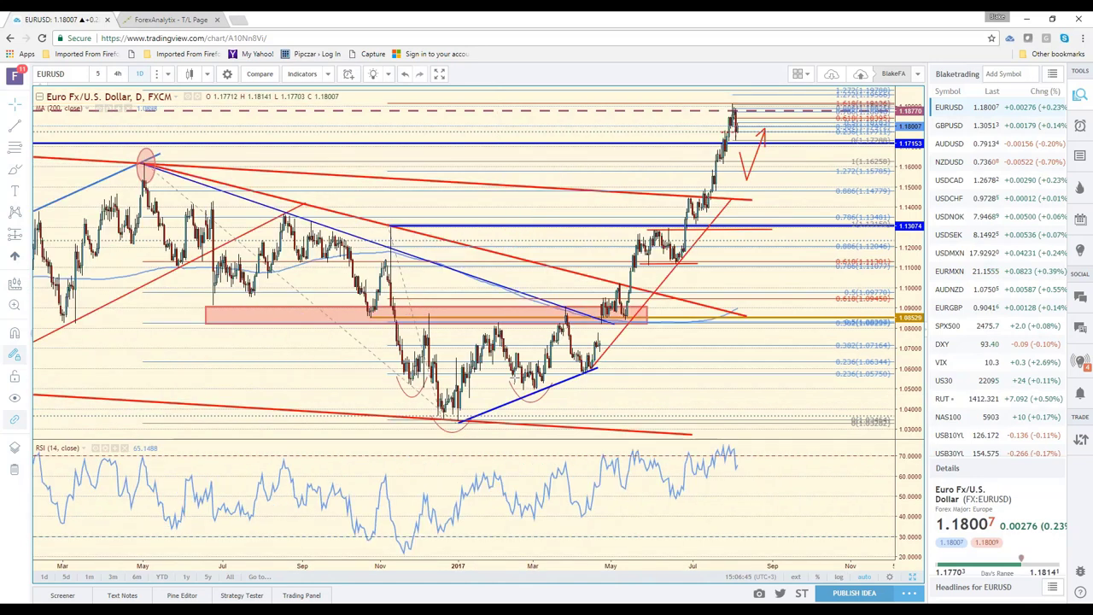
scroll(510, 380, down, 3)
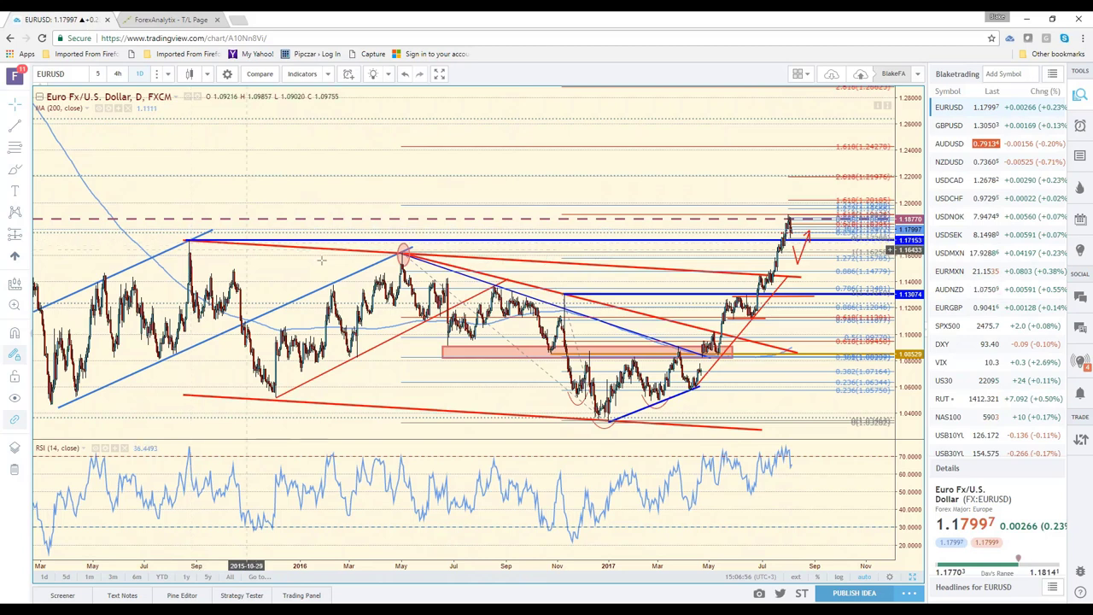
scroll(778, 348, up, 3)
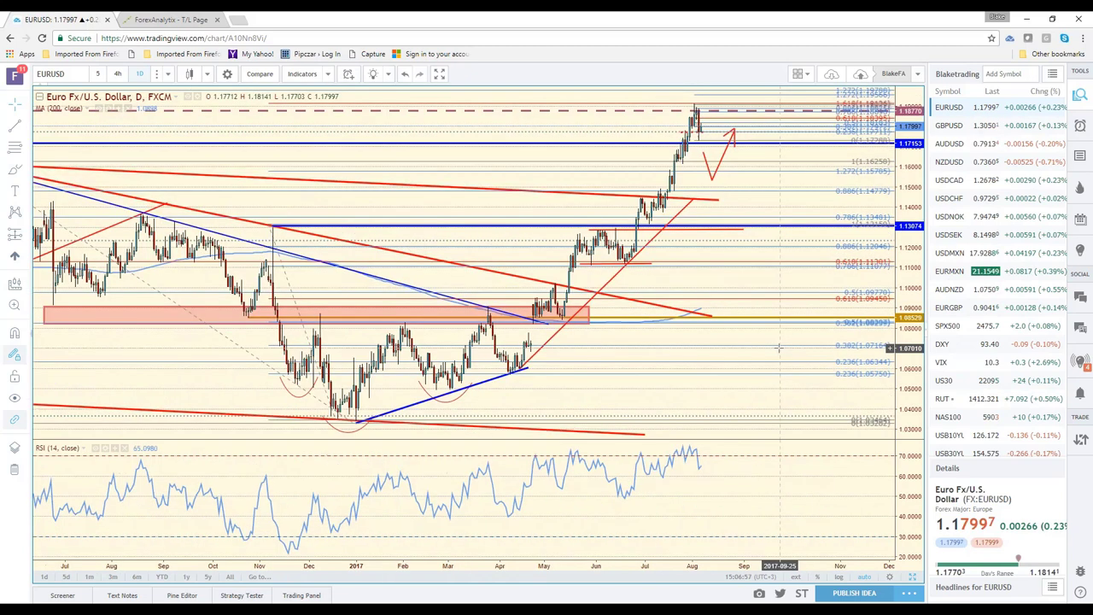
scroll(778, 348, up, 1)
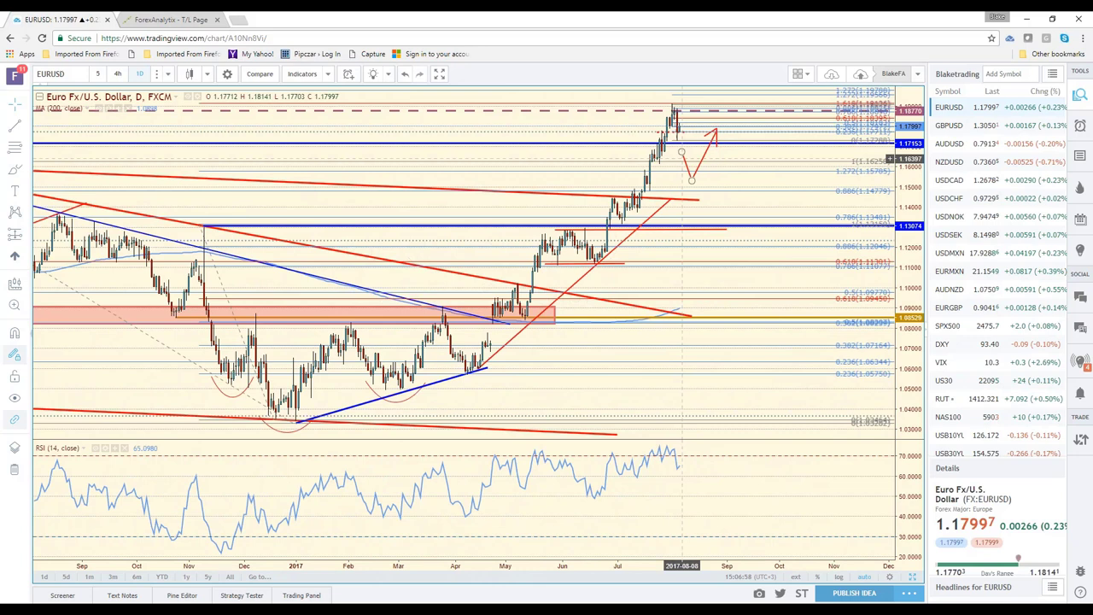
drag(682, 153, 677, 141)
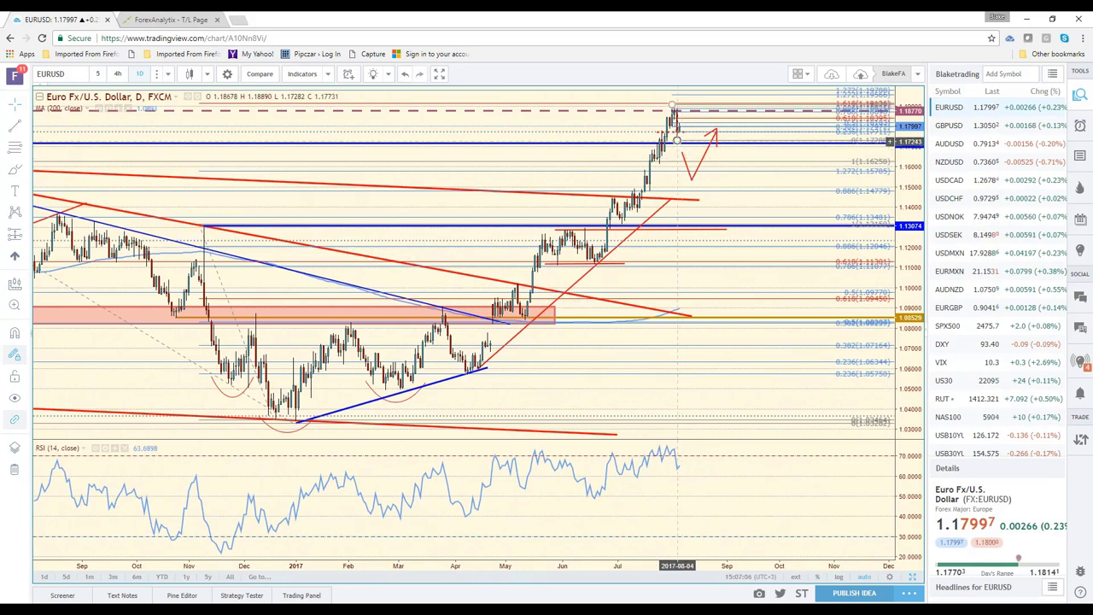
scroll(684, 291, down, 1)
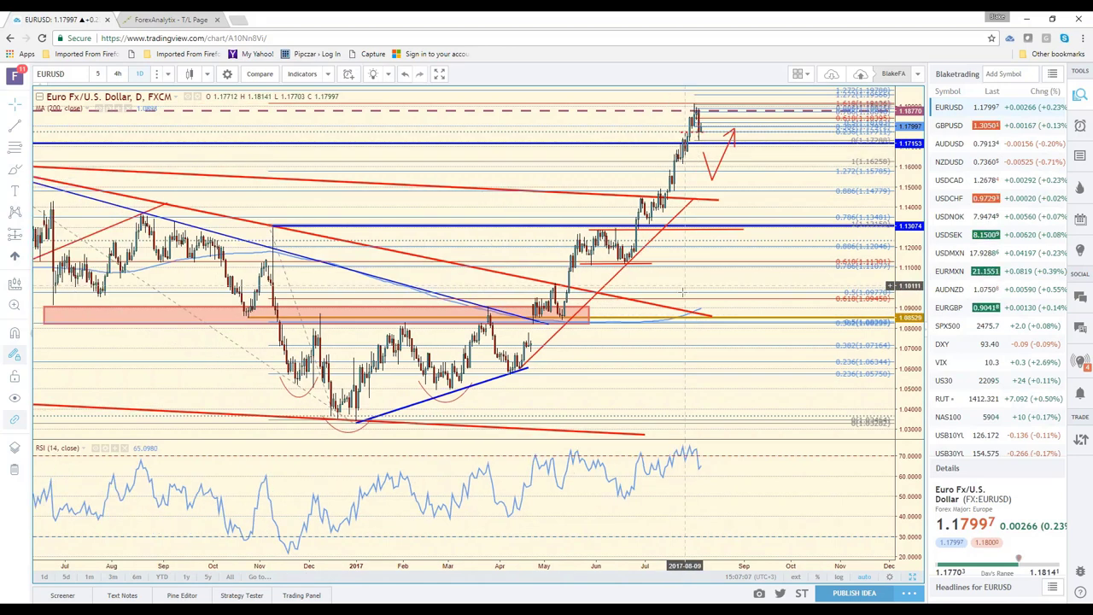
scroll(683, 292, down, 2)
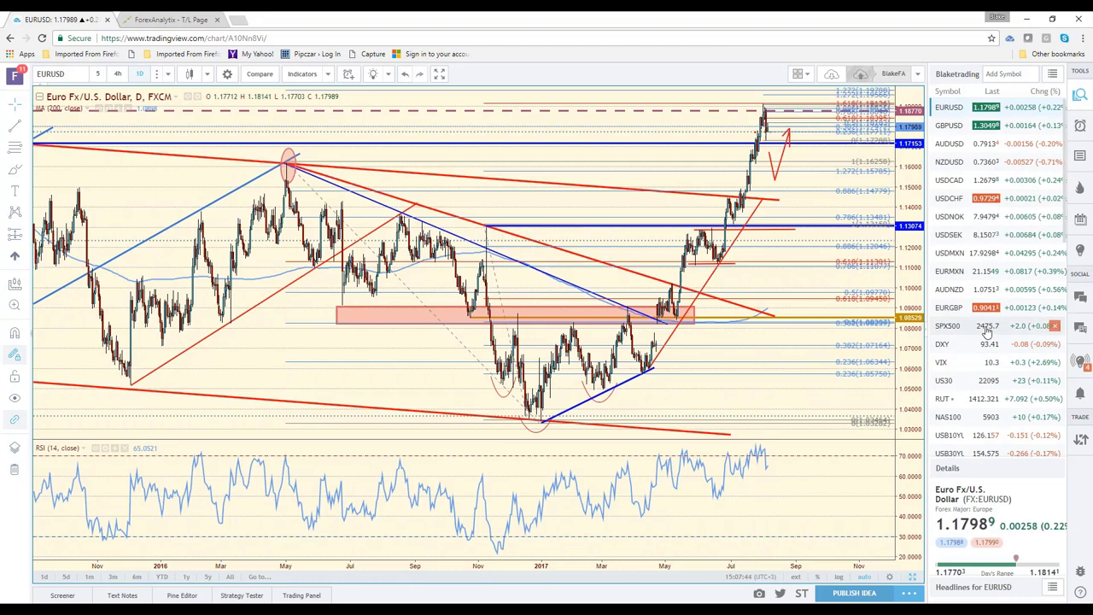
scroll(983, 342, down, 3)
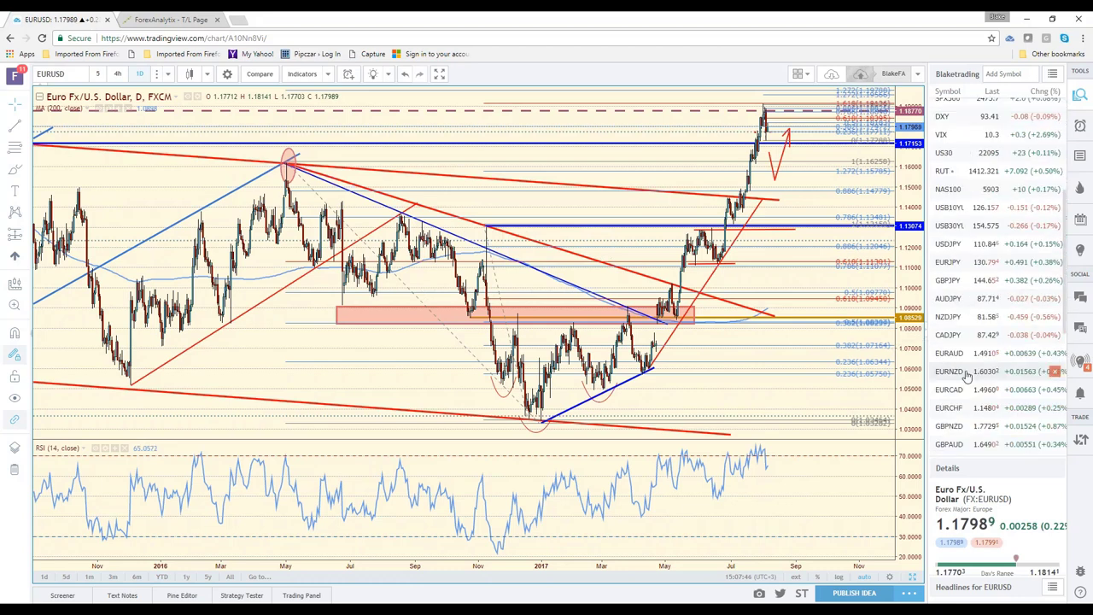
Open the EURNZD daily chart, zoom in on recent bars, then switch to EURAUD
click(968, 373)
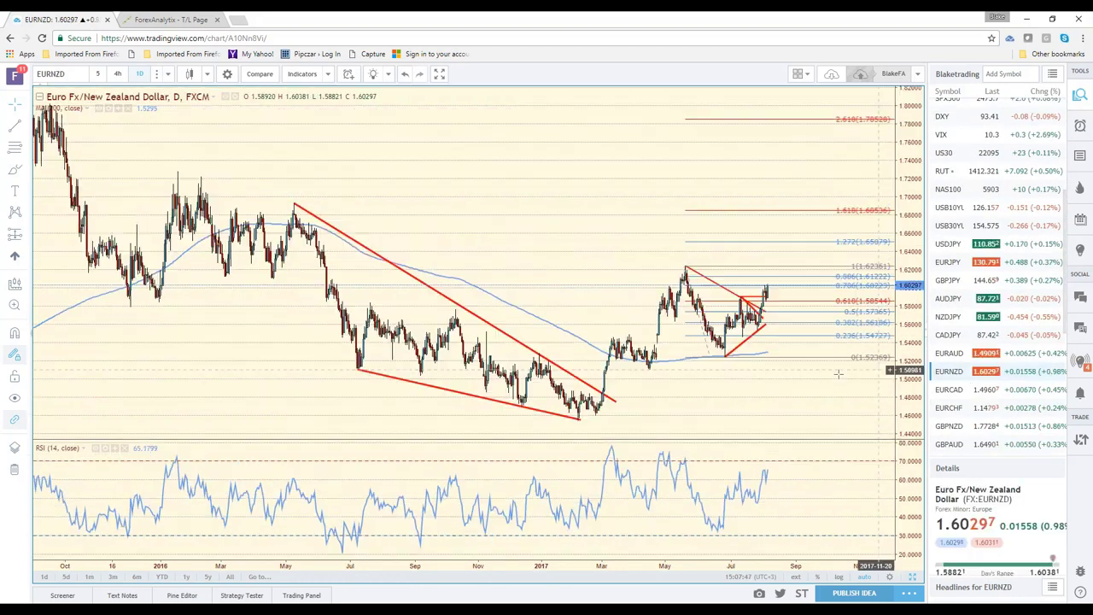
scroll(838, 374, up, 3)
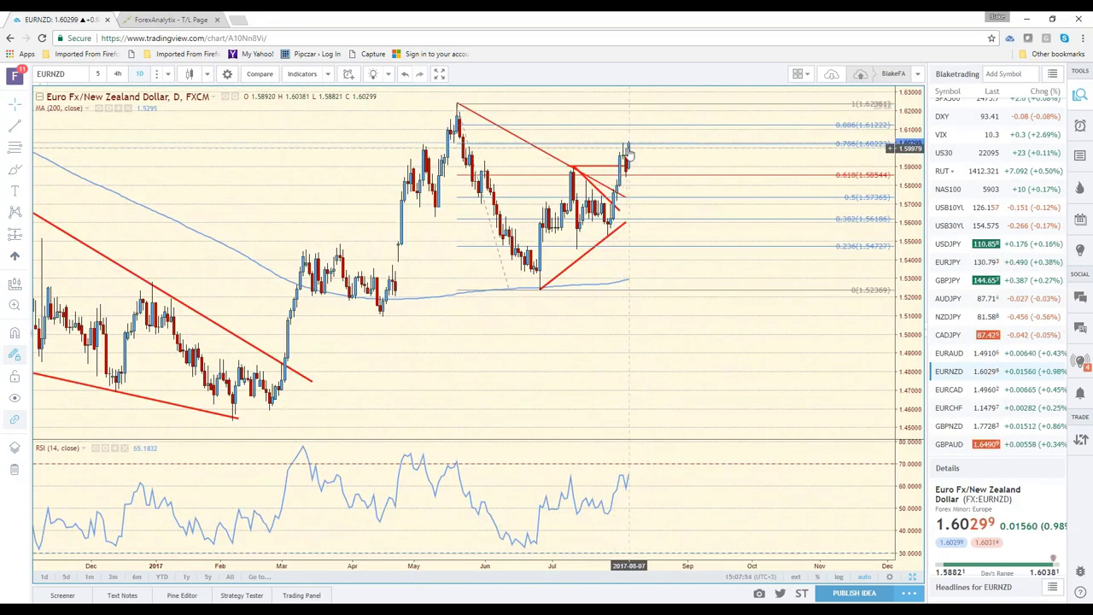
click(963, 353)
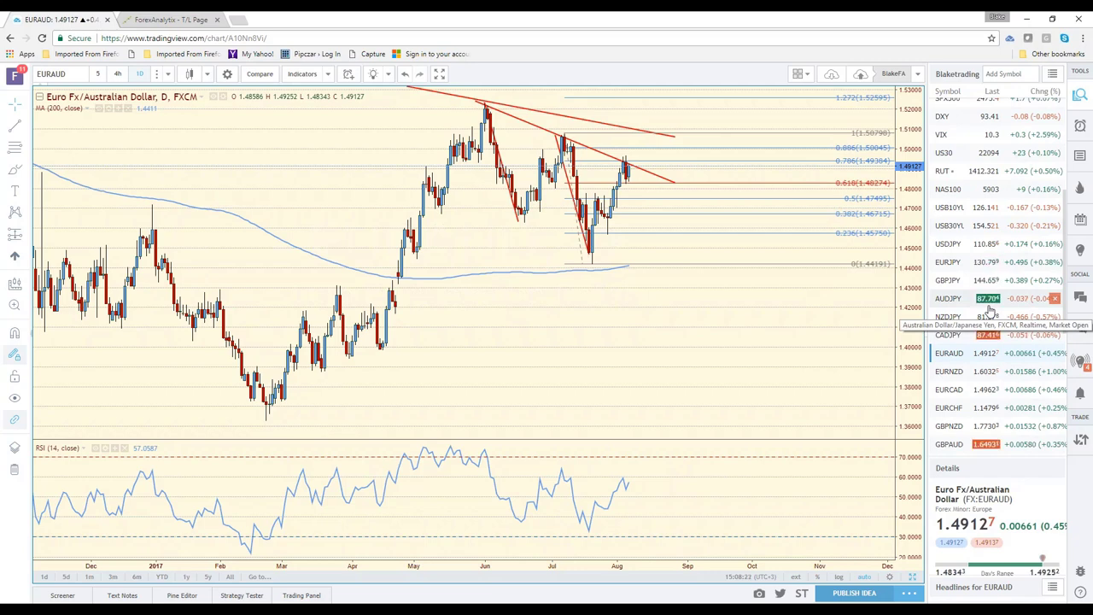
Scroll the watchlist back up toward EURUSD
scroll(1010, 290, up, 5)
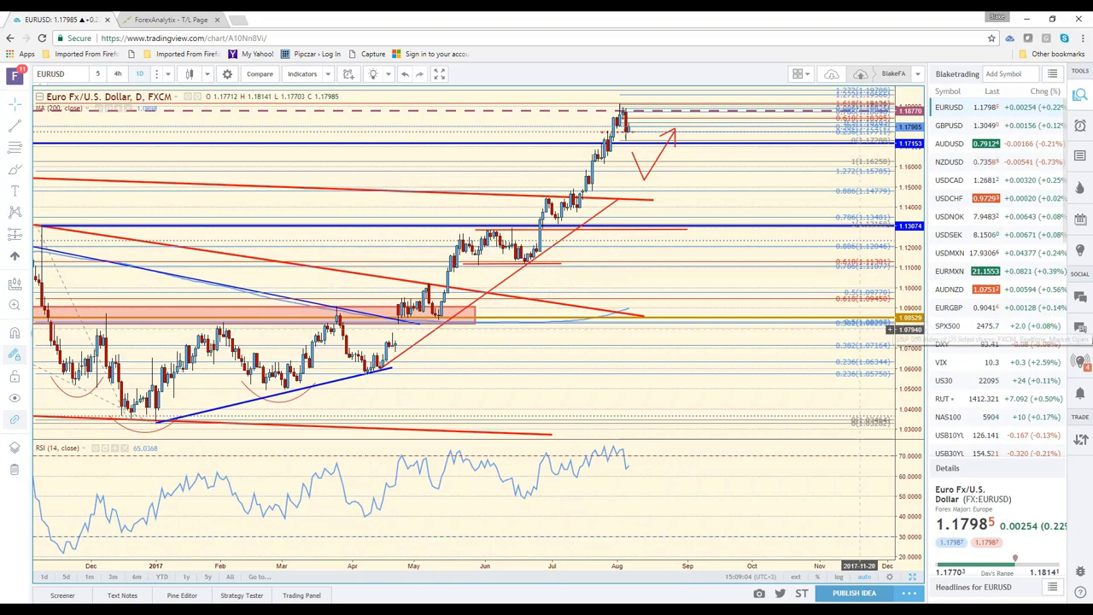
Pan the EURUSD daily chart to reveal earlier price history
drag(504, 402, 674, 402)
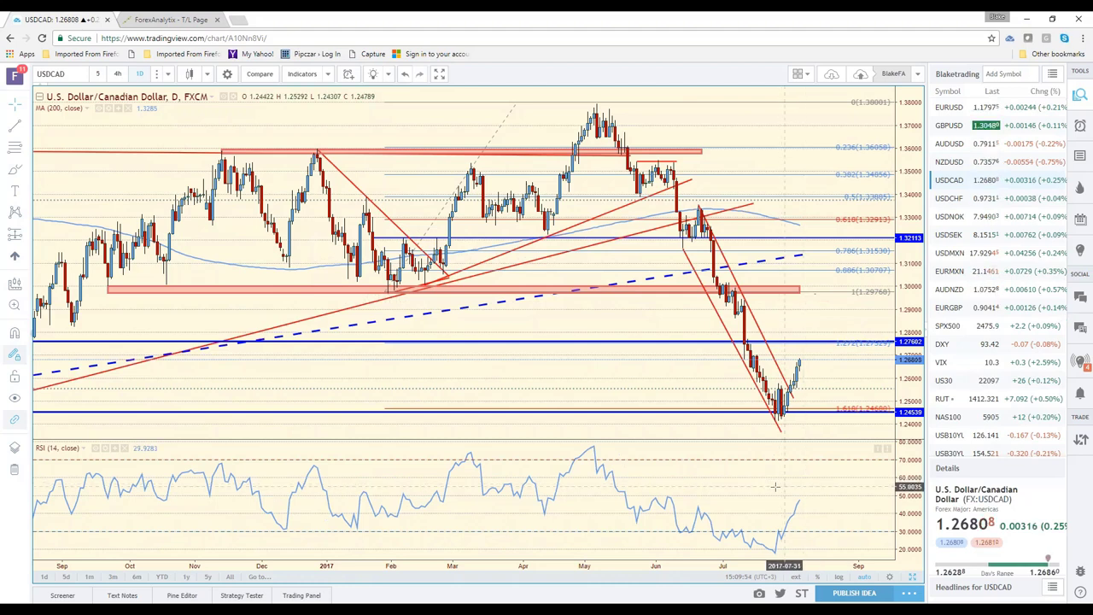
Zoom out on the USDCAD chart for more history, then switch to USDMXN
scroll(775, 487, down, 3)
scroll(771, 489, down, 3)
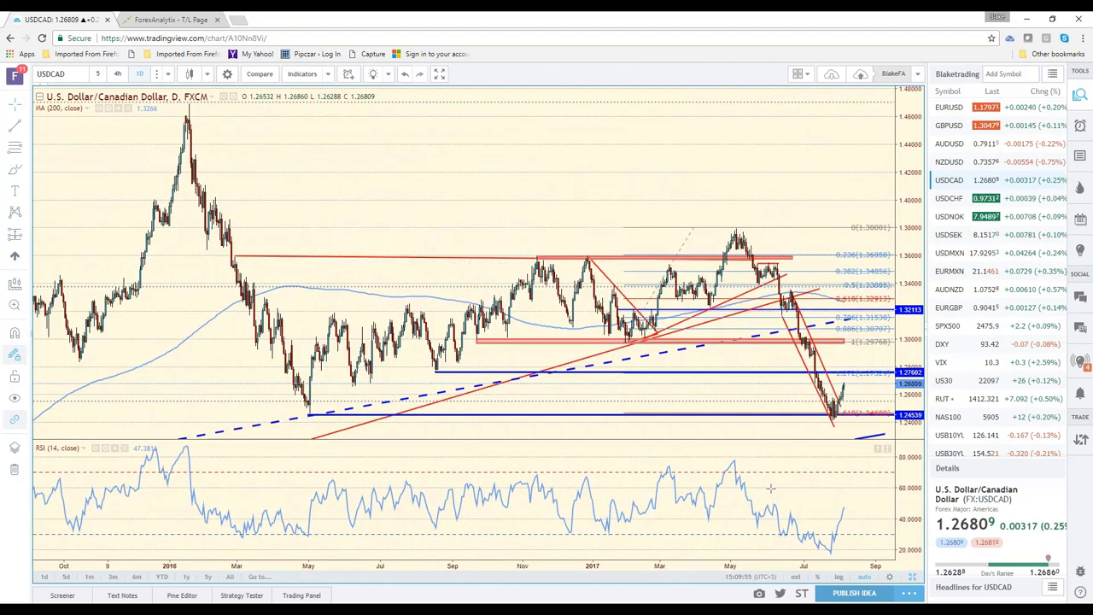
scroll(837, 422, up, 1)
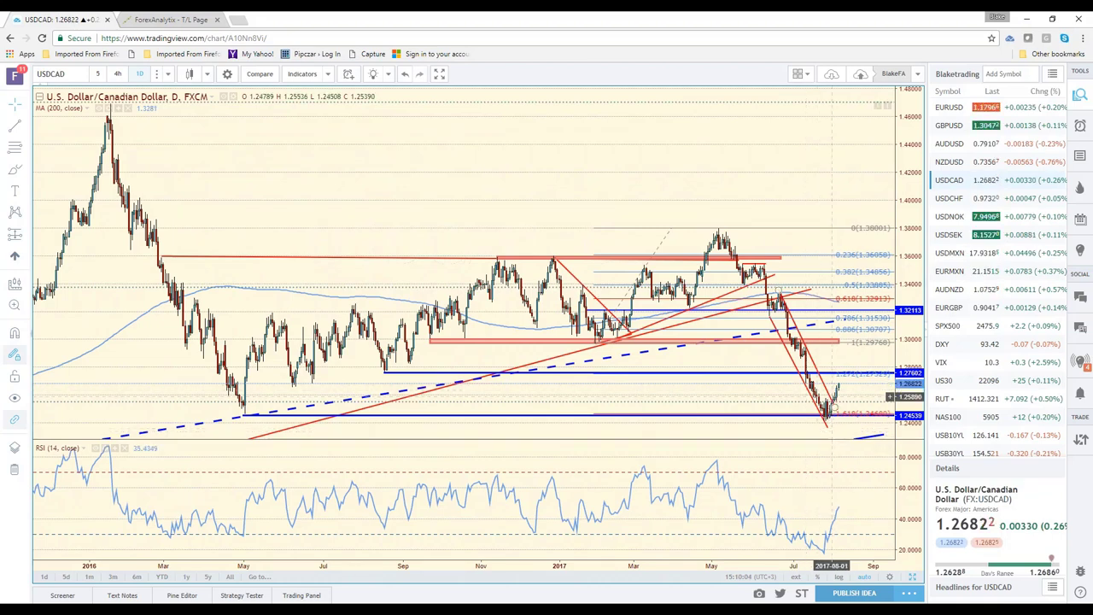
click(951, 253)
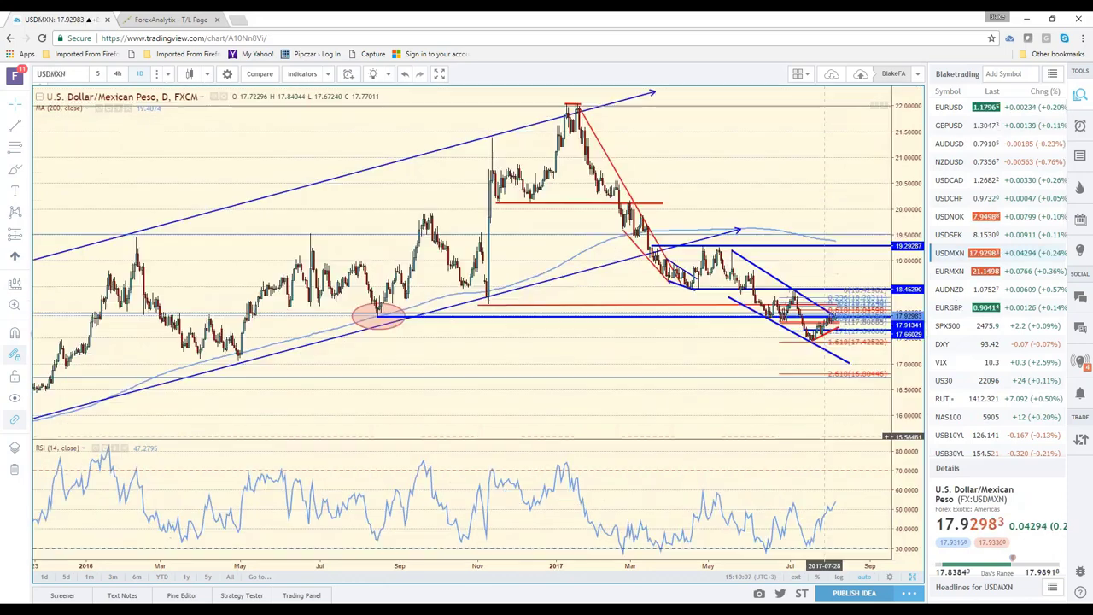
Zoom in on recent USDMXN price action, then load the annotated USDSEK daily chart
scroll(825, 327, up, 3)
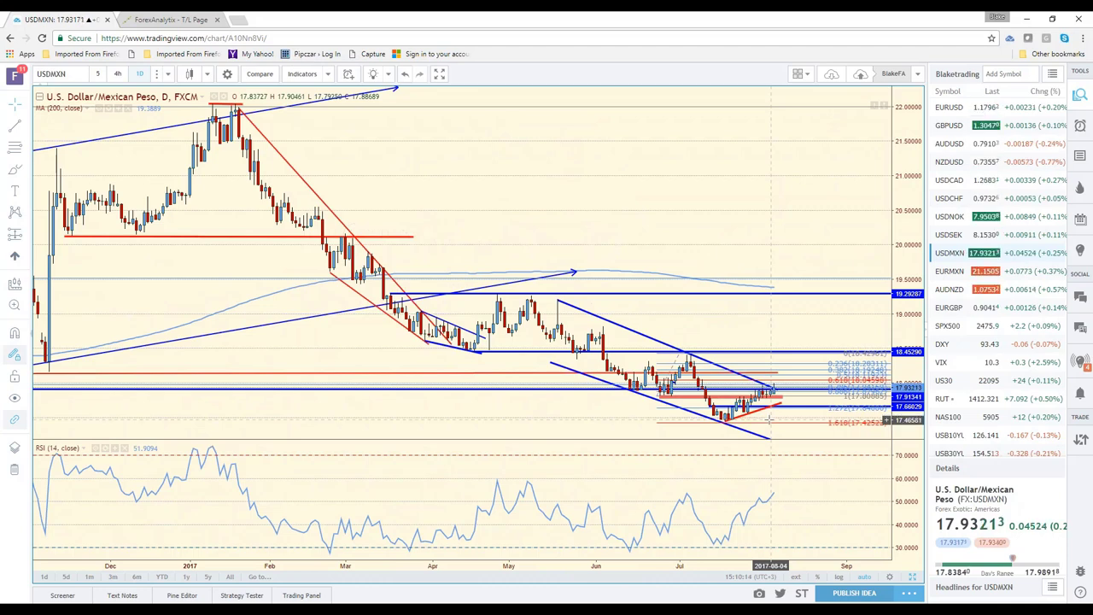
click(952, 237)
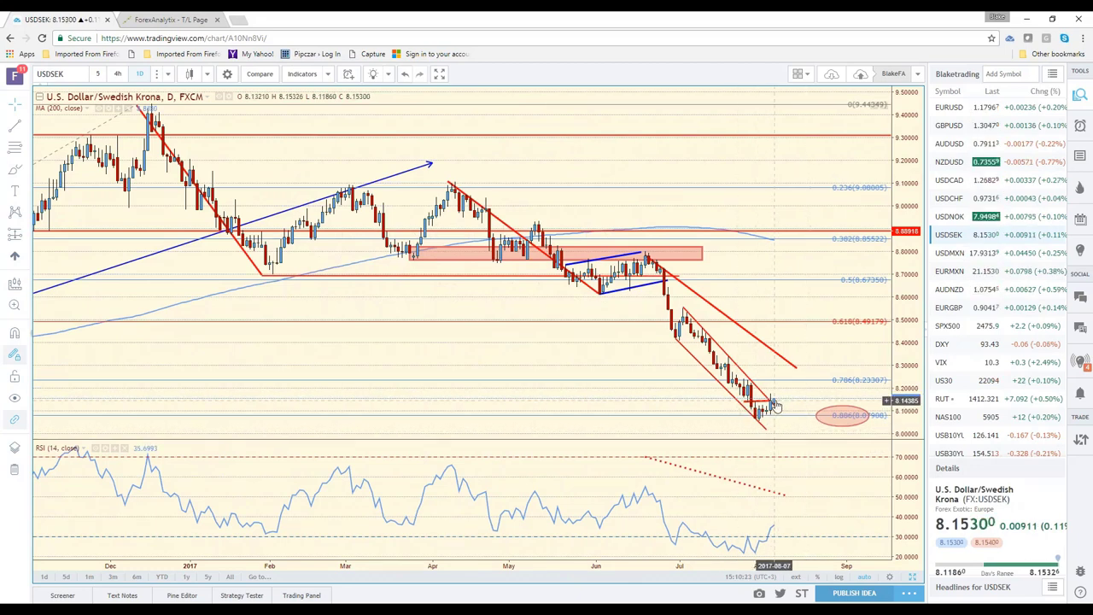
Load the USD/NOK daily chart with its trend lines and Fibonacci levels
click(959, 220)
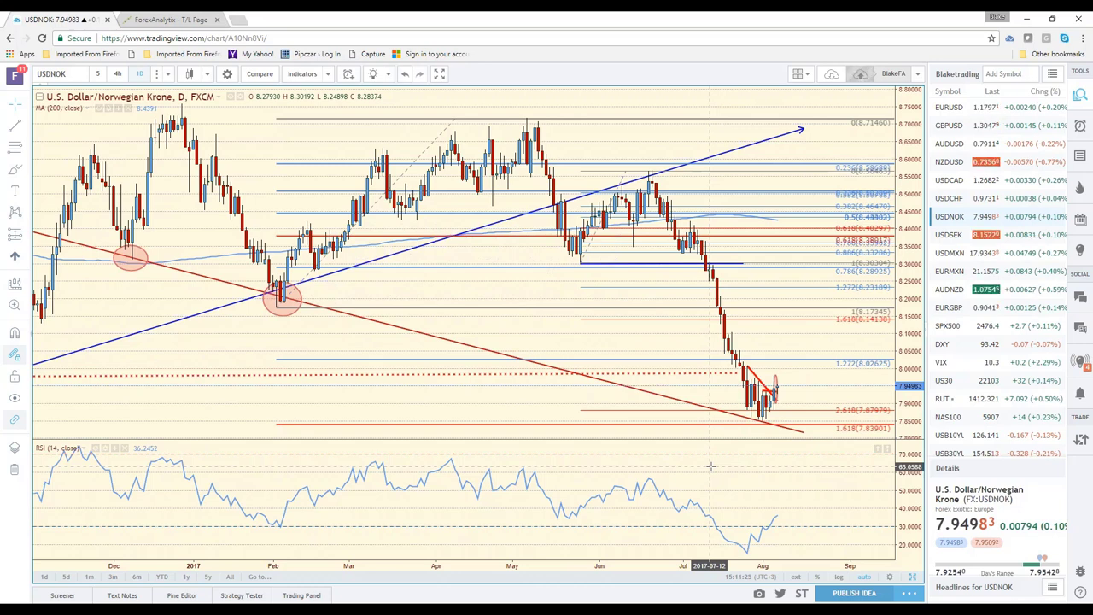
Switch back to EURUSD and display it on 4-hour candles
click(949, 113)
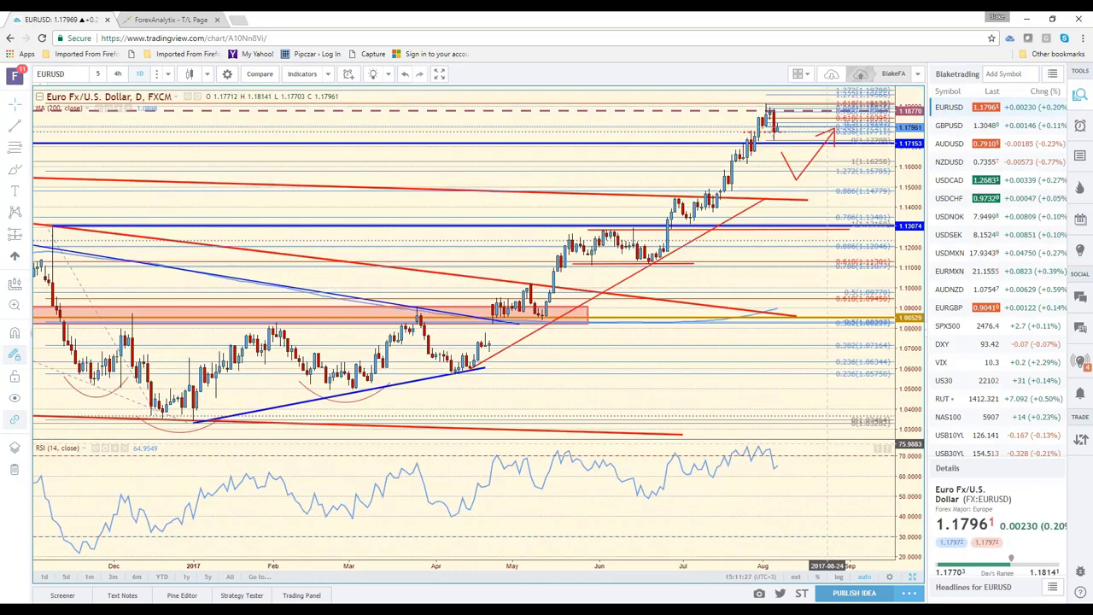
click(117, 75)
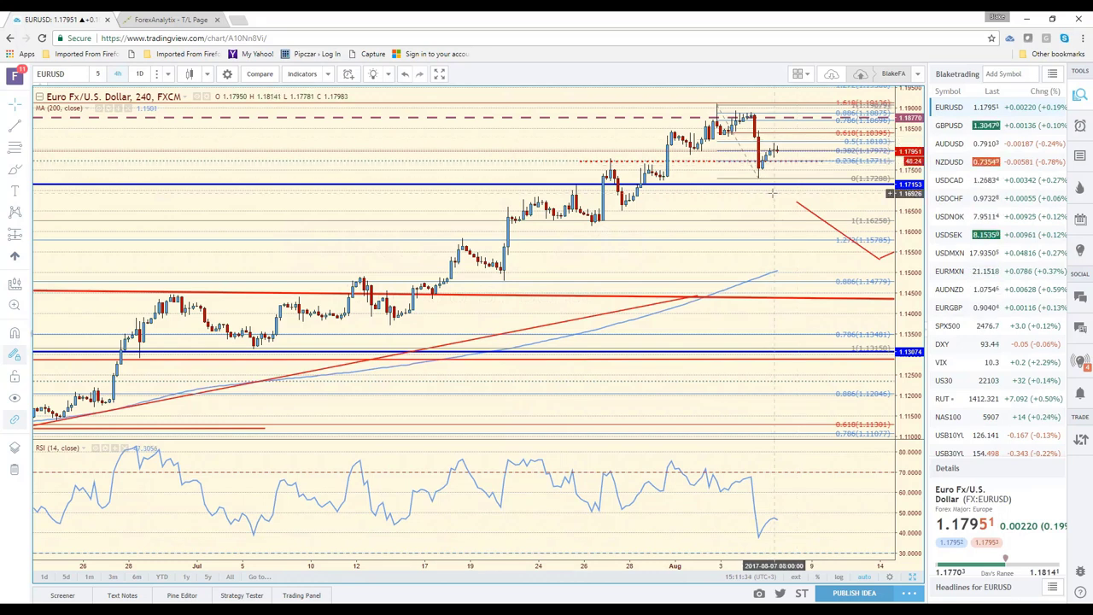
scroll(772, 194, up, 2)
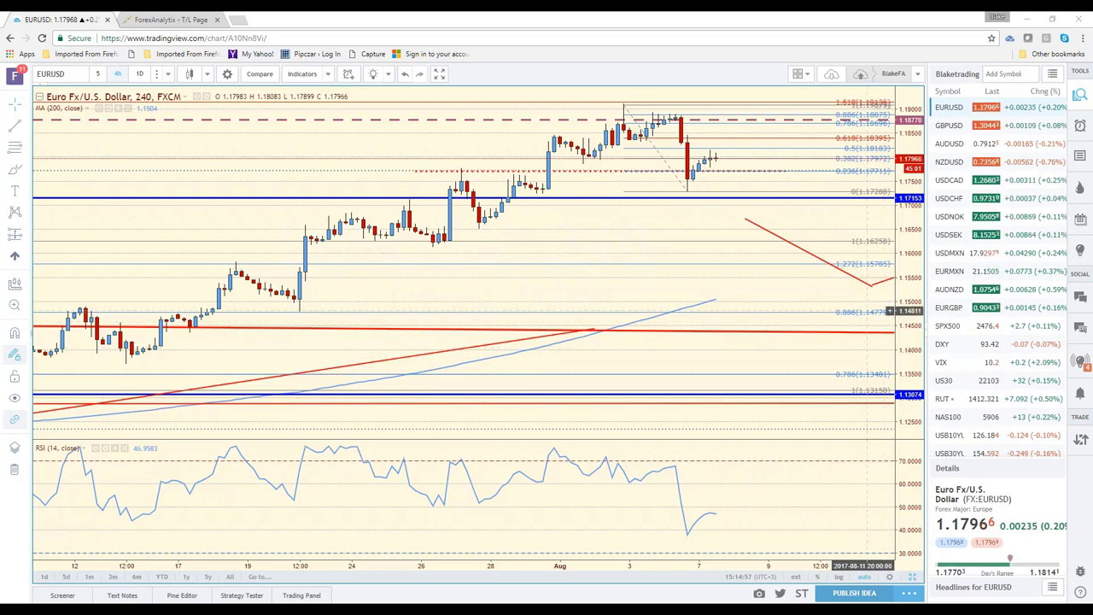
Zoom out and pan the EURUSD 4-hour chart to show the April–August rally with right margin
scroll(889, 311, down, 1)
scroll(865, 316, down, 1)
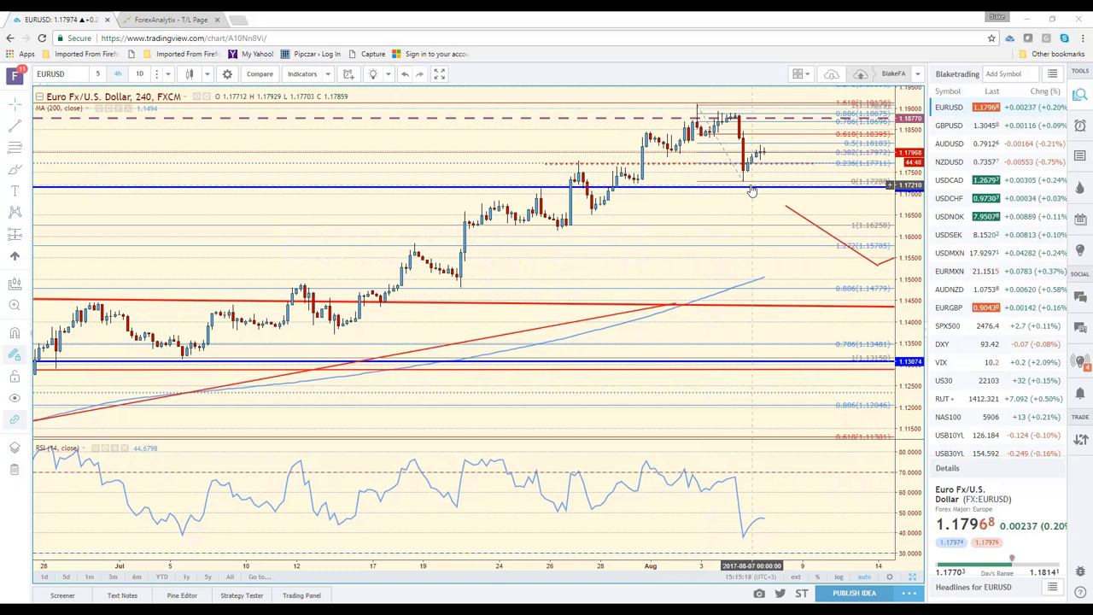
scroll(745, 205, down, 1)
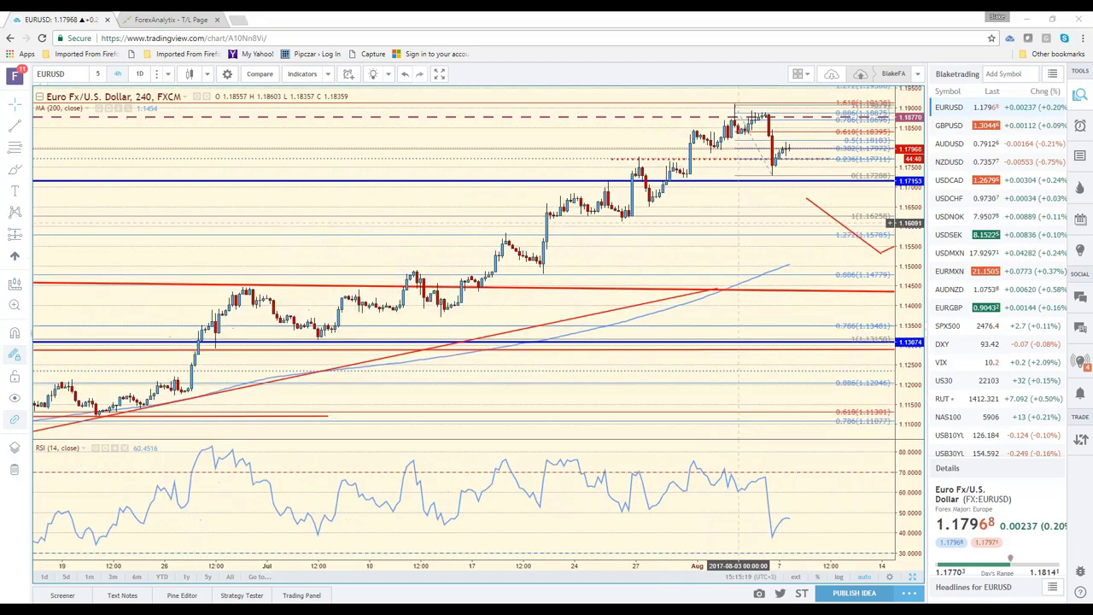
scroll(582, 182, down, 1)
drag(581, 182, 362, 202)
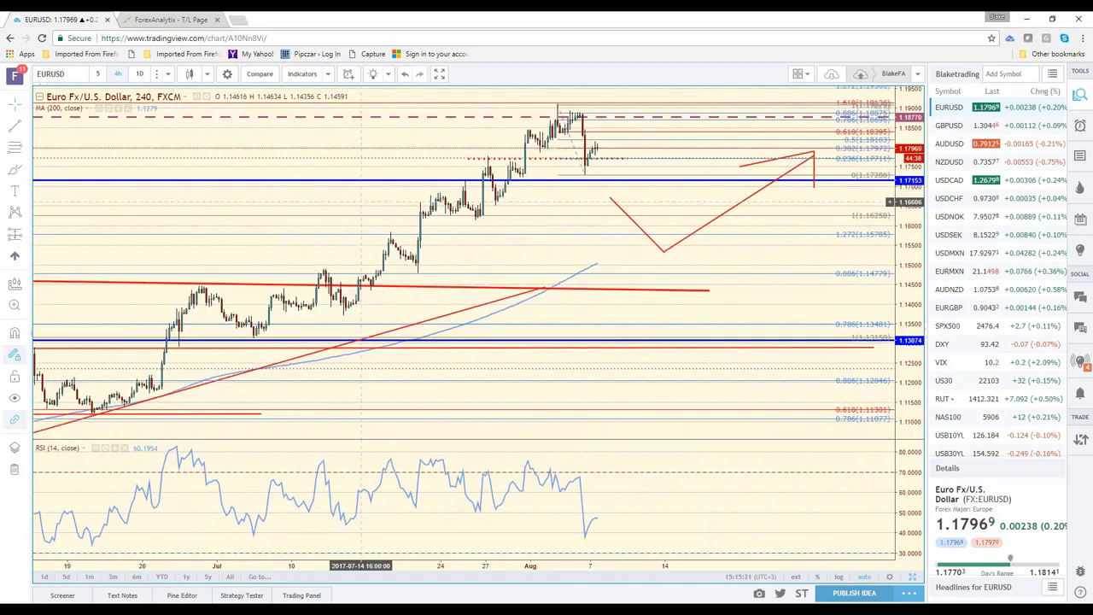
scroll(811, 253, down, 3)
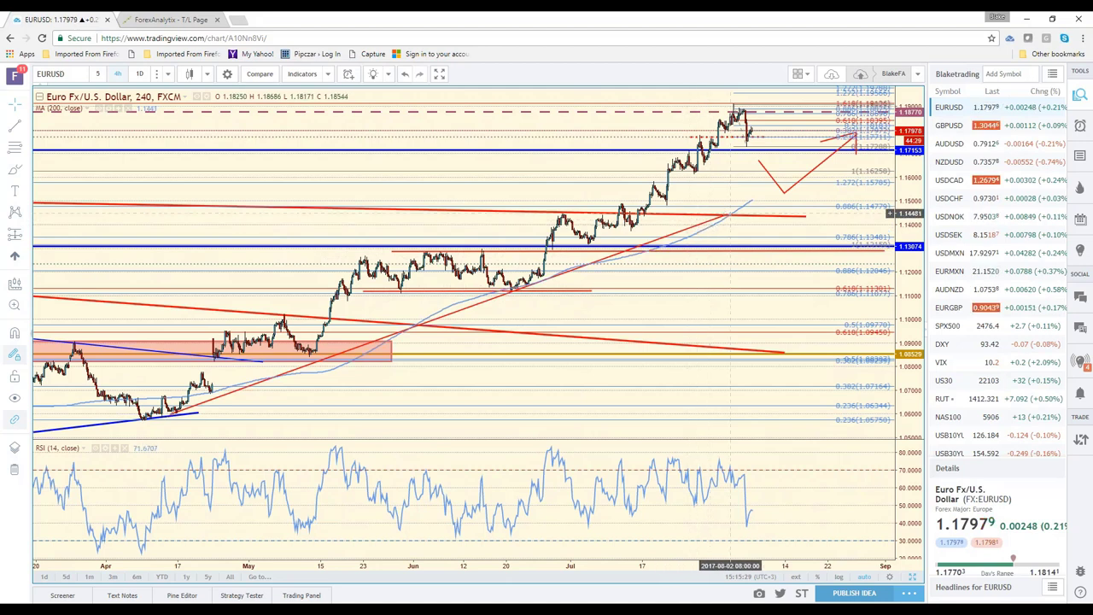
Extend the red trendline rightward, select the red V-shaped projection, and pick GBPUSD next
mouse_move(709, 218)
mouse_down()
mouse_move(850, 188)
mouse_move(865, 165)
mouse_up()
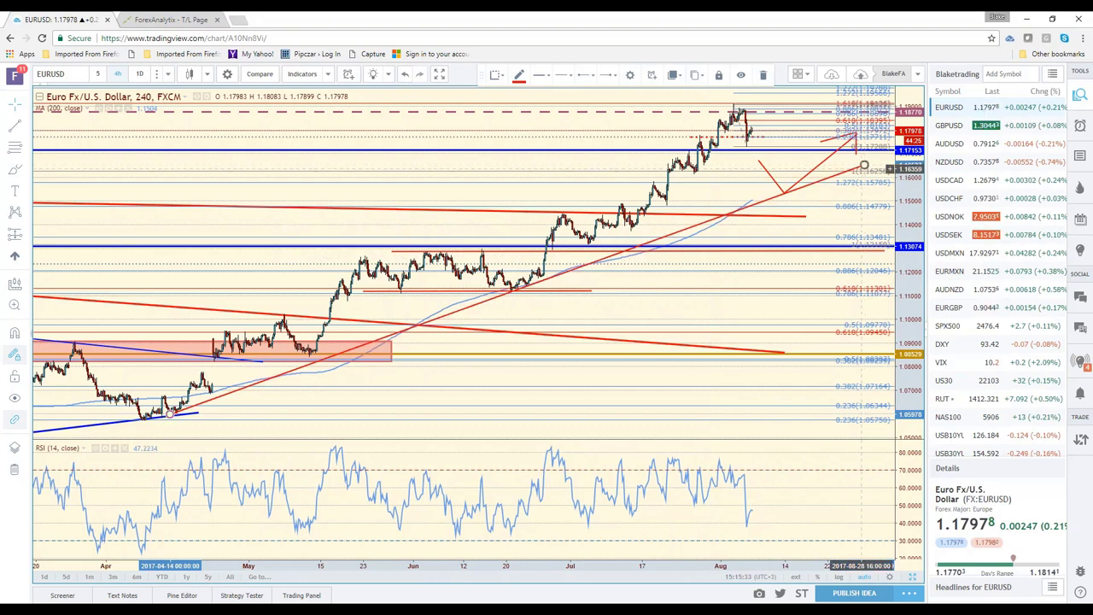
click(783, 195)
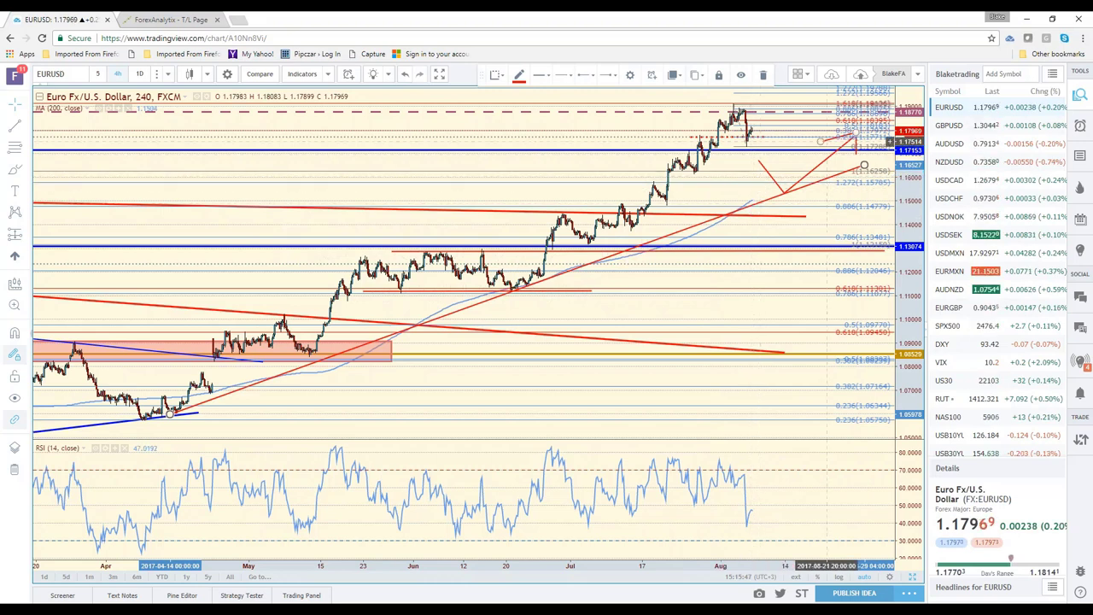
click(953, 126)
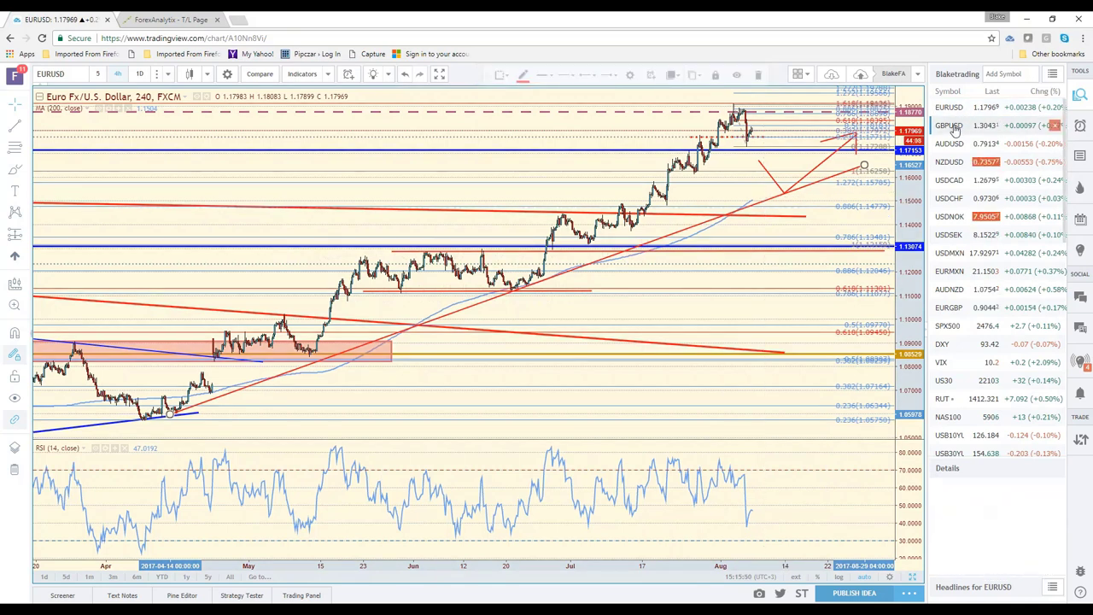
Load the GBPUSD 4-hour chart and zoom in and out on its recent candles
click(950, 126)
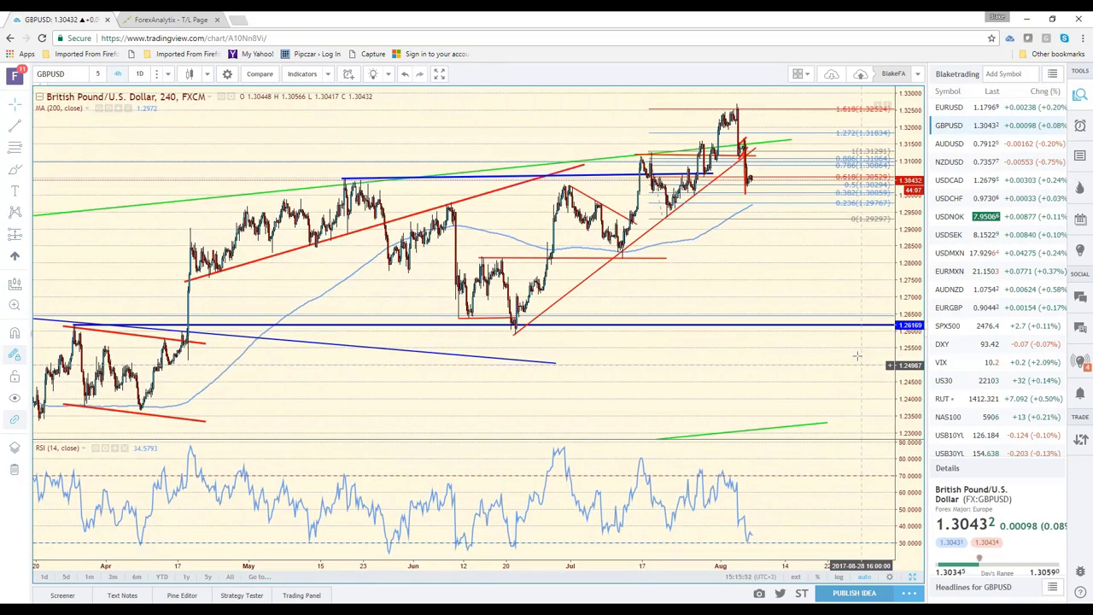
scroll(858, 355, up, 3)
scroll(614, 228, down, 3)
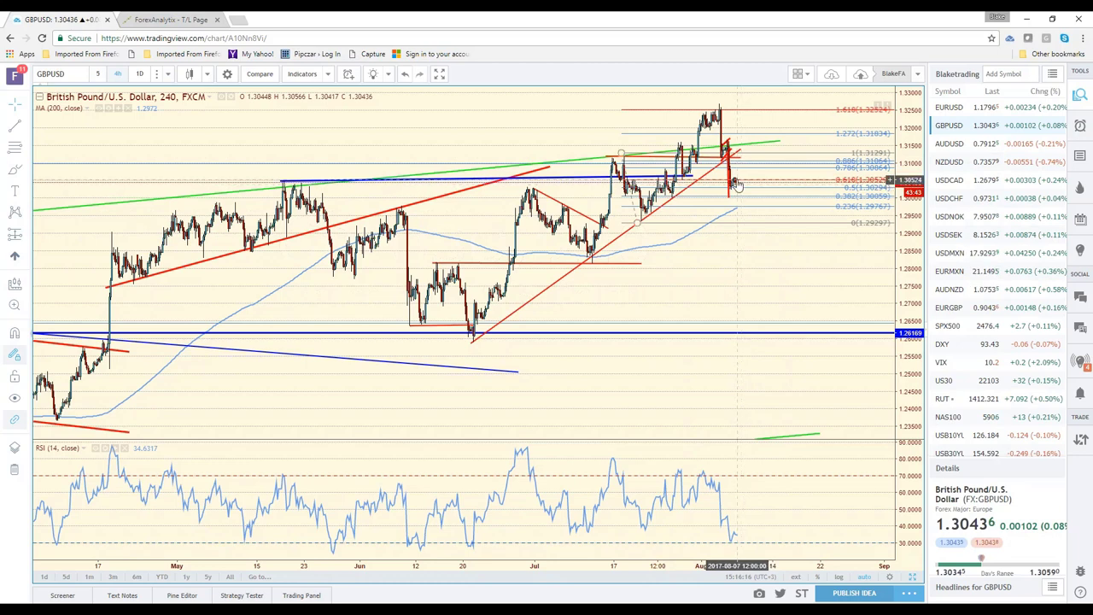
scroll(778, 276, up, 2)
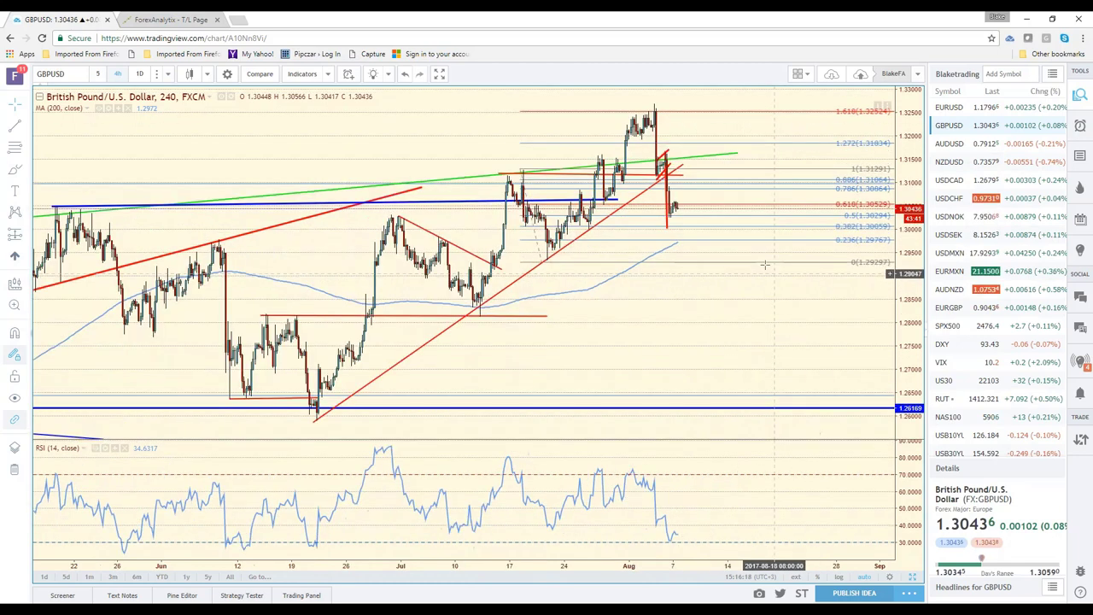
Select the red horizontal line, pan back to earlier history, then move on to AUDUSD
click(683, 177)
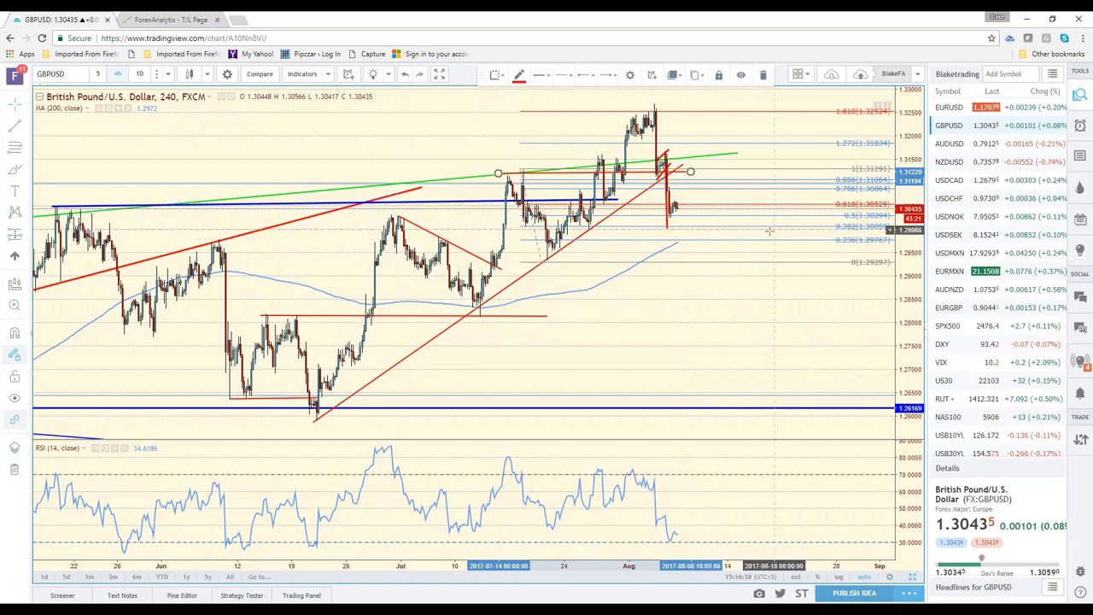
drag(655, 284, 772, 338)
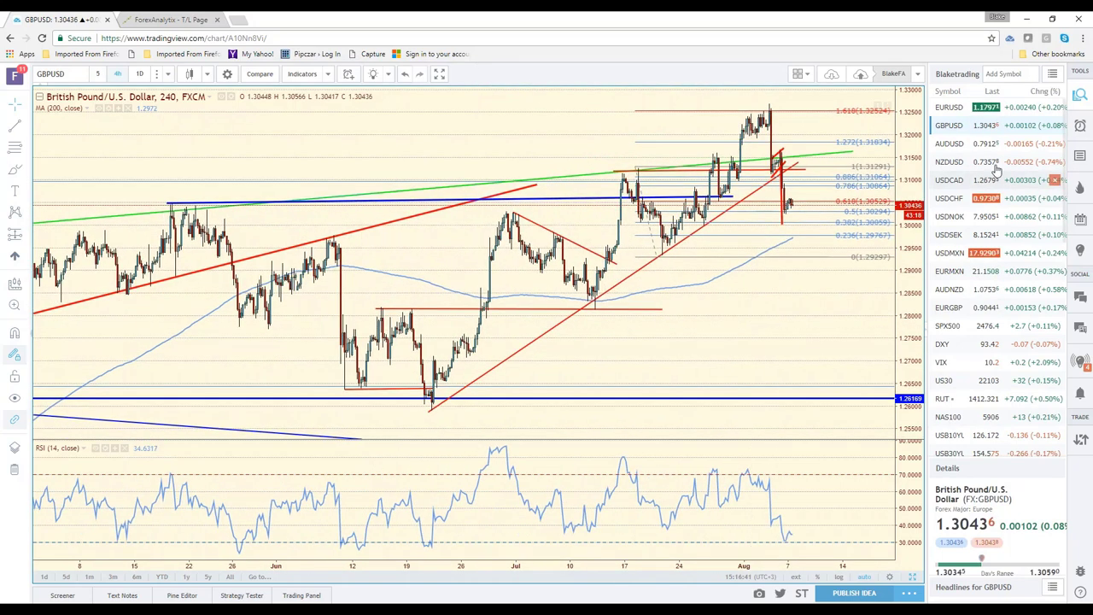
key(Down)
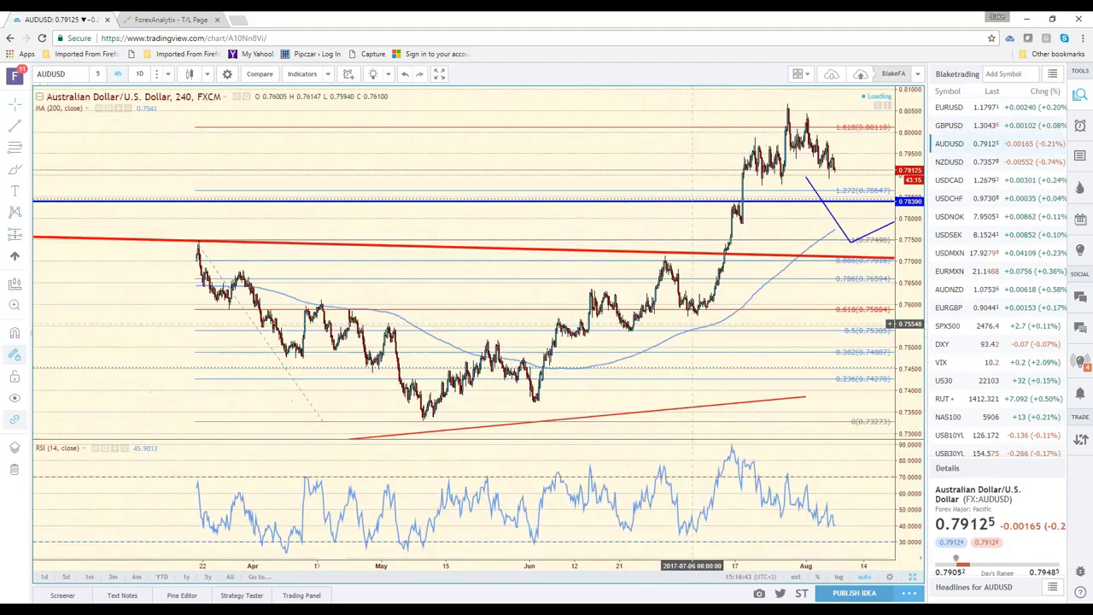
Zoom out the AUDUSD 4-hour chart until the late-2015 history and long-term trend lines show
scroll(742, 276, down, 1)
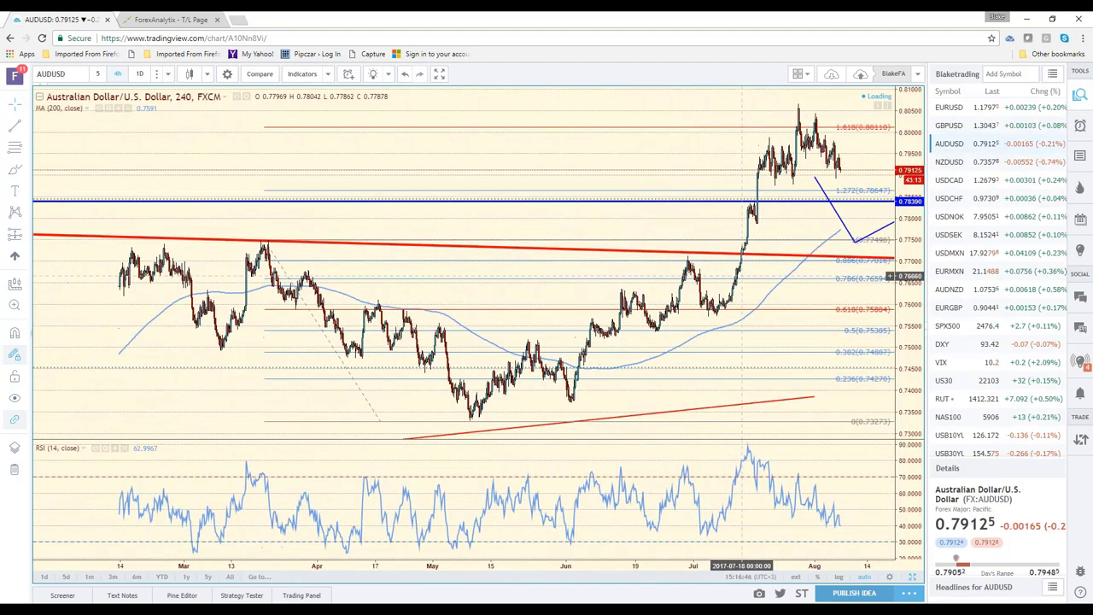
scroll(741, 275, down, 1)
scroll(864, 188, down, 1)
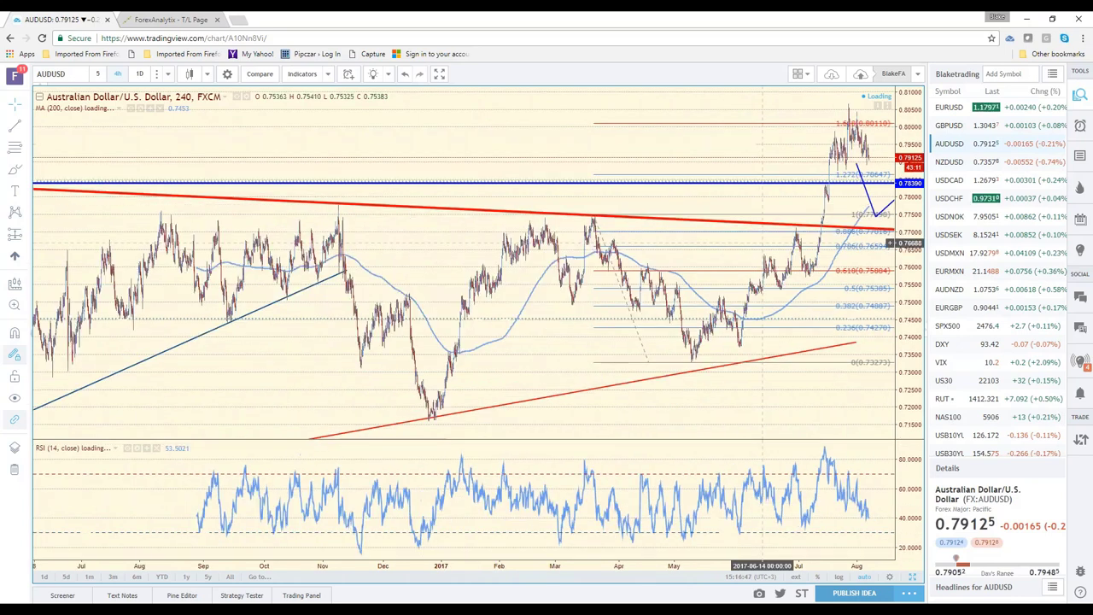
scroll(725, 272, down, 1)
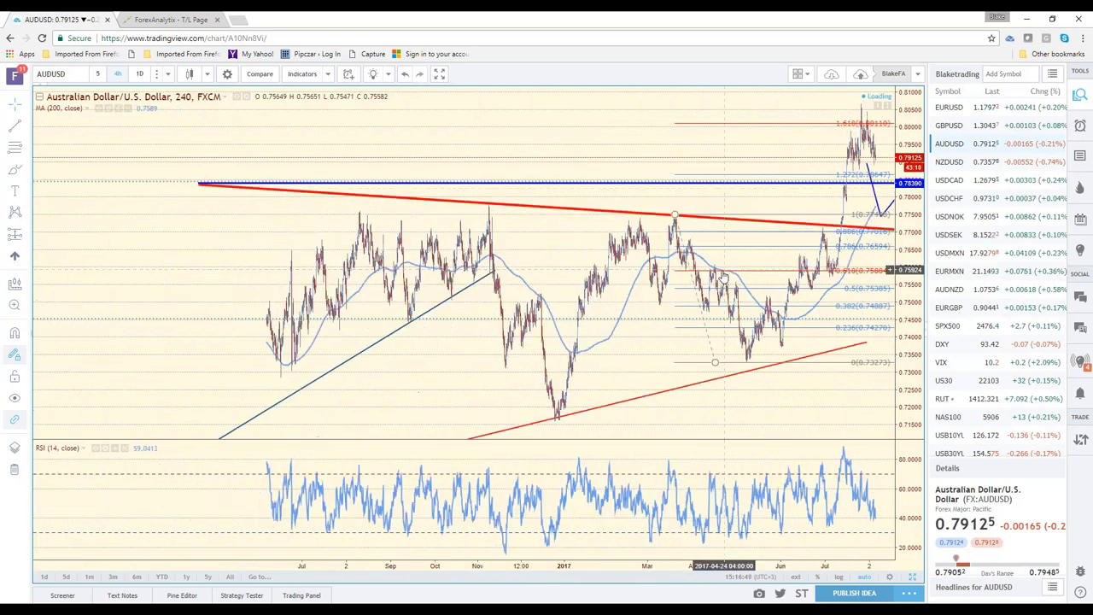
scroll(725, 278, down, 1)
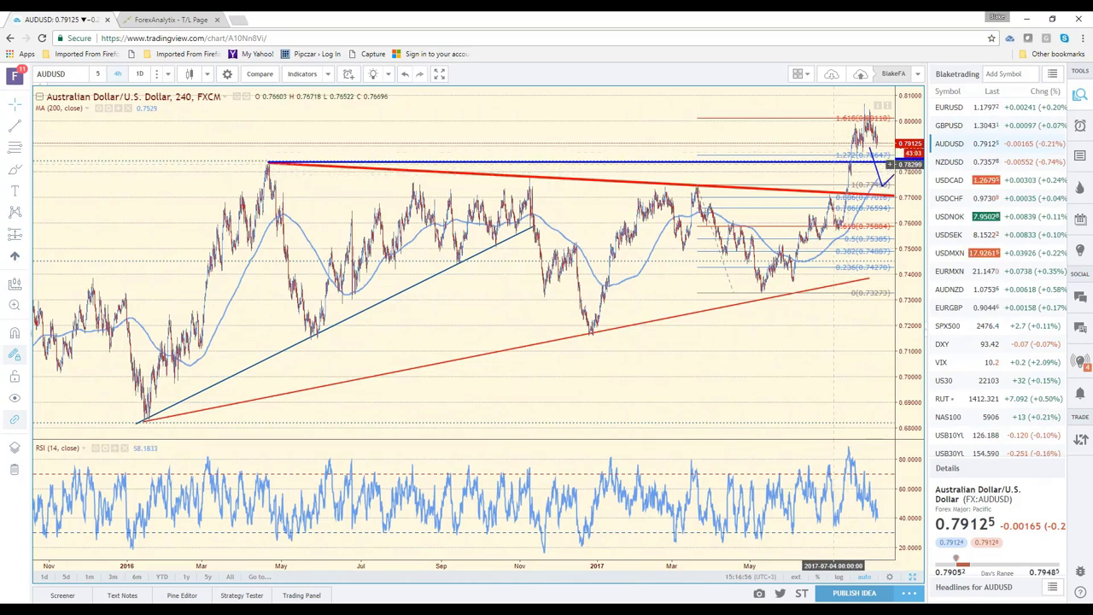
Load the NZDUSD 4-hour chart and frame it on roughly March to August 2017
click(970, 167)
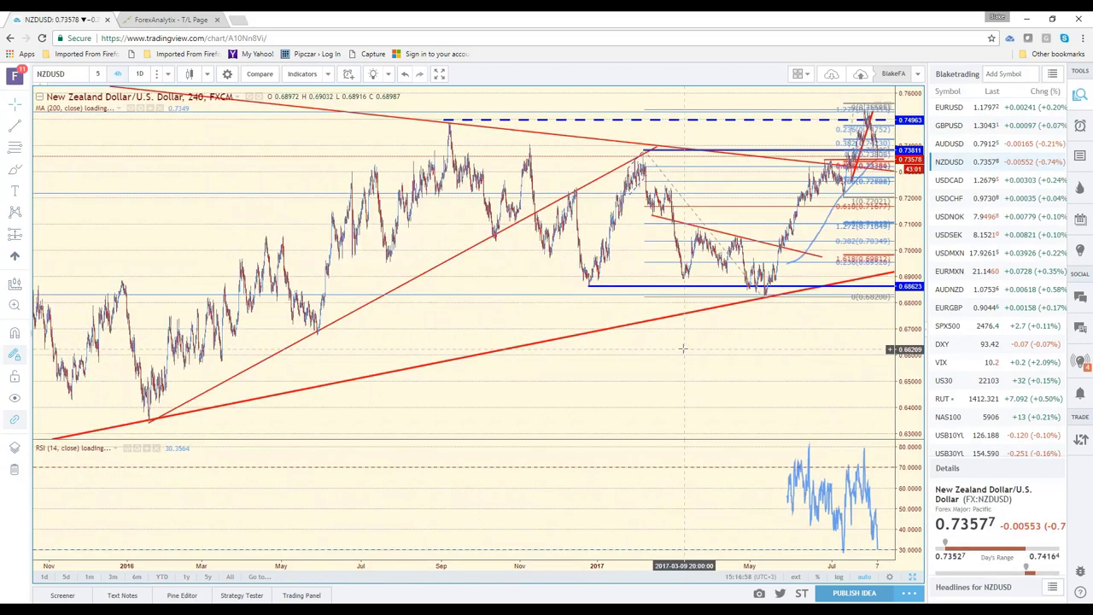
scroll(683, 348, up, 5)
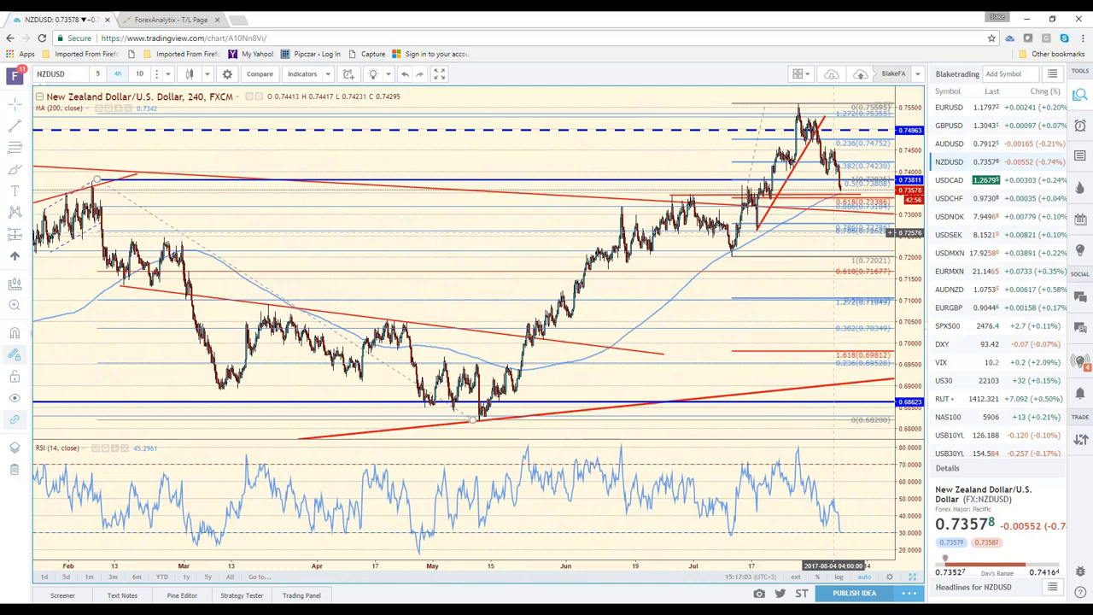
scroll(836, 232, down, 2)
scroll(686, 173, down, 2)
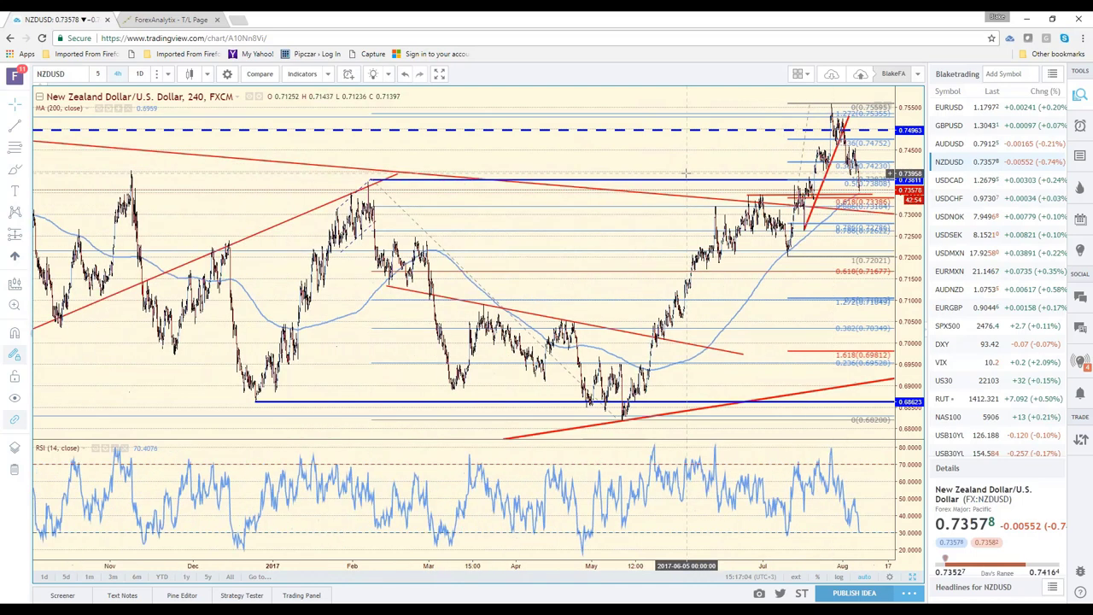
scroll(799, 302, up, 2)
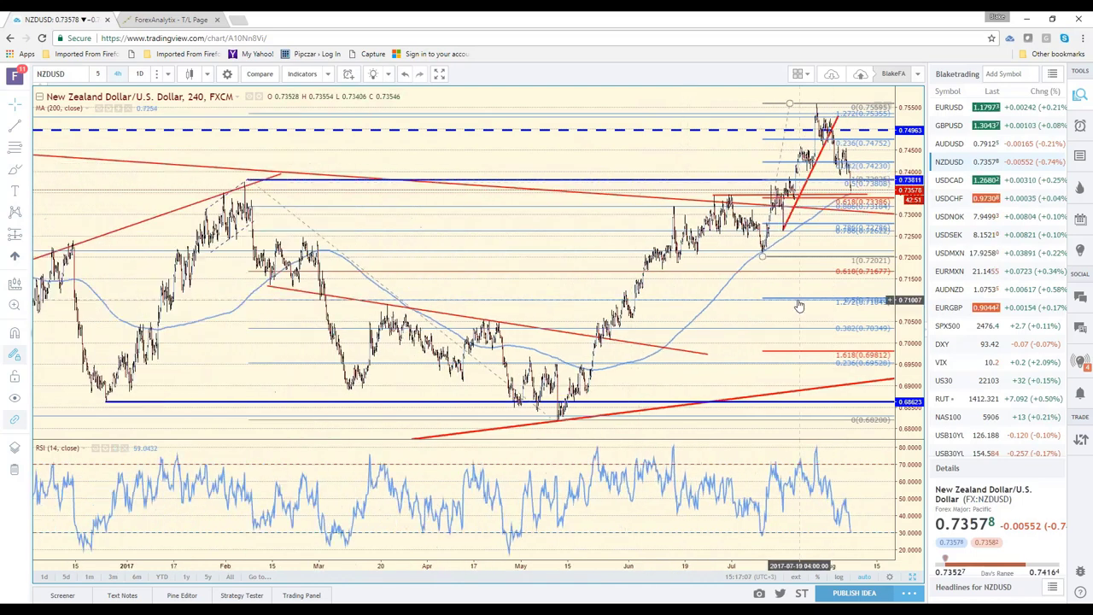
scroll(799, 302, up, 4)
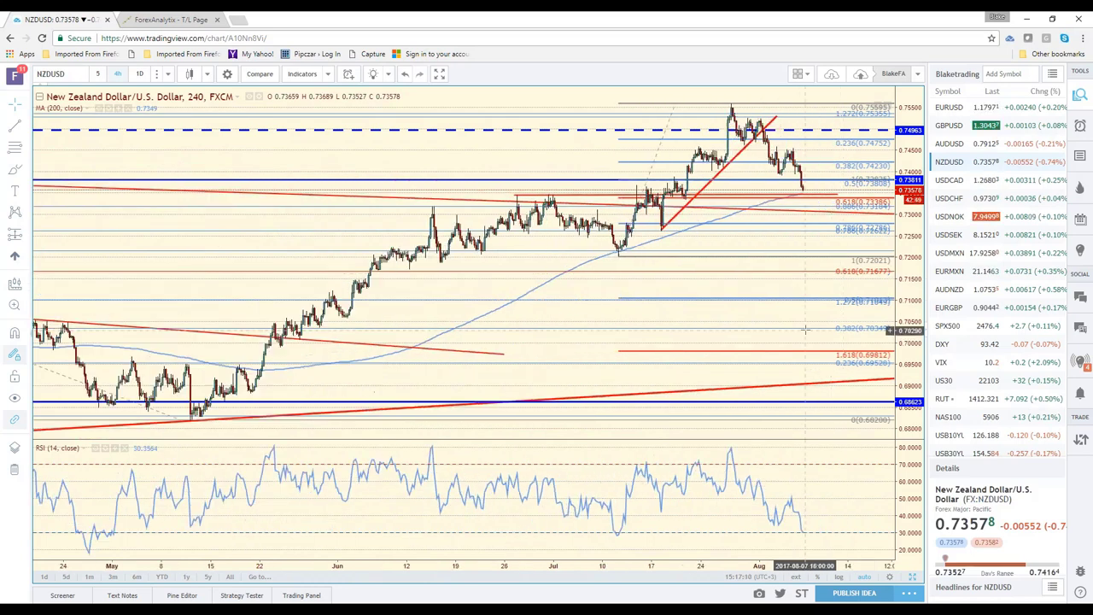
scroll(907, 298, down, 4)
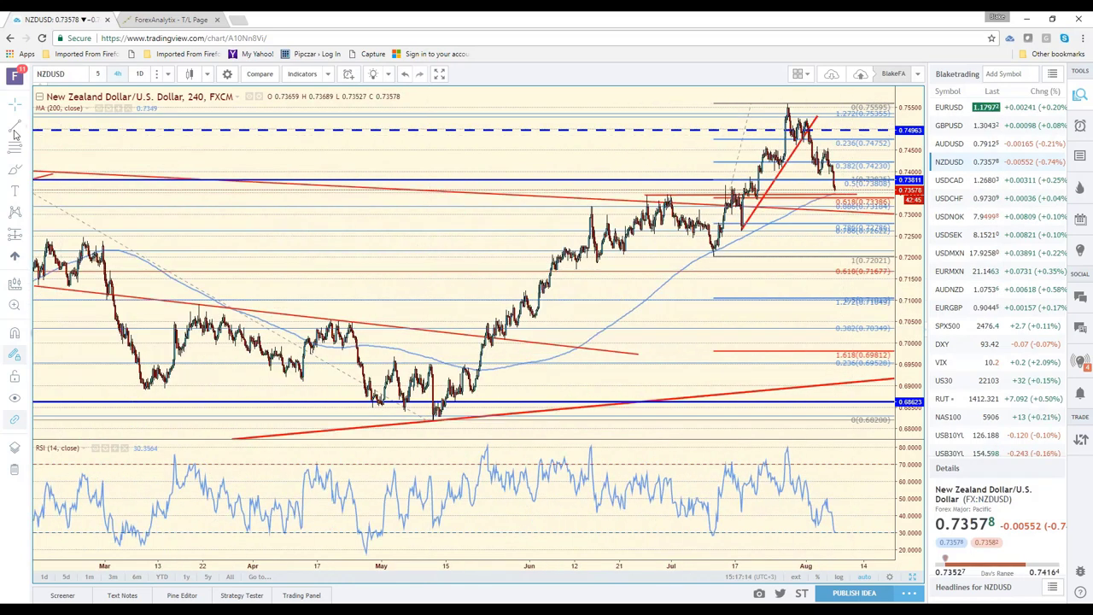
Place a level at 0.73918 and draw a first arc over the late-July highs
click(842, 192)
click(744, 175)
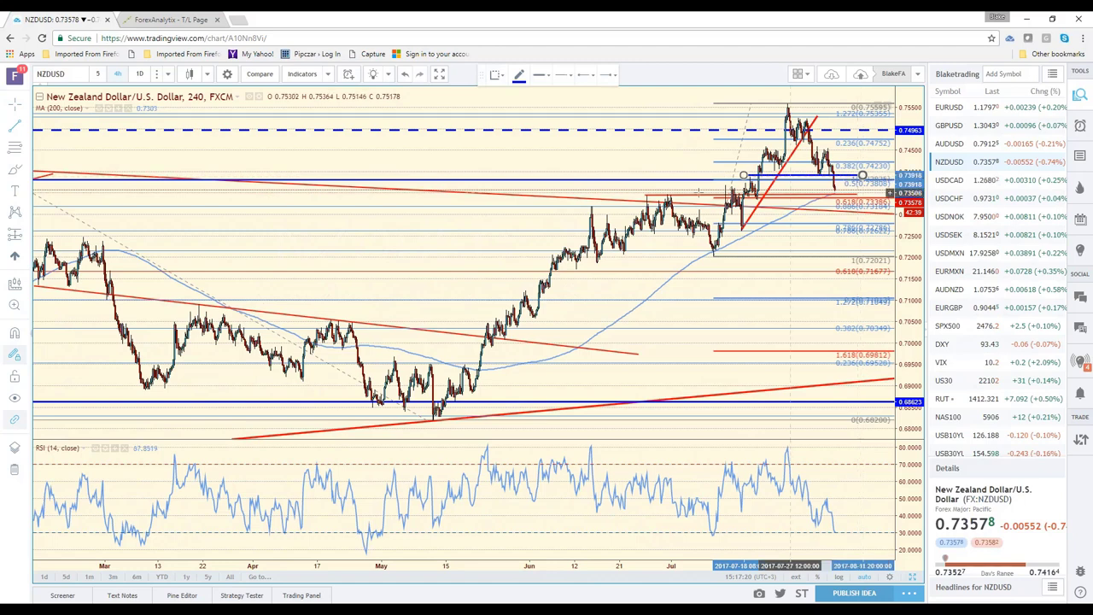
click(25, 176)
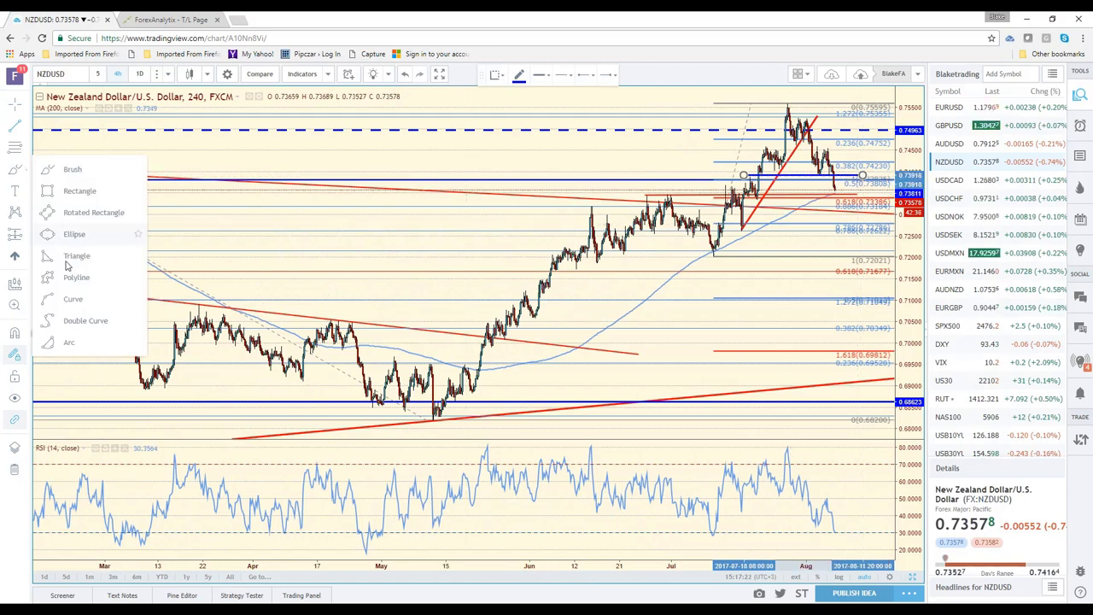
click(70, 299)
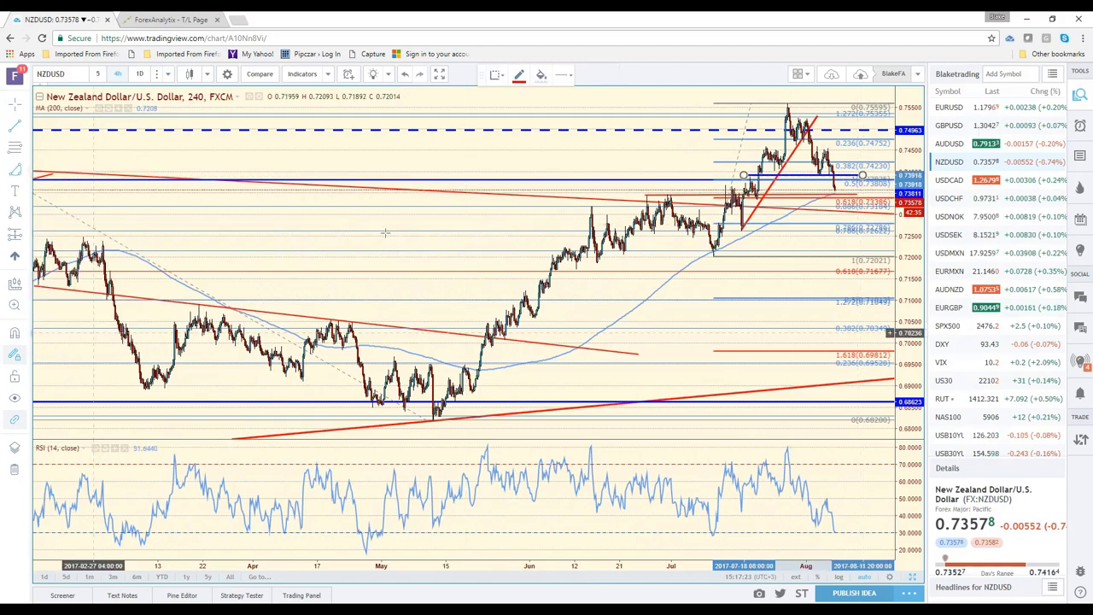
click(743, 147)
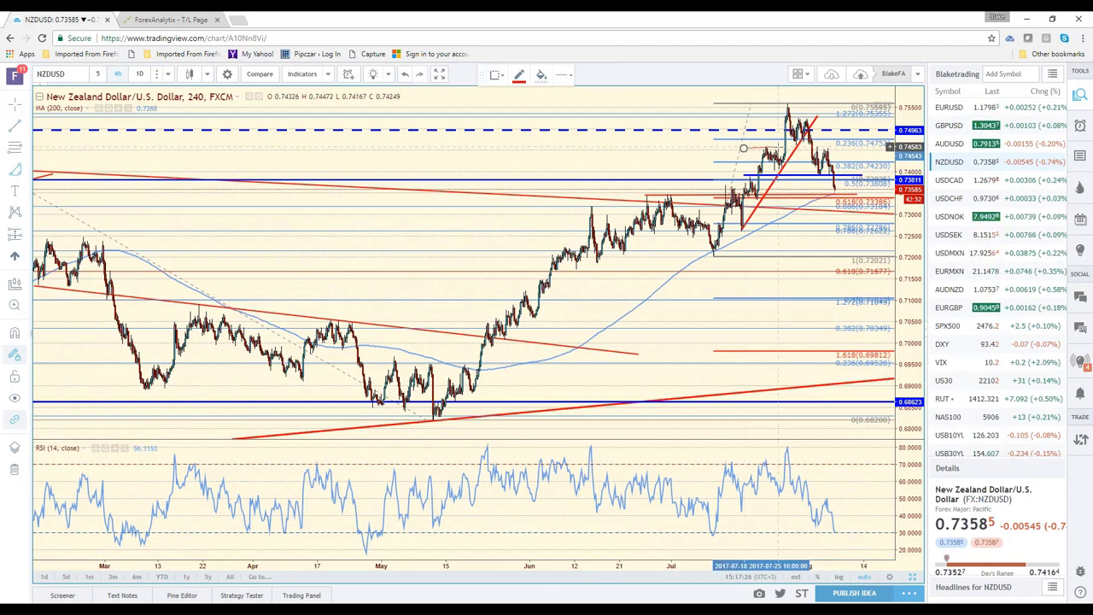
click(777, 147)
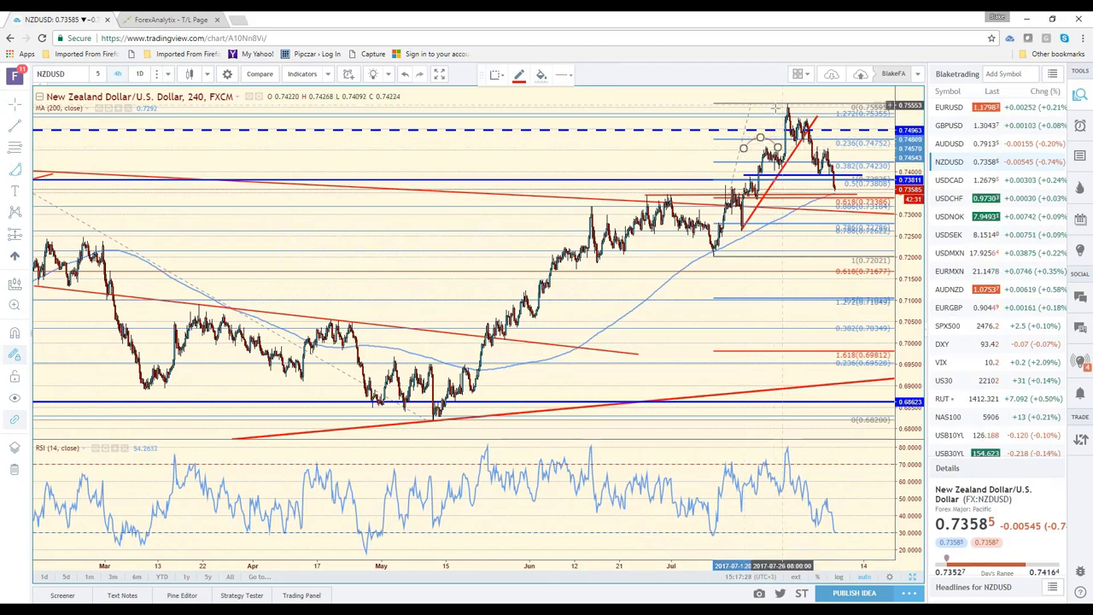
click(774, 108)
Draw a red arc over the recent top peak
click(772, 110)
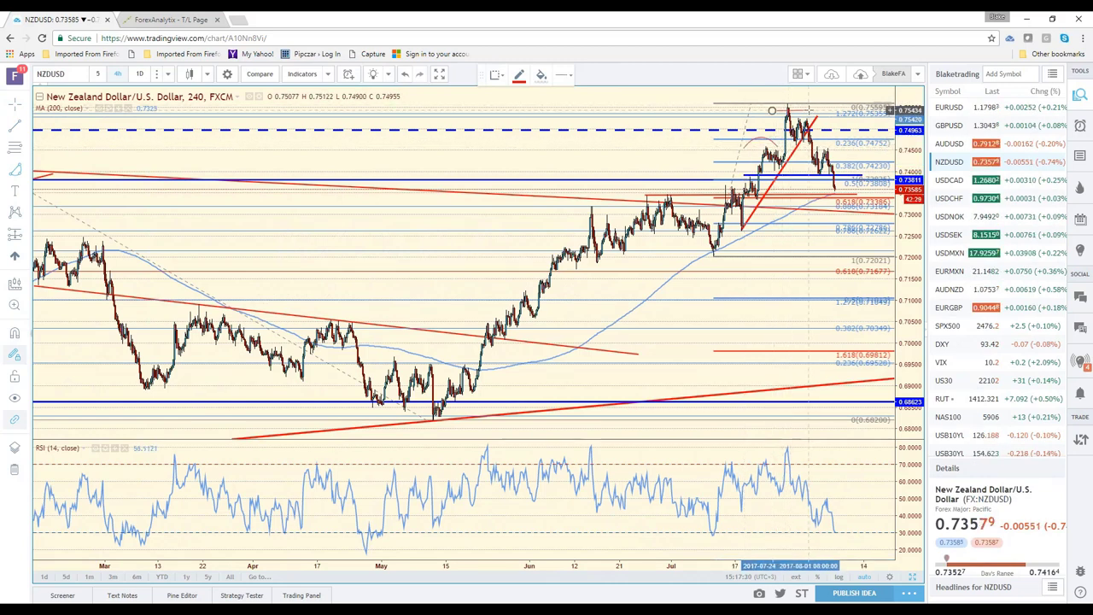
click(820, 110)
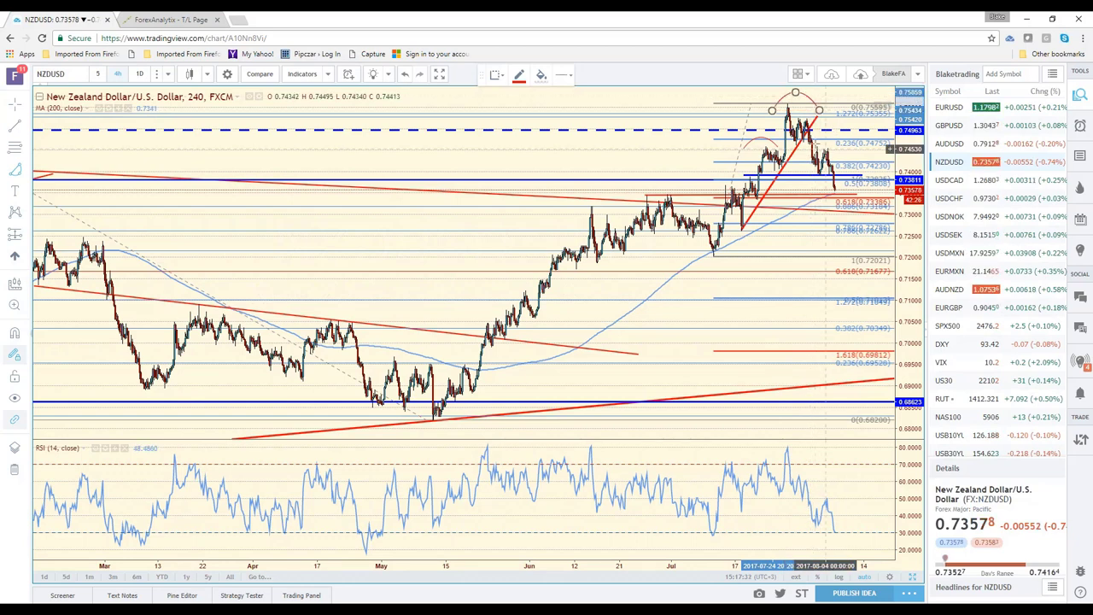
click(813, 143)
click(843, 142)
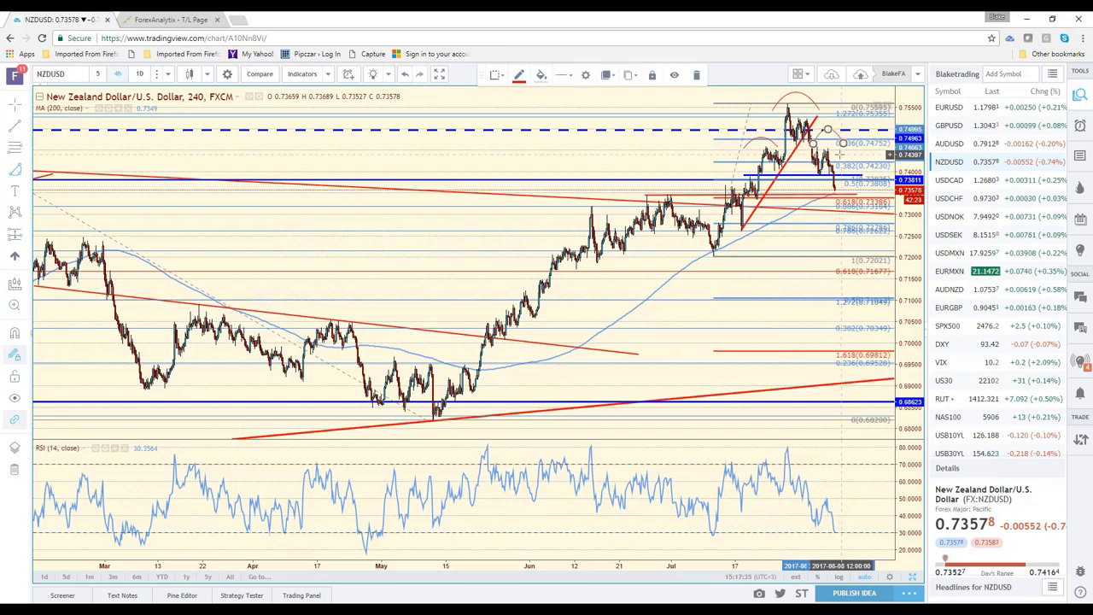
click(840, 153)
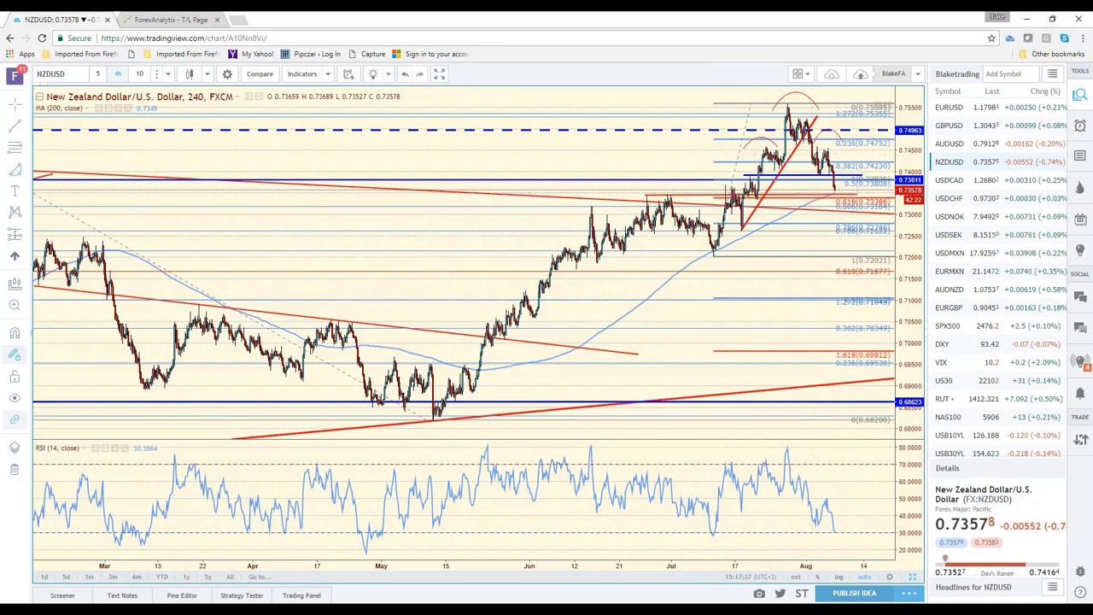
Draw a vertical blue line below the peak and move it down toward about 0.7224
click(64, 114)
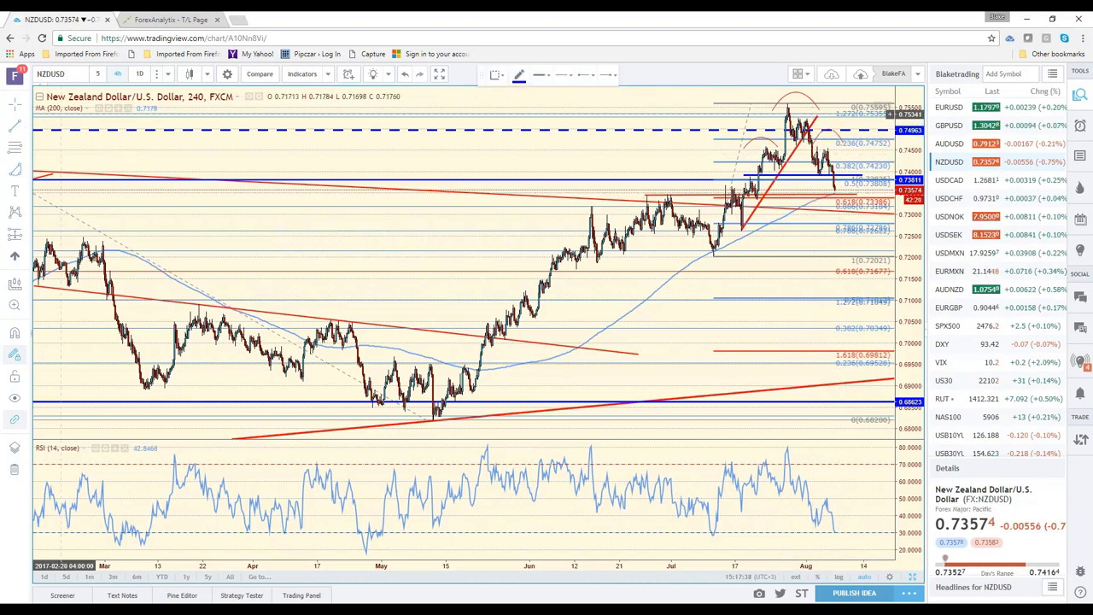
click(787, 104)
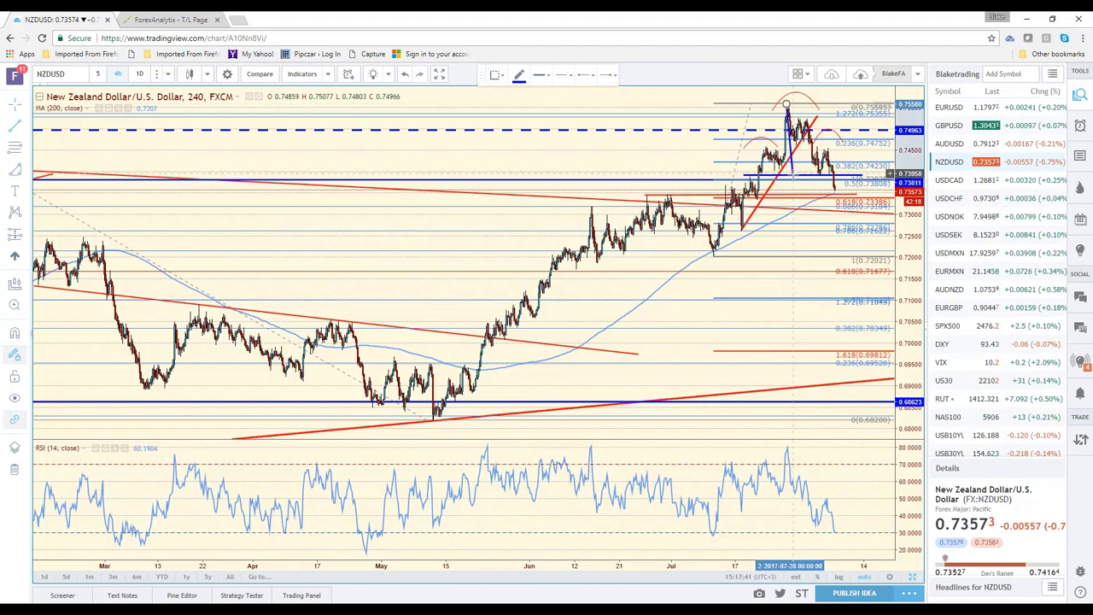
click(786, 175)
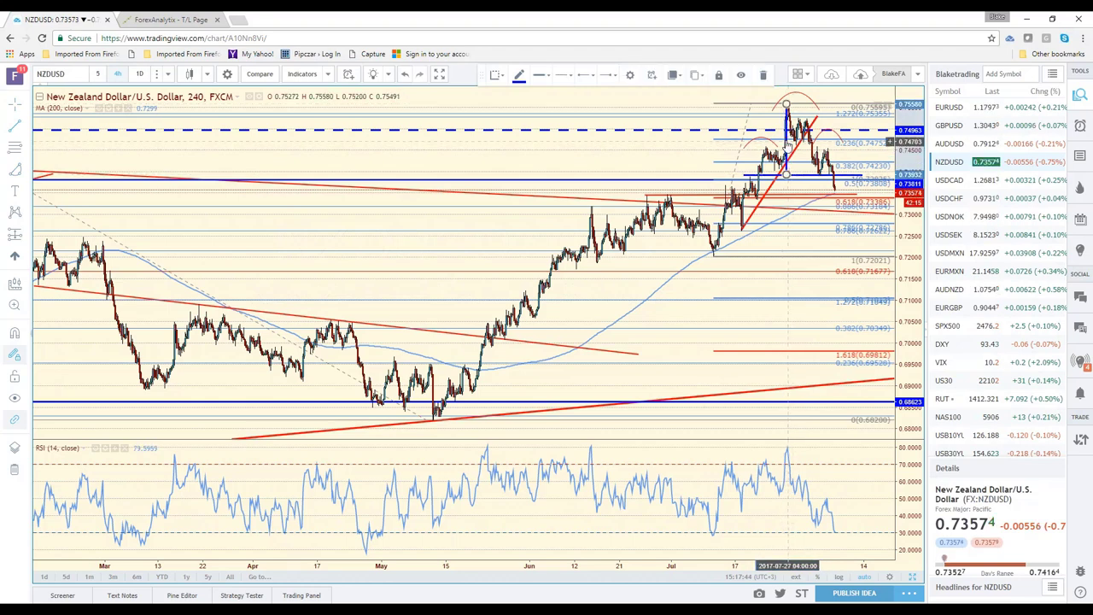
drag(786, 143, 828, 214)
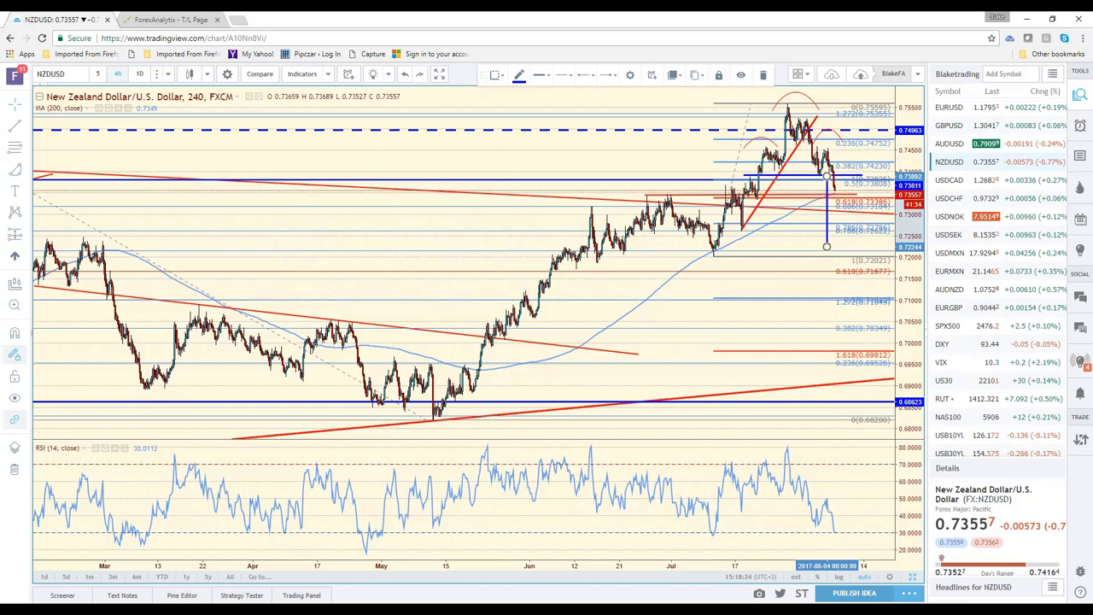
Load the USDCAD 4-hour chart and zoom in on the latest bars
click(950, 179)
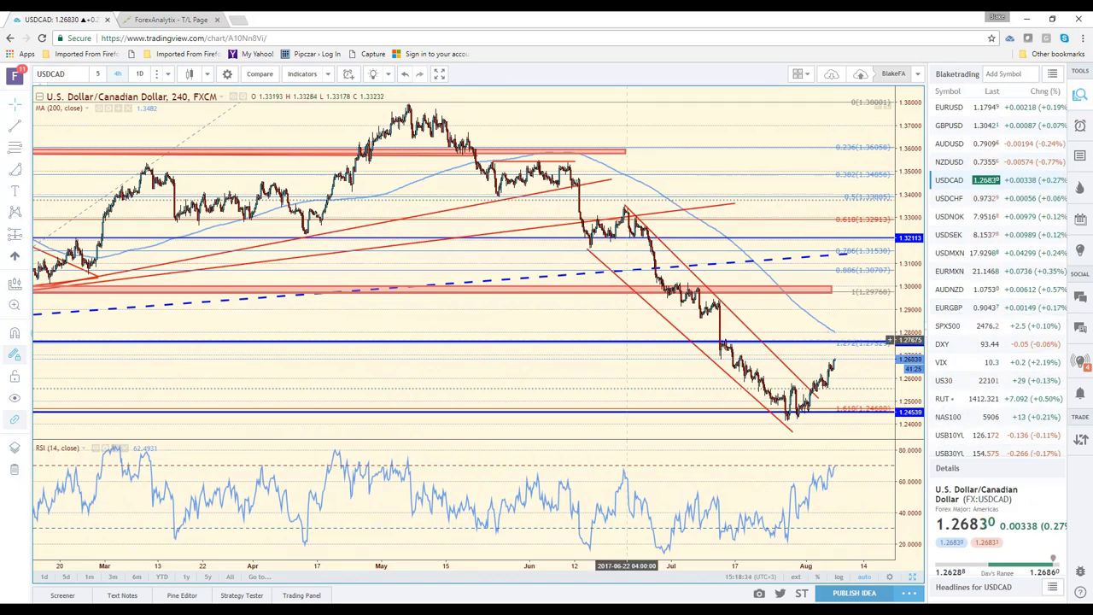
scroll(796, 419, up, 3)
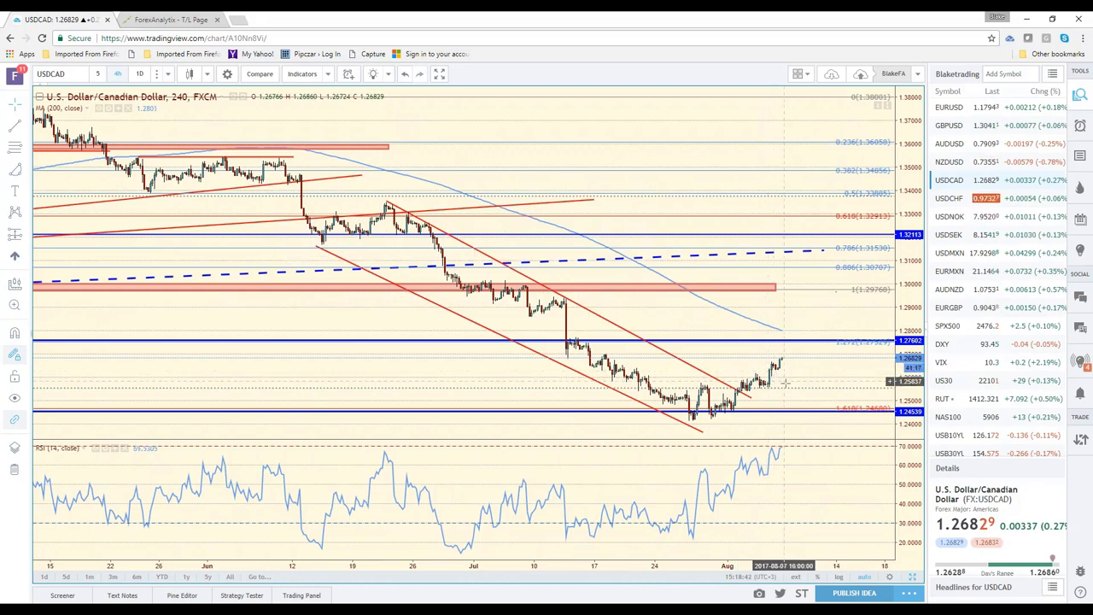
scroll(784, 382, up, 1)
scroll(784, 383, up, 2)
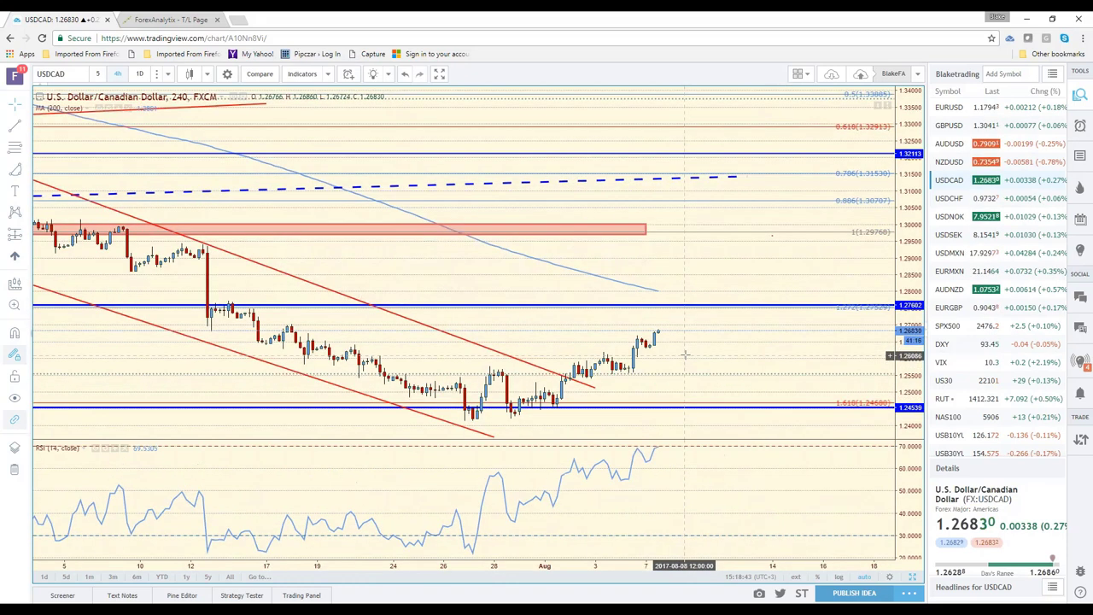
scroll(839, 360, up, 2)
drag(839, 359, 863, 357)
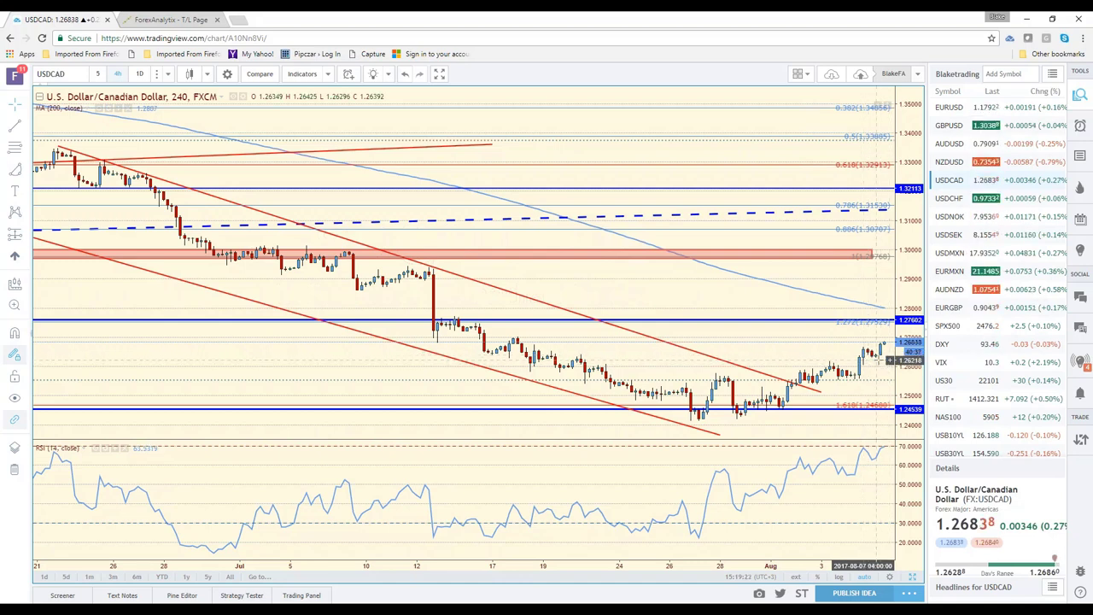
Zoom back out and re-center on the breakout above the red falling channel near 1.2684
scroll(885, 360, down, 1)
scroll(889, 361, down, 1)
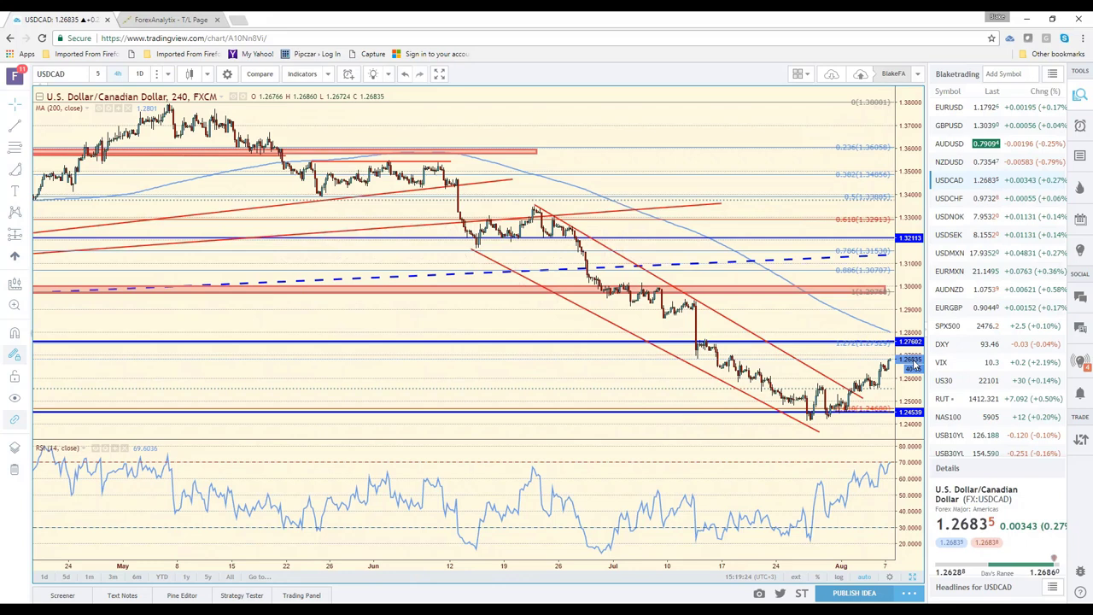
scroll(764, 459, down, 1)
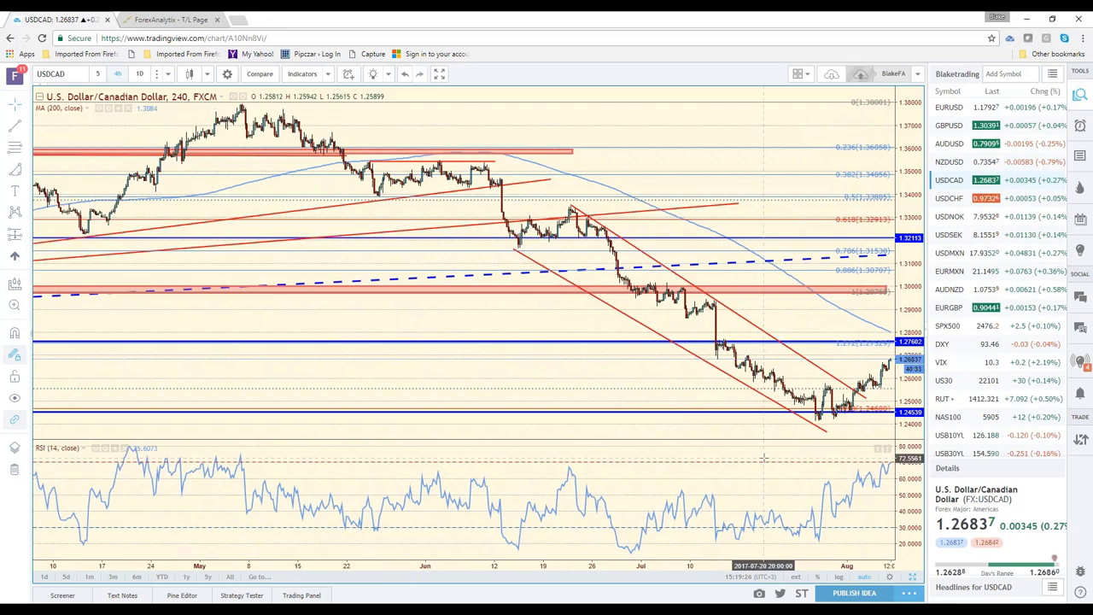
scroll(764, 459, down, 1)
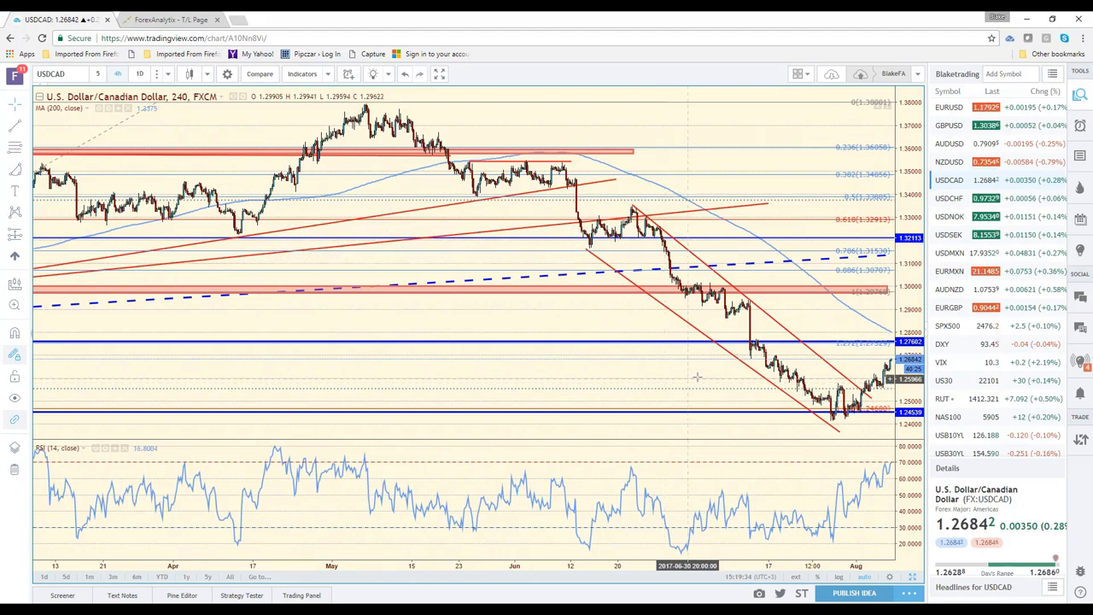
drag(691, 371, 623, 379)
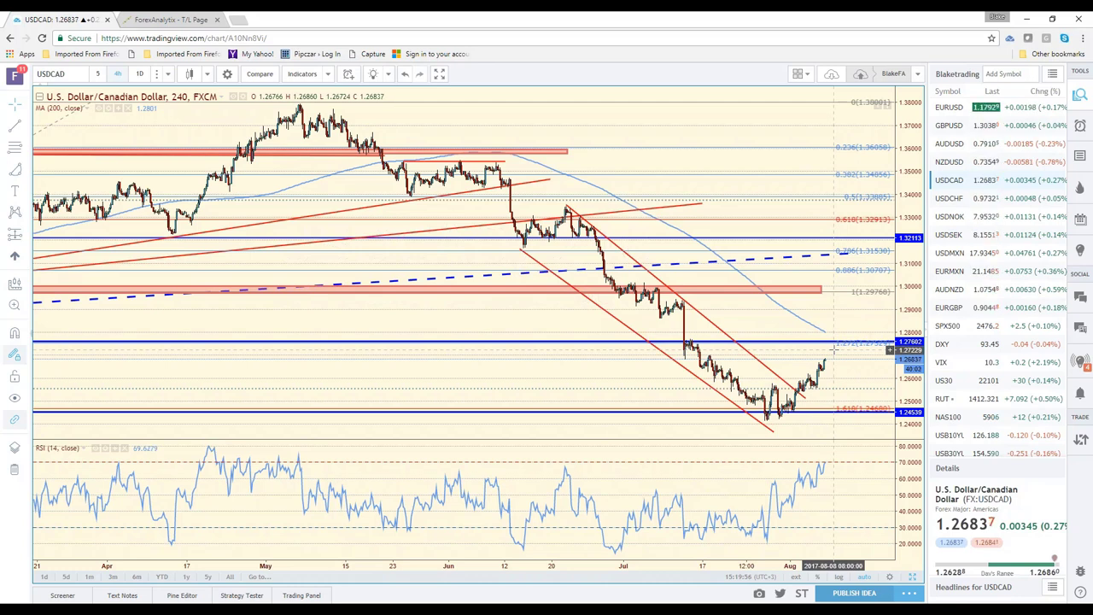
Zoom USDCAD out on daily candles to see several years, then load the DXY chart
click(140, 75)
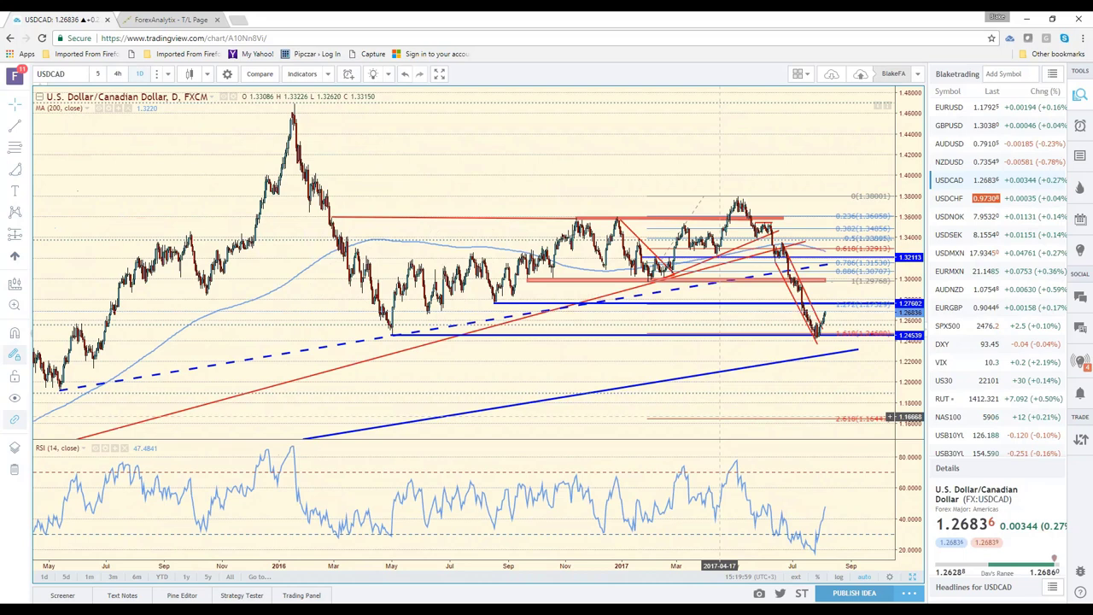
scroll(720, 417, down, 3)
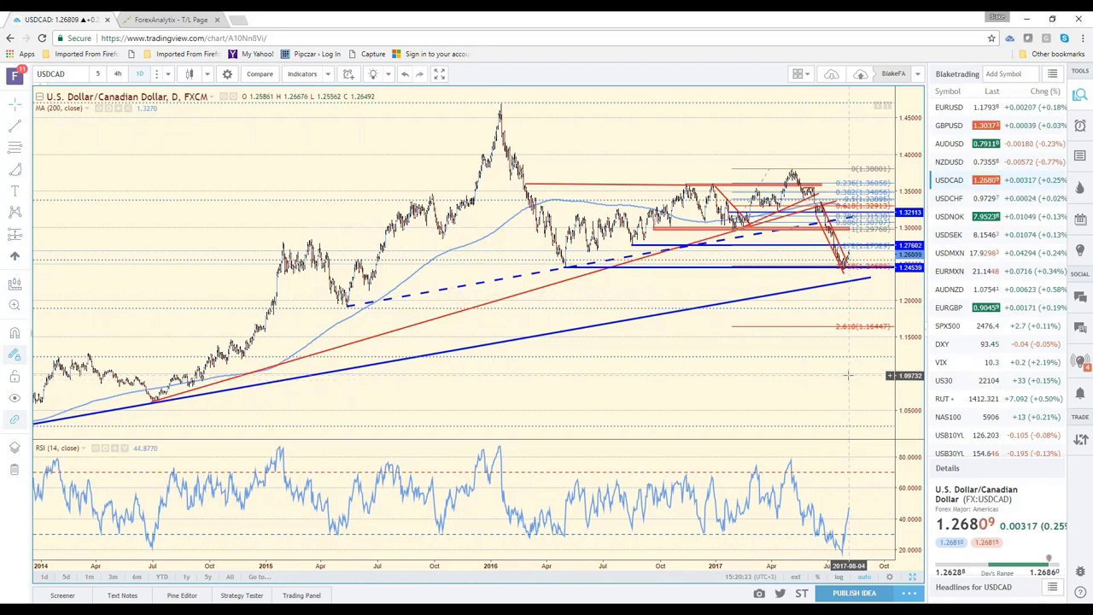
click(948, 352)
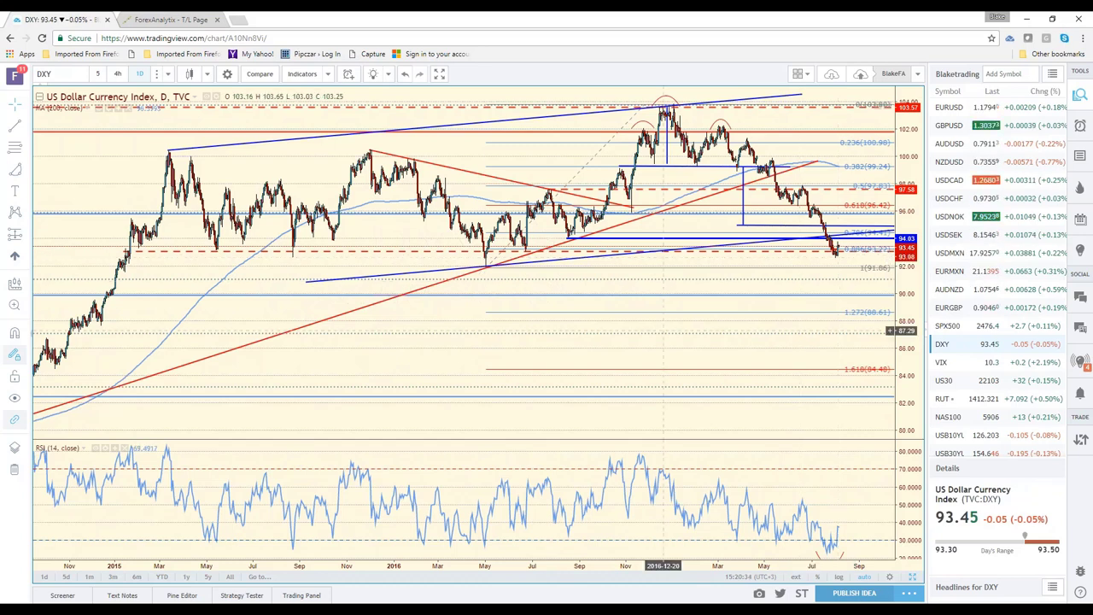
Brush a rising curve and bounce-then-drop path toward 1.272 on DXY, then erase them
drag(609, 350, 556, 351)
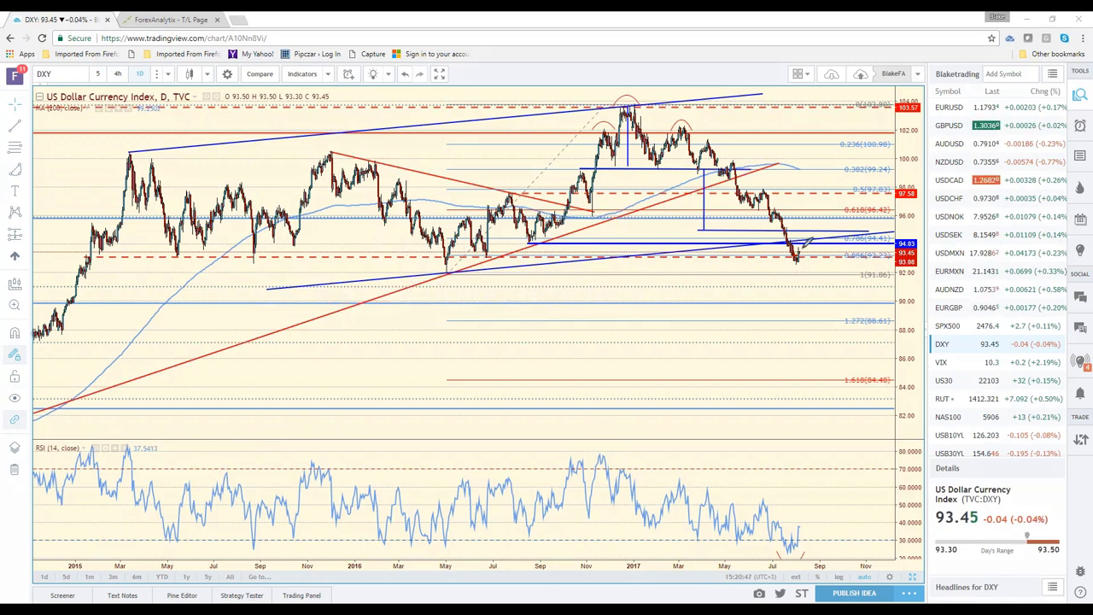
mouse_move(800, 251)
mouse_down()
mouse_move(828, 223)
mouse_move(873, 256)
mouse_move(897, 324)
mouse_move(908, 281)
mouse_up()
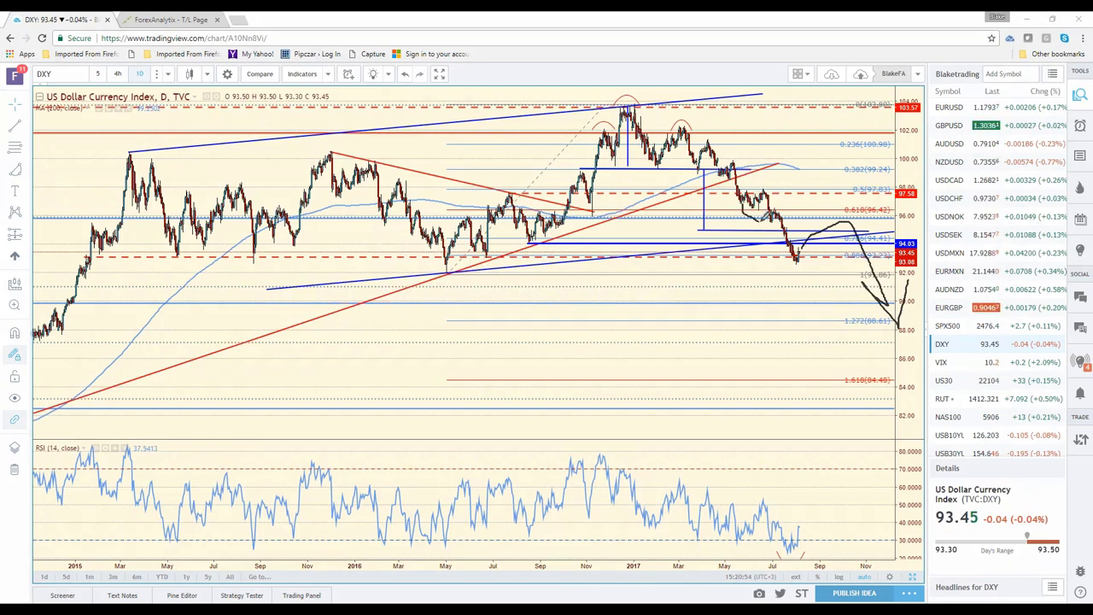
mouse_move(748, 218)
mouse_down()
mouse_move(861, 216)
mouse_move(780, 190)
mouse_move(743, 197)
mouse_move(798, 221)
mouse_move(880, 205)
mouse_move(743, 191)
mouse_up()
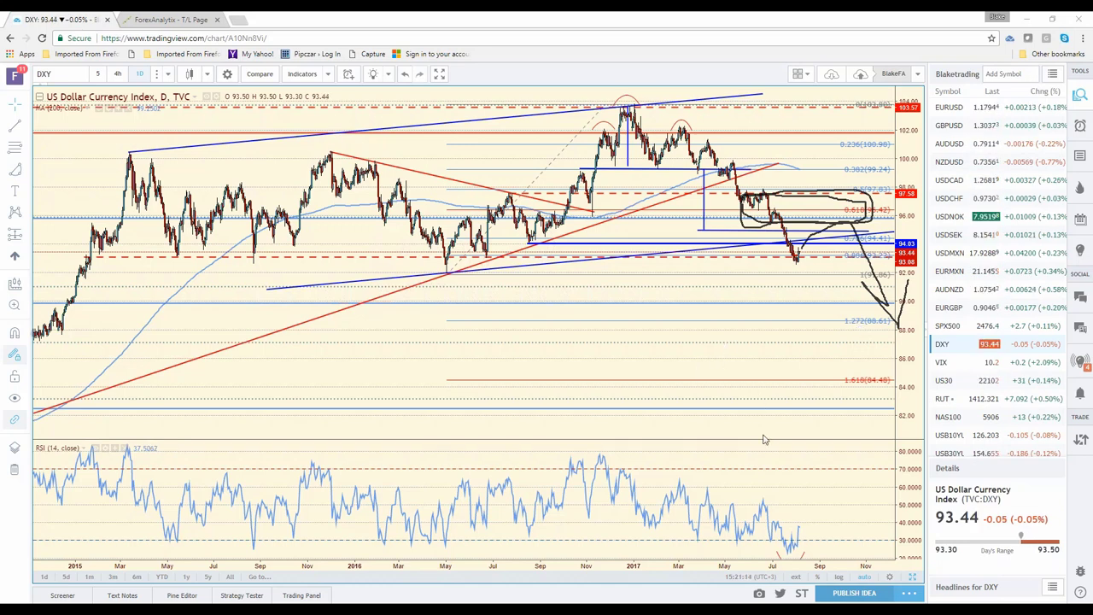
key(e)
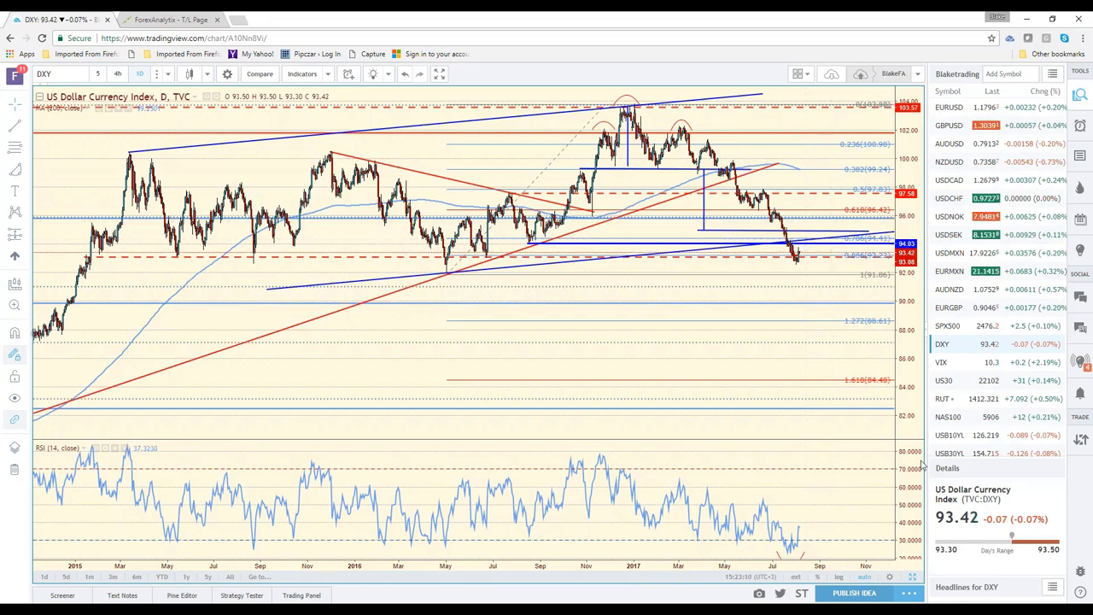
Load the US 10-year T-Note (USB10YUSD) chart and zoom around its price history
click(973, 442)
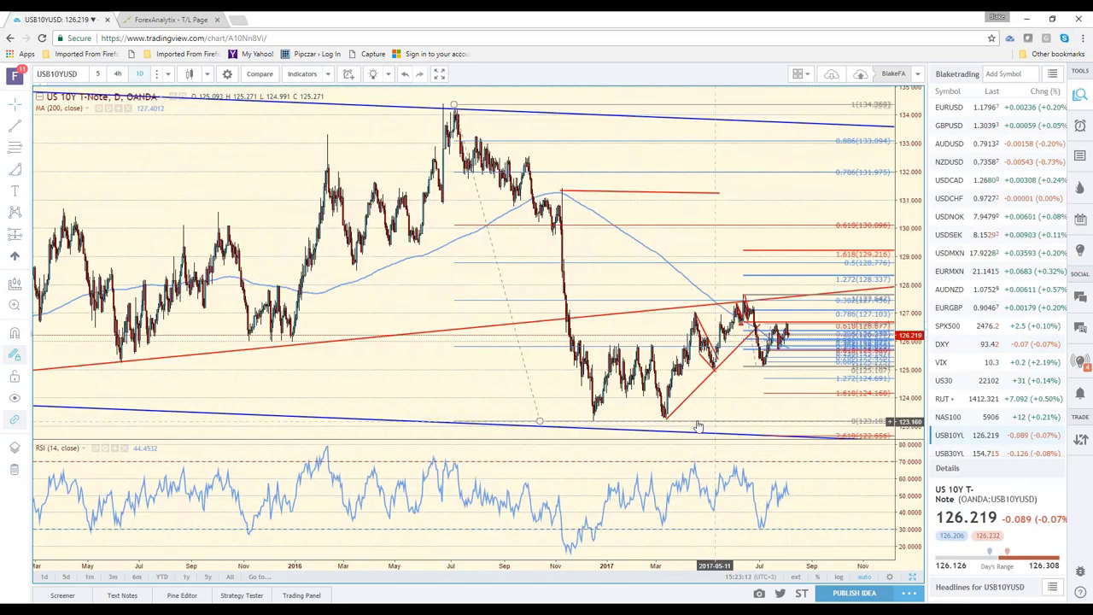
scroll(699, 426, up, 4)
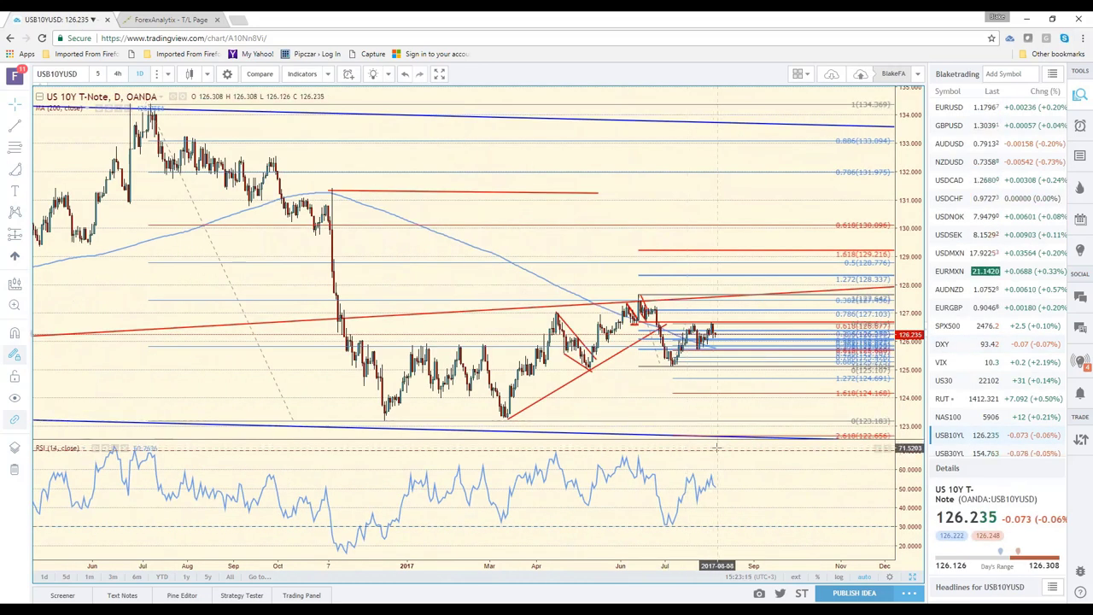
scroll(716, 446, down, 2)
scroll(716, 447, down, 1)
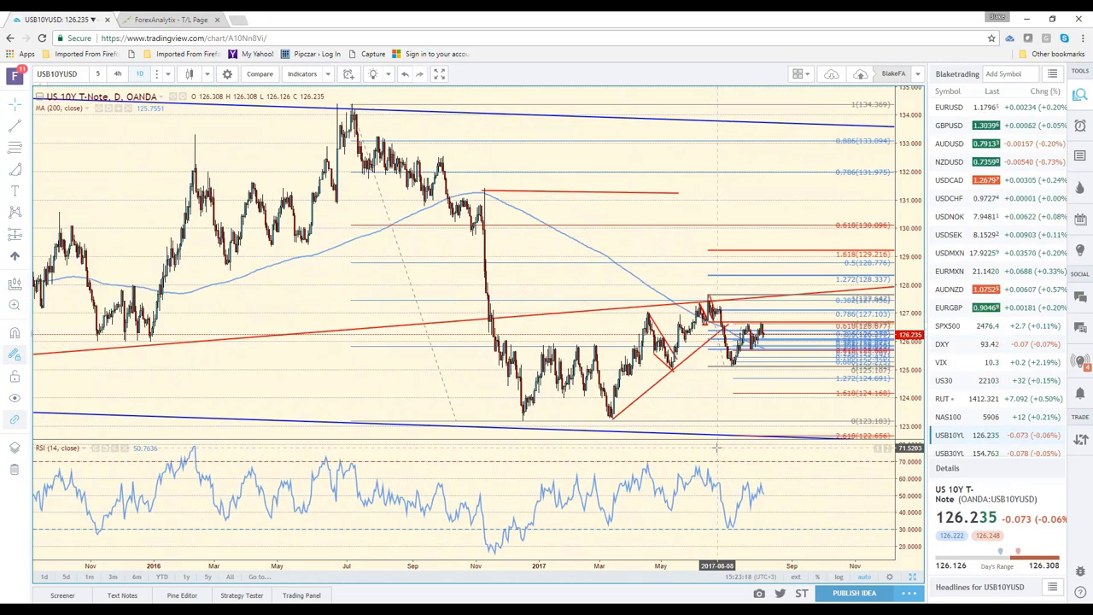
scroll(716, 446, down, 1)
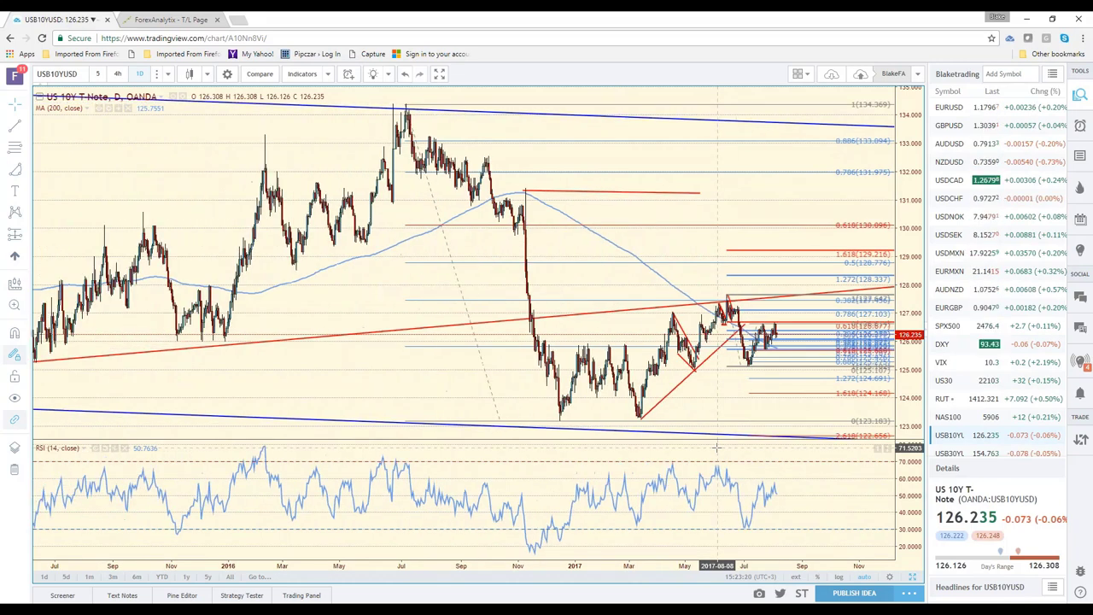
scroll(716, 447, up, 2)
scroll(716, 447, down, 1)
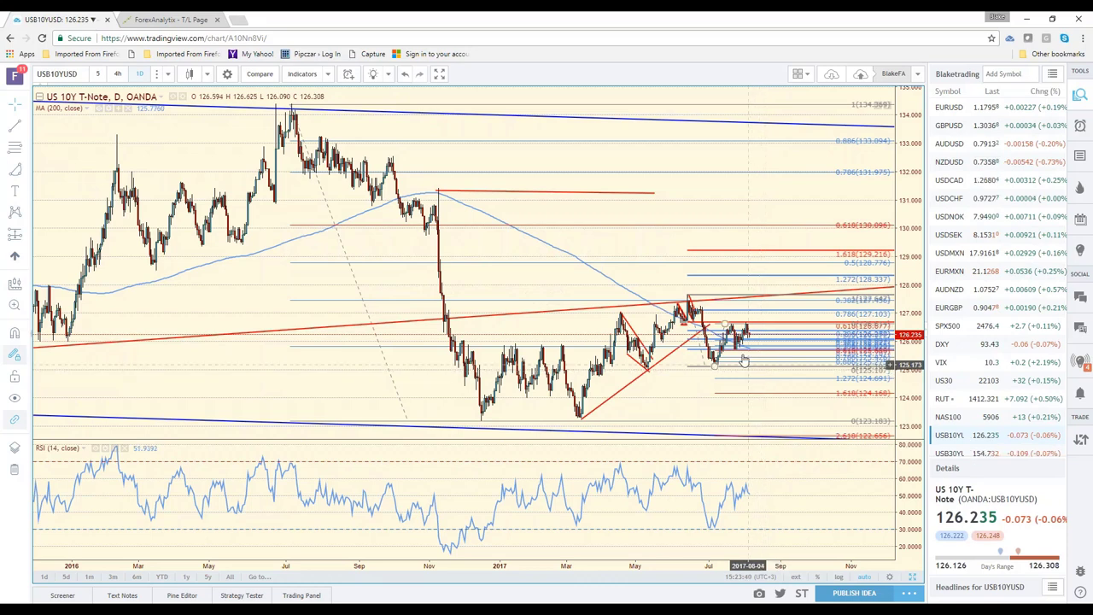
Set the T-Note chart to 1-month candles, showing history back to about 2004
click(154, 74)
click(205, 303)
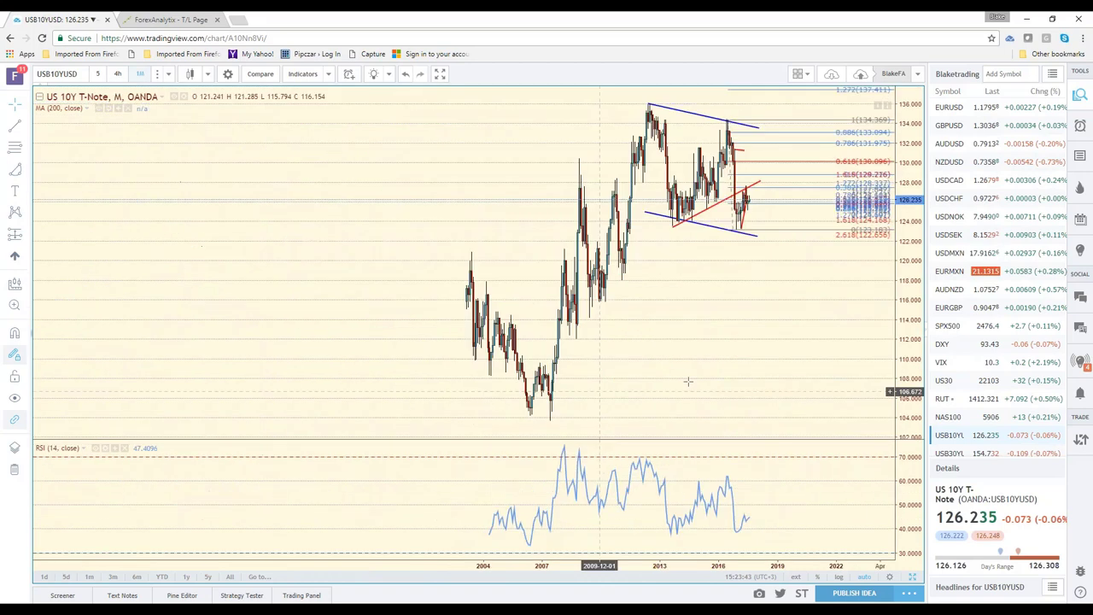
scroll(708, 208, up, 3)
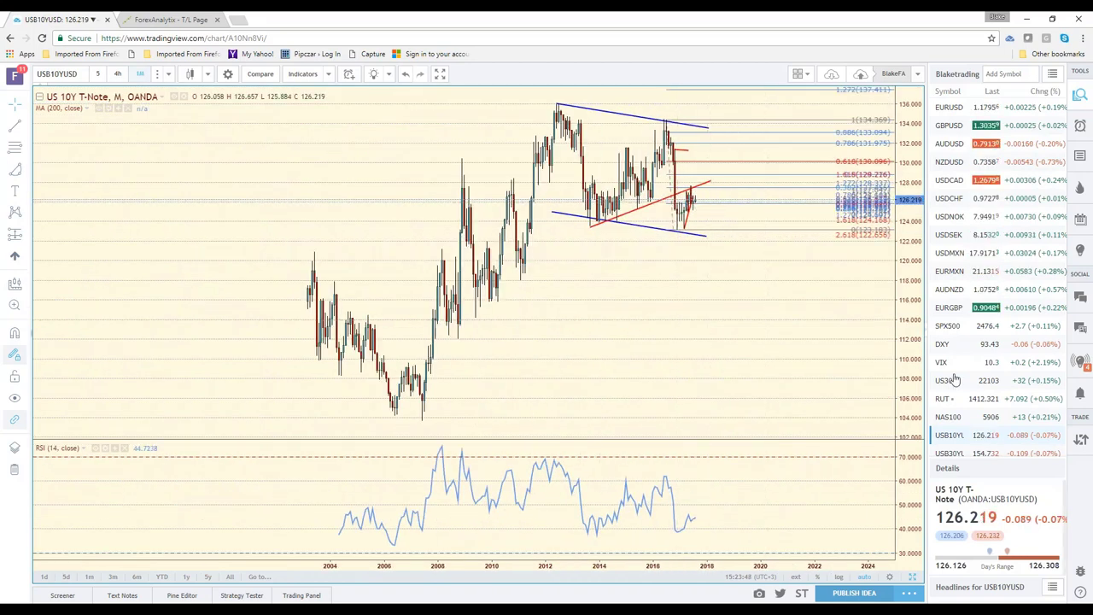
scroll(966, 425, down, 5)
scroll(967, 426, down, 4)
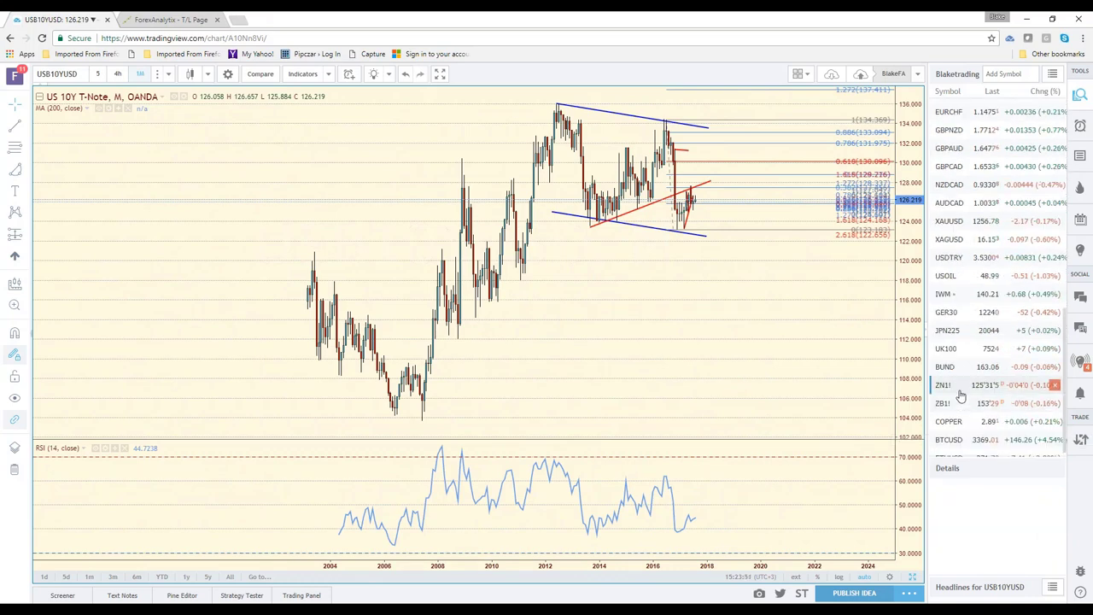
Load ZN1! 10-year T-Note futures and set the chart to 1-hour candles
click(961, 396)
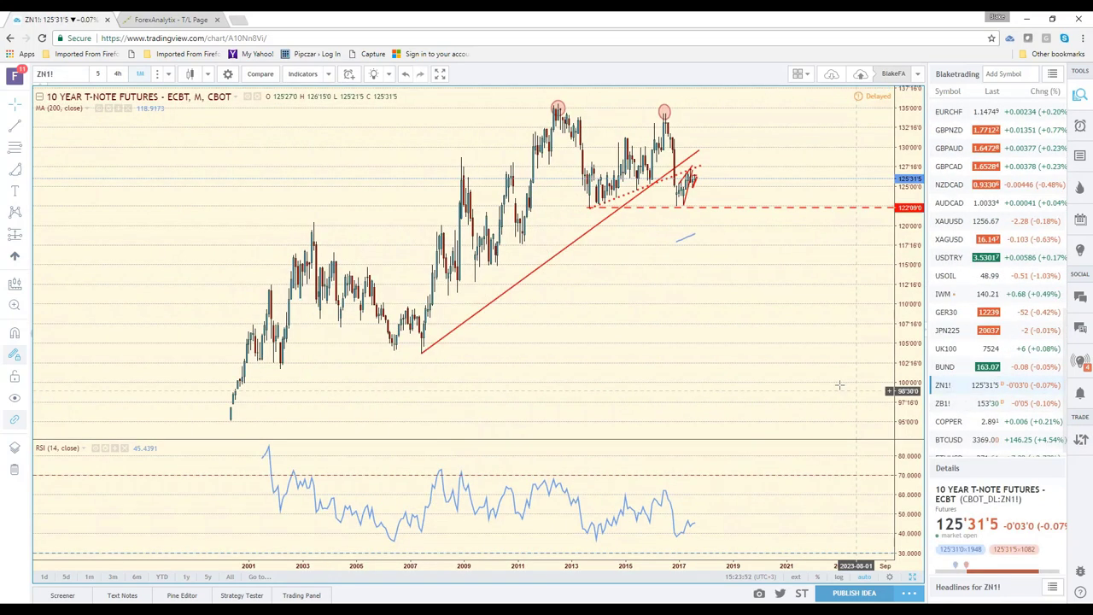
scroll(761, 329, down, 2)
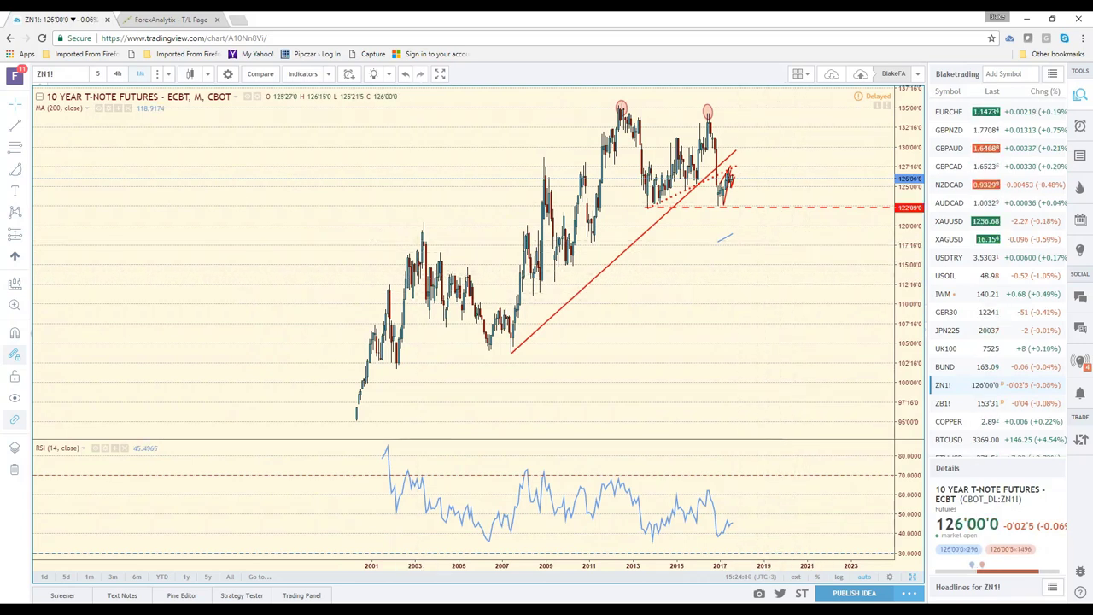
click(140, 73)
click(196, 199)
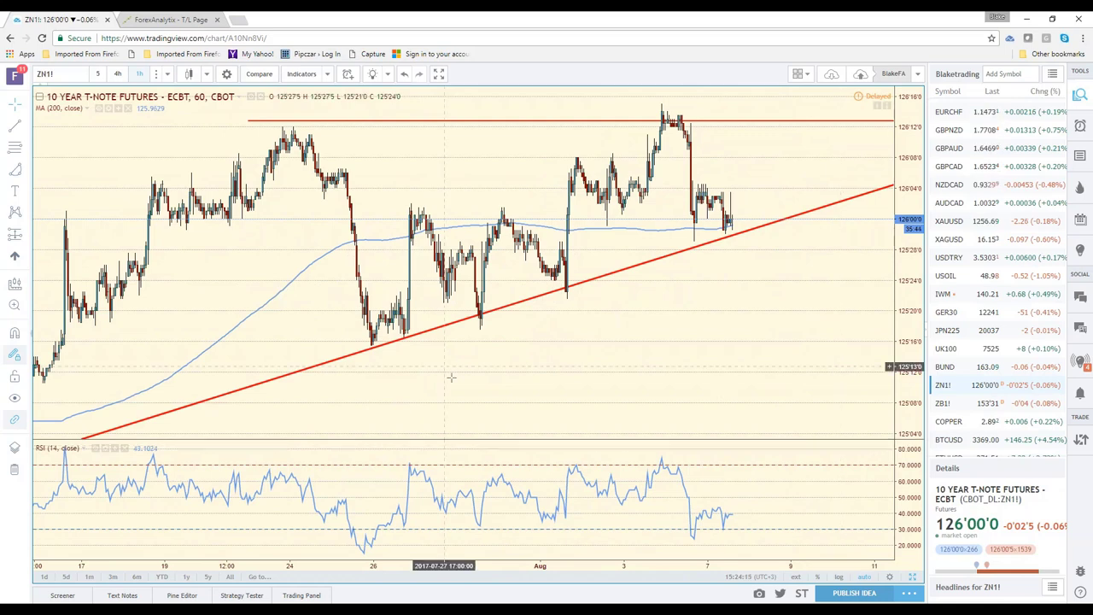
scroll(959, 259, up, 5)
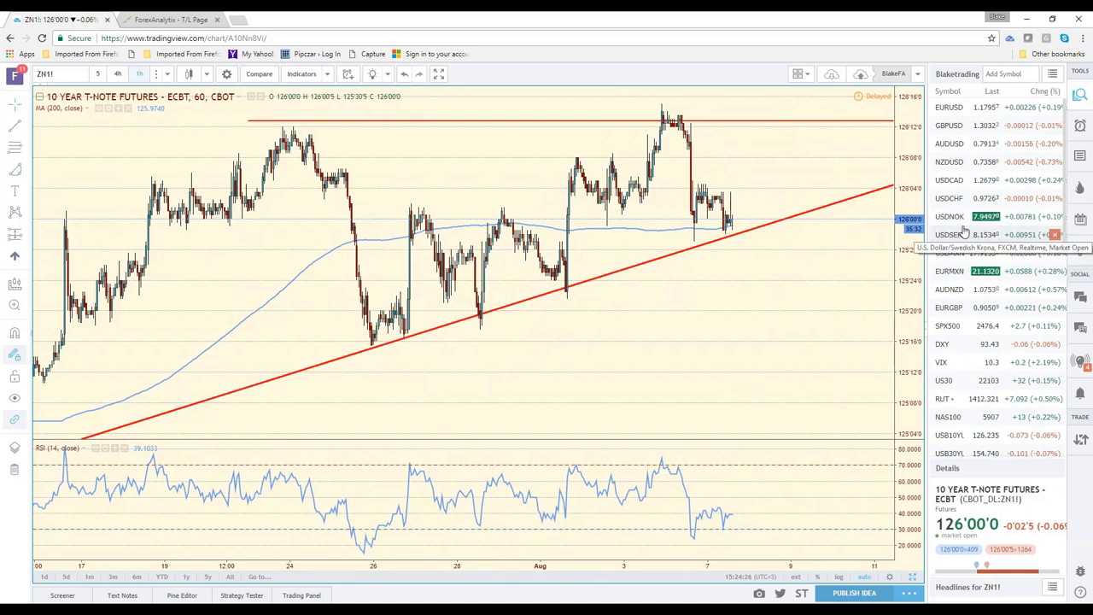
Load the USDNOK hourly chart, then move on to USDMXN
click(964, 223)
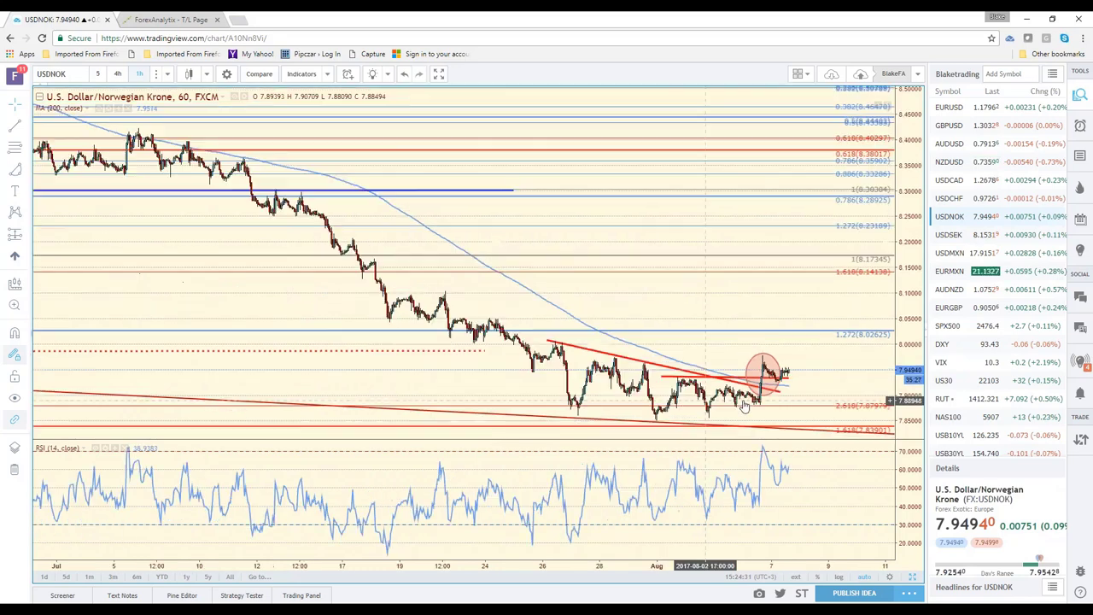
scroll(711, 365, down, 2)
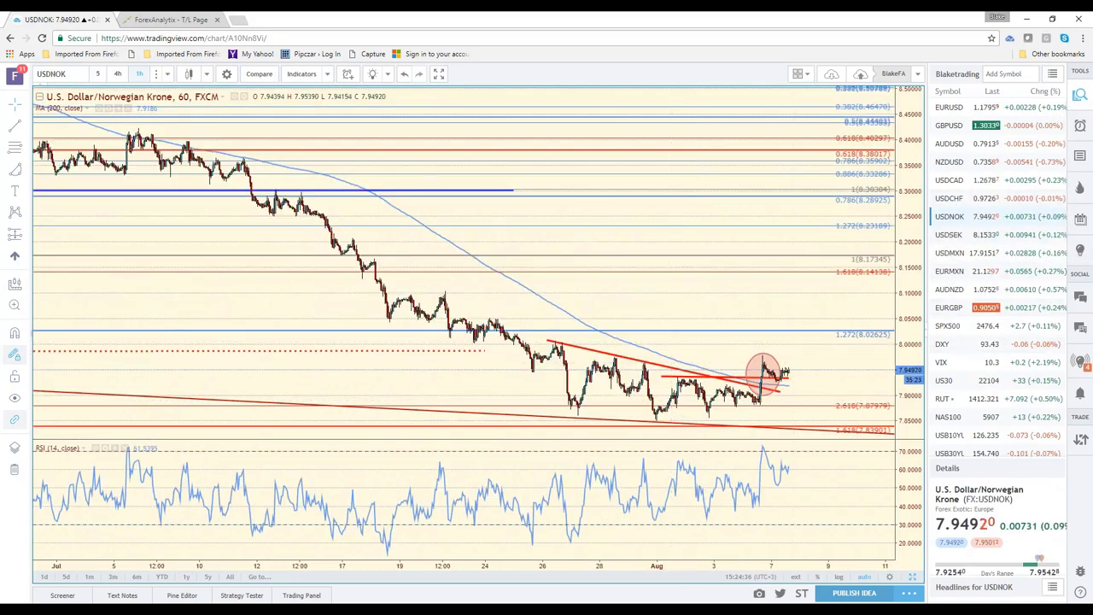
click(952, 253)
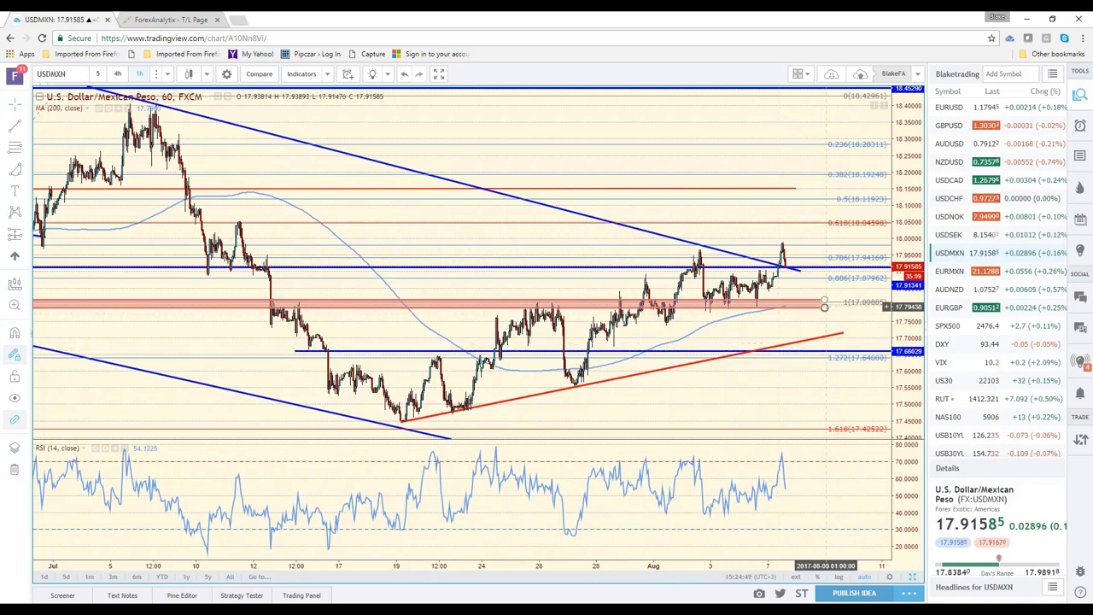
Zoom the USDMXN hourly chart out and back to review its trendlines near 17.913
scroll(825, 306, down, 2)
scroll(784, 361, up, 1)
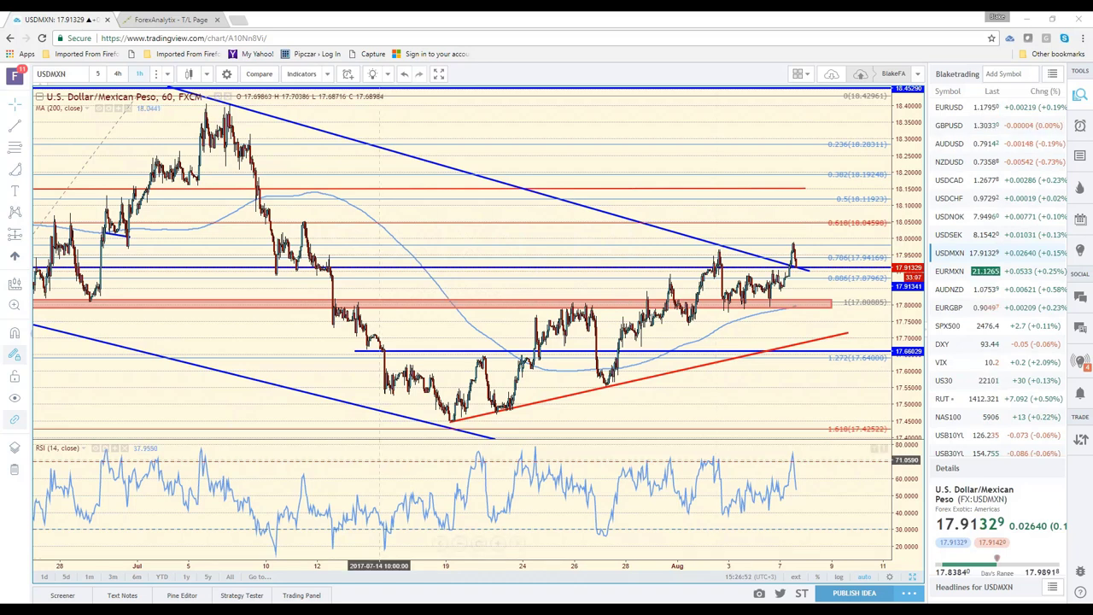
Load DXY on 1-day candles, then switch it to 1-week candles
click(969, 350)
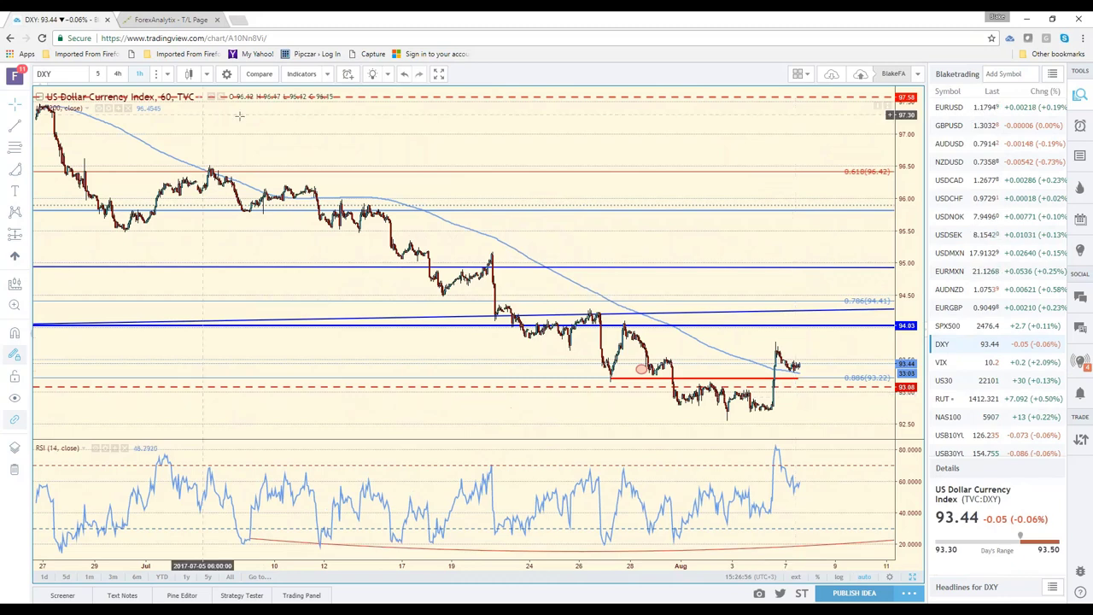
click(168, 74)
click(203, 264)
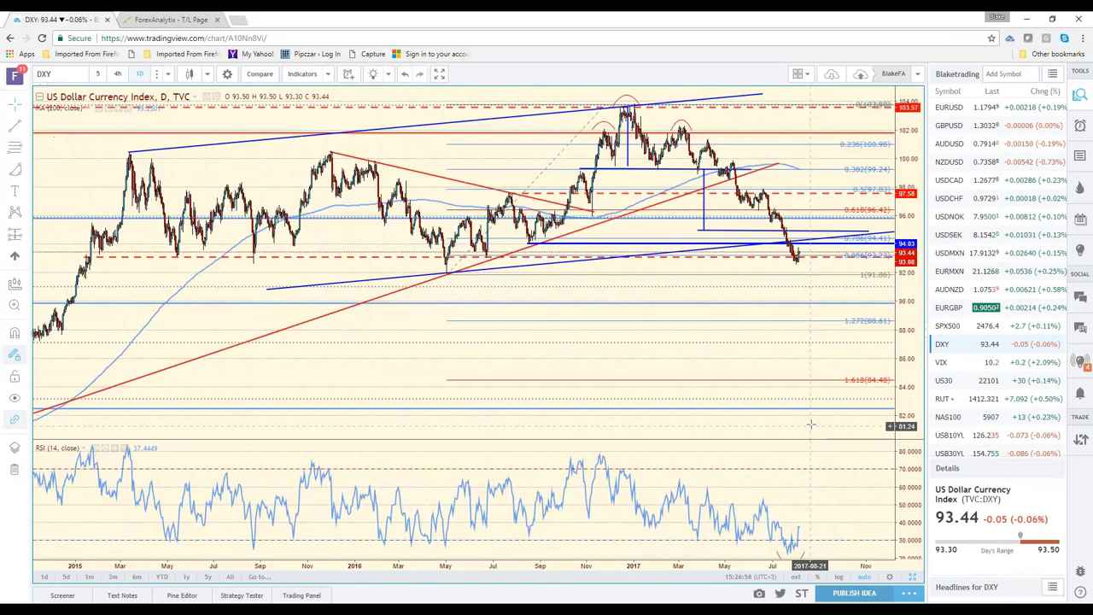
scroll(811, 424, up, 2)
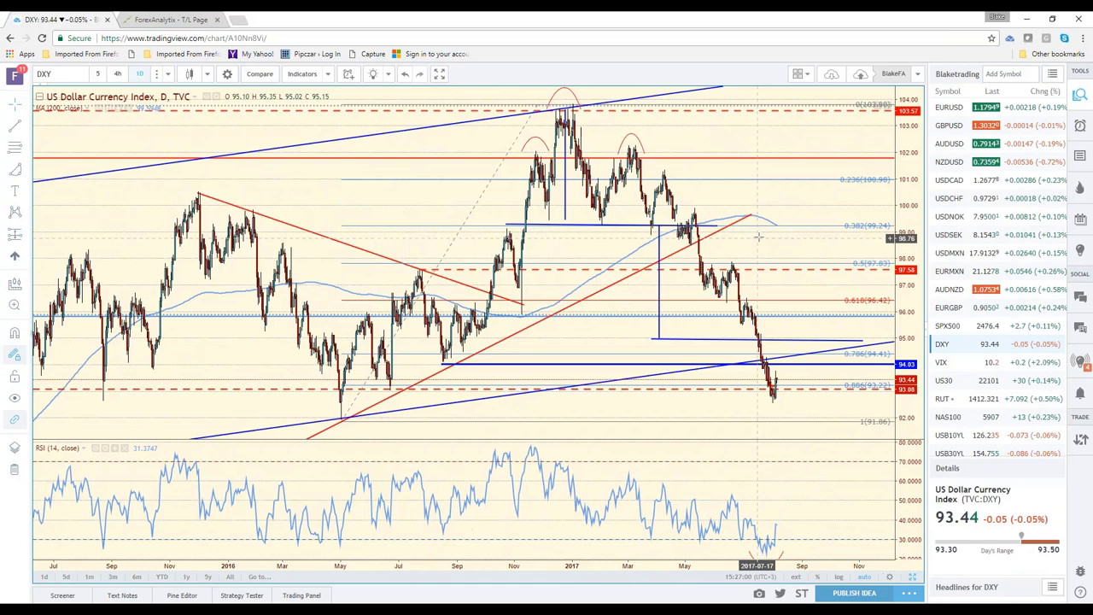
click(168, 74)
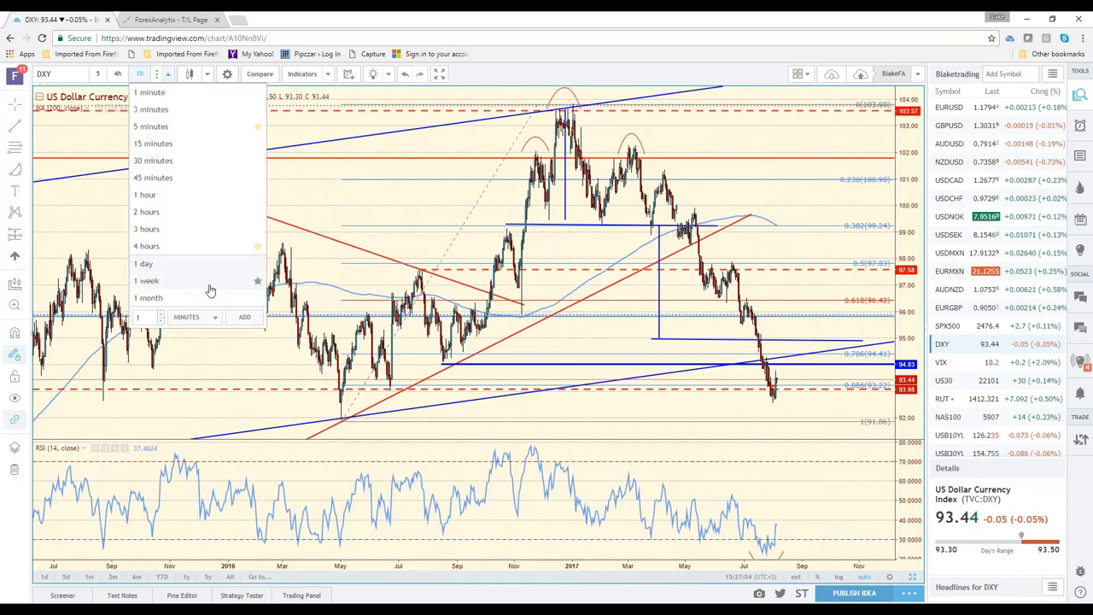
click(147, 280)
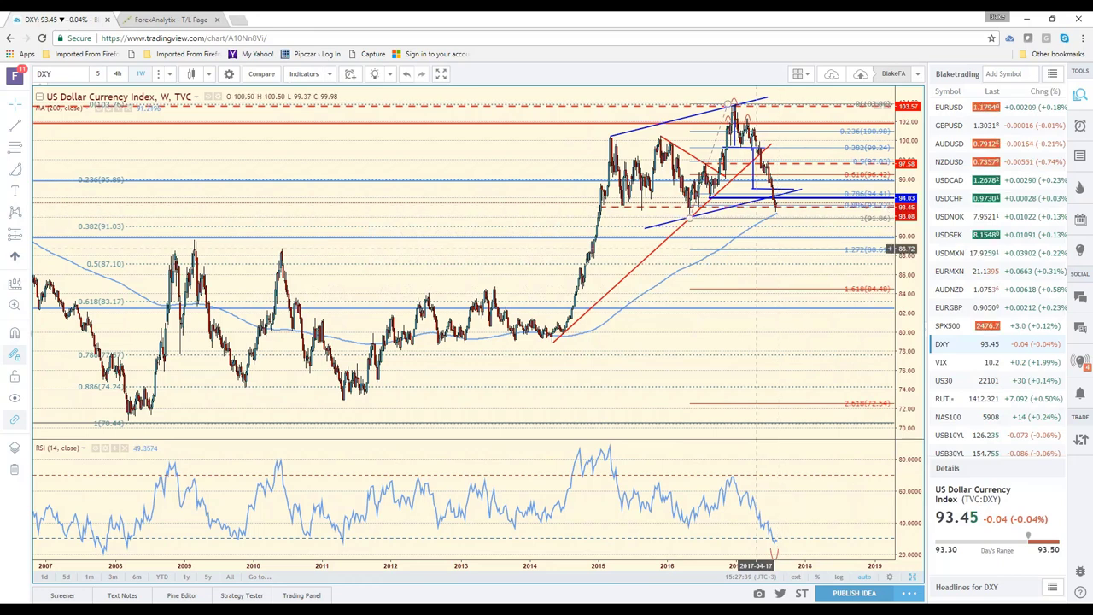
scroll(755, 249, up, 3)
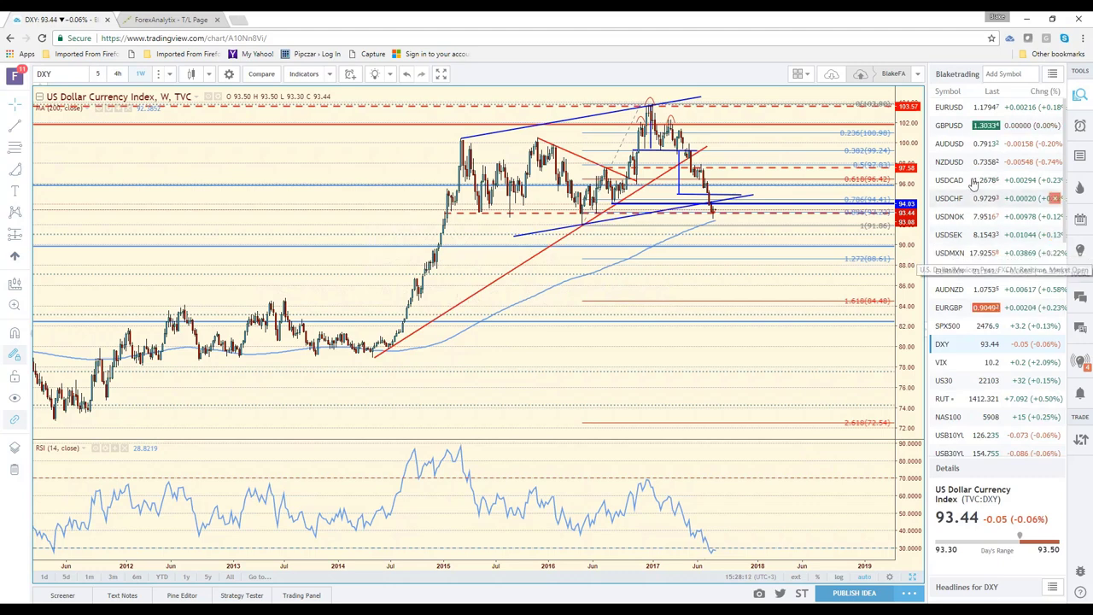
Load EURUSD on 4-hour candles and pan back to reveal earlier June bars
click(970, 115)
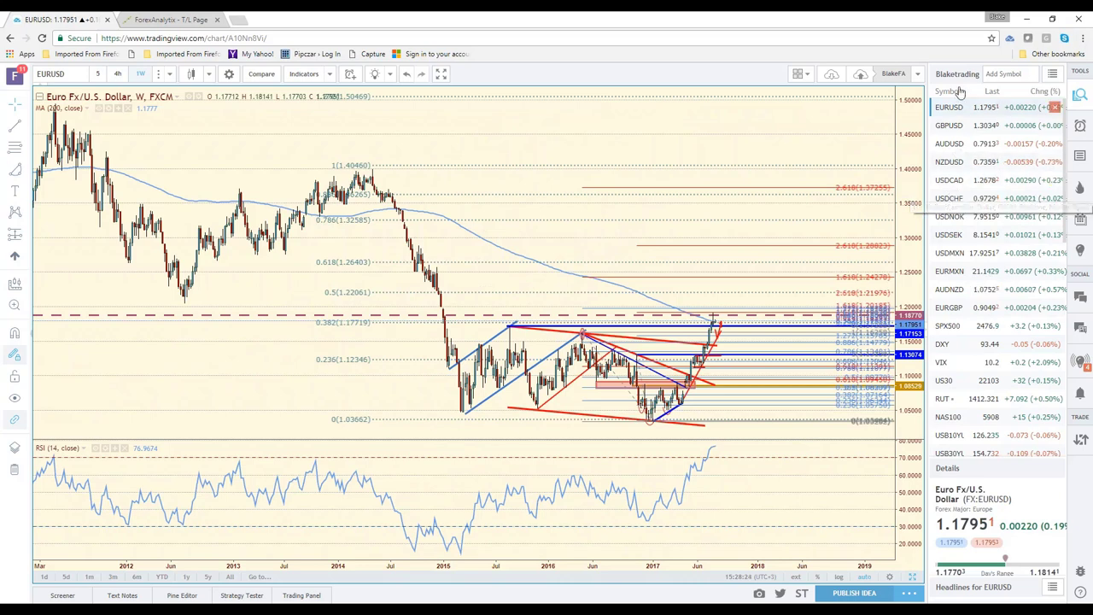
click(170, 75)
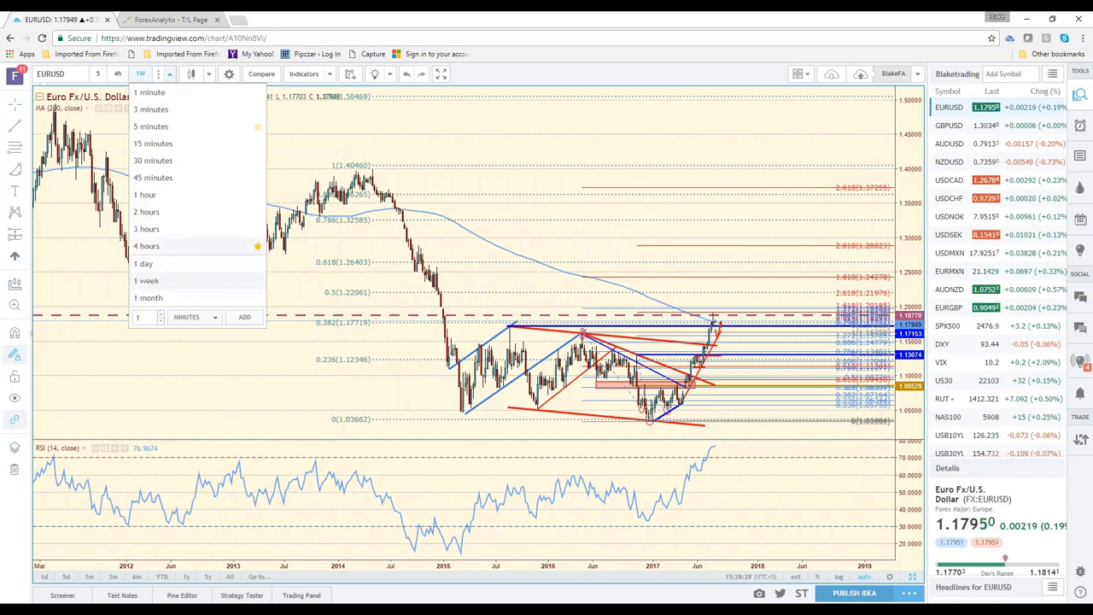
click(170, 246)
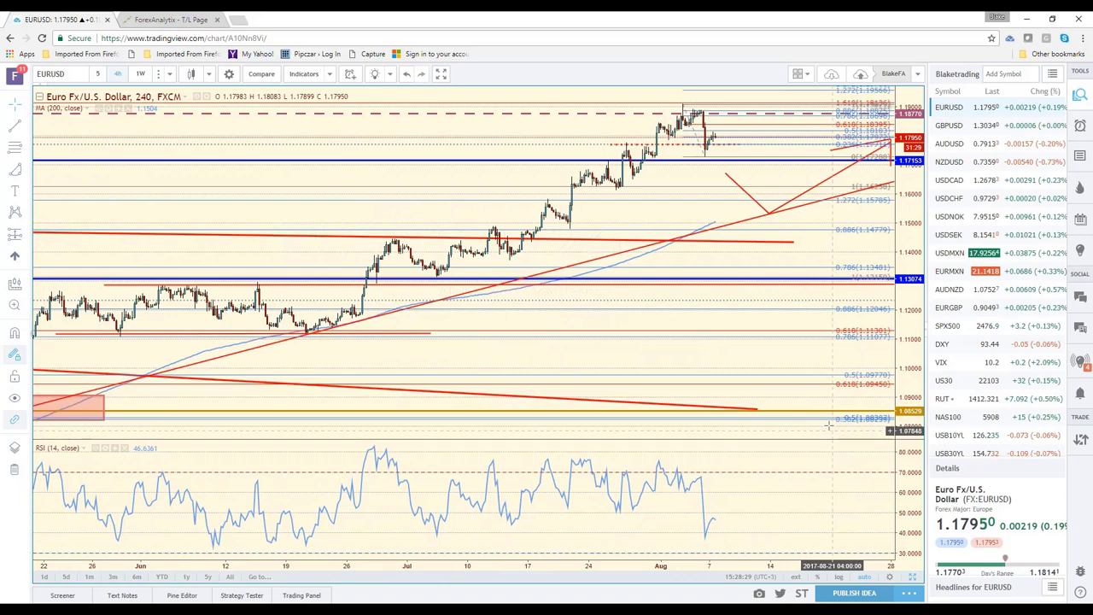
scroll(828, 424, up, 2)
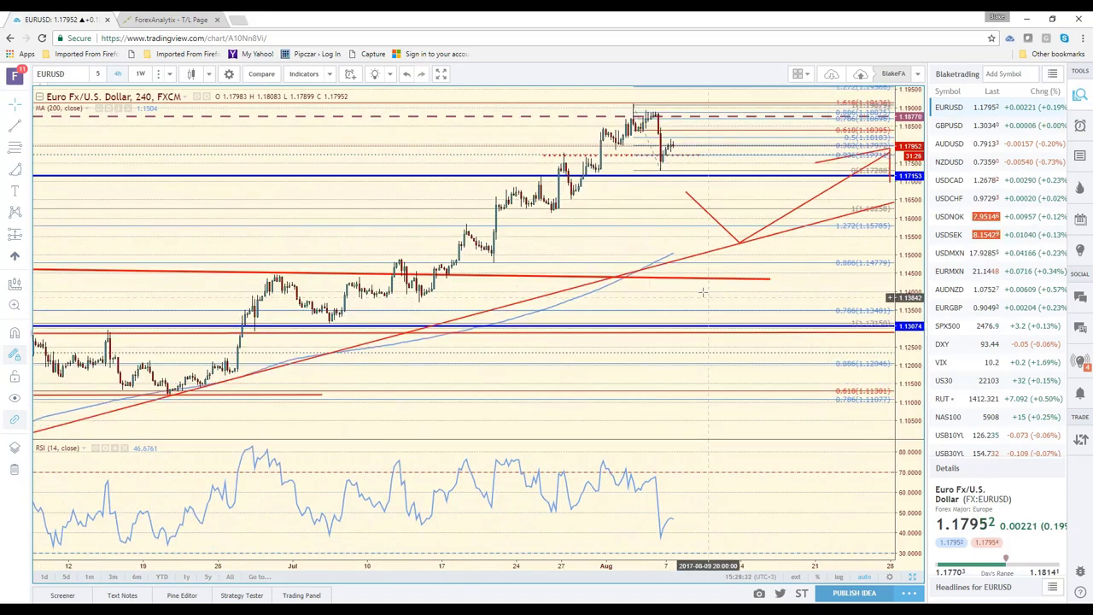
drag(718, 292, 787, 293)
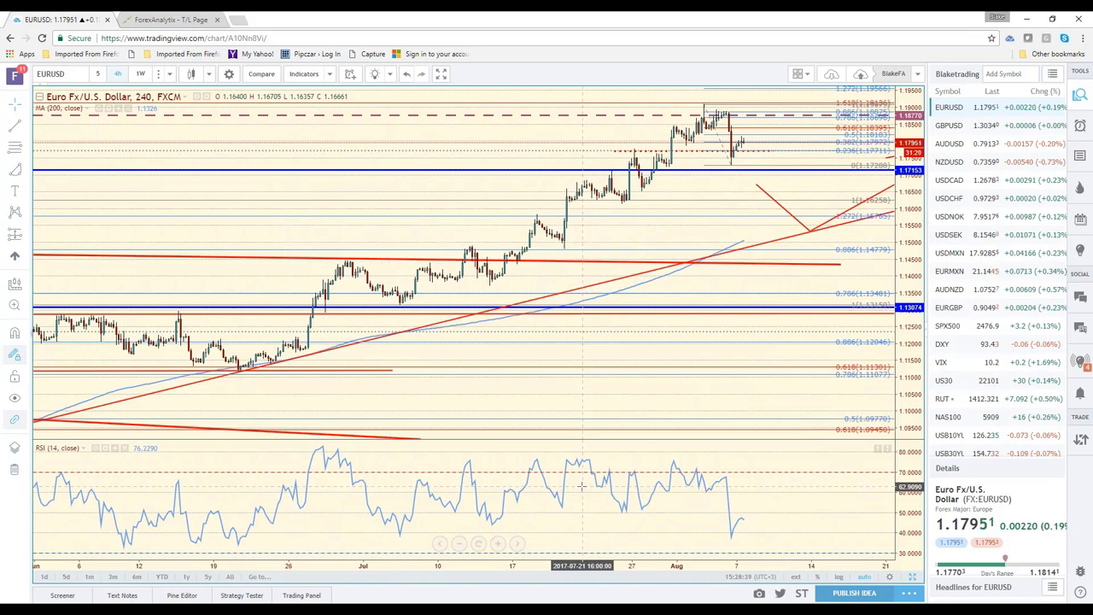
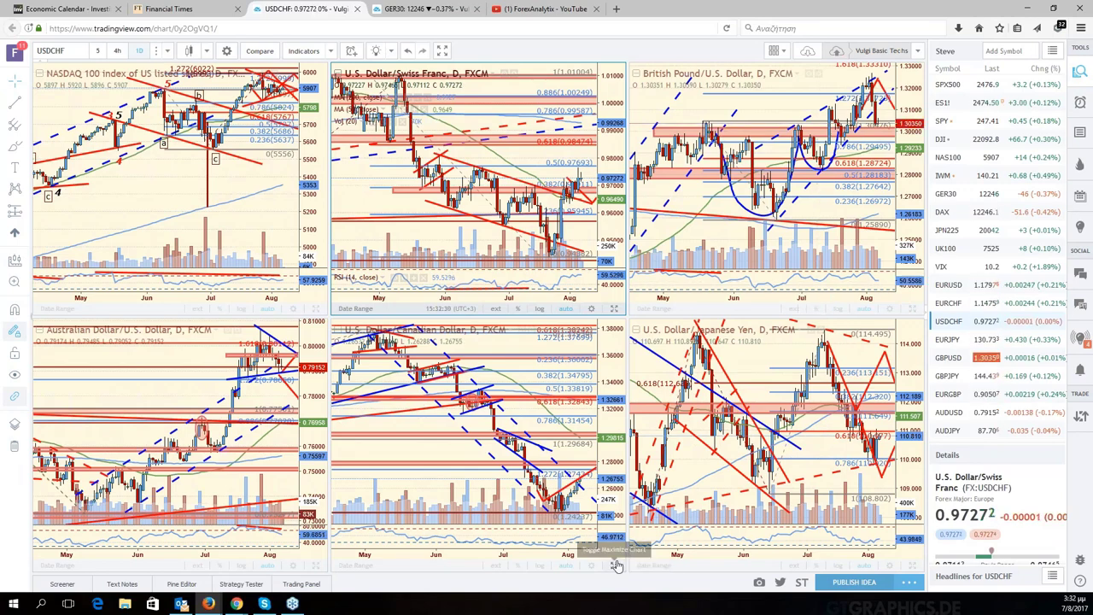
Enlarge the USD/CAD chart, leave space right of the bars and pan back through earlier months
click(616, 566)
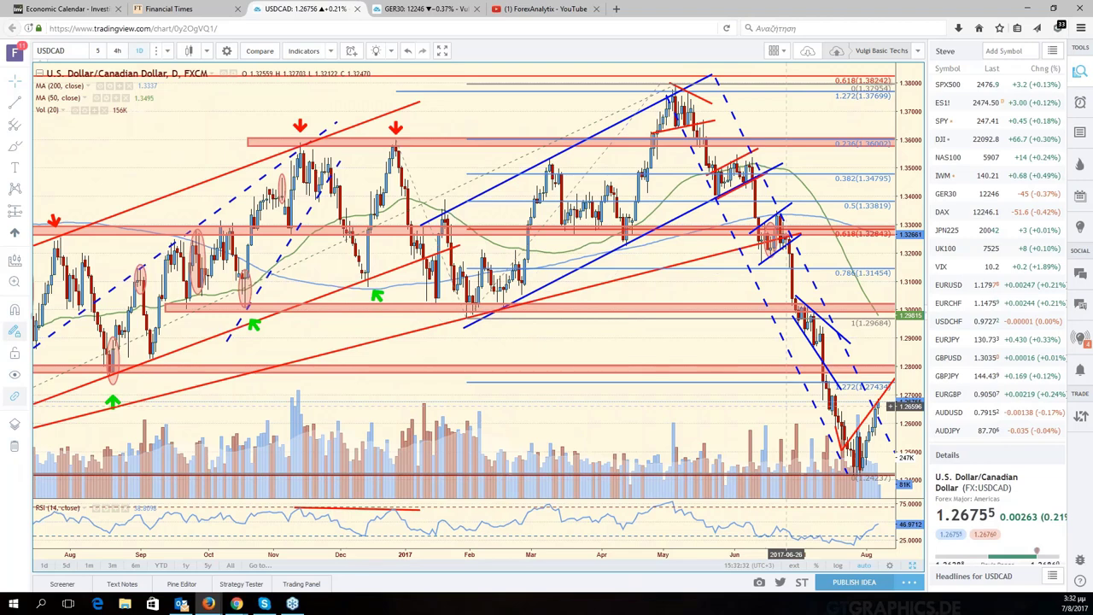
drag(785, 406, 553, 425)
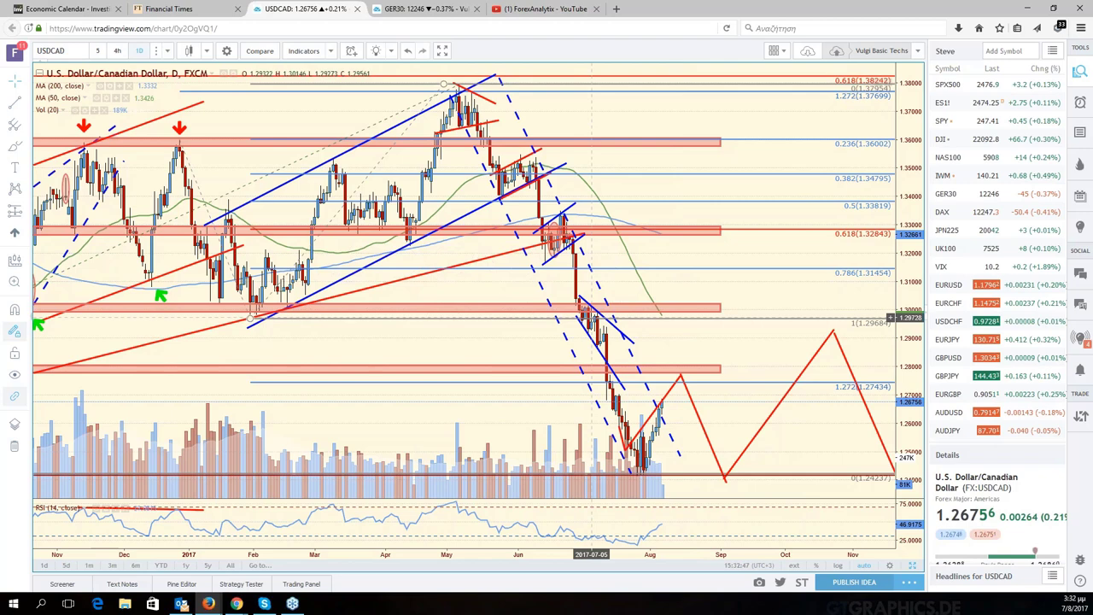
scroll(496, 228, down, 1)
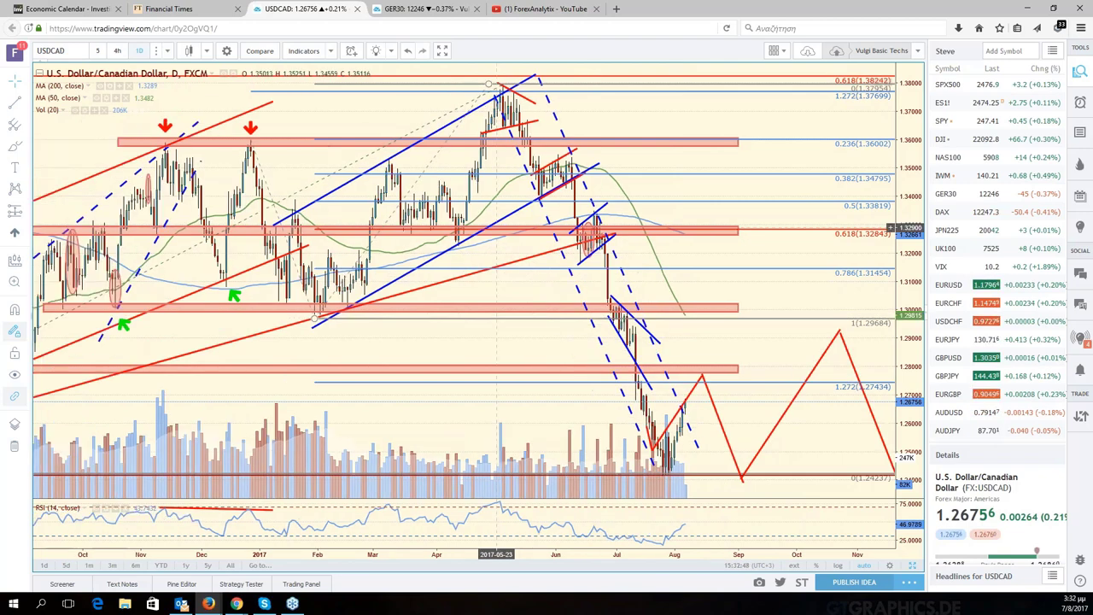
scroll(496, 230, down, 3)
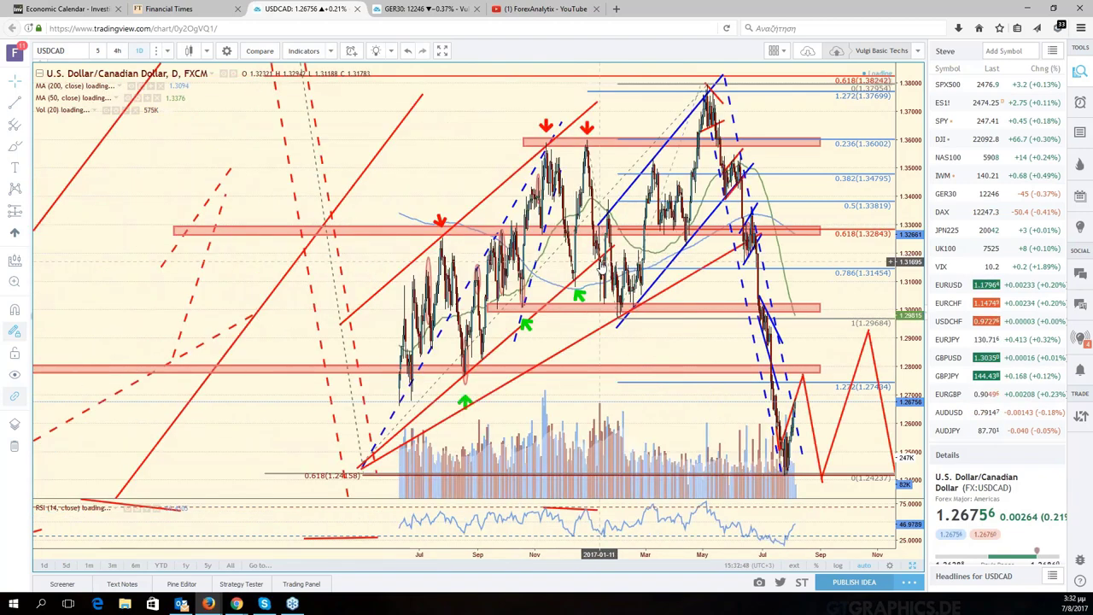
scroll(601, 268, down, 3)
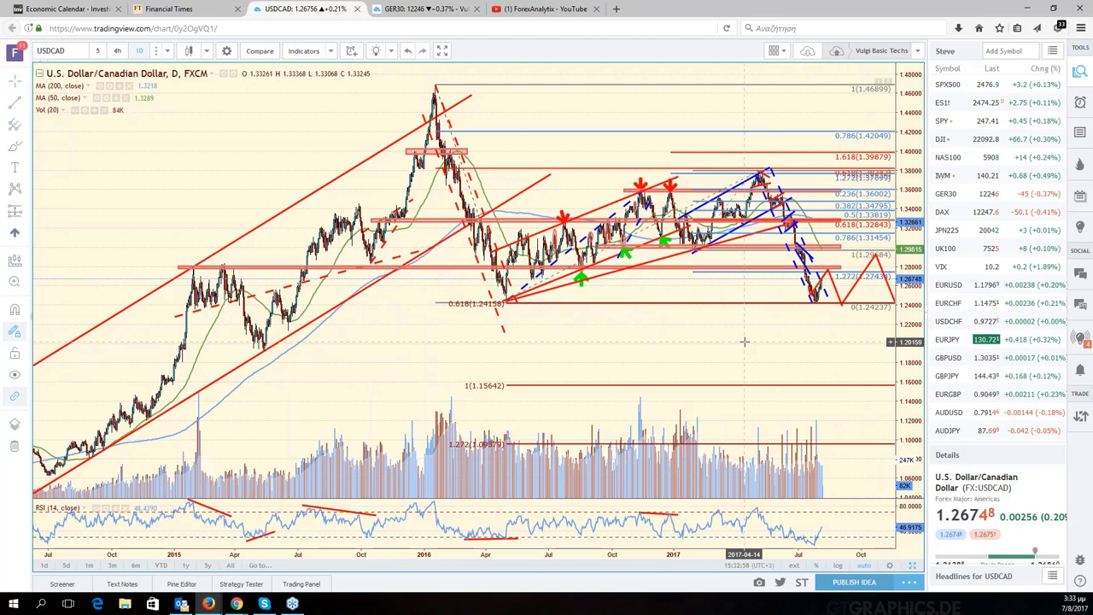
scroll(745, 341, up, 3)
scroll(745, 342, up, 3)
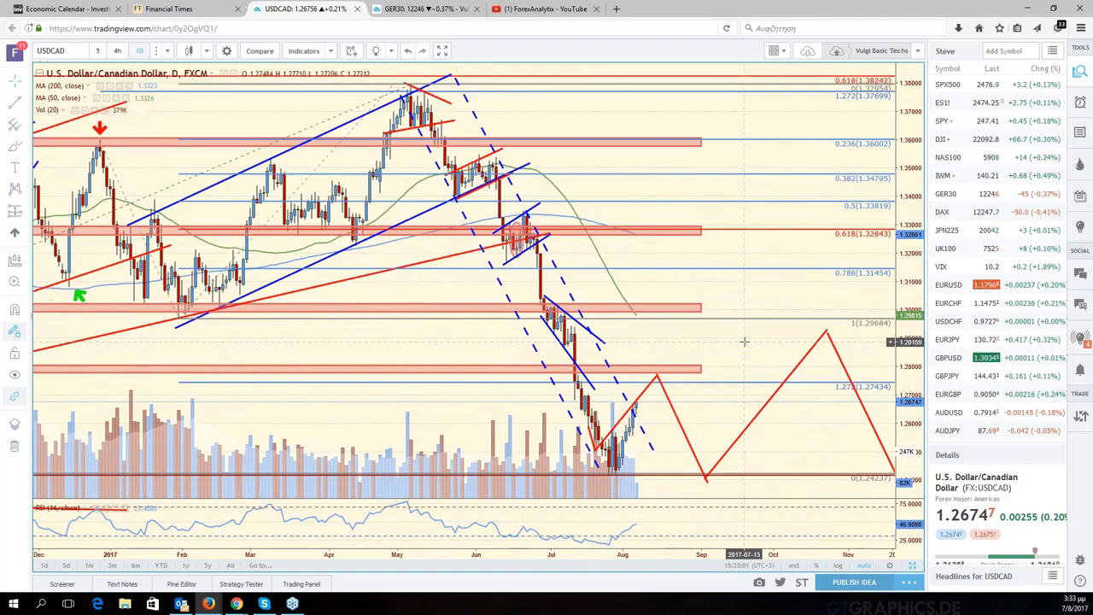
drag(745, 342, 882, 332)
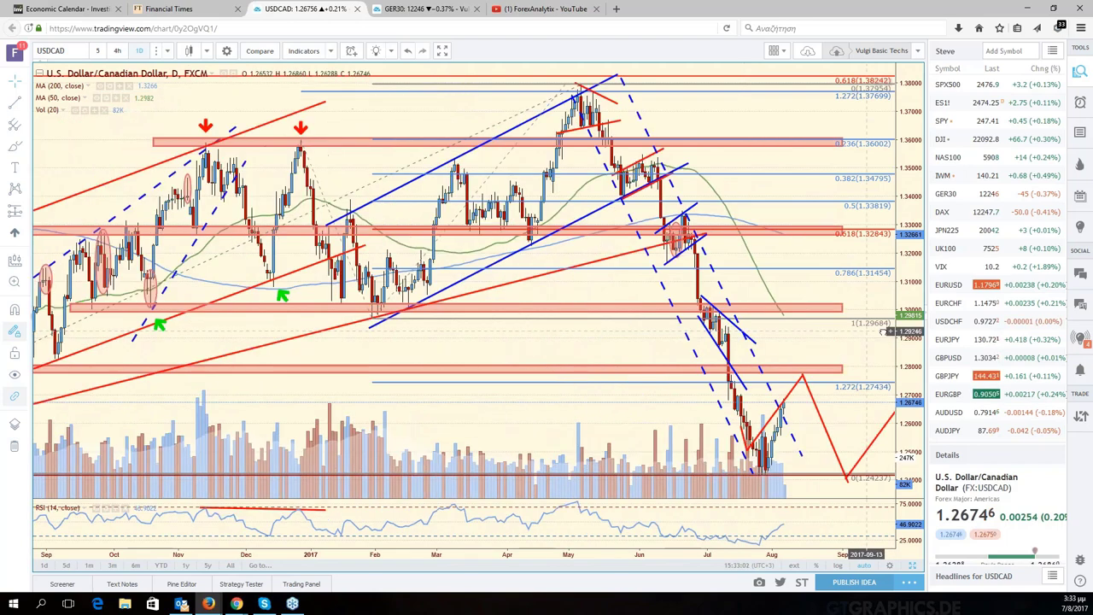
scroll(866, 331, left, 4)
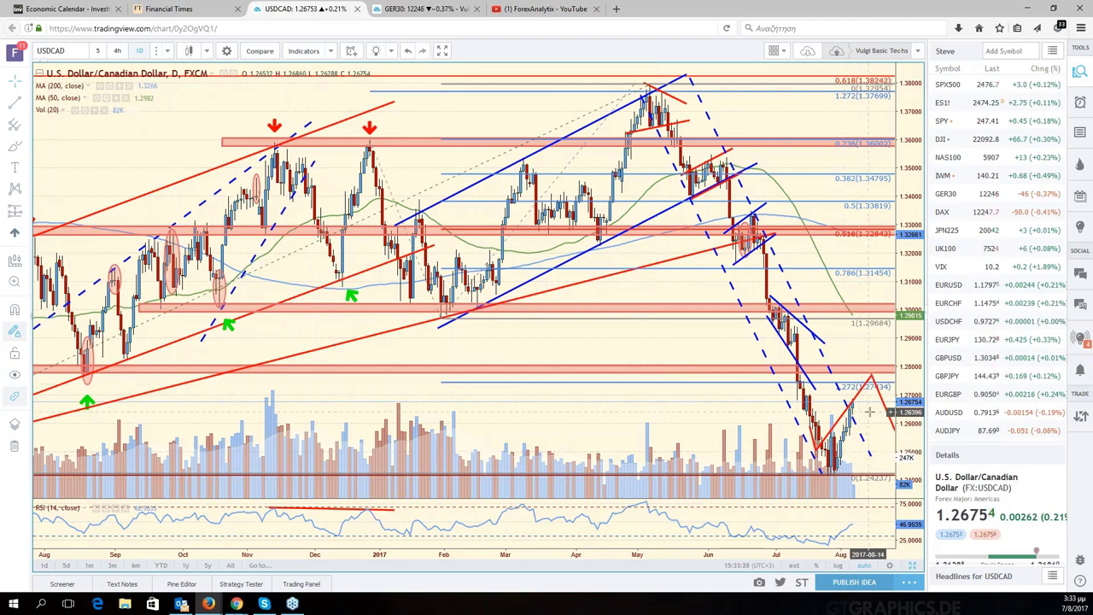
scroll(891, 413, right, 5)
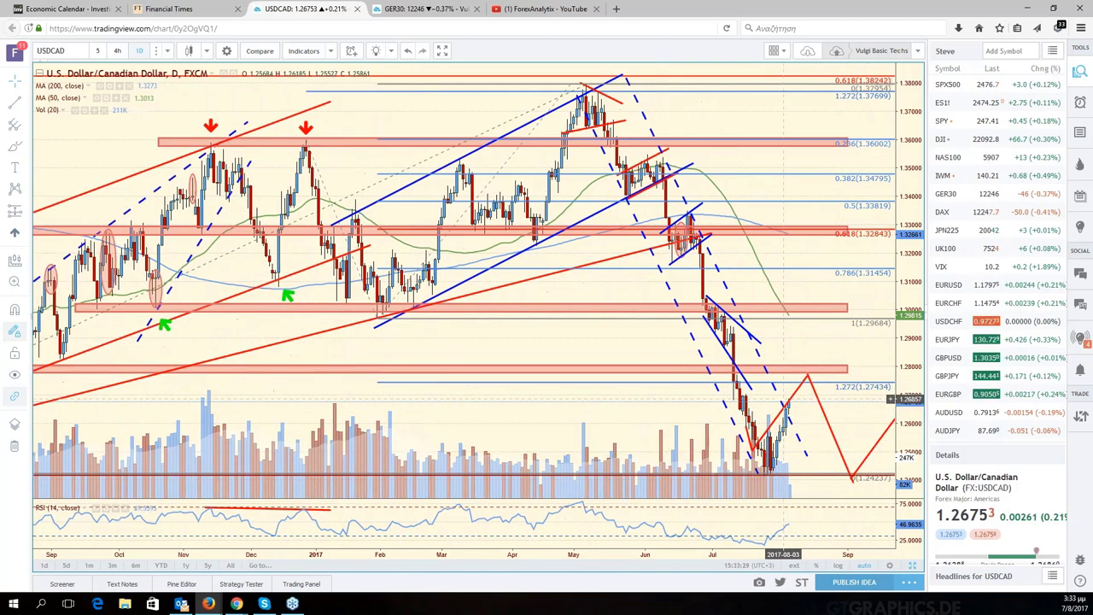
scroll(888, 444, left, 7)
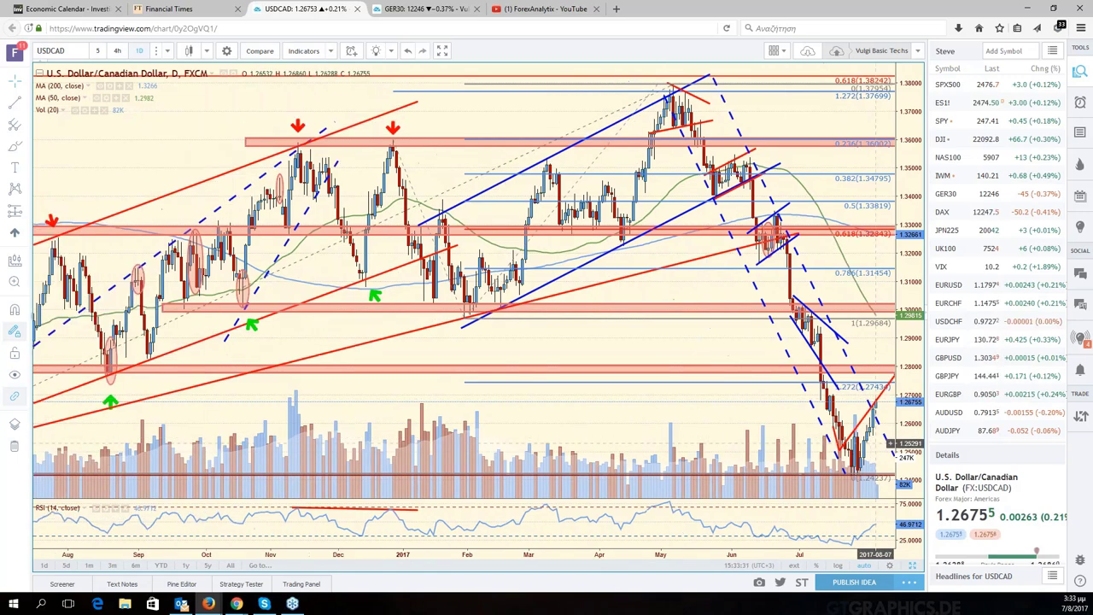
Enlarge the USD/JPY chart, review its recent and earlier bars, then return to the six-chart grid
click(914, 567)
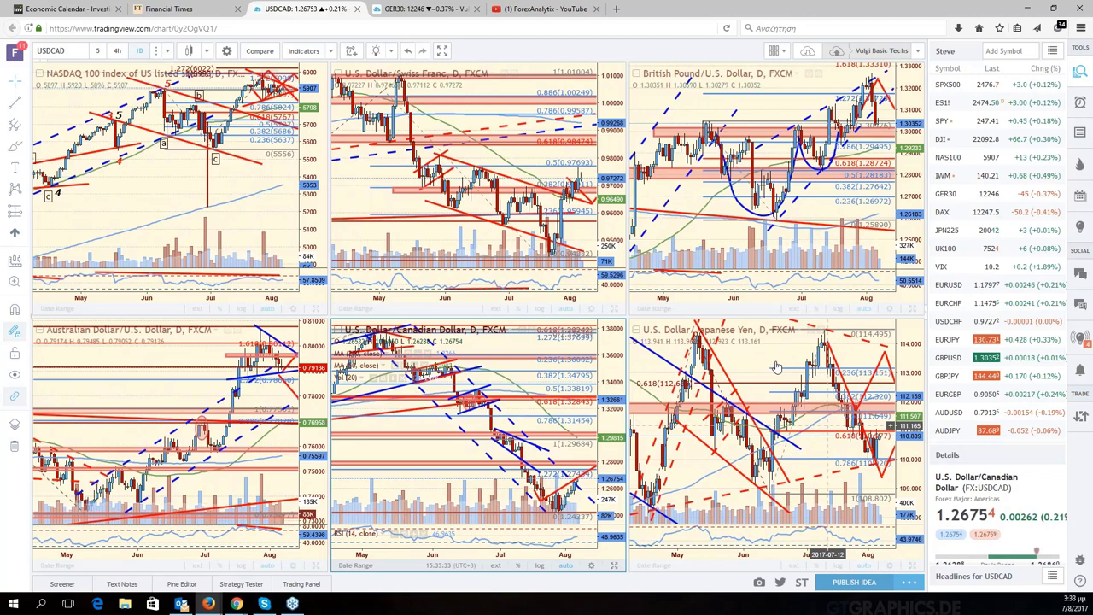
click(776, 367)
key(alt+Return)
drag(832, 384, 706, 333)
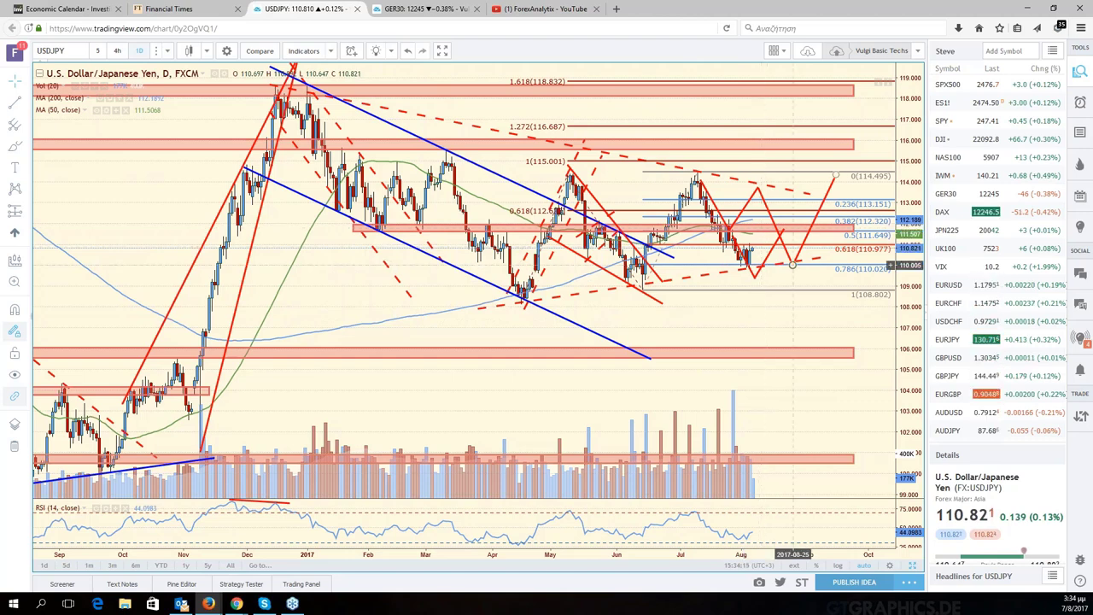
drag(793, 265, 835, 318)
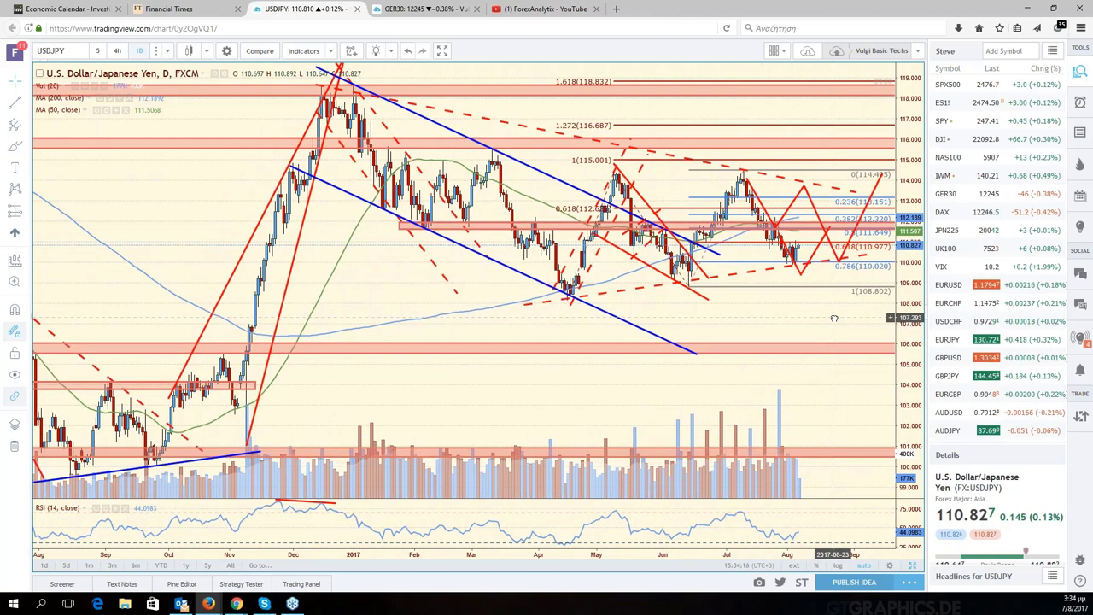
click(911, 568)
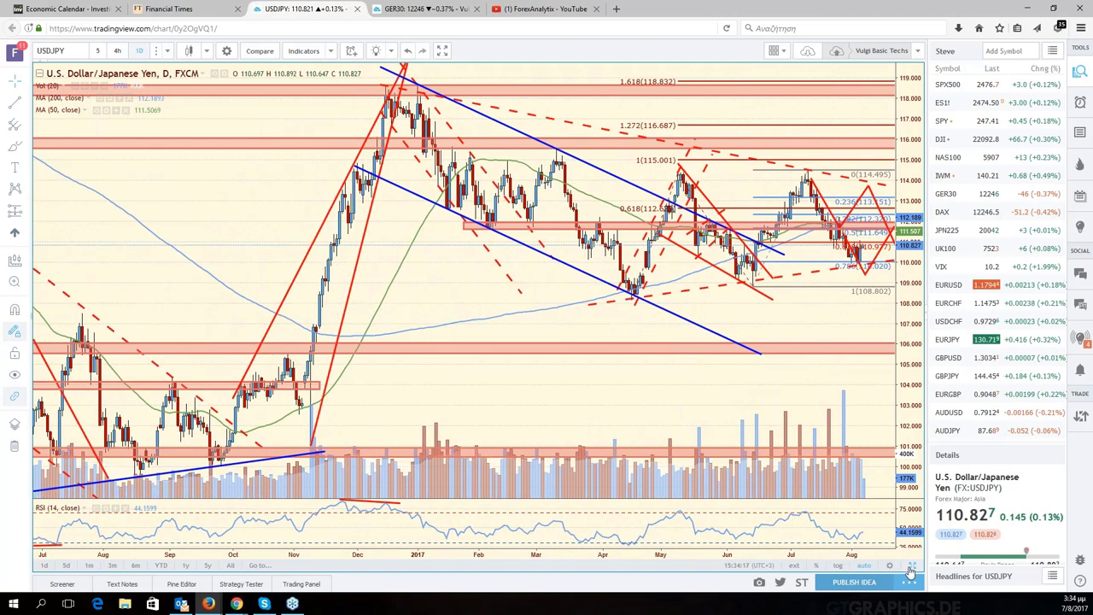
click(911, 567)
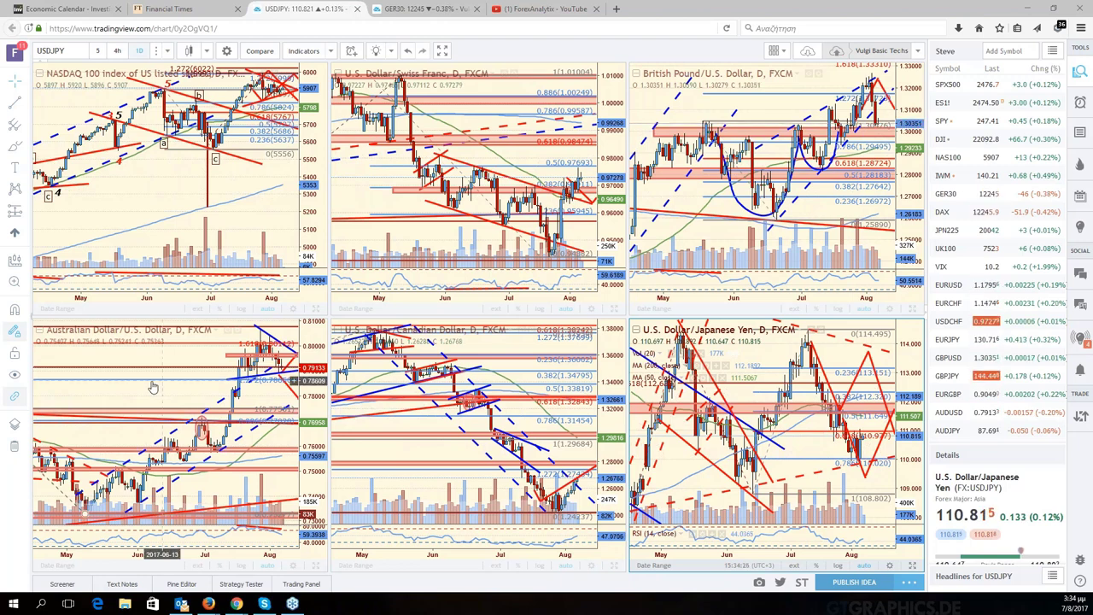
Load NZD/USD into the lower-left chart and enlarge it with room right of the latest bars
click(205, 397)
scroll(974, 390, down, 2)
click(971, 392)
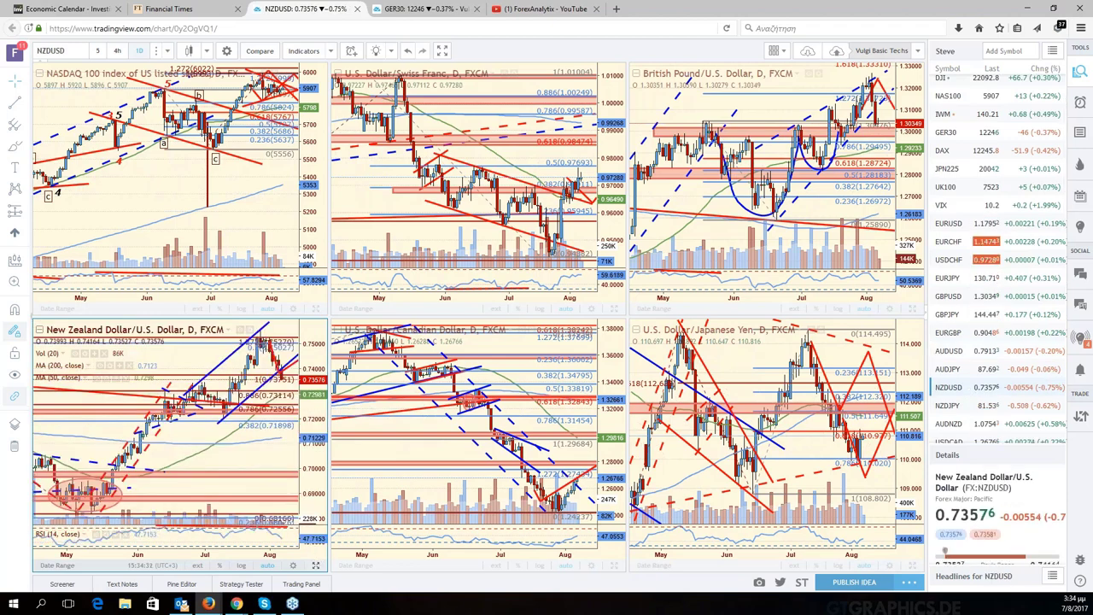
key(alt+Return)
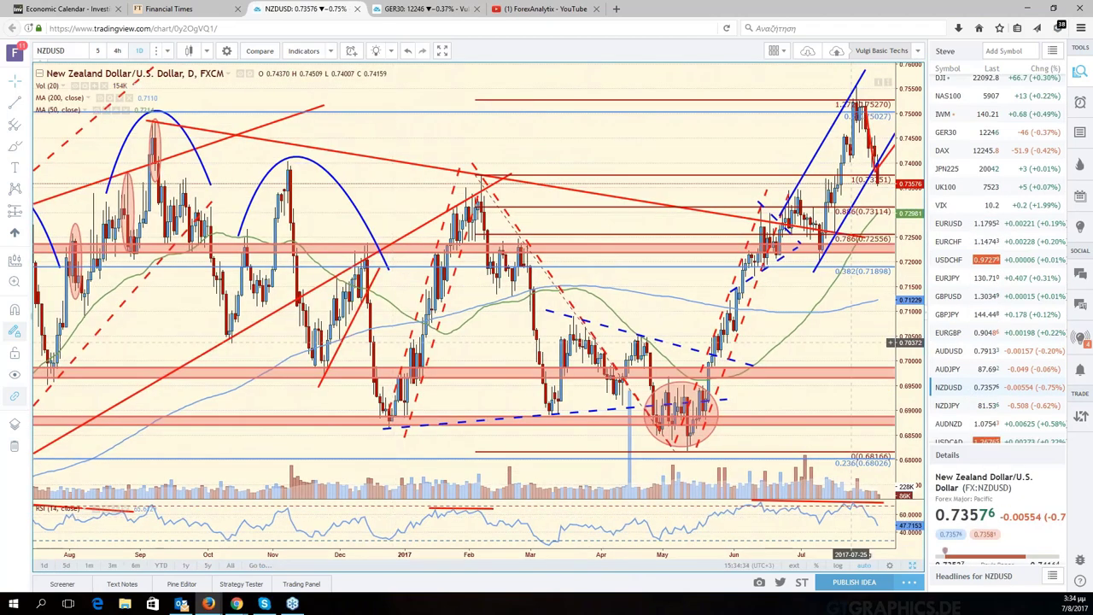
drag(854, 342, 736, 222)
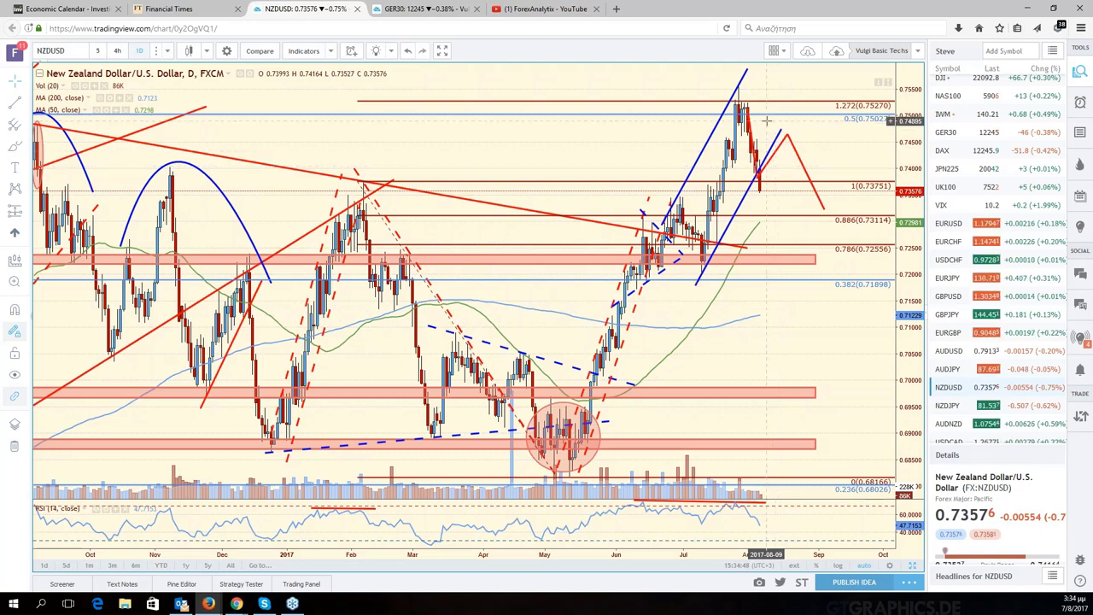
Select the blue rising trendline on NZD/USD, then switch the chart to NZD/JPY
click(761, 171)
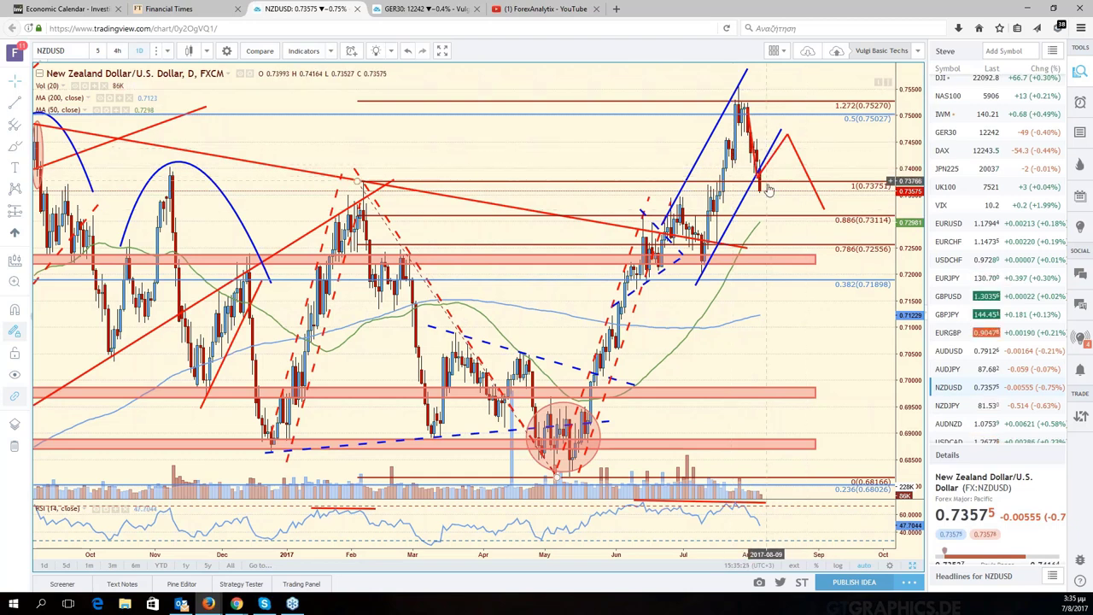
drag(785, 198, 837, 206)
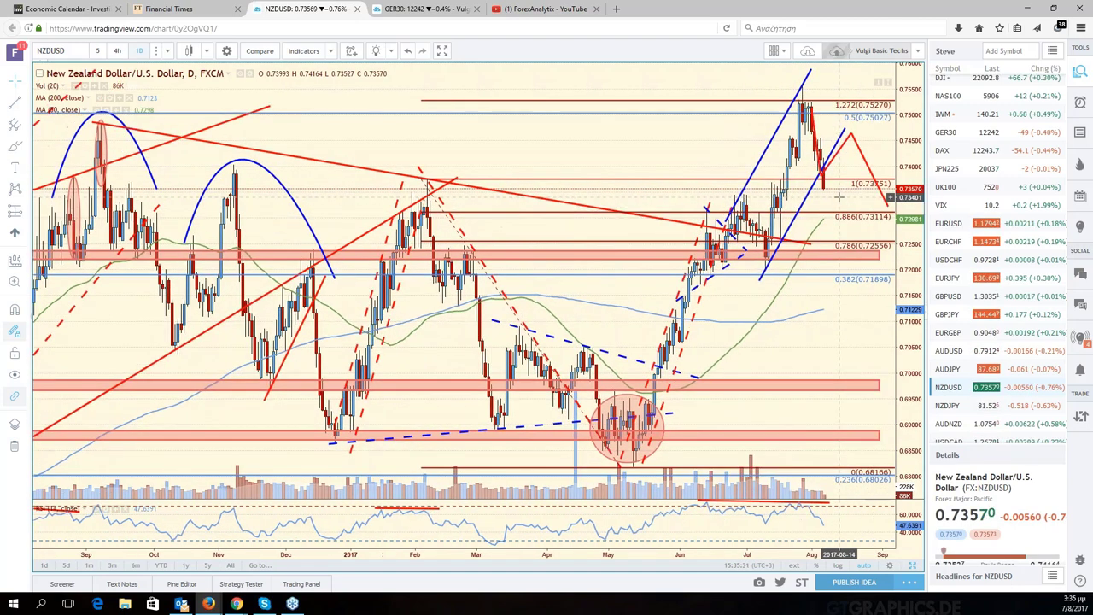
scroll(960, 358, down, 3)
click(960, 350)
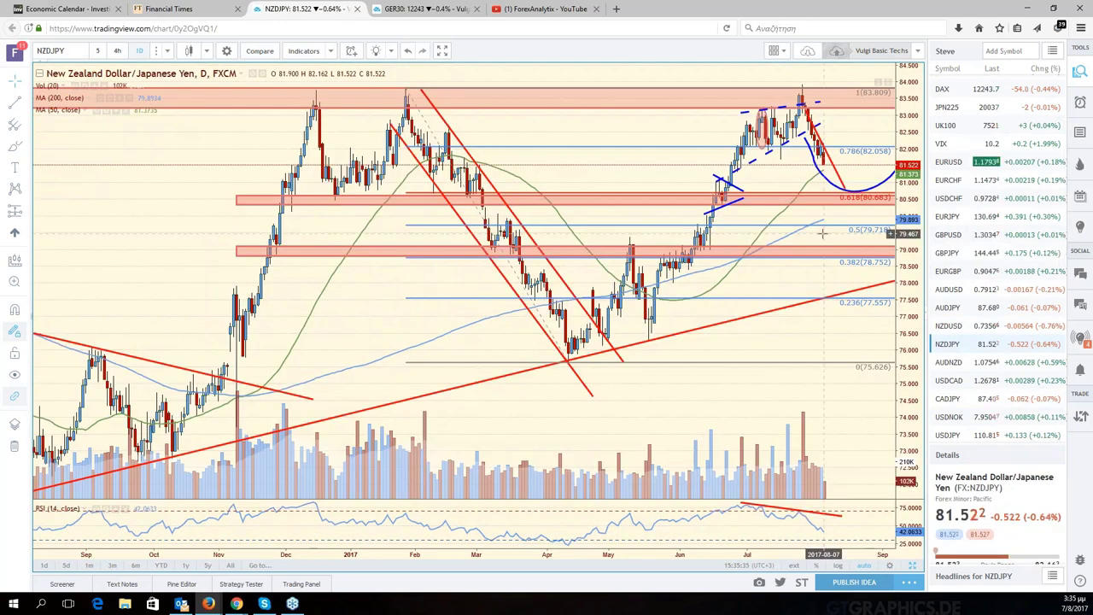
Make room right of the latest NZD/JPY bars and compress the price scale vertically
drag(753, 248, 710, 246)
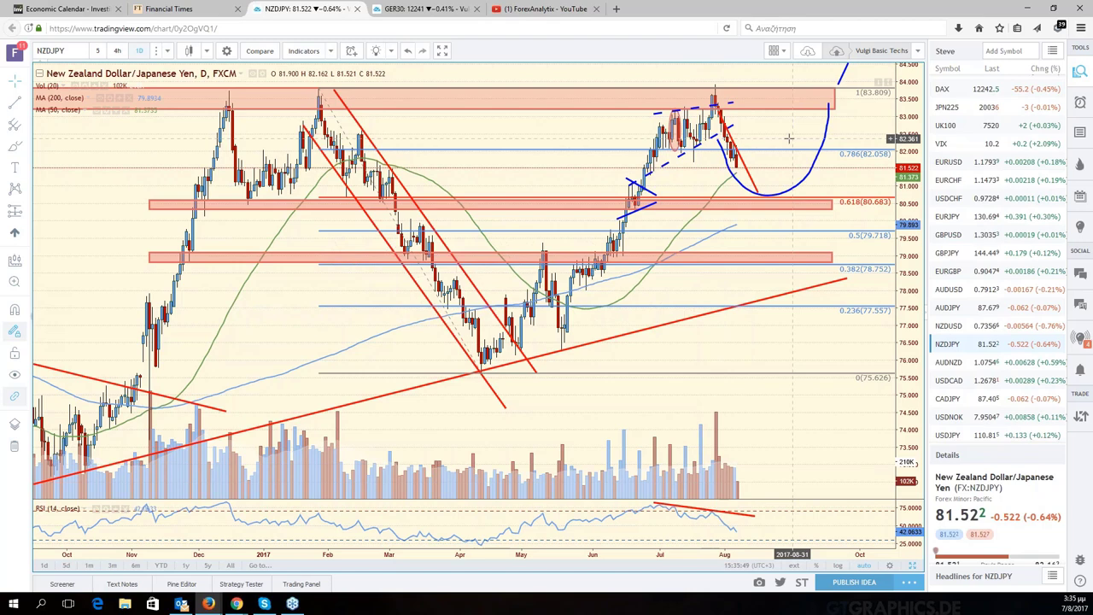
scroll(790, 137, up, 2)
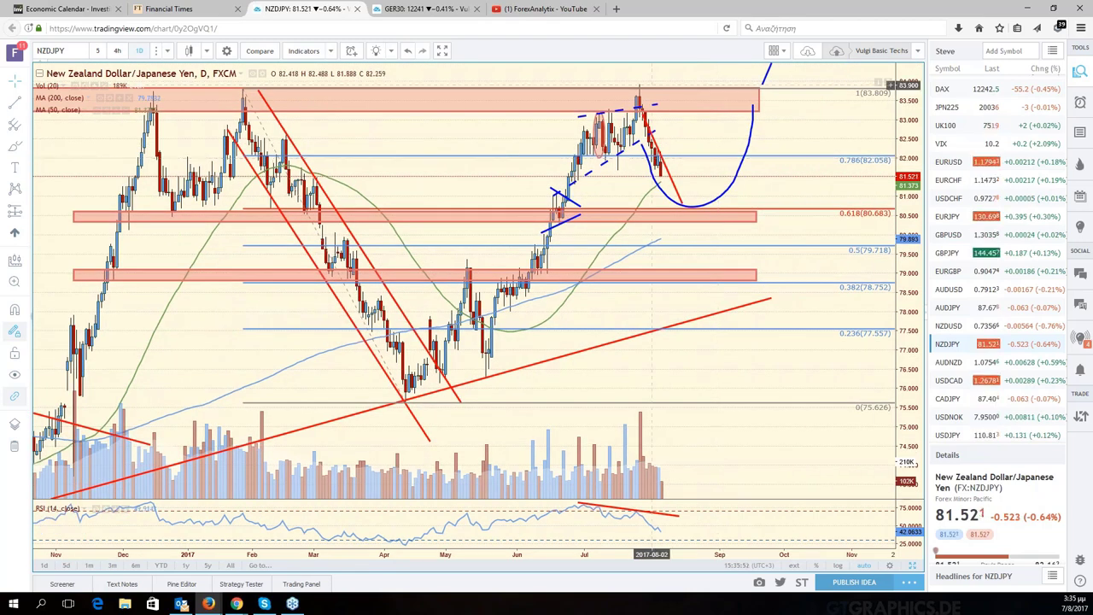
scroll(652, 85, down, 2)
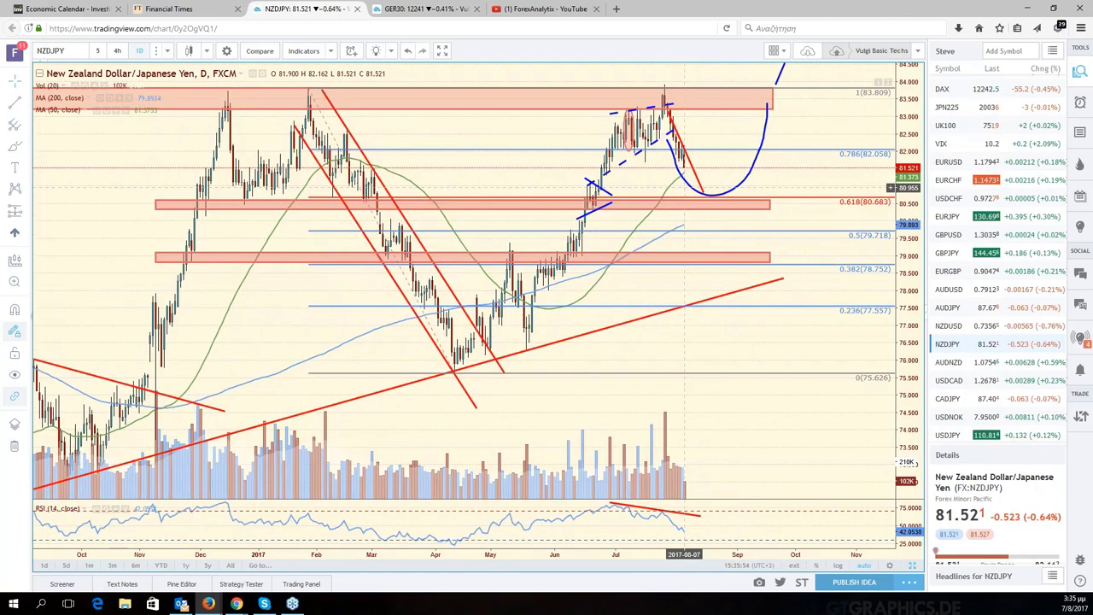
scroll(683, 187, down, 2)
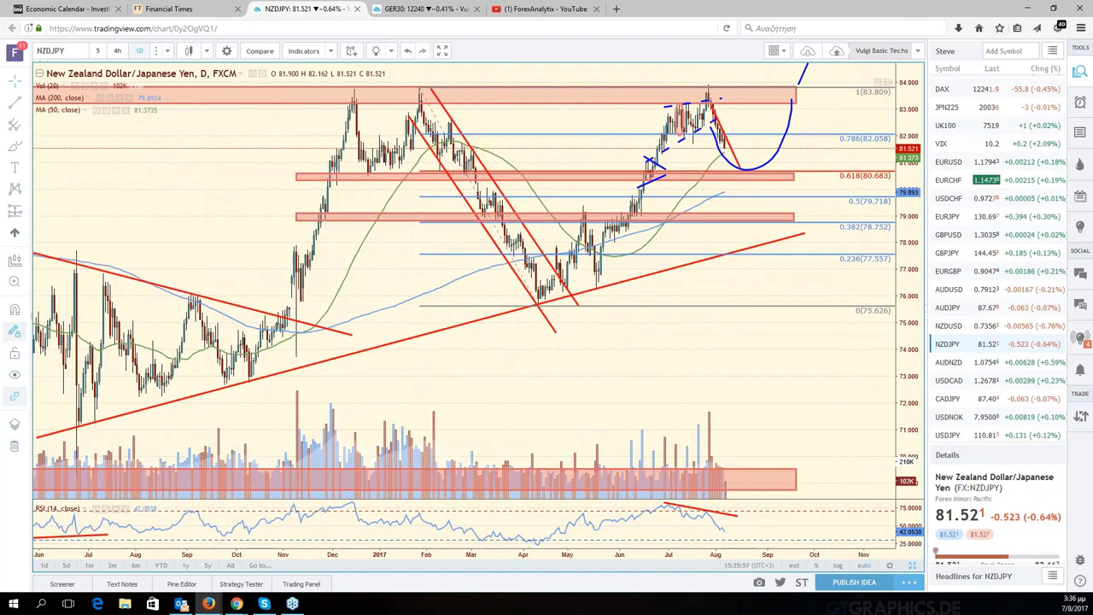
drag(904, 318, 741, 431)
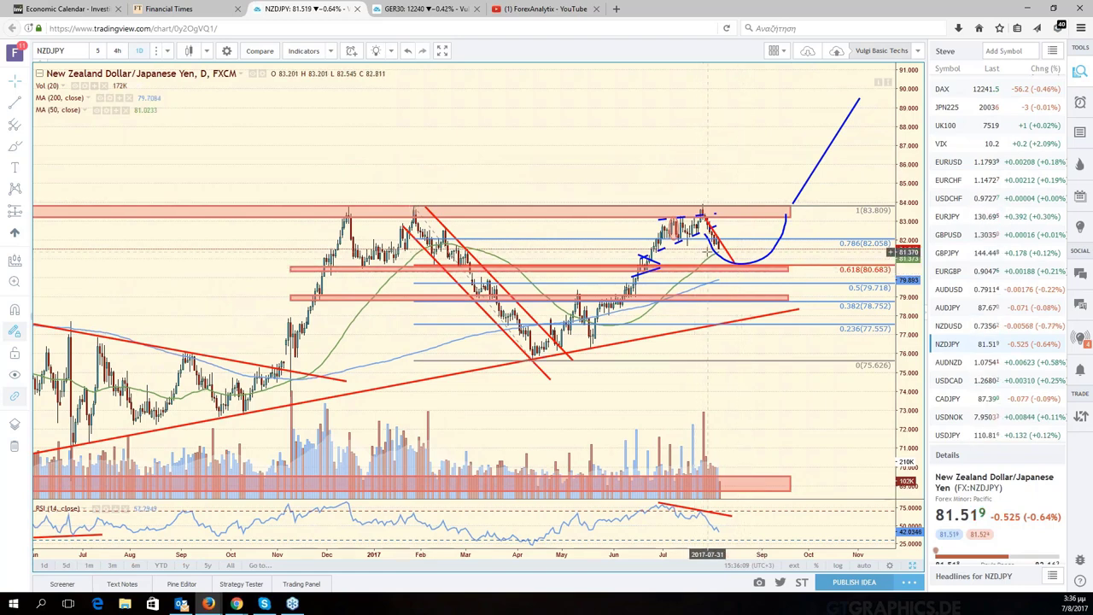
scroll(707, 252, up, 1)
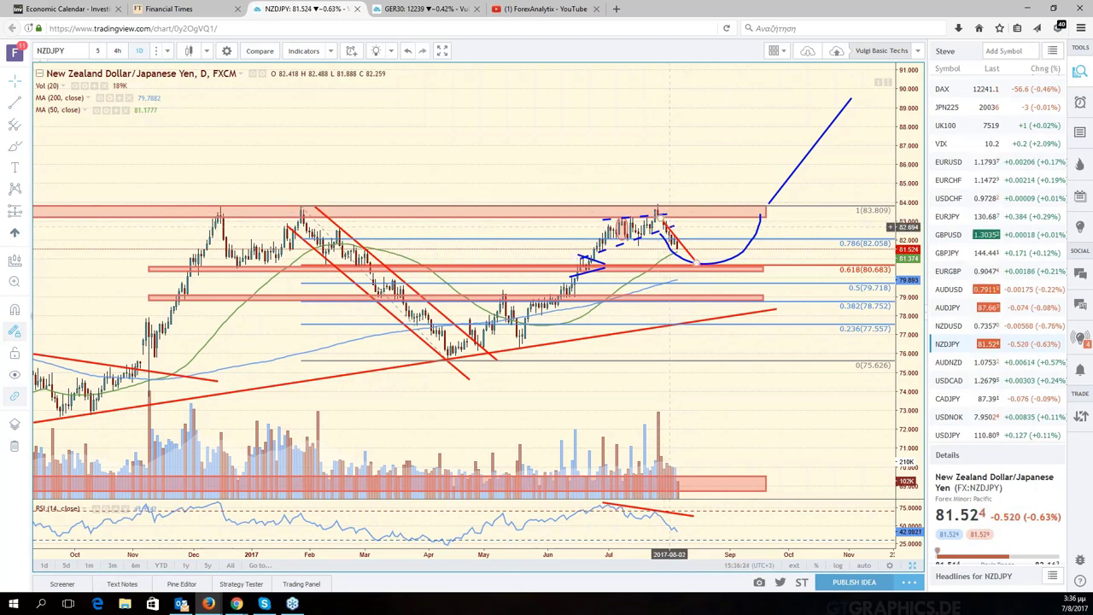
Select the red 0.618 zone, zoom to Nov 2016–Aug 2017 and auto-fit the price scale
click(697, 270)
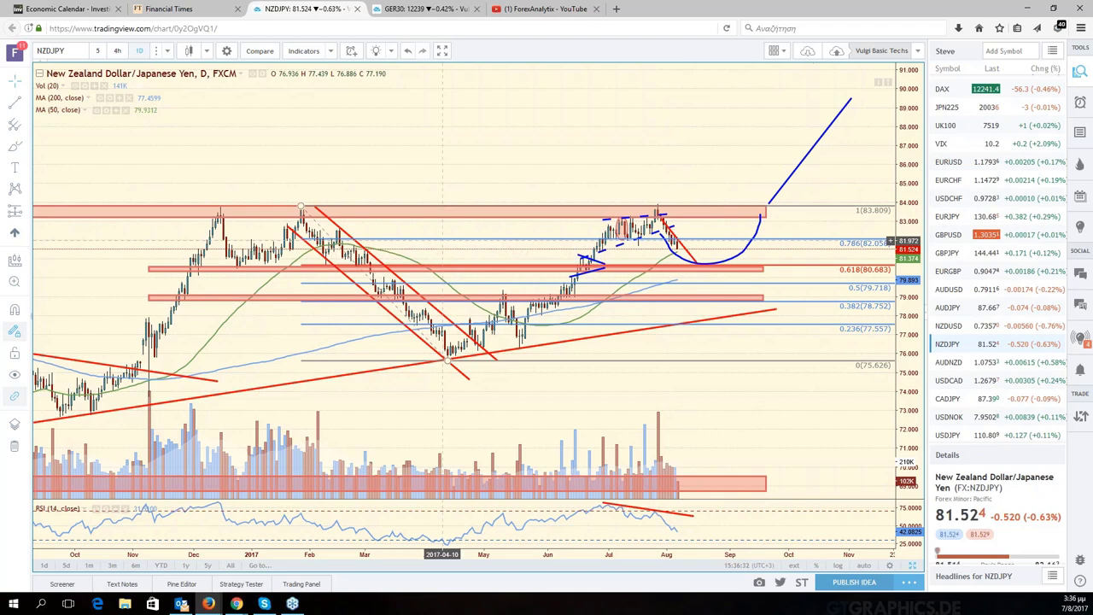
scroll(531, 274, down, 3)
scroll(531, 274, down, 2)
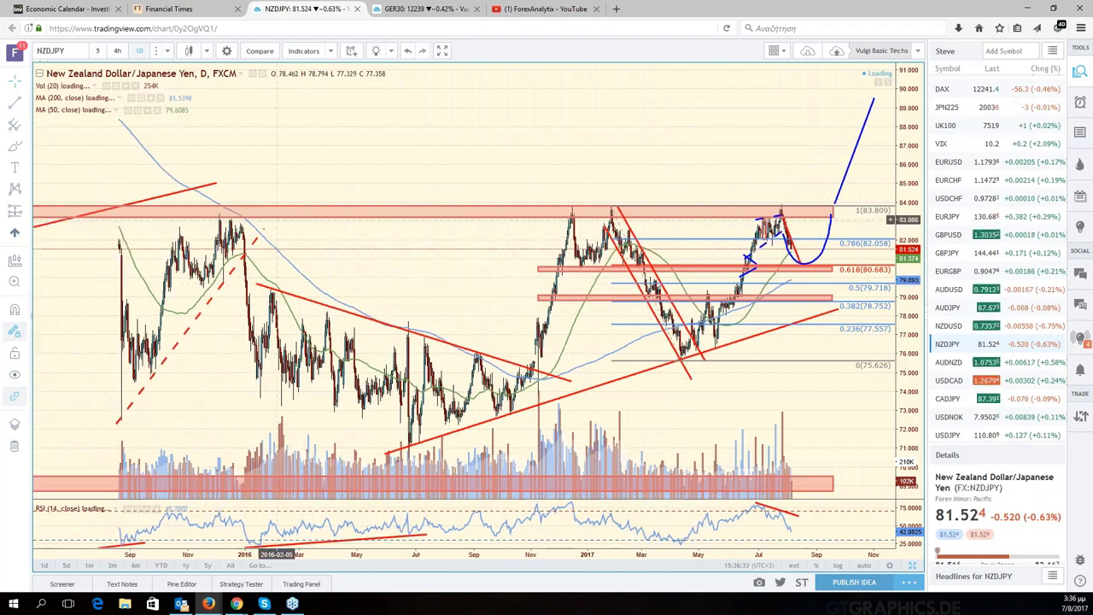
scroll(276, 219, down, 2)
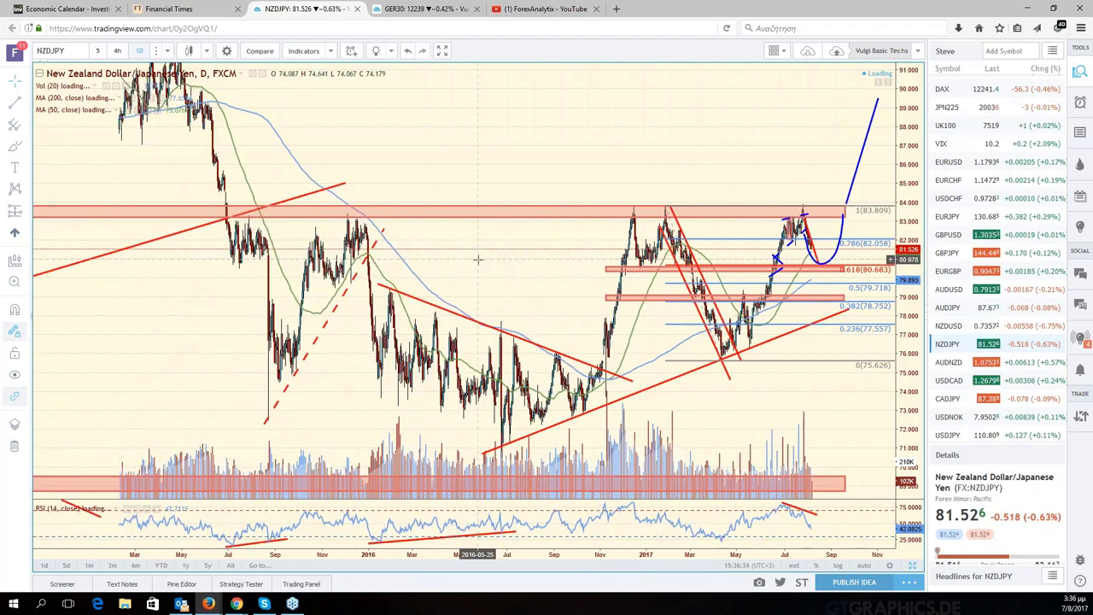
scroll(803, 256, up, 2)
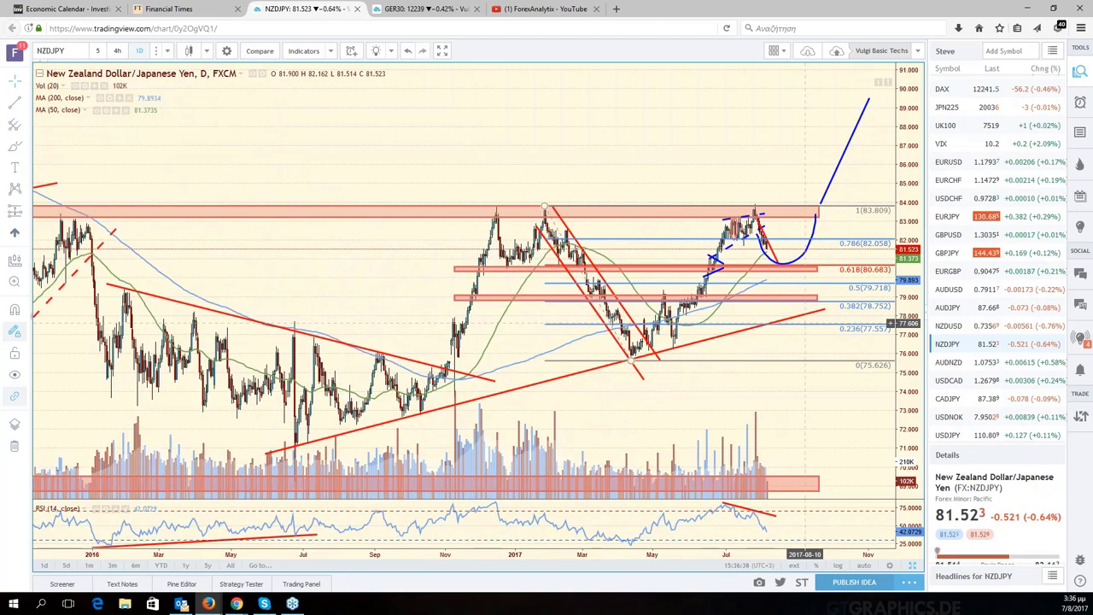
scroll(804, 323, up, 1)
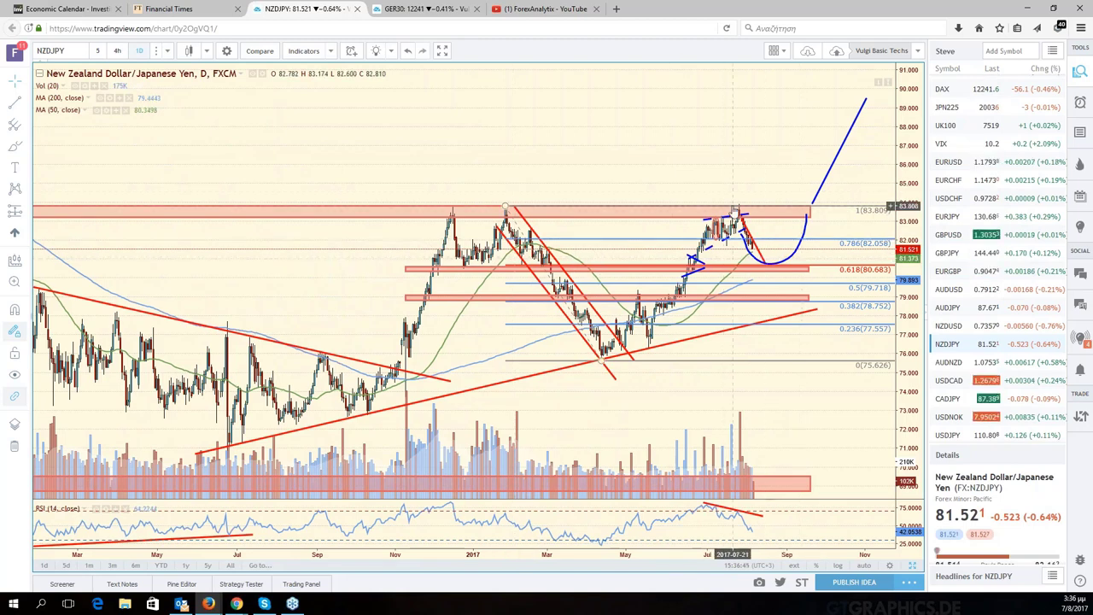
scroll(732, 224, up, 2)
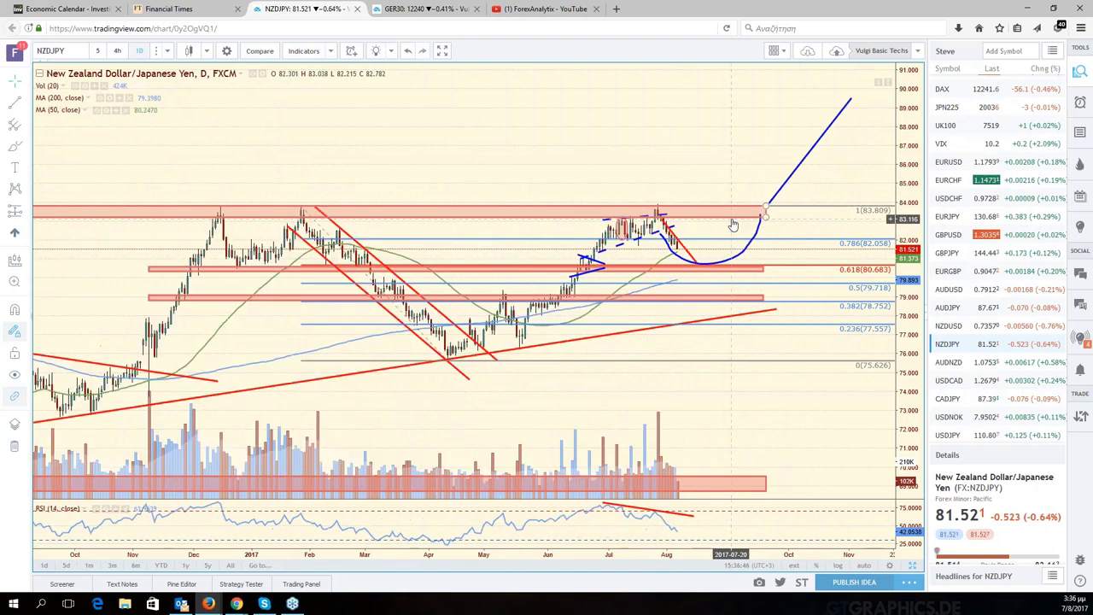
scroll(732, 223, up, 1)
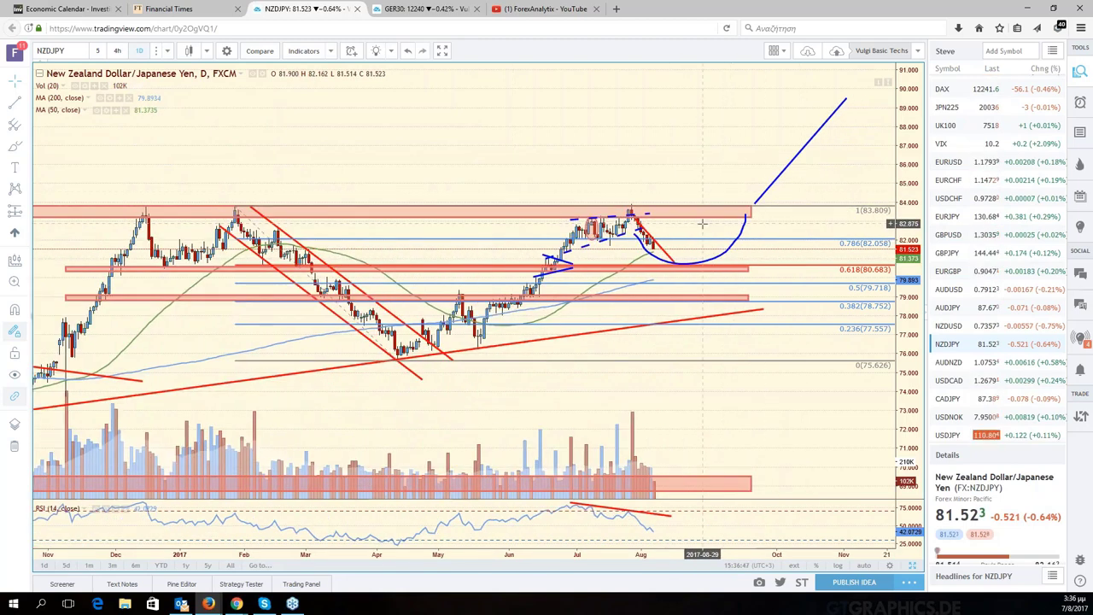
click(865, 567)
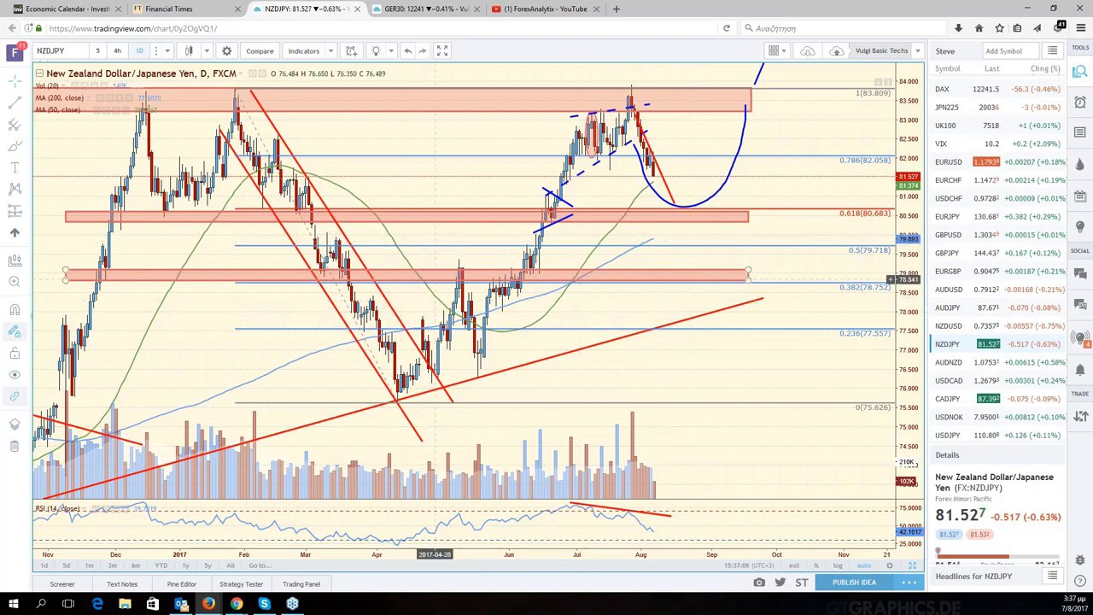
scroll(449, 329, down, 2)
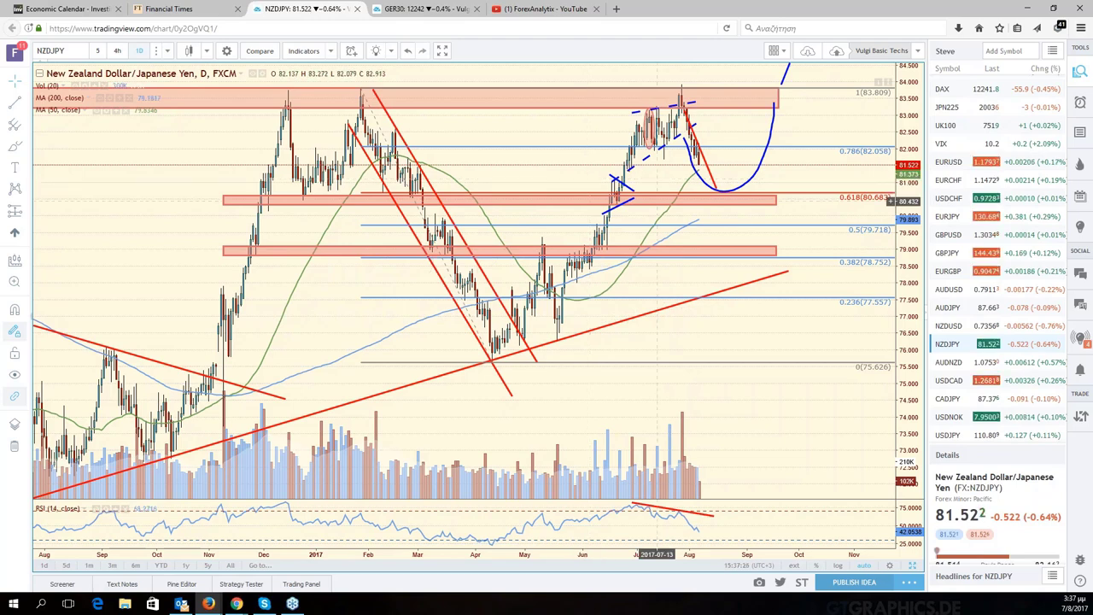
scroll(650, 169, up, 2)
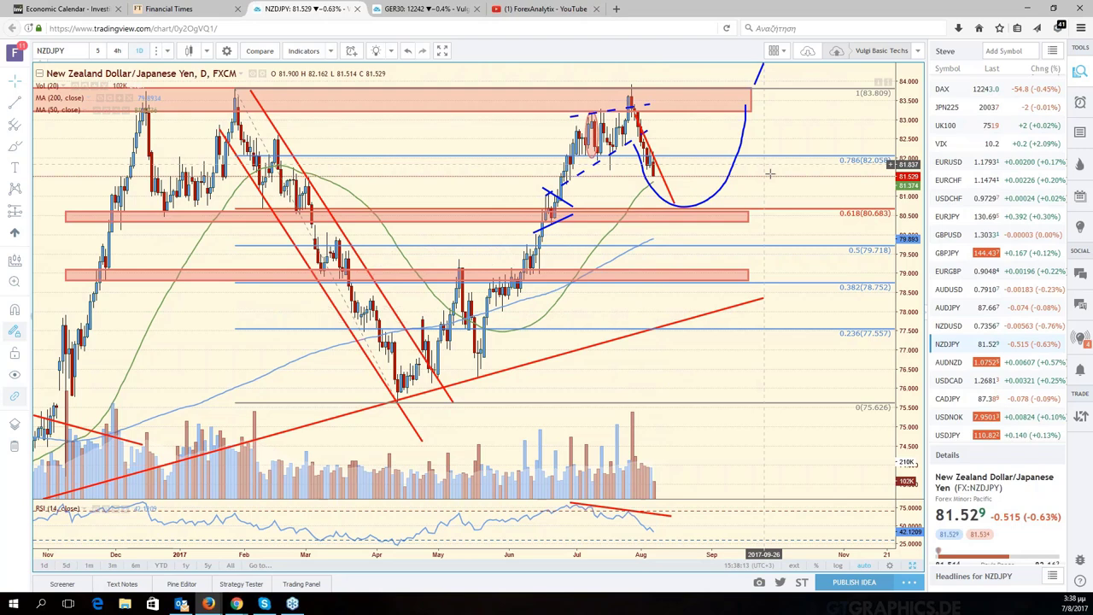
Pan and zoom the NZD/JPY chart back to late 2015, keeping space right of the latest bars
drag(770, 174, 954, 209)
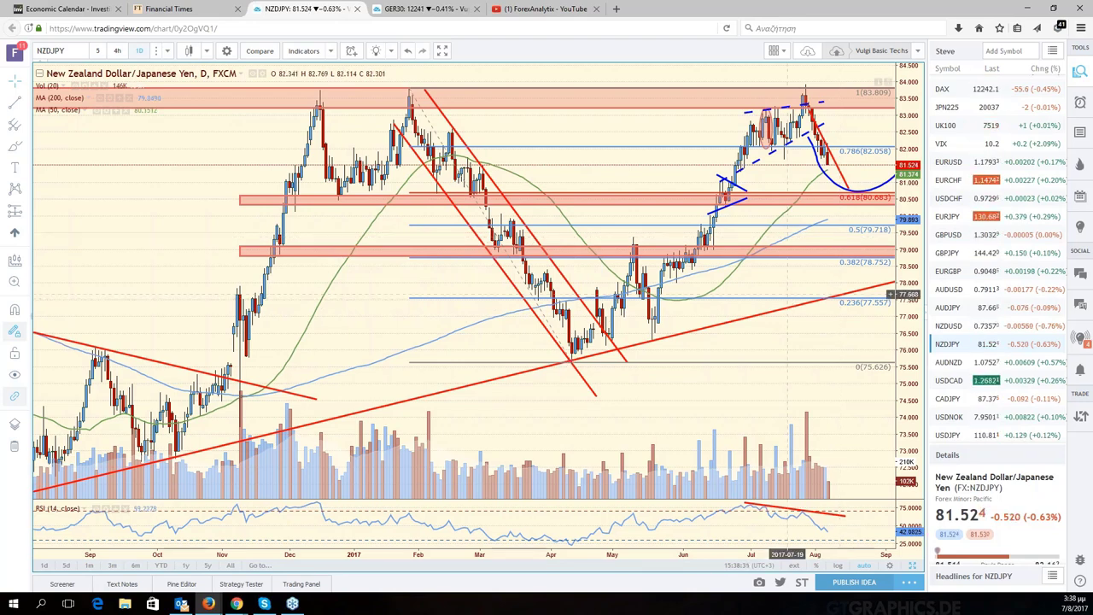
drag(792, 282, 763, 288)
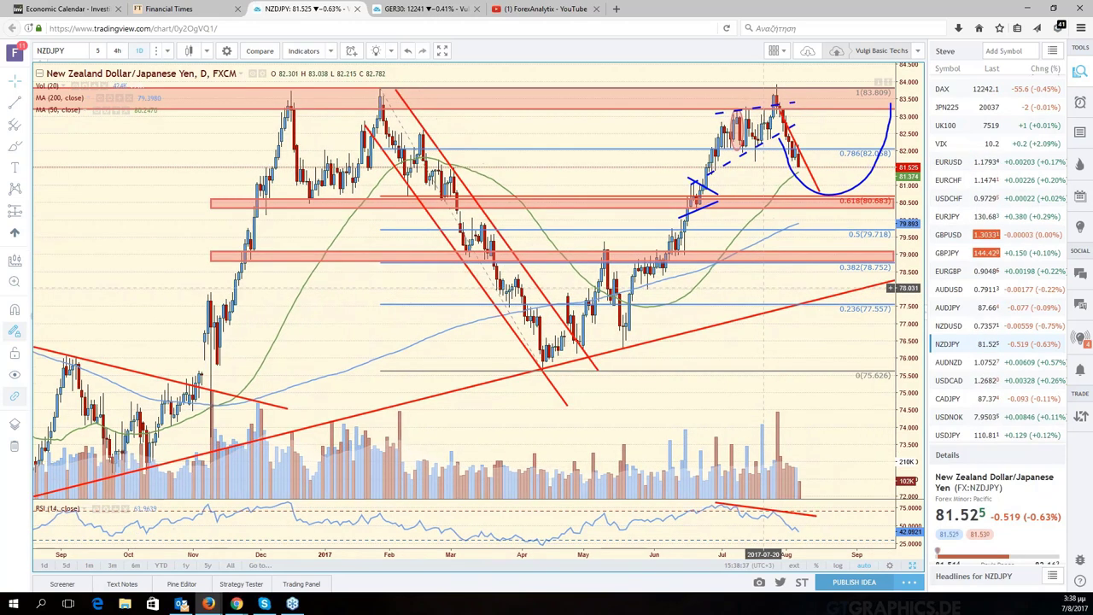
scroll(763, 288, down, 2)
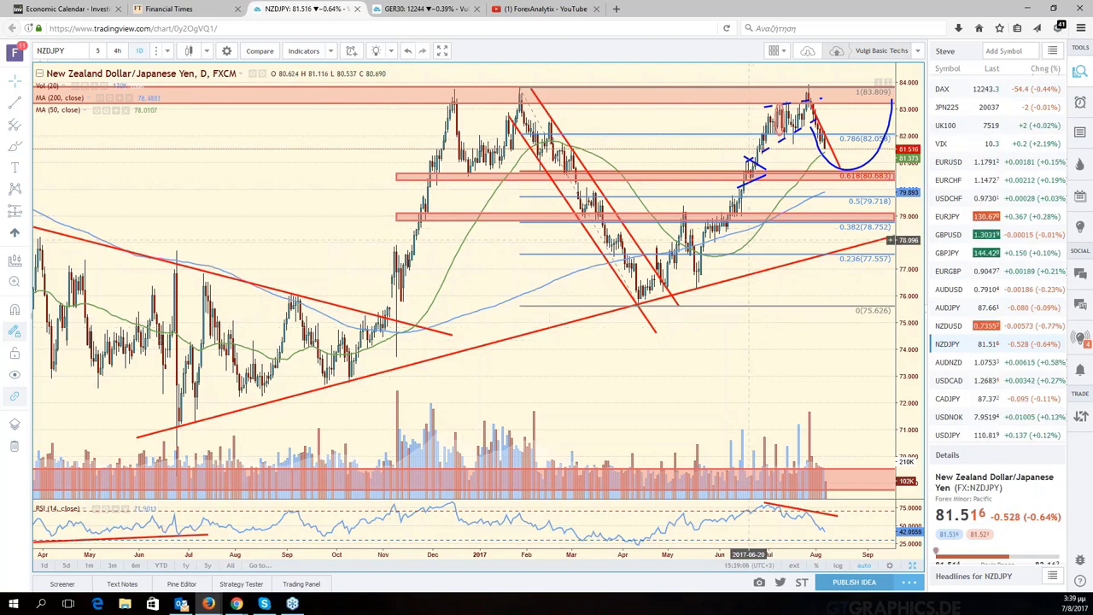
scroll(750, 246, up, 3)
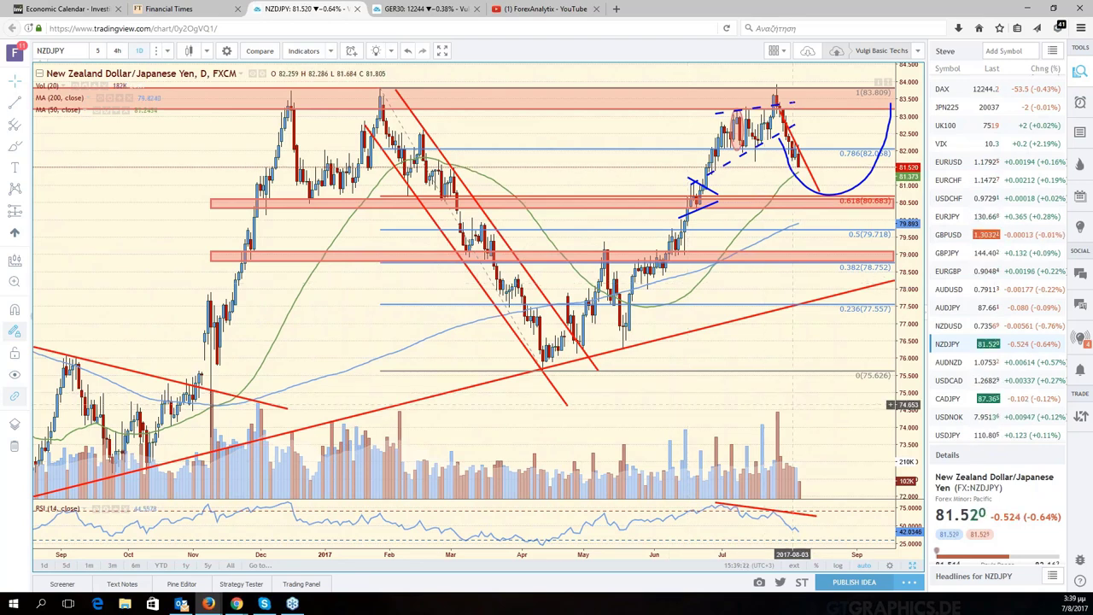
drag(793, 404, 747, 406)
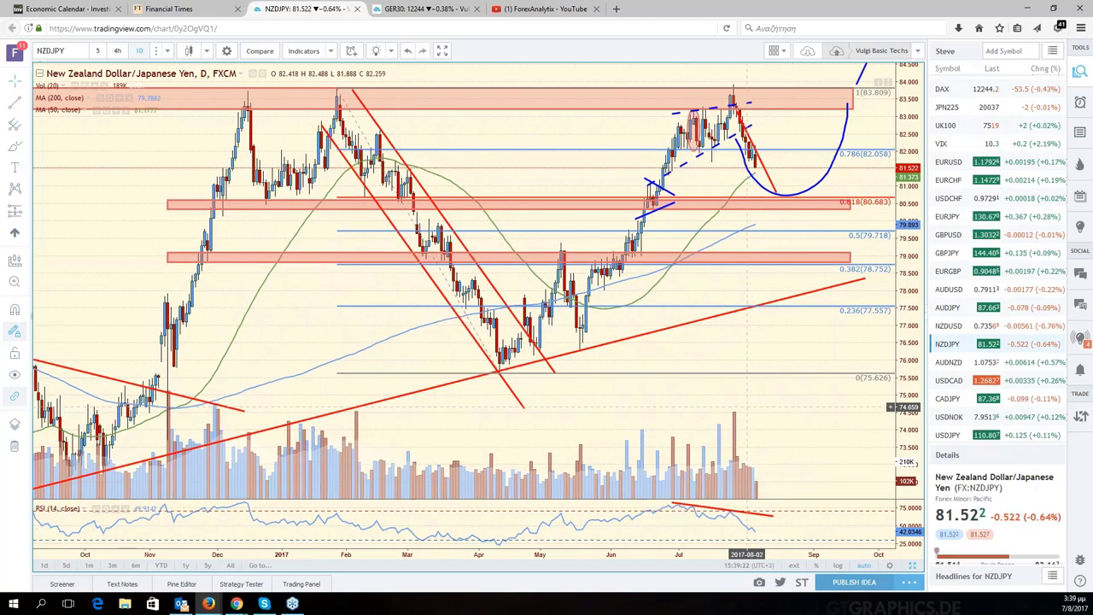
Zoom the NZD/JPY daily chart out to reveal price history back to 2013
scroll(747, 407, down, 3)
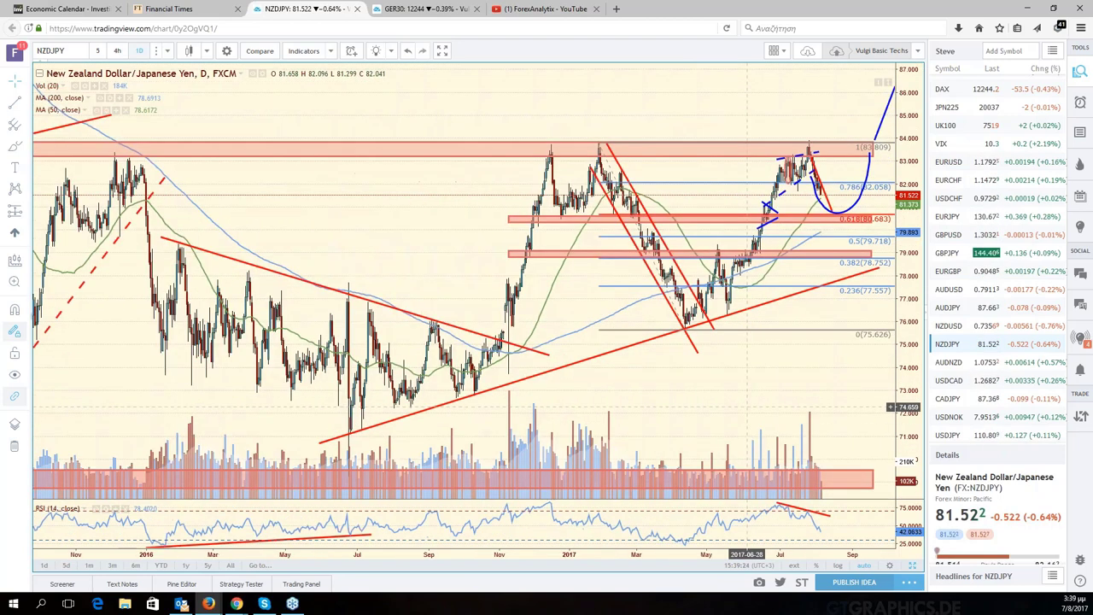
scroll(748, 407, down, 2)
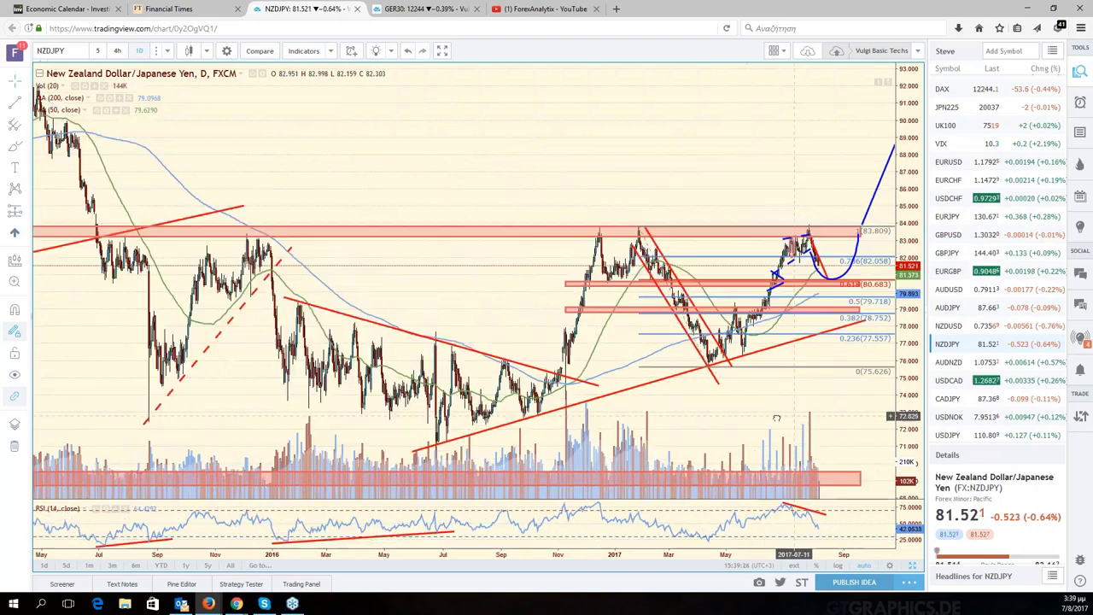
scroll(795, 367, right, 2)
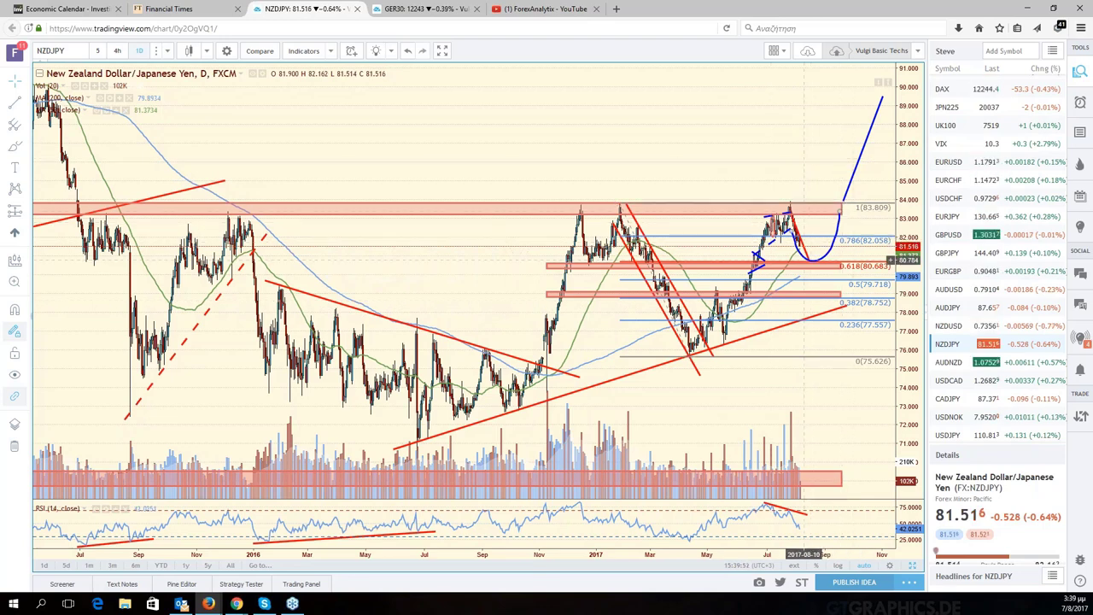
scroll(810, 226, up, 3)
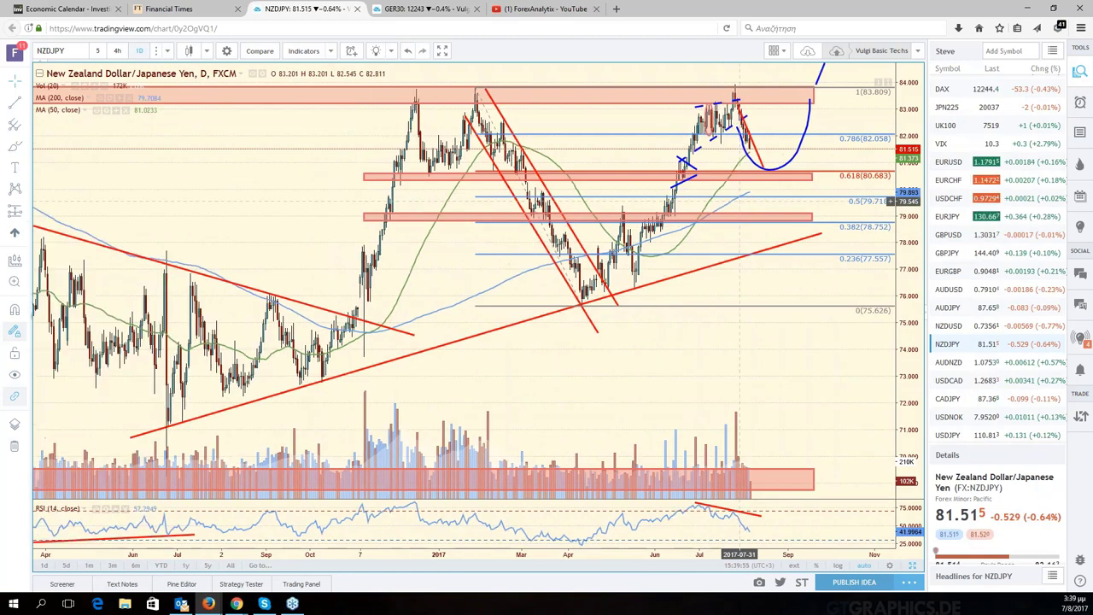
scroll(690, 159, down, 3)
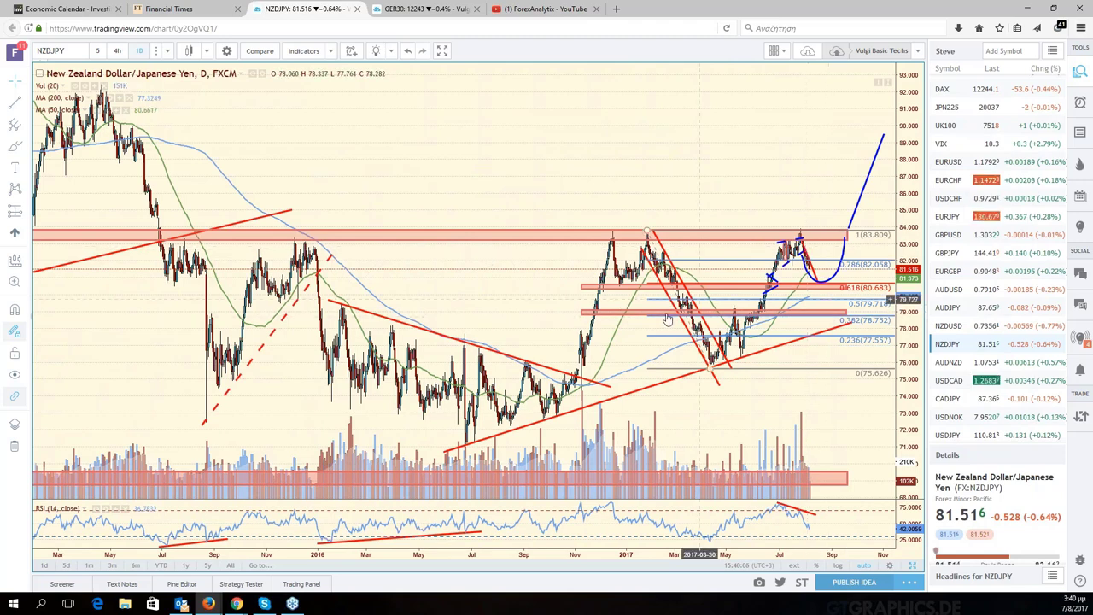
scroll(668, 318, down, 3)
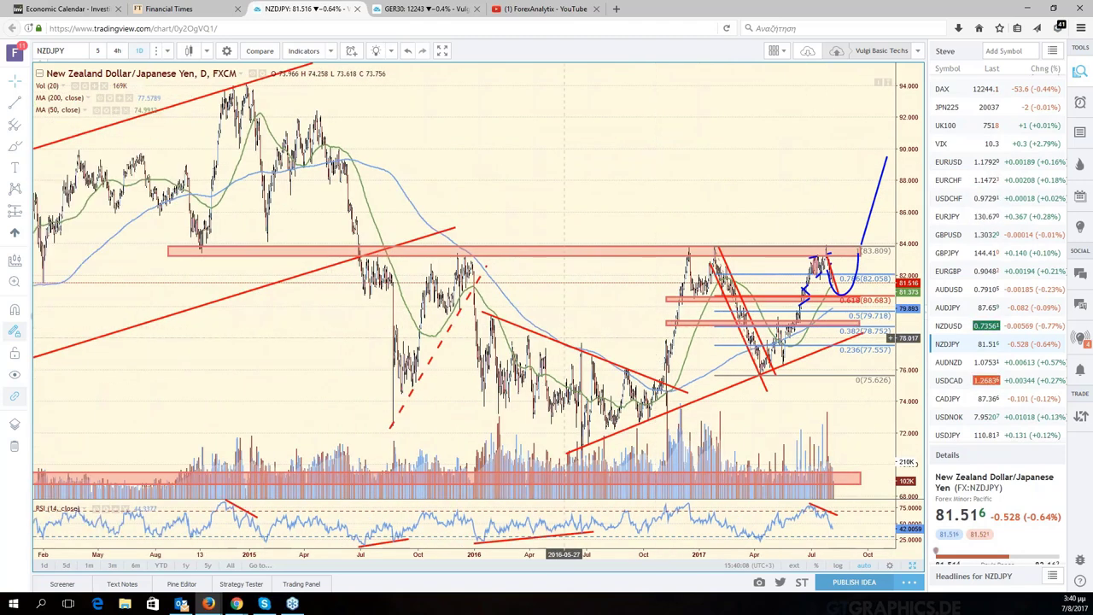
scroll(564, 339, down, 2)
scroll(637, 379, down, 1)
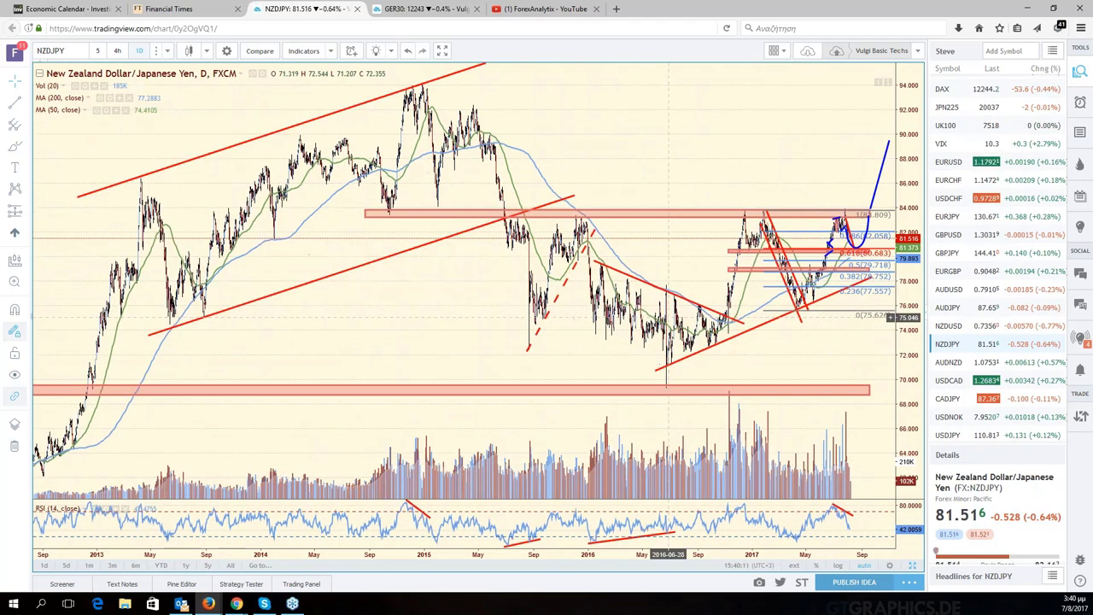
scroll(669, 318, up, 2)
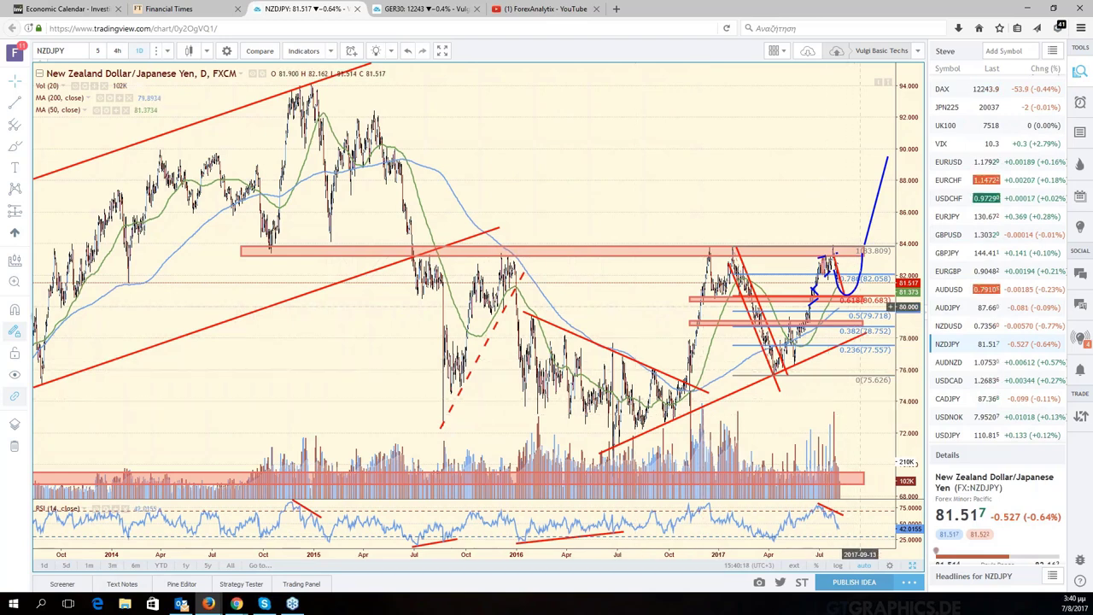
scroll(773, 289, up, 2)
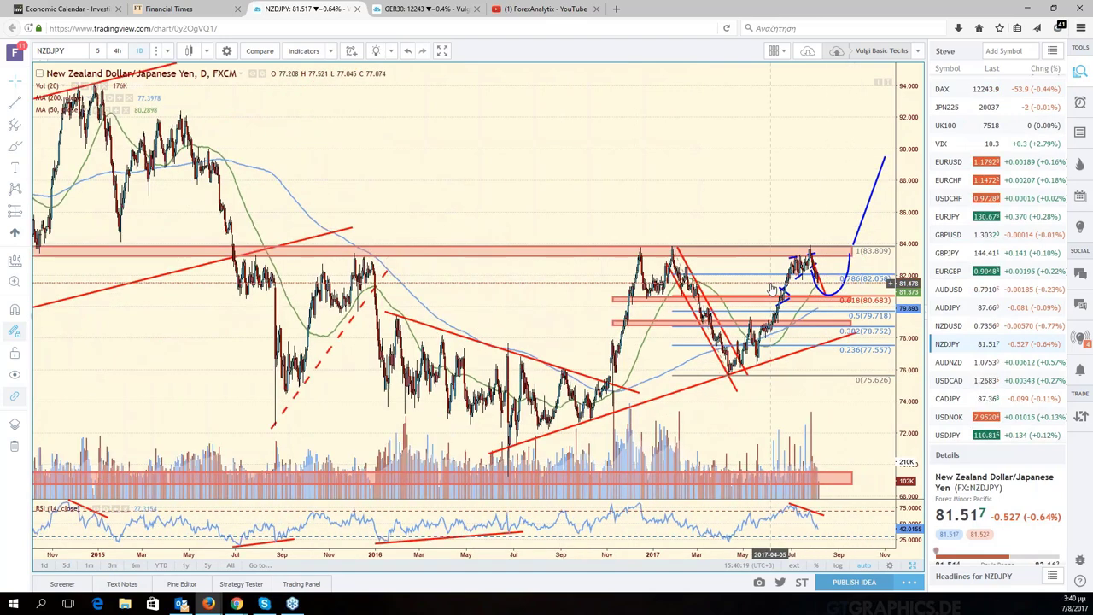
scroll(399, 248, down, 1)
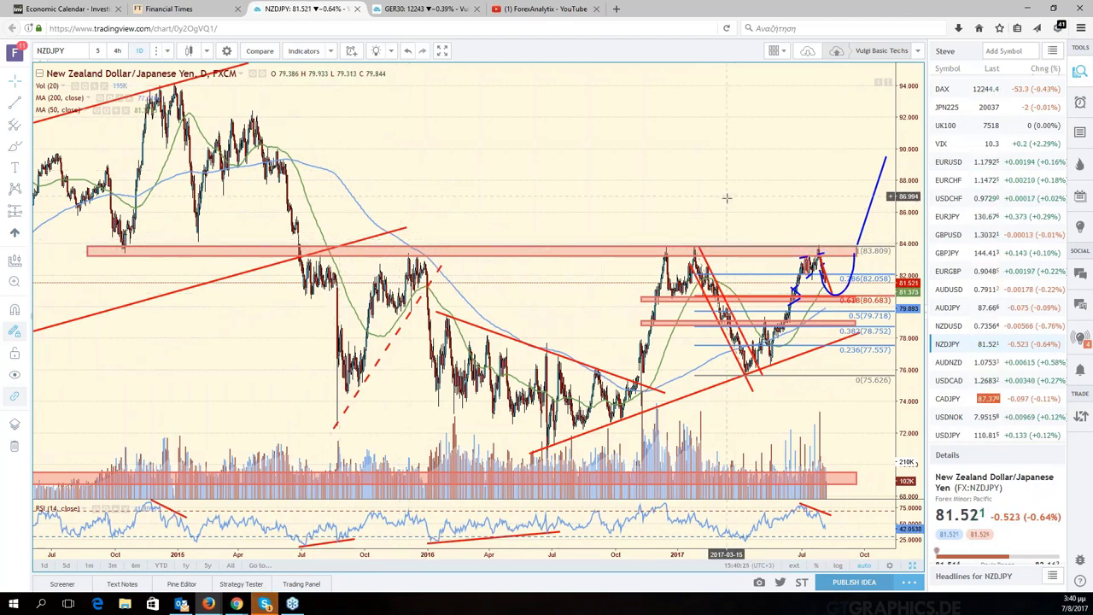
scroll(727, 196, down, 2)
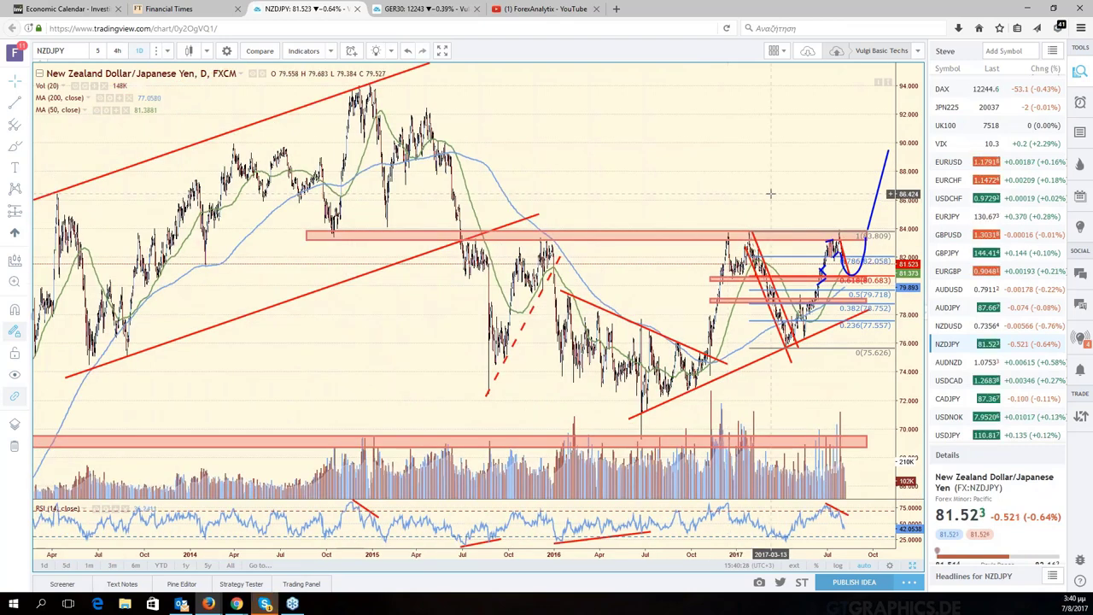
scroll(770, 194, up, 2)
scroll(771, 194, up, 2)
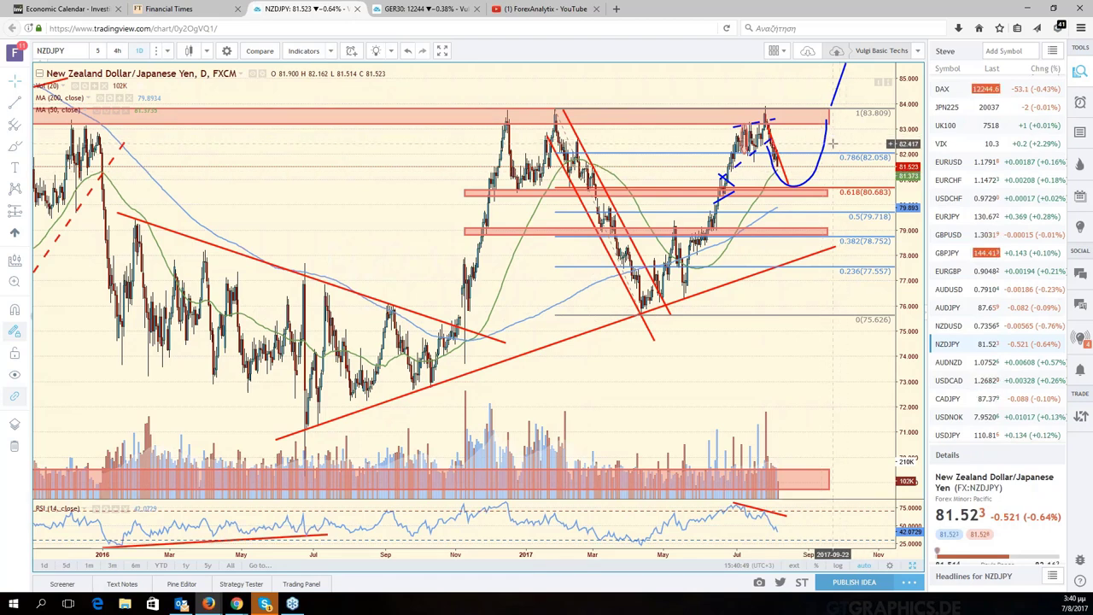
scroll(833, 144, down, 1)
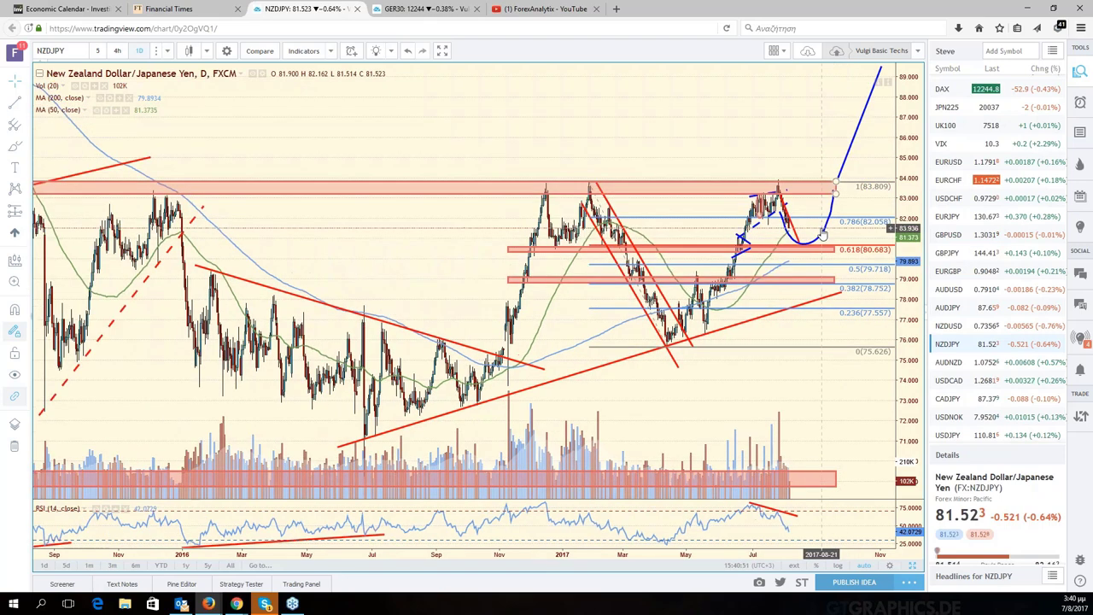
scroll(838, 188, down, 1)
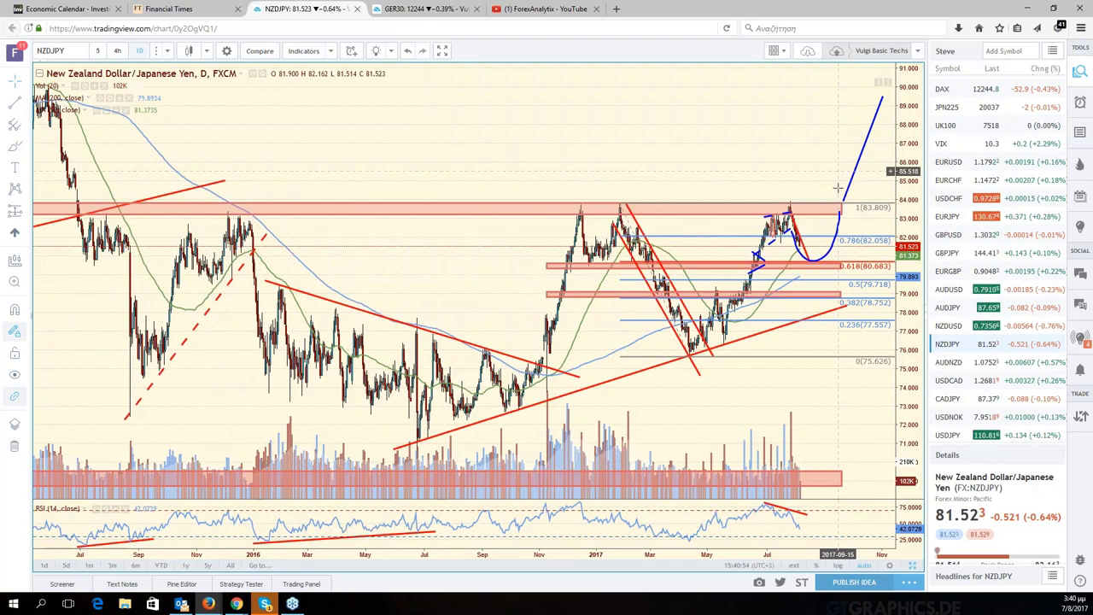
scroll(838, 188, up, 2)
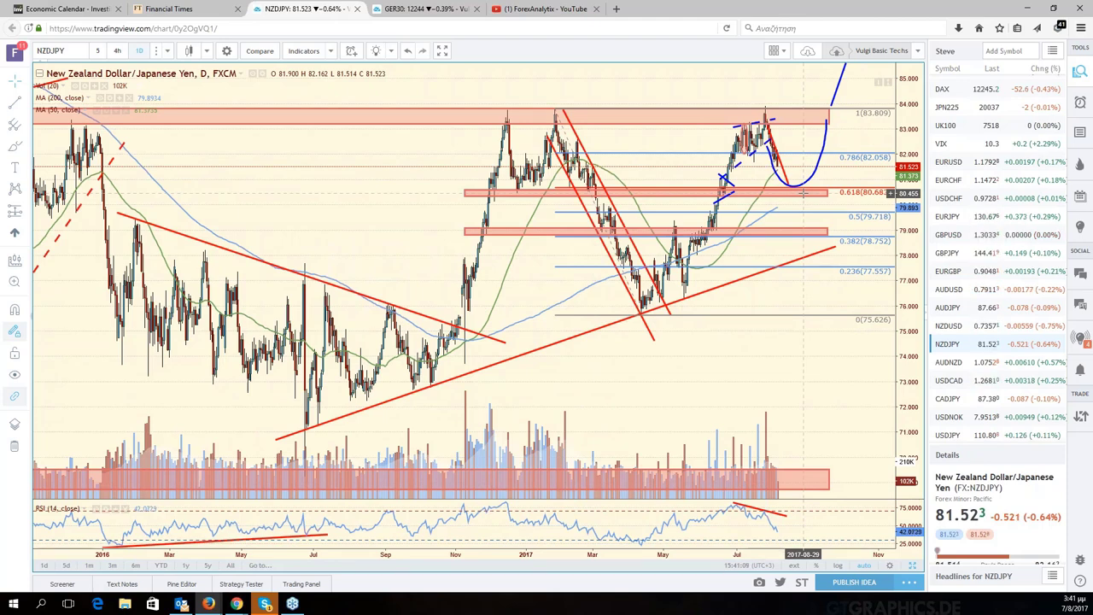
scroll(803, 193, up, 2)
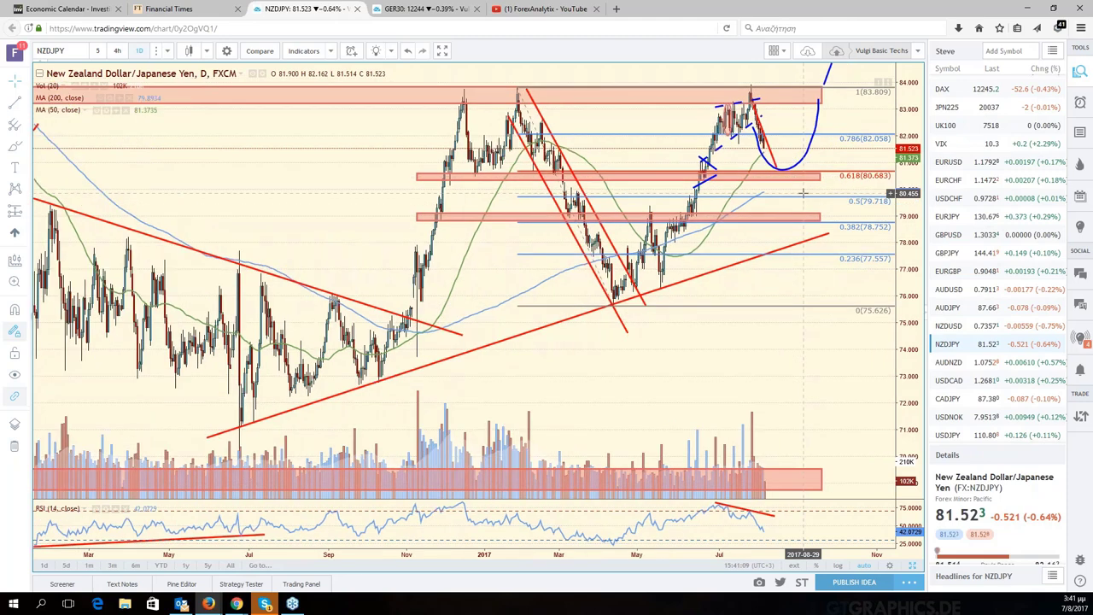
scroll(803, 193, up, 1)
scroll(767, 227, up, 1)
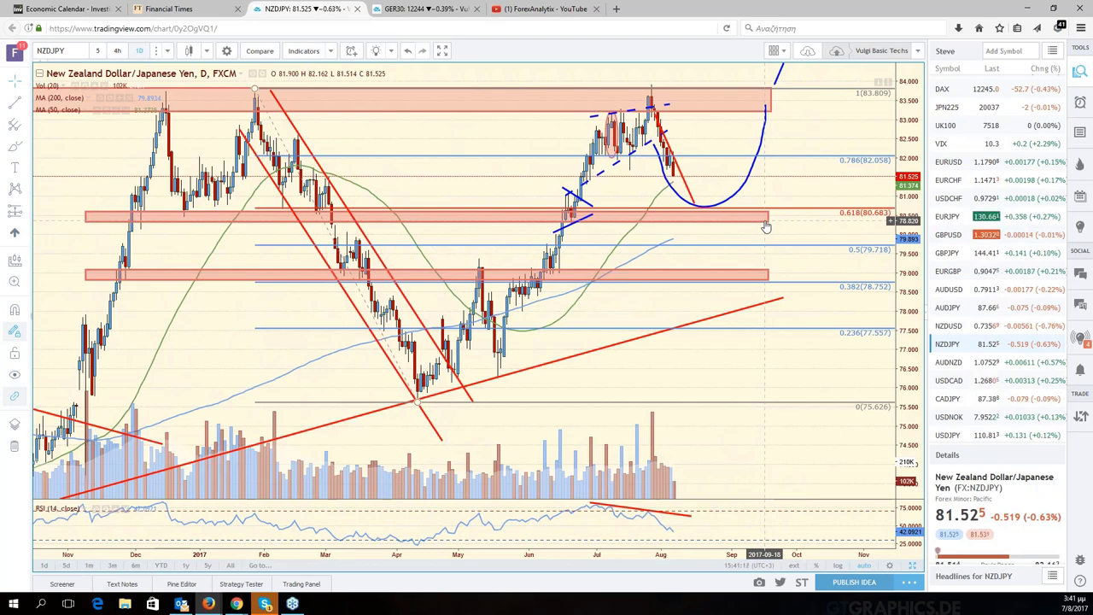
scroll(767, 226, down, 2)
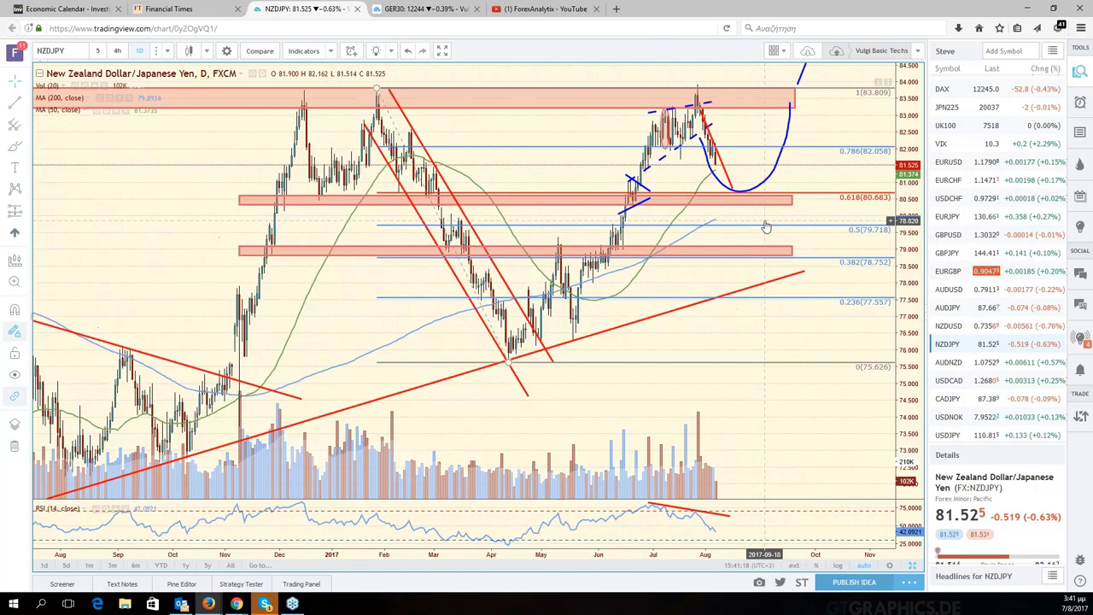
scroll(763, 233, down, 2)
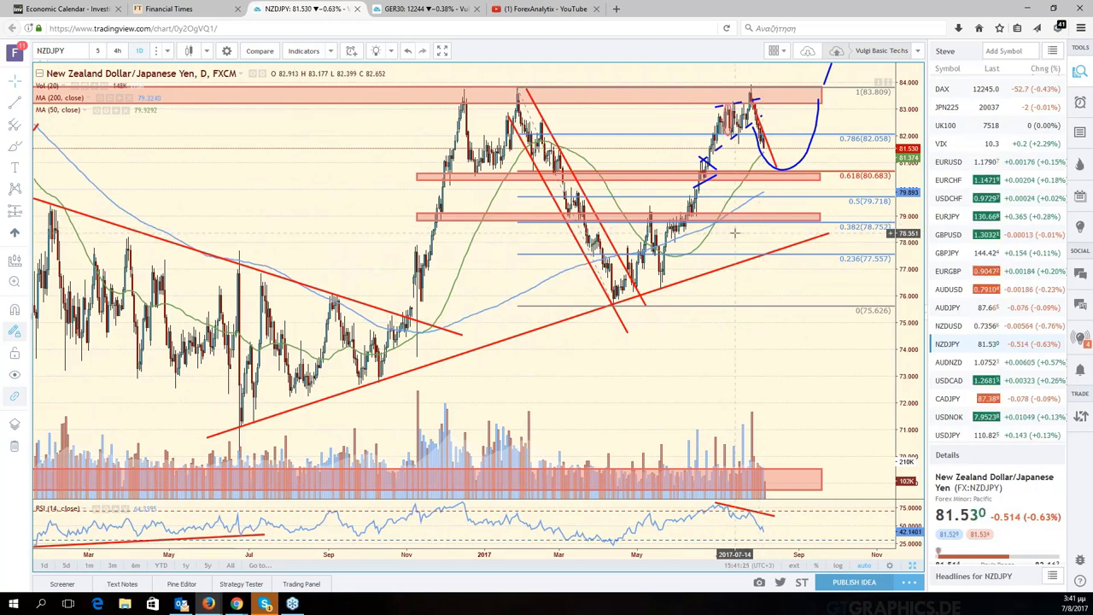
scroll(735, 233, up, 1)
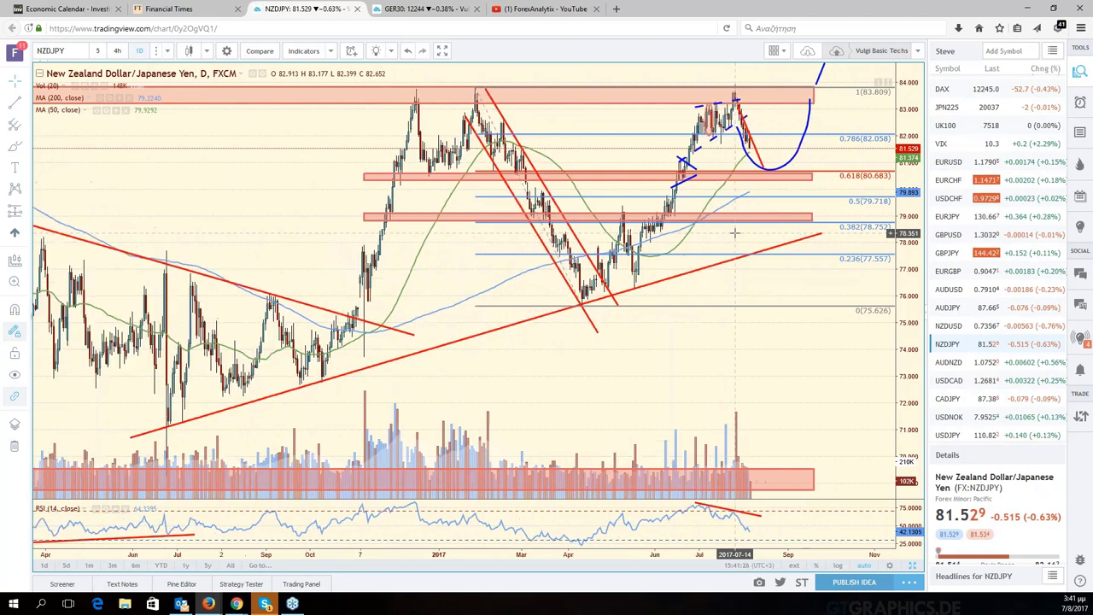
scroll(735, 233, up, 1)
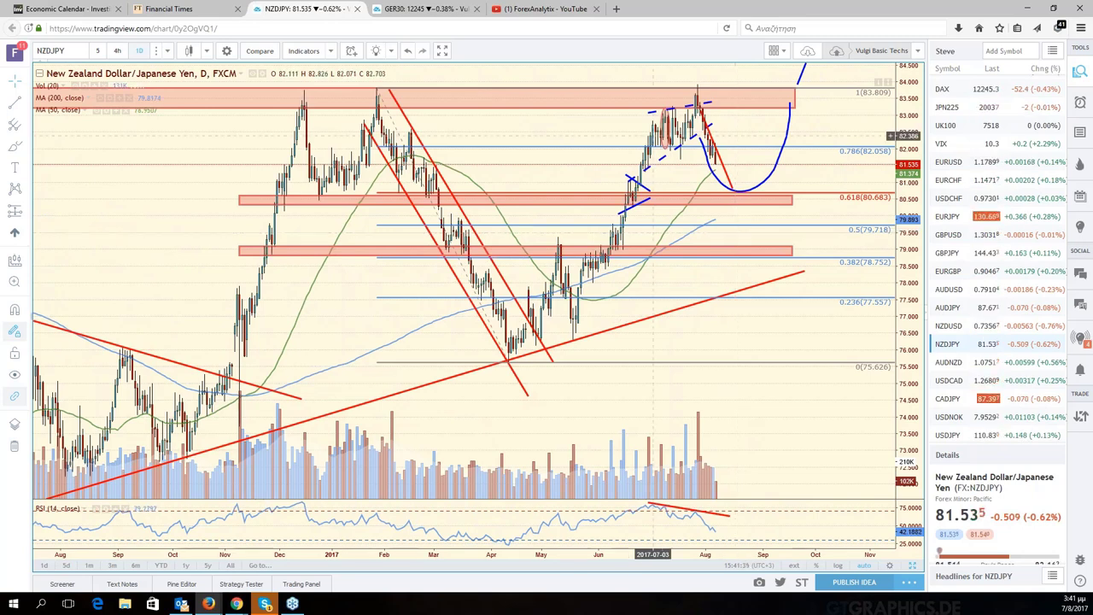
scroll(654, 135, up, 2)
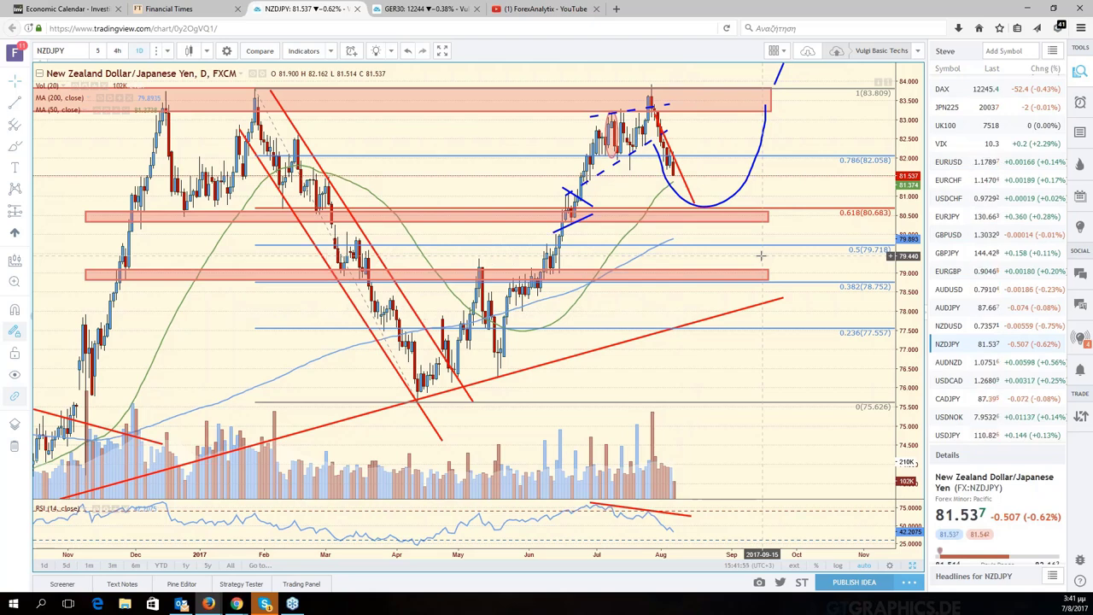
scroll(981, 198, up, 3)
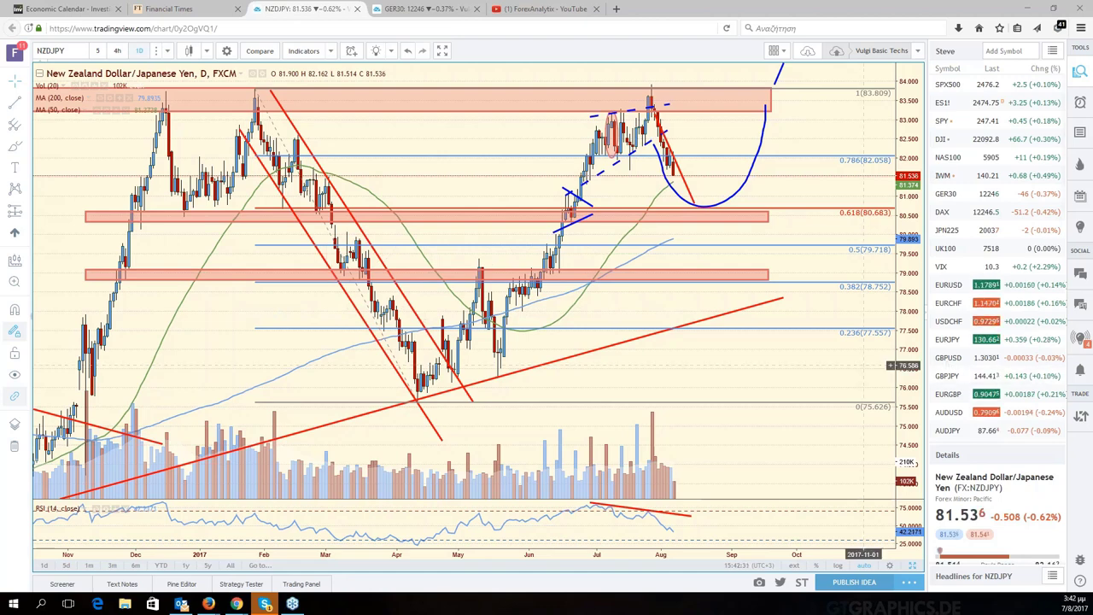
drag(743, 382, 900, 395)
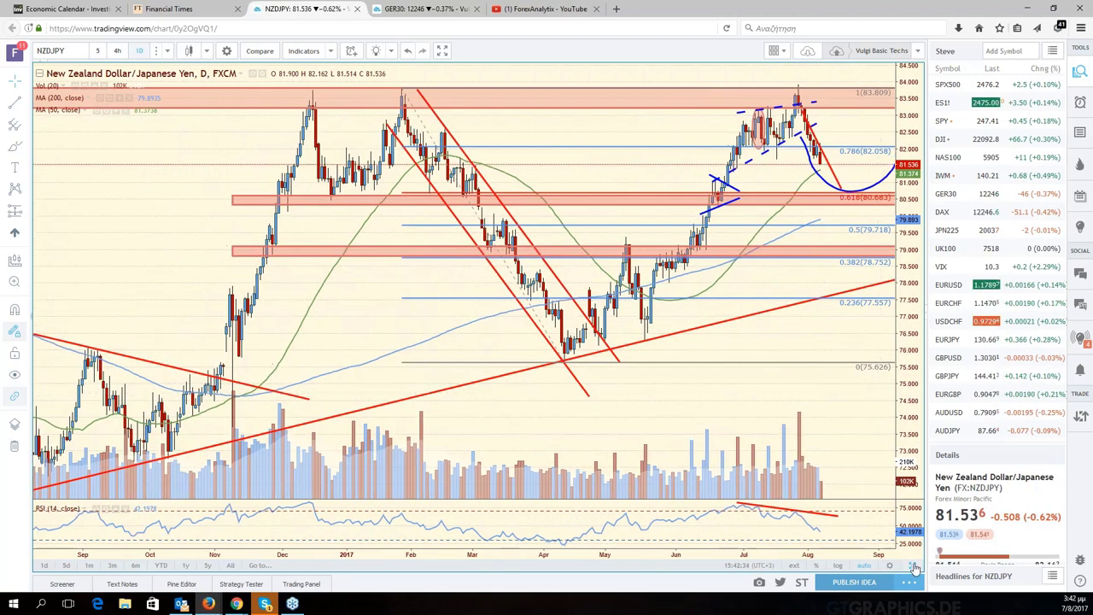
scroll(970, 399, down, 1)
scroll(969, 399, down, 1)
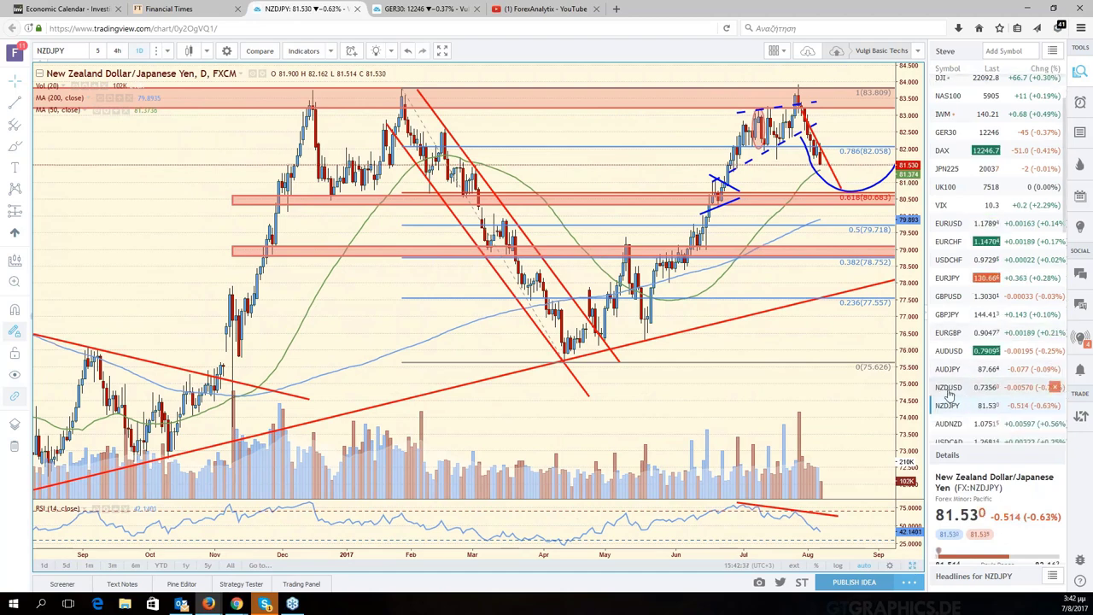
Load the NZD/USD daily chart from the watchlist and zoom in on it
click(949, 388)
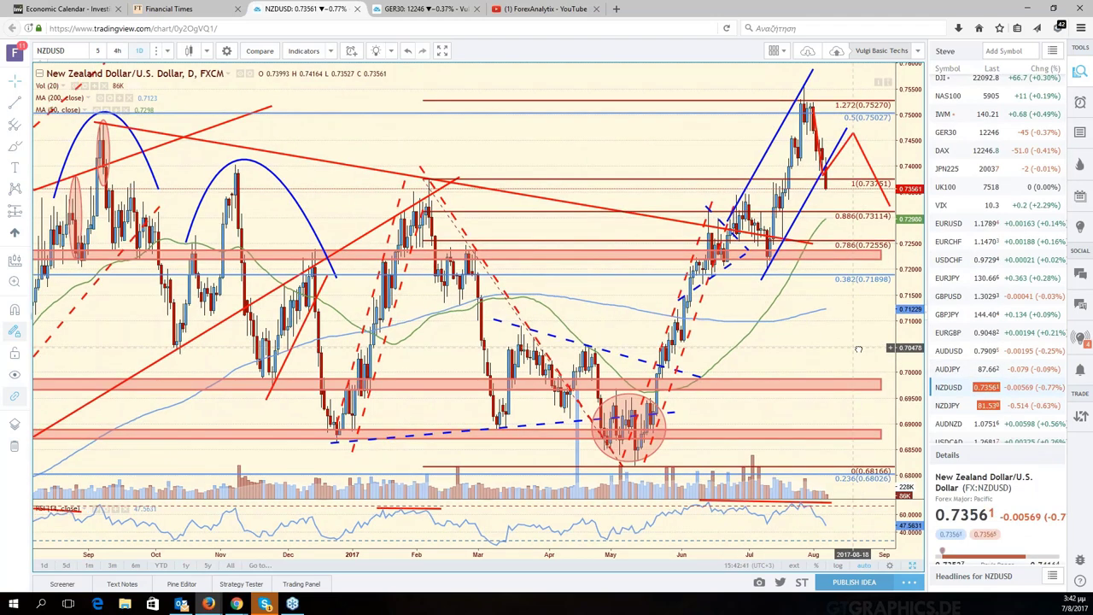
scroll(1005, 325, up, 3)
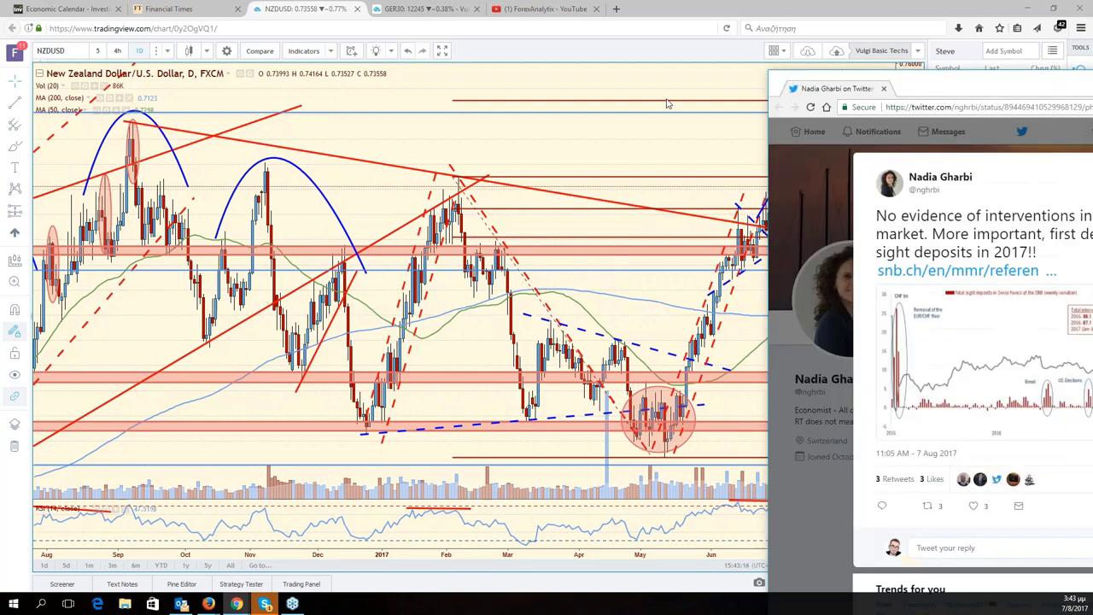
Move the Swiss sight-deposits tweet window to the screen centre and maximize it
drag(846, 27, 484, 75)
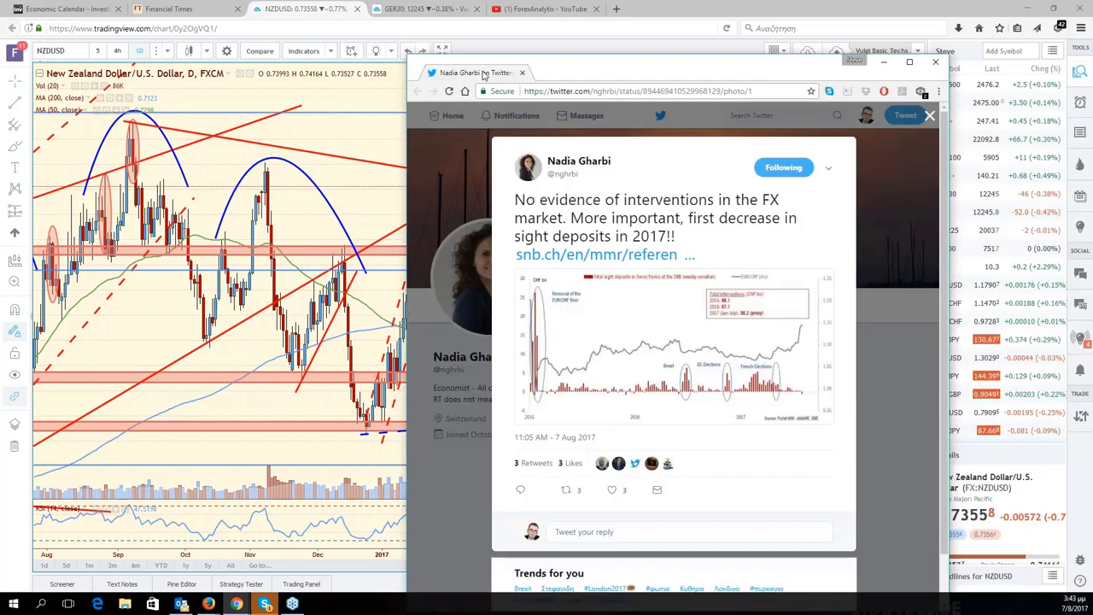
double_click(485, 75)
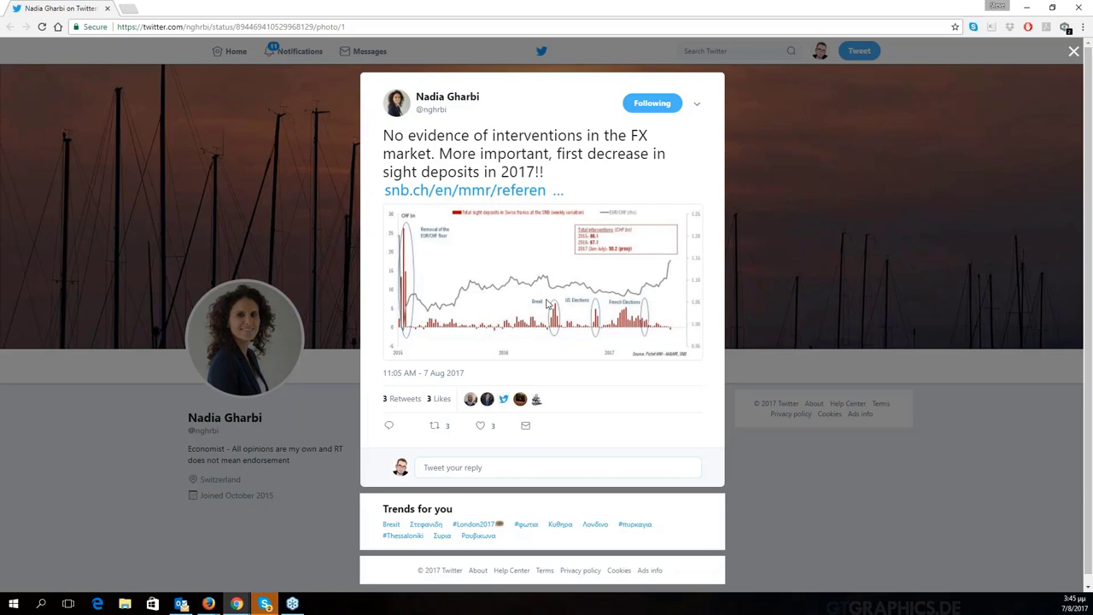
Restore the tweet window to a smaller size and close it
double_click(431, 16)
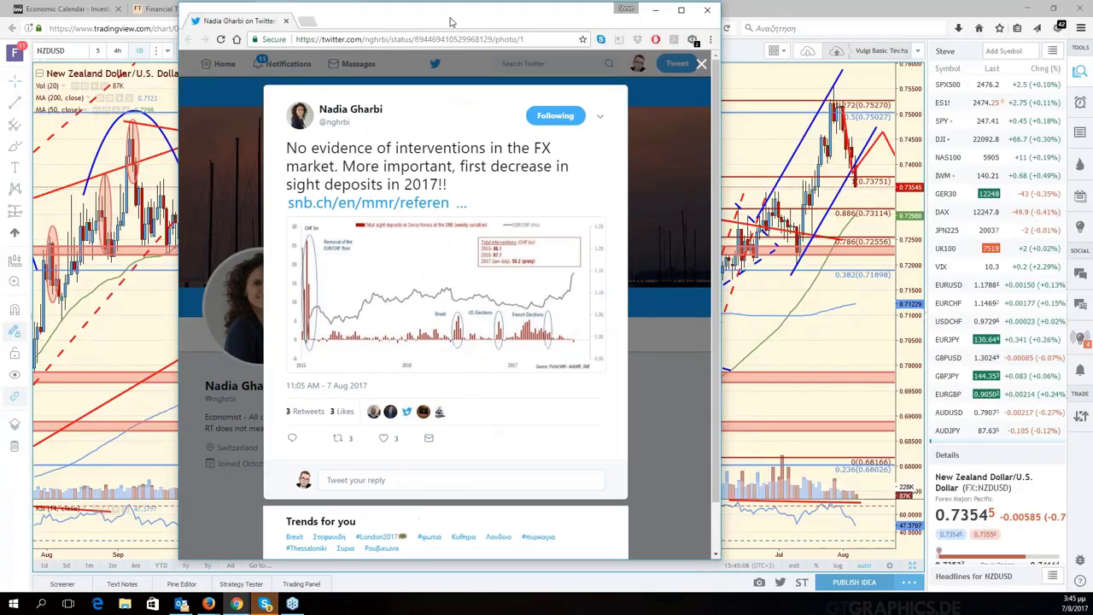
drag(451, 21, 610, 38)
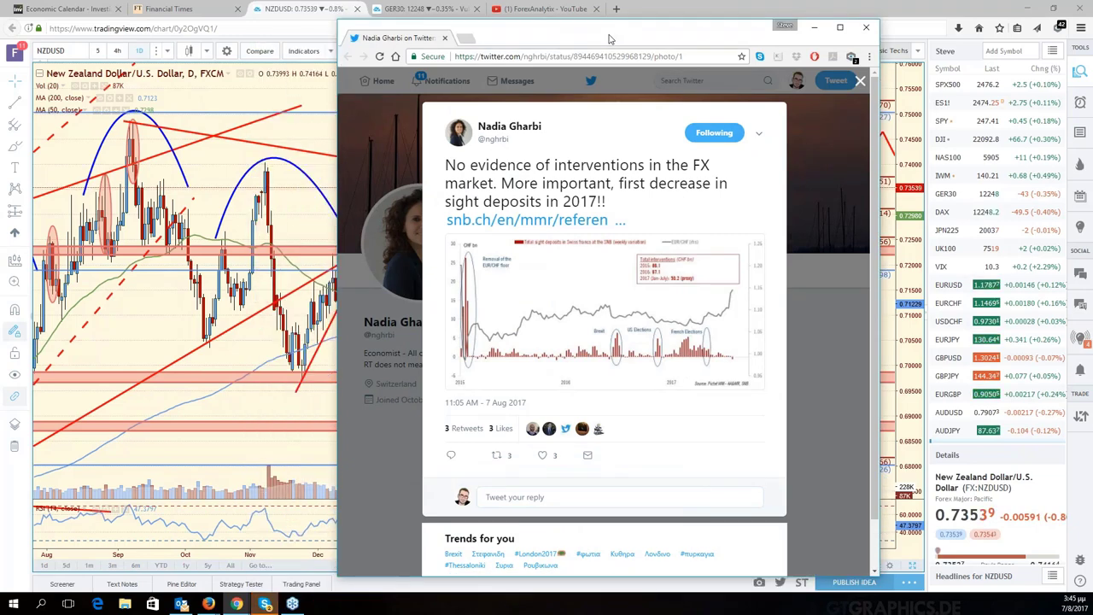
click(814, 27)
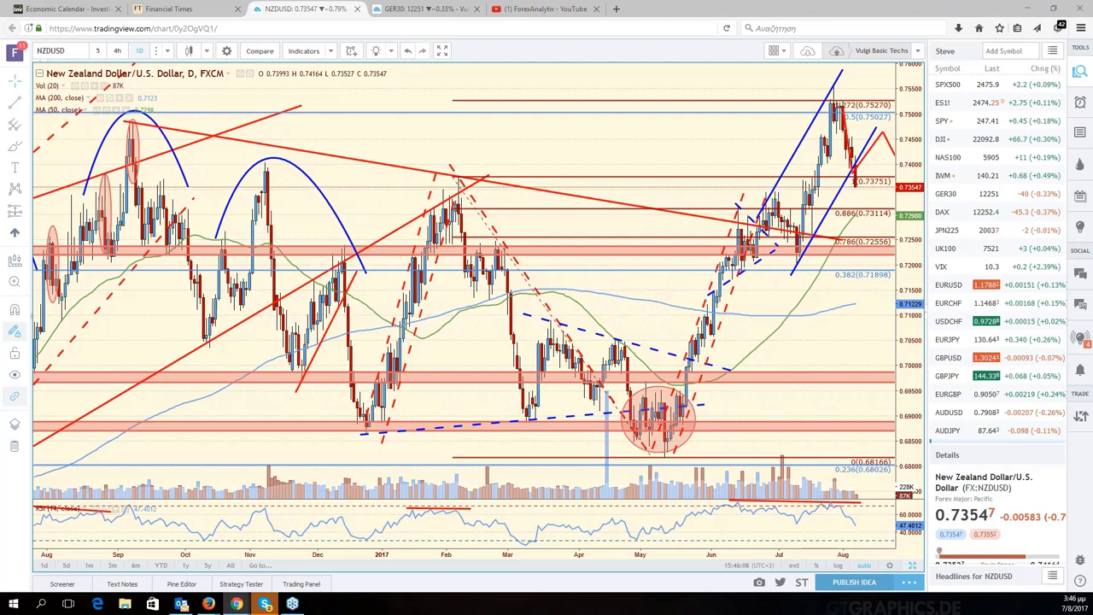
key(alt+Tab)
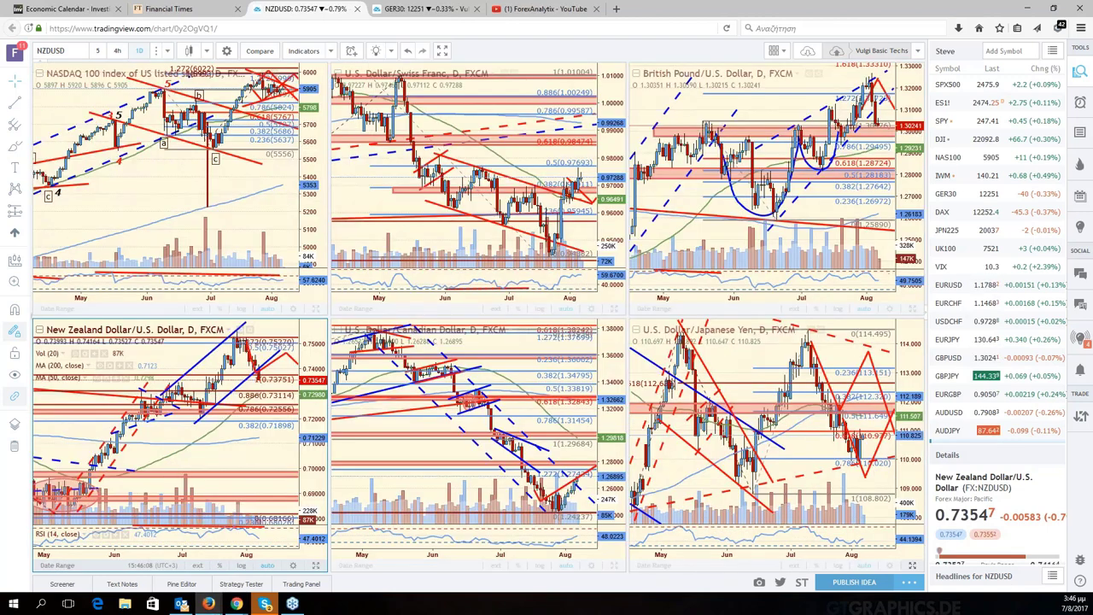
click(838, 203)
key(alt+Enter)
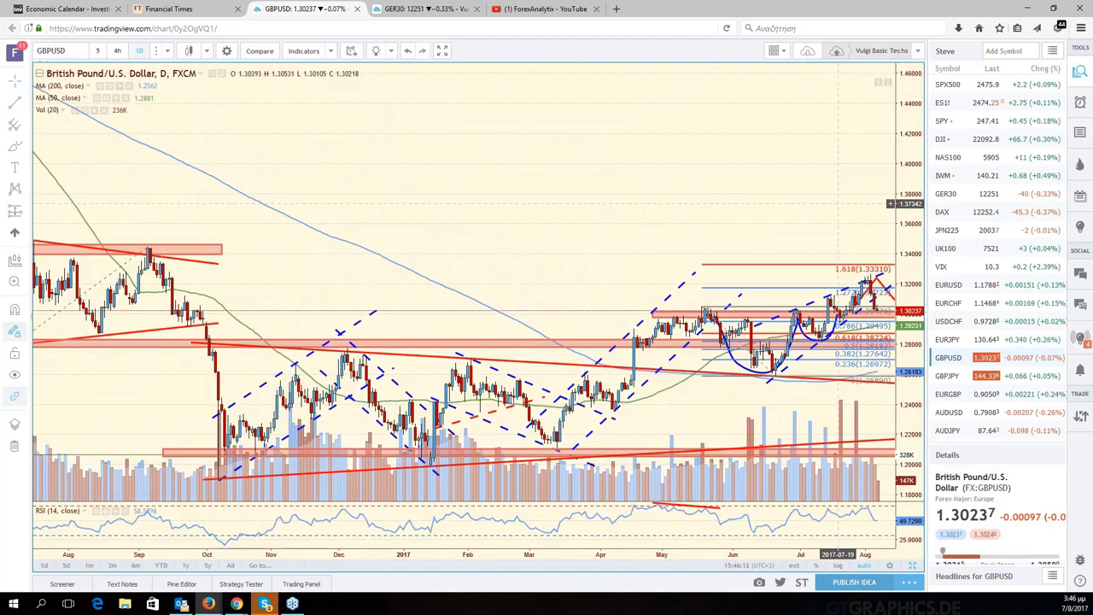
drag(838, 203, 702, 245)
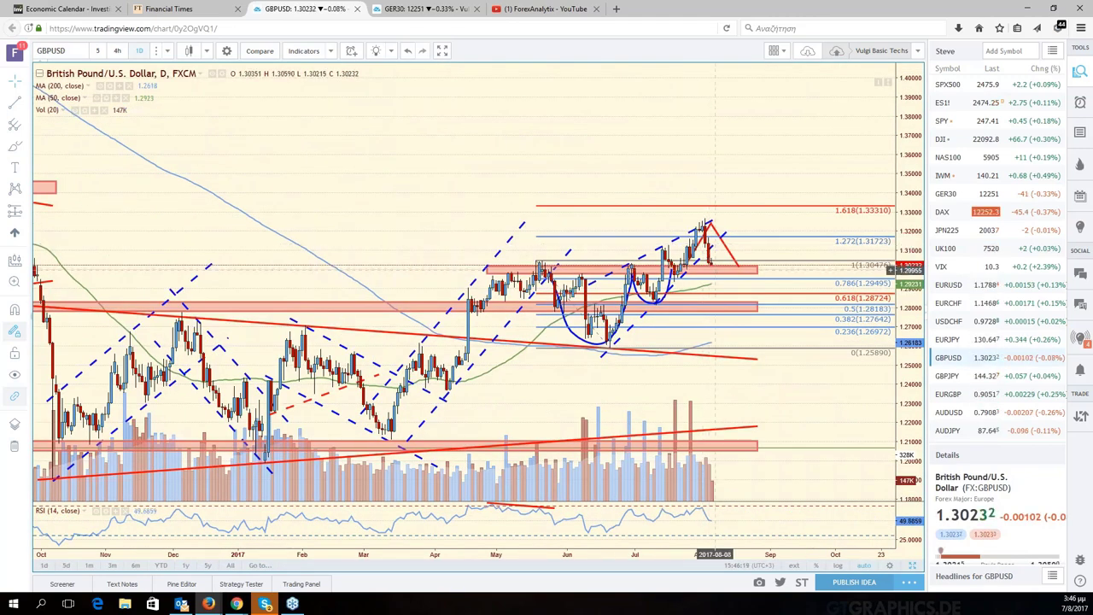
click(715, 273)
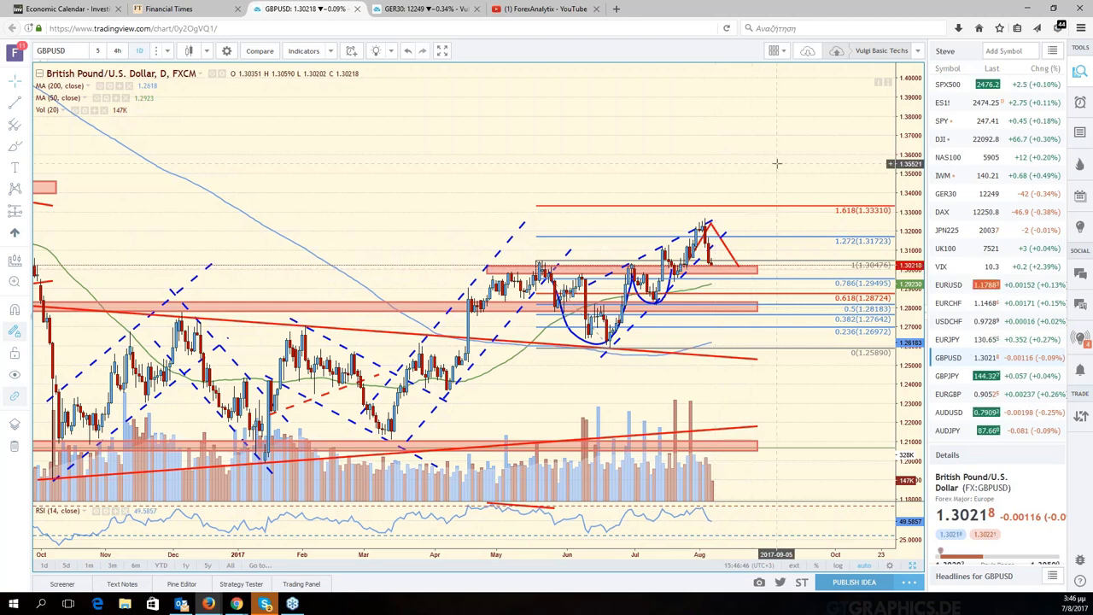
drag(776, 163, 842, 303)
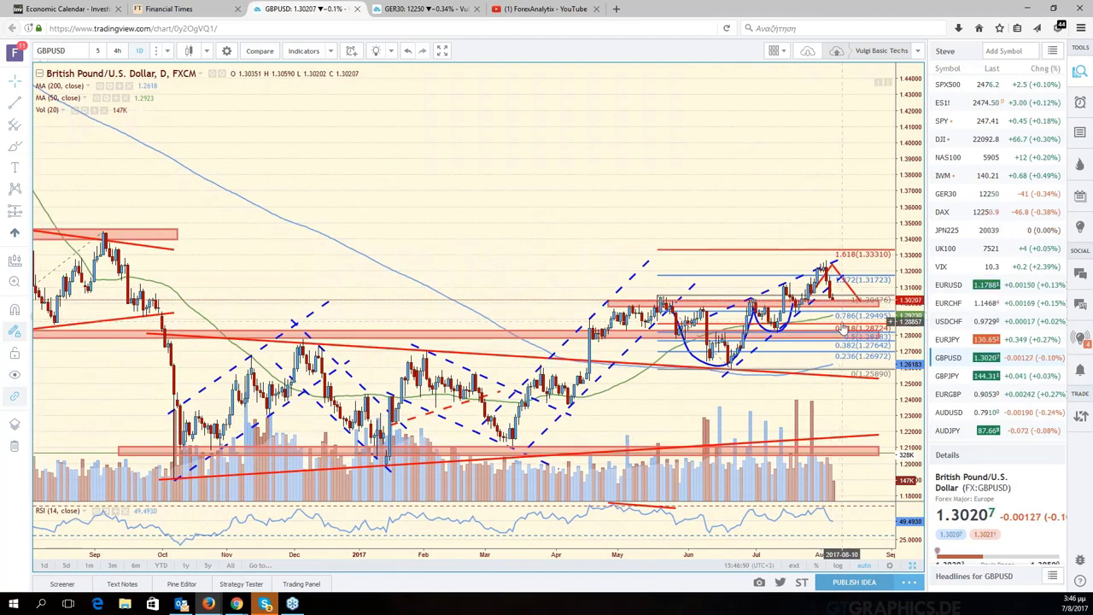
drag(825, 187, 777, 266)
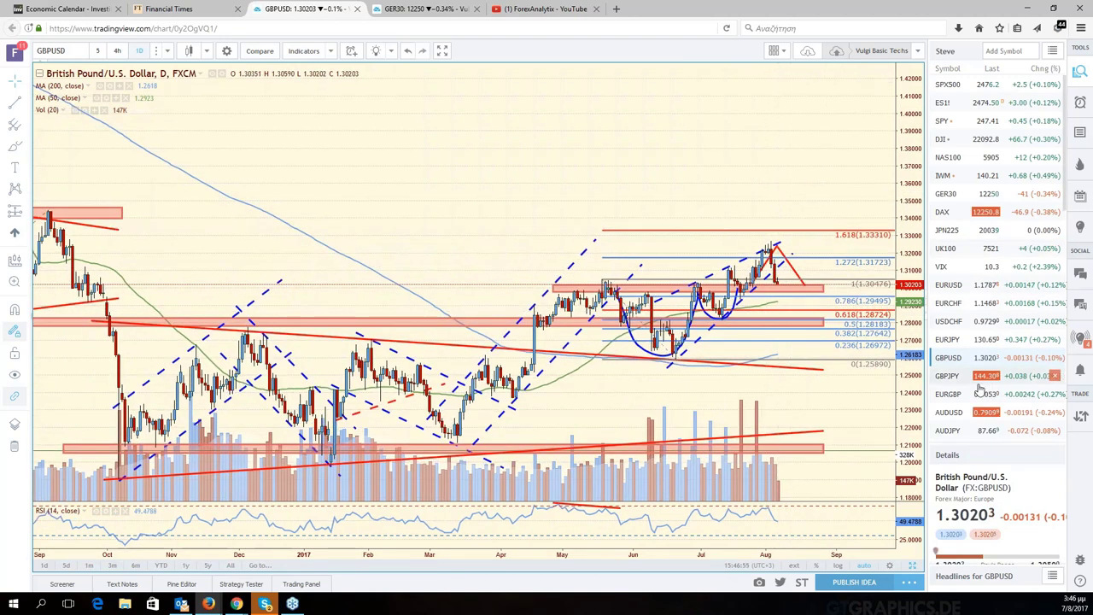
scroll(981, 385, down, 2)
scroll(981, 388, down, 5)
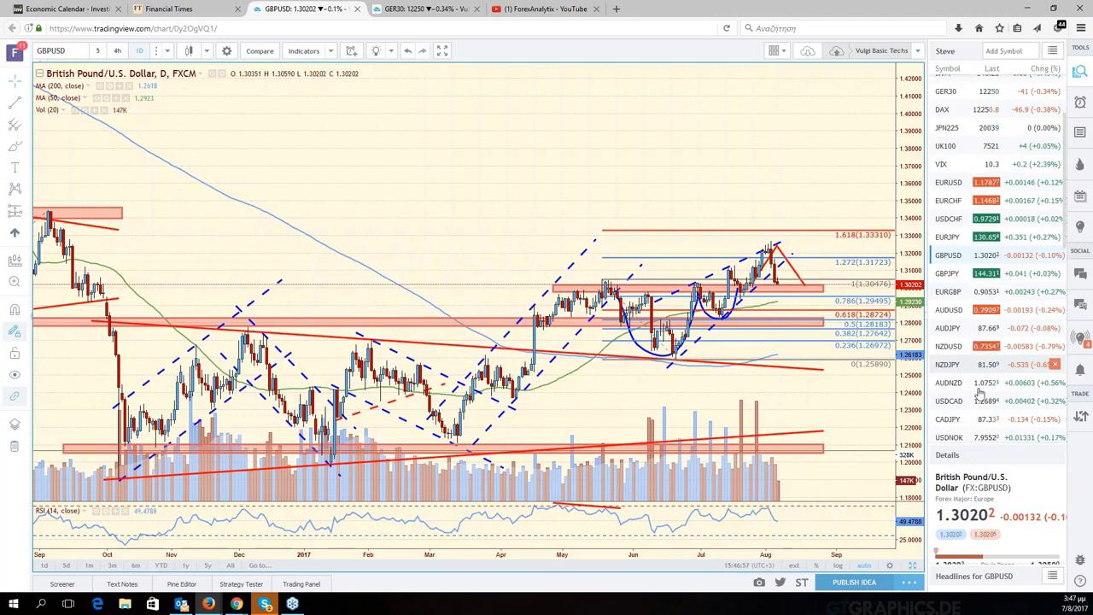
scroll(981, 390, down, 1)
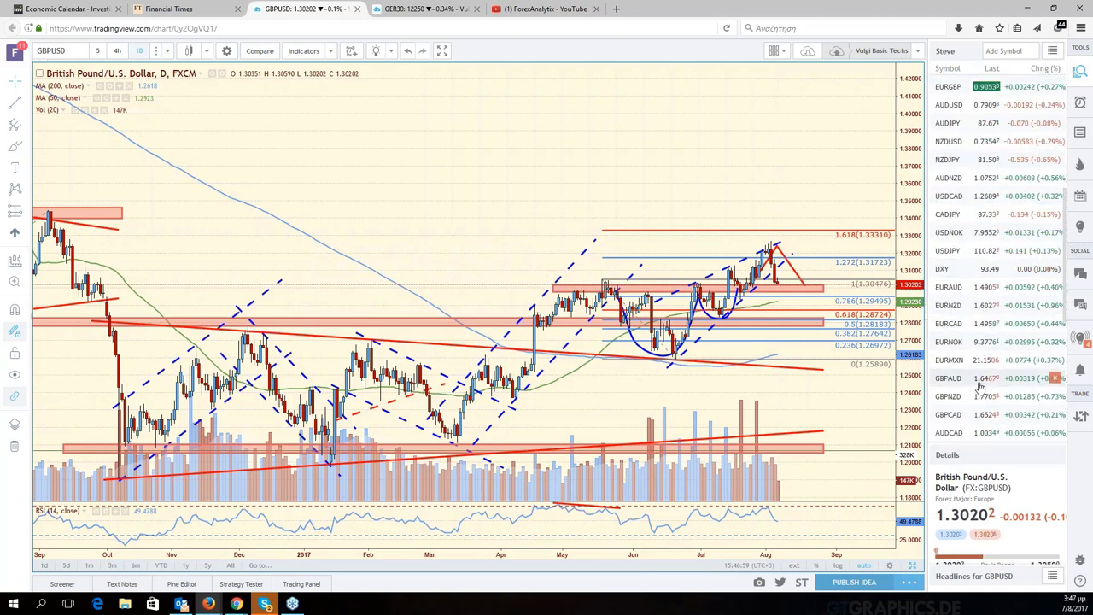
Load GBPAUD from the watchlist and zoom in and out to review its Fib levels and channel
click(980, 383)
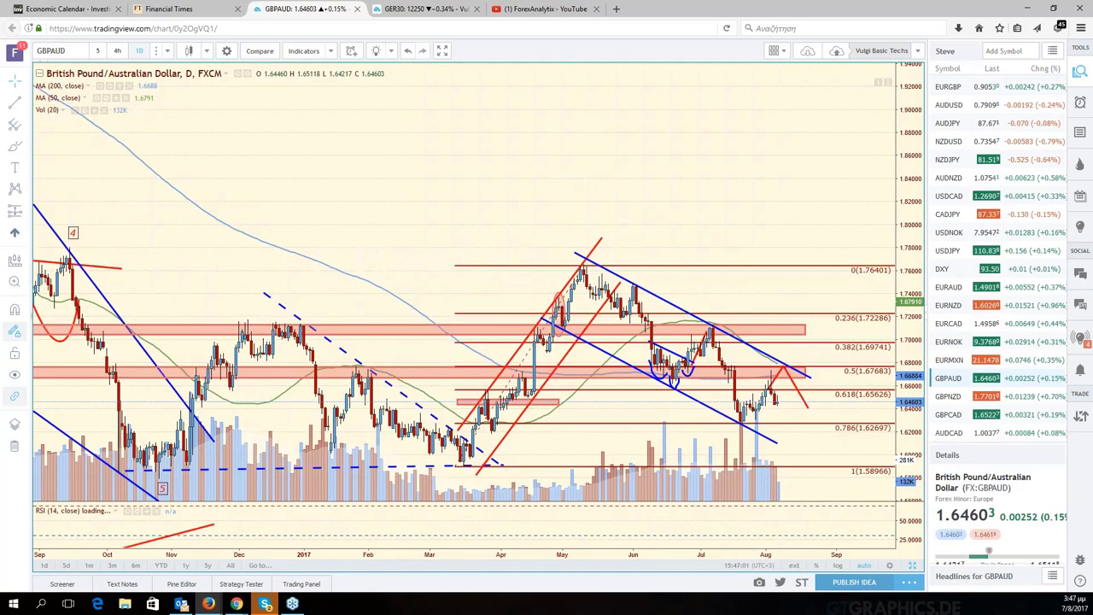
scroll(672, 250, up, 1)
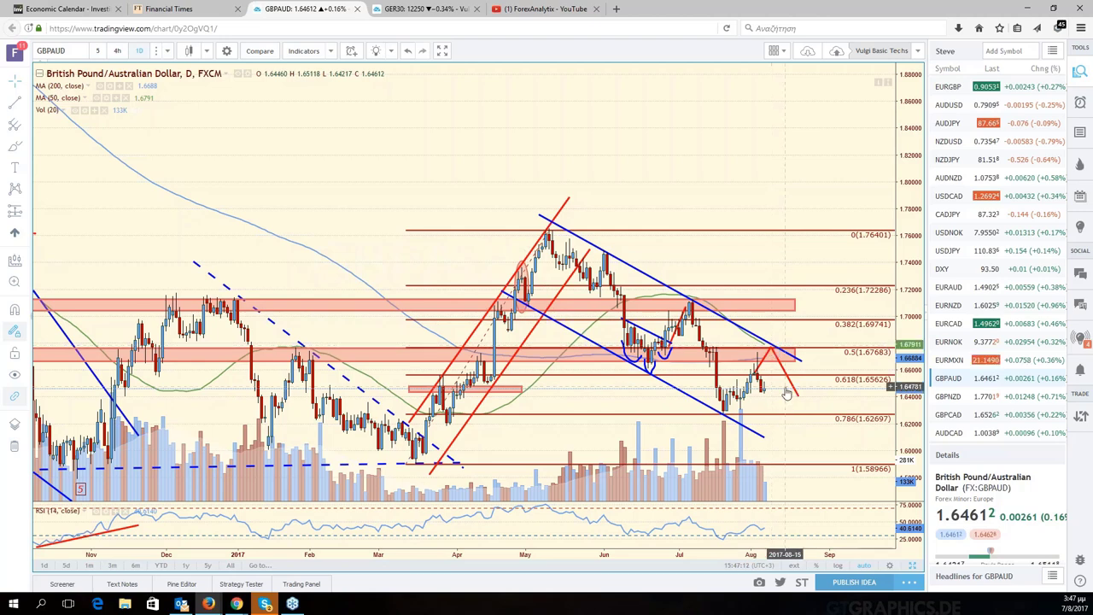
scroll(778, 361, up, 2)
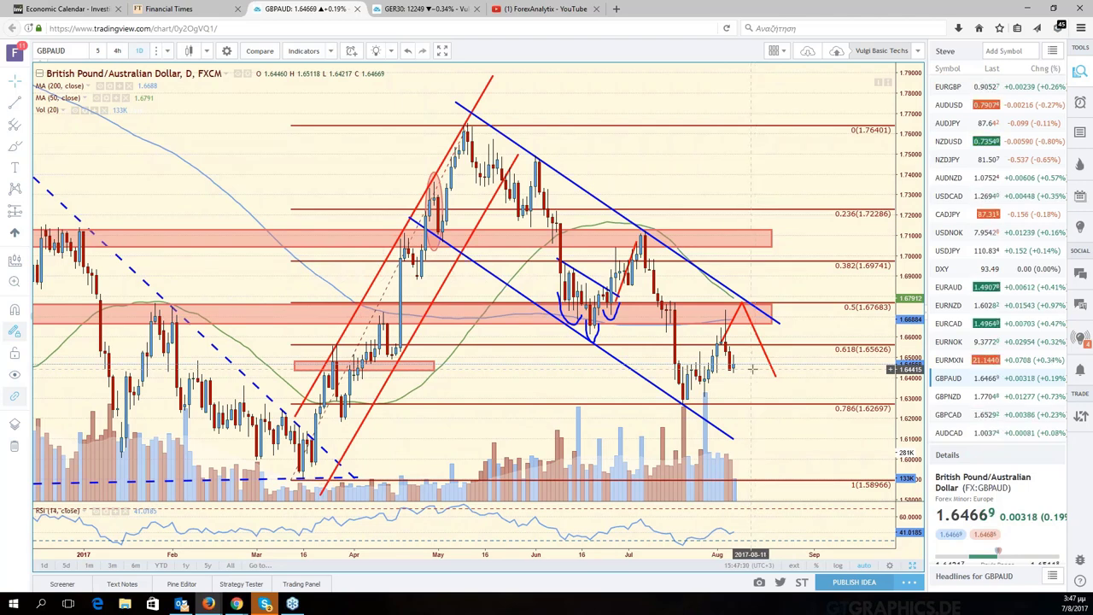
scroll(726, 358, down, 3)
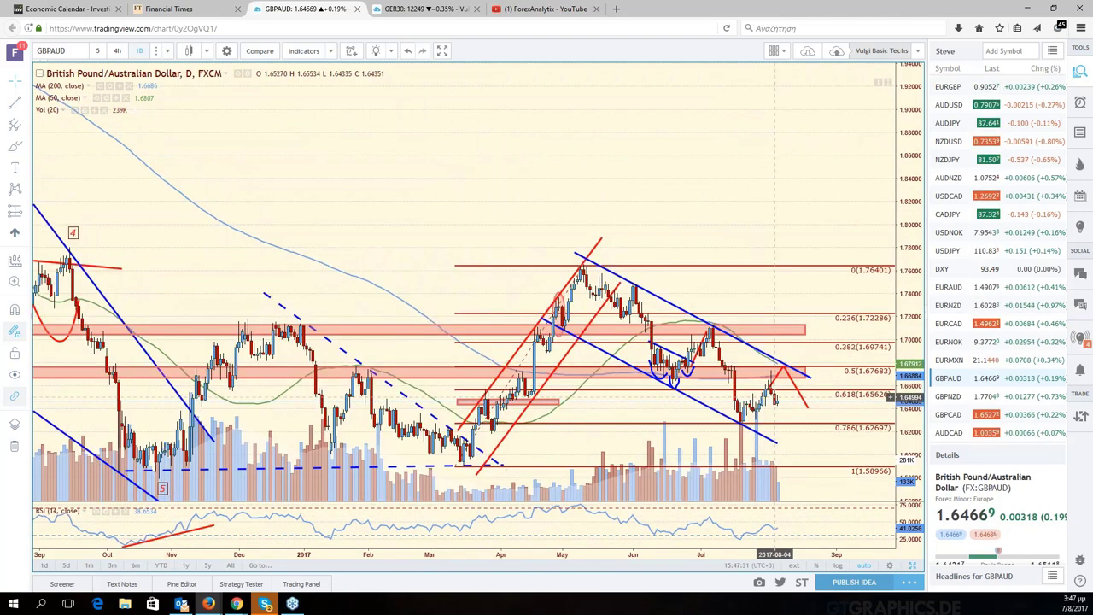
scroll(686, 336, up, 5)
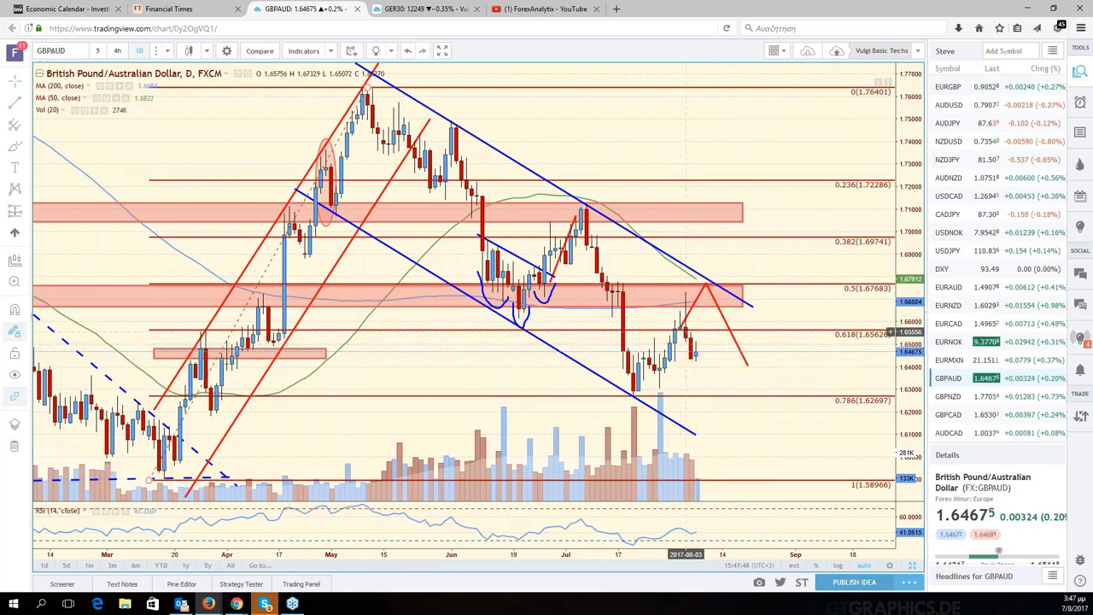
scroll(686, 338, down, 2)
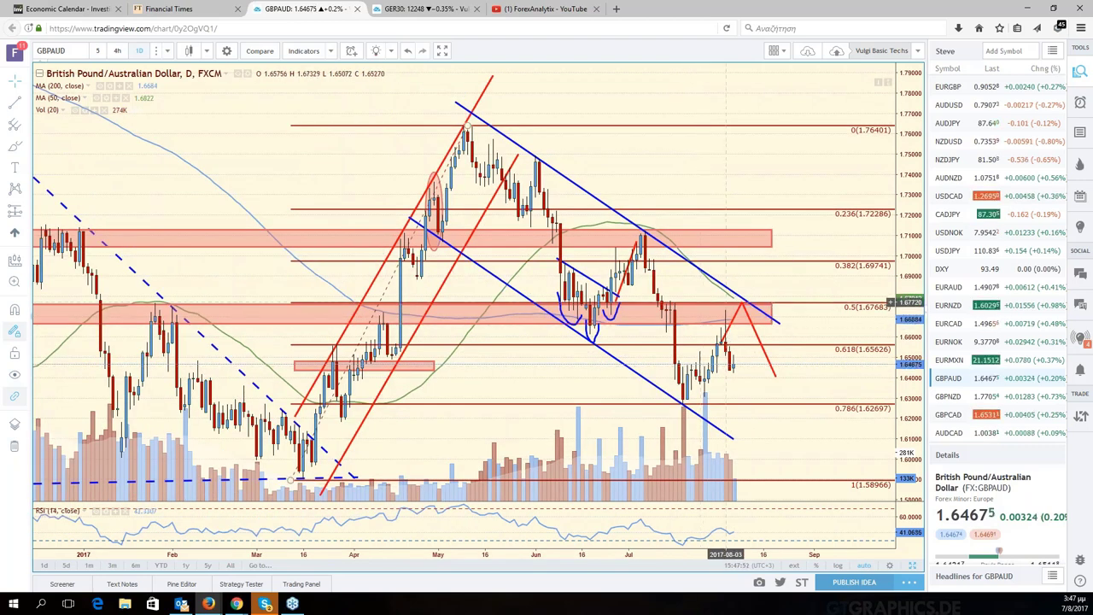
scroll(722, 339, up, 2)
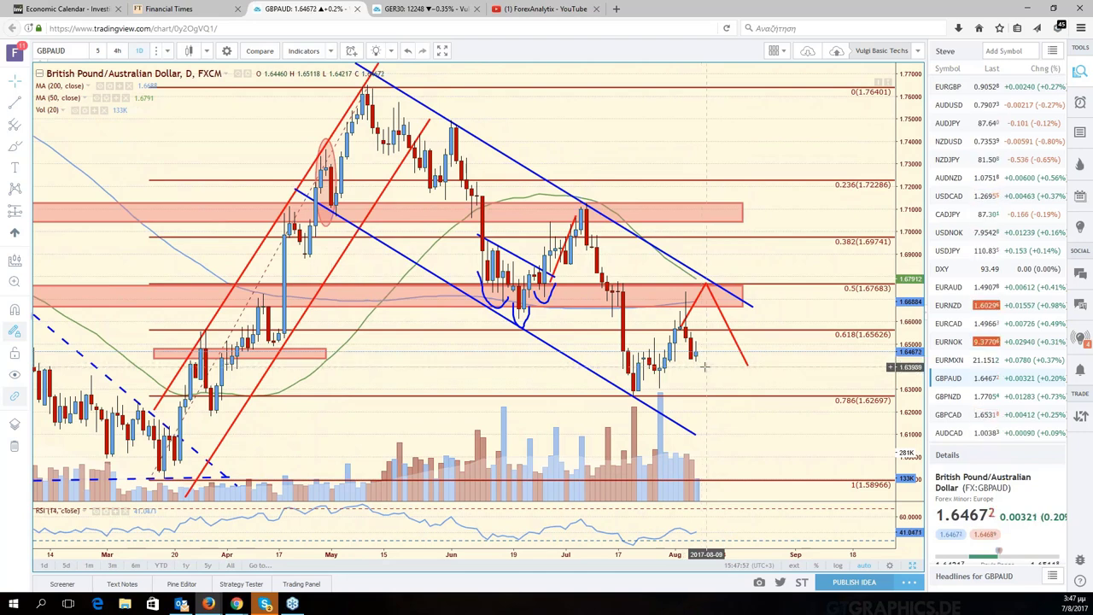
scroll(708, 363, down, 2)
scroll(721, 379, down, 2)
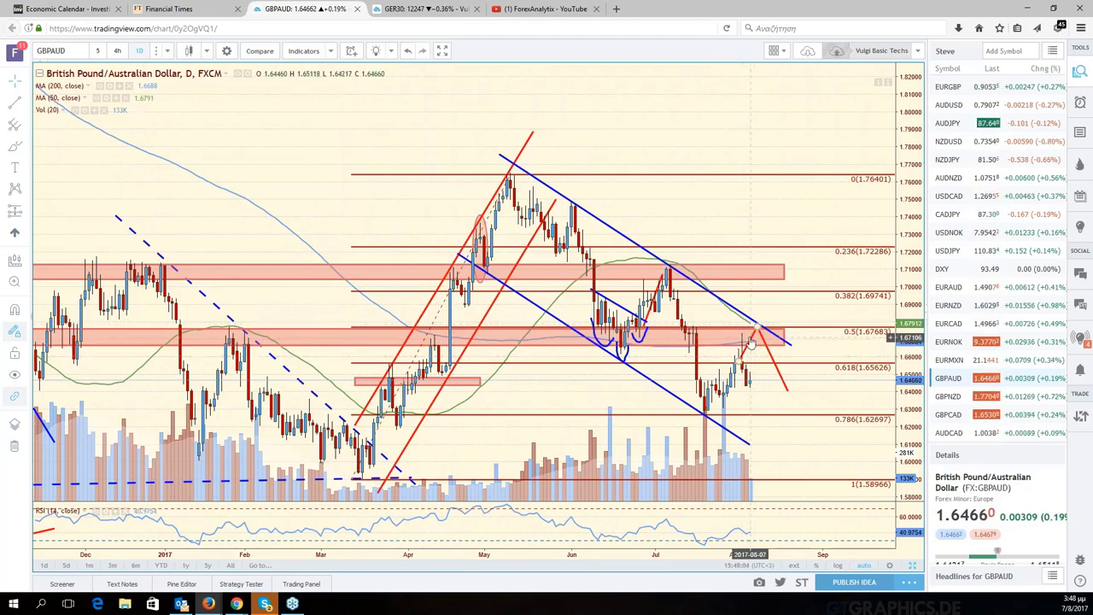
Reposition the red projected drop and lower the upper channel line's right end on GBPAUD
scroll(777, 400, down, 2)
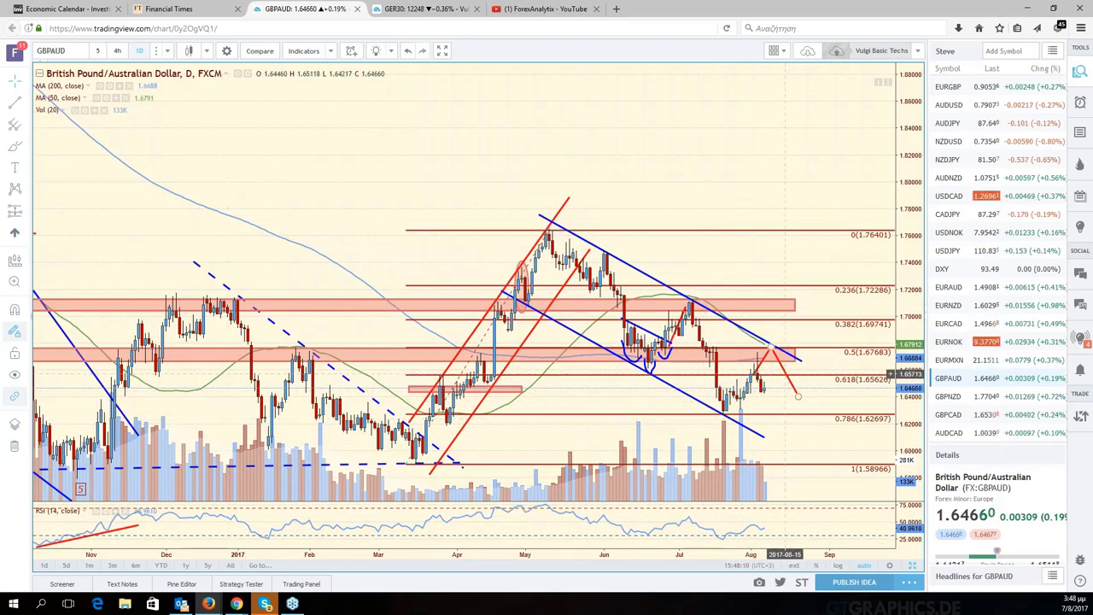
click(786, 376)
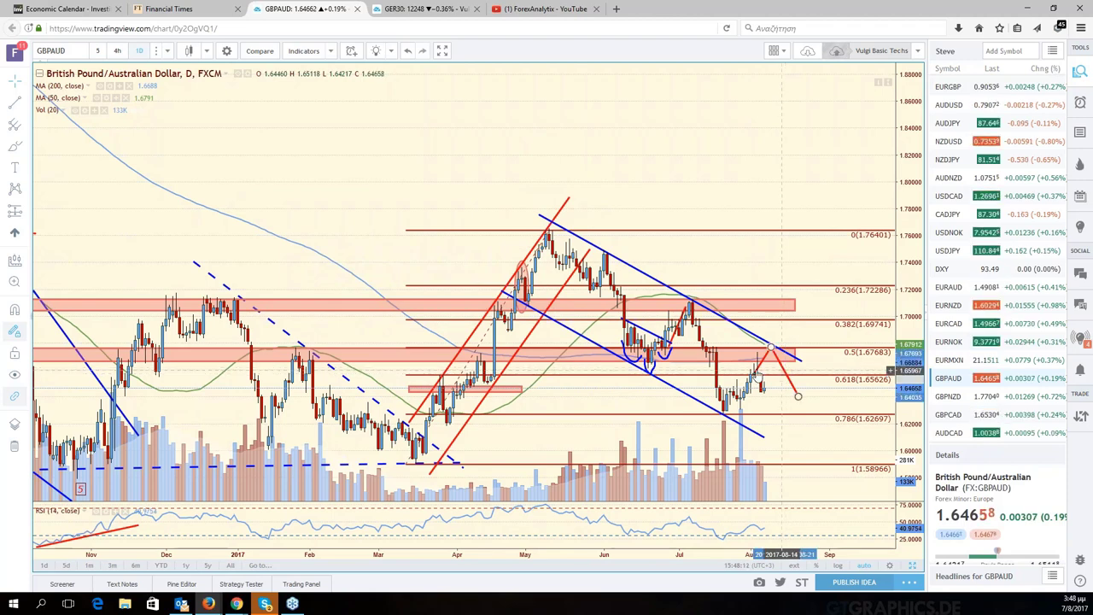
mouse_move(786, 376)
mouse_down()
mouse_move(747, 388)
mouse_move(820, 451)
mouse_move(803, 458)
mouse_move(816, 464)
mouse_up()
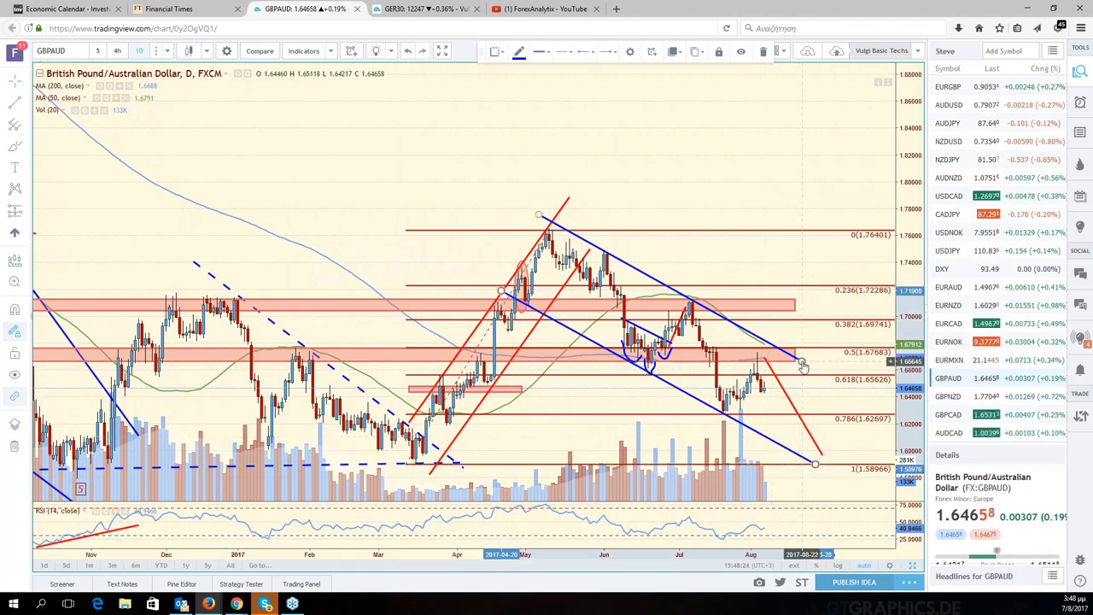
drag(848, 380, 853, 389)
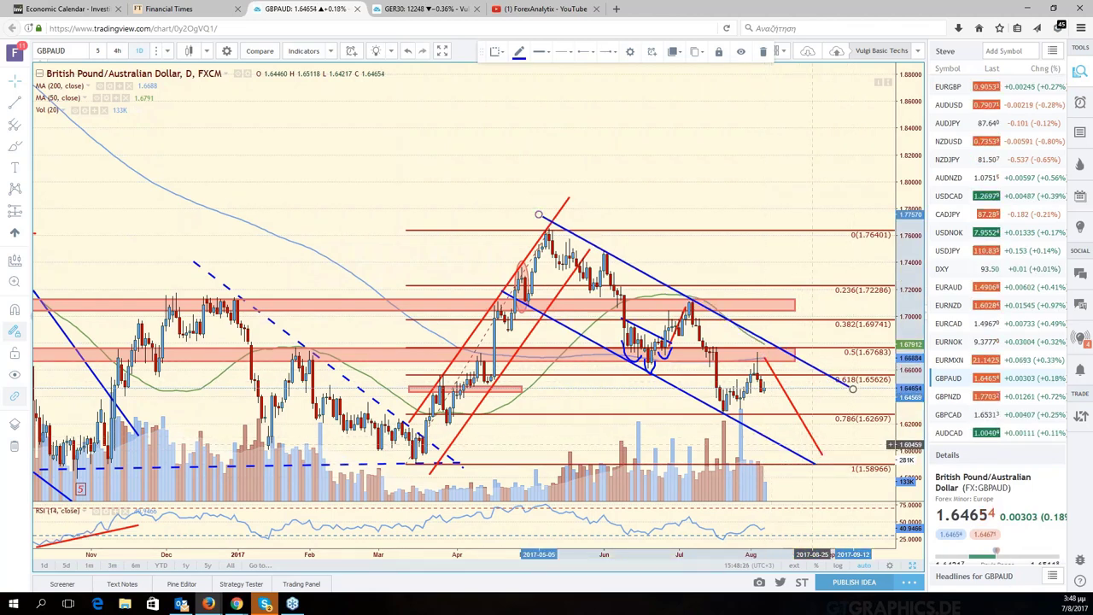
click(784, 397)
click(783, 396)
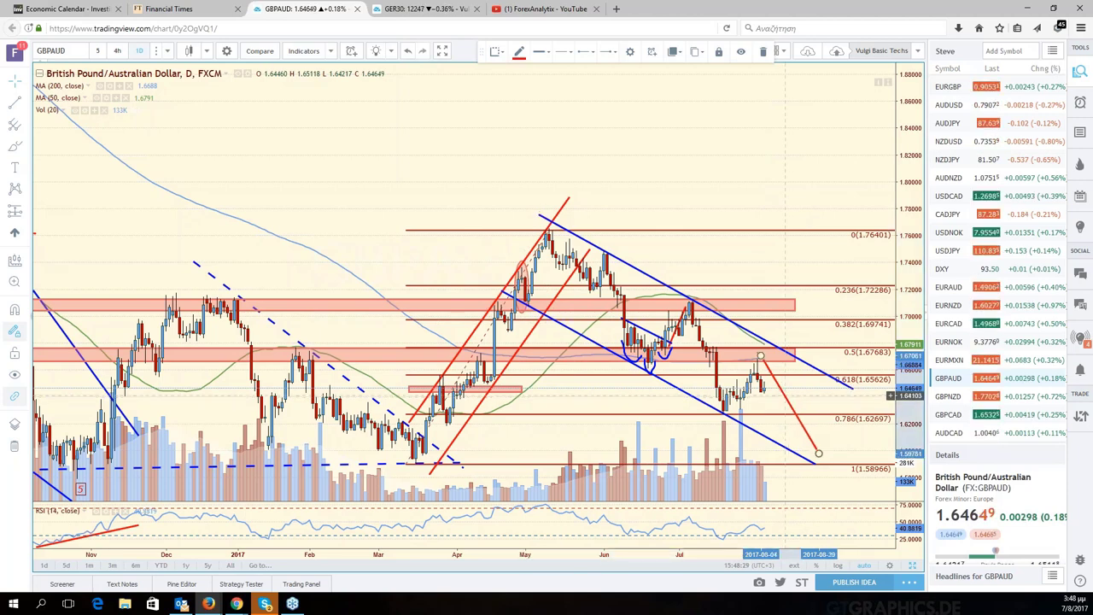
drag(783, 396, 783, 397)
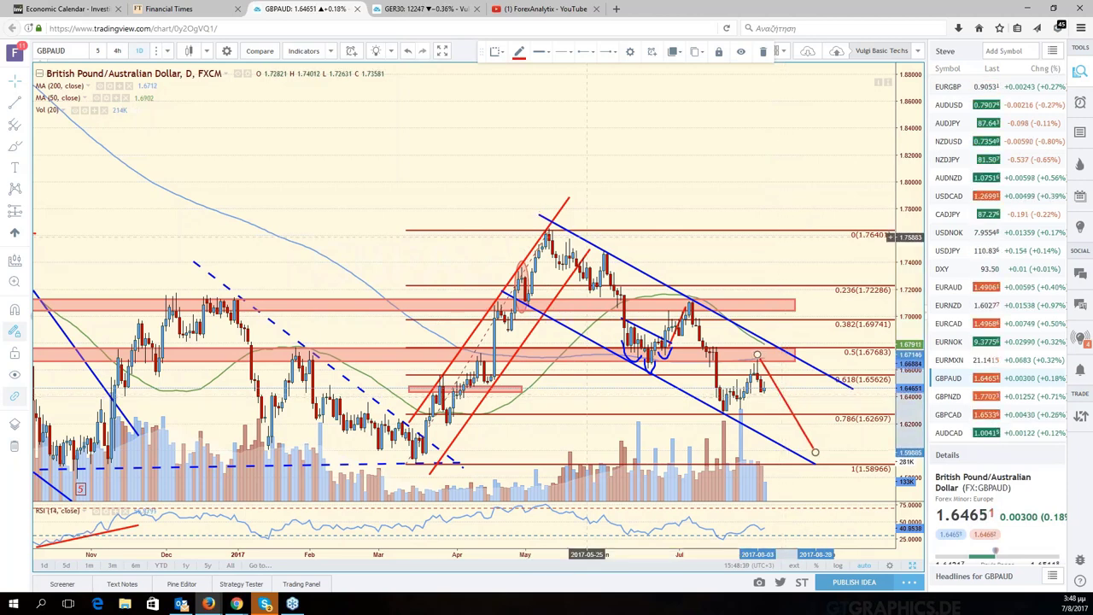
drag(815, 452, 805, 445)
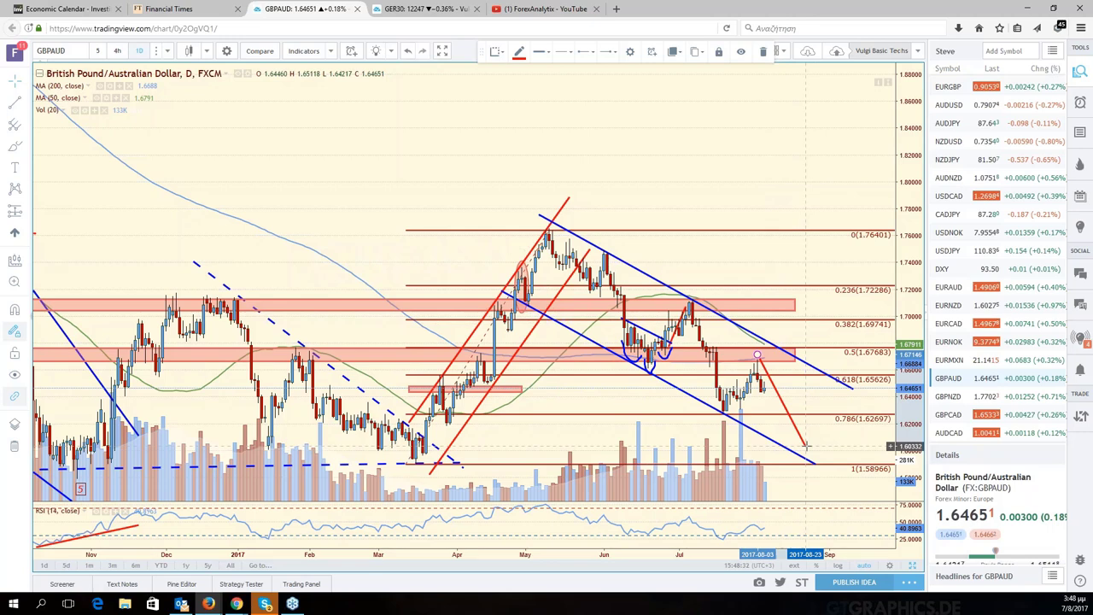
Draw a rising rebound leg from the projection's low, then switch to GBPNZD
click(807, 445)
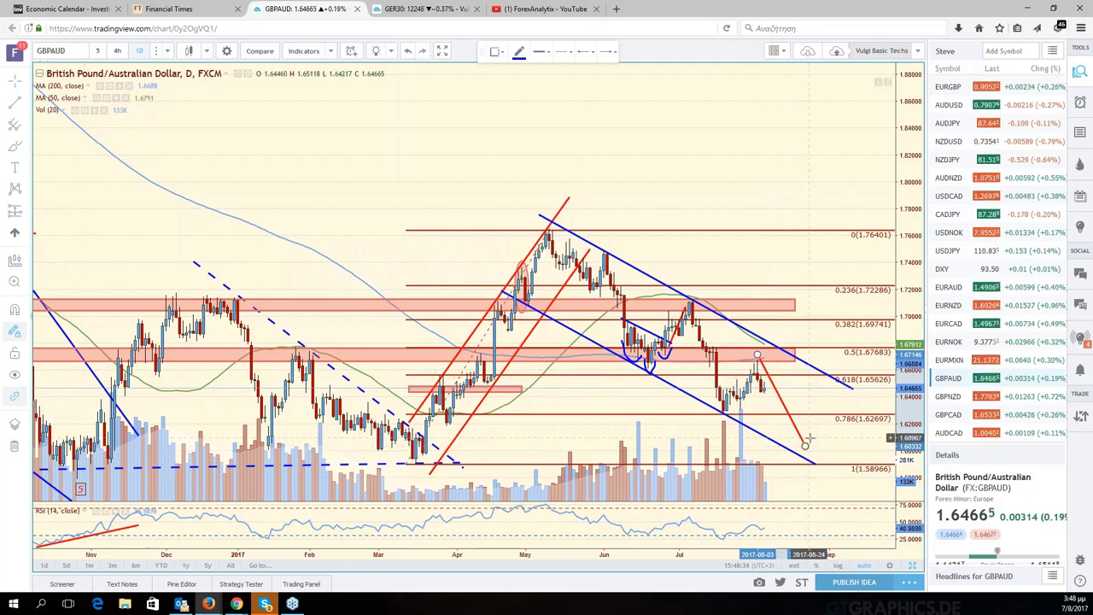
click(873, 369)
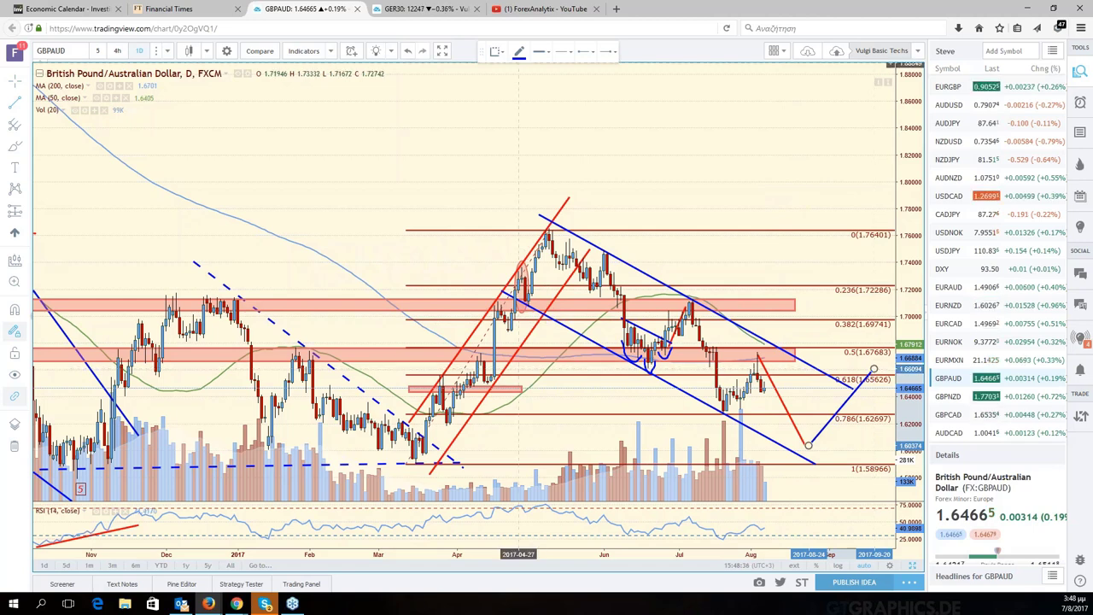
click(775, 164)
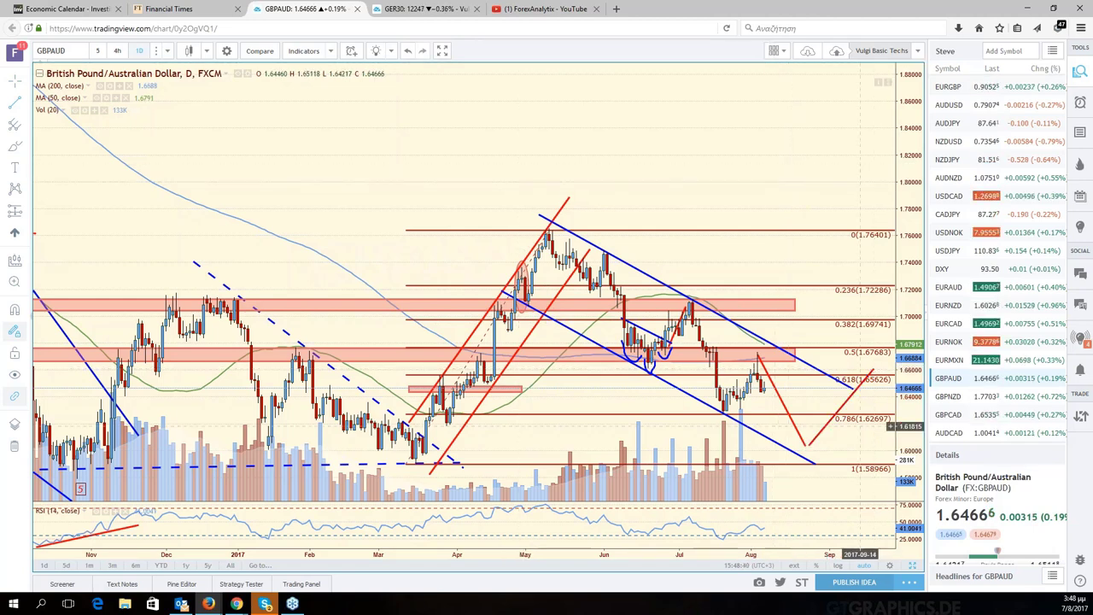
click(961, 402)
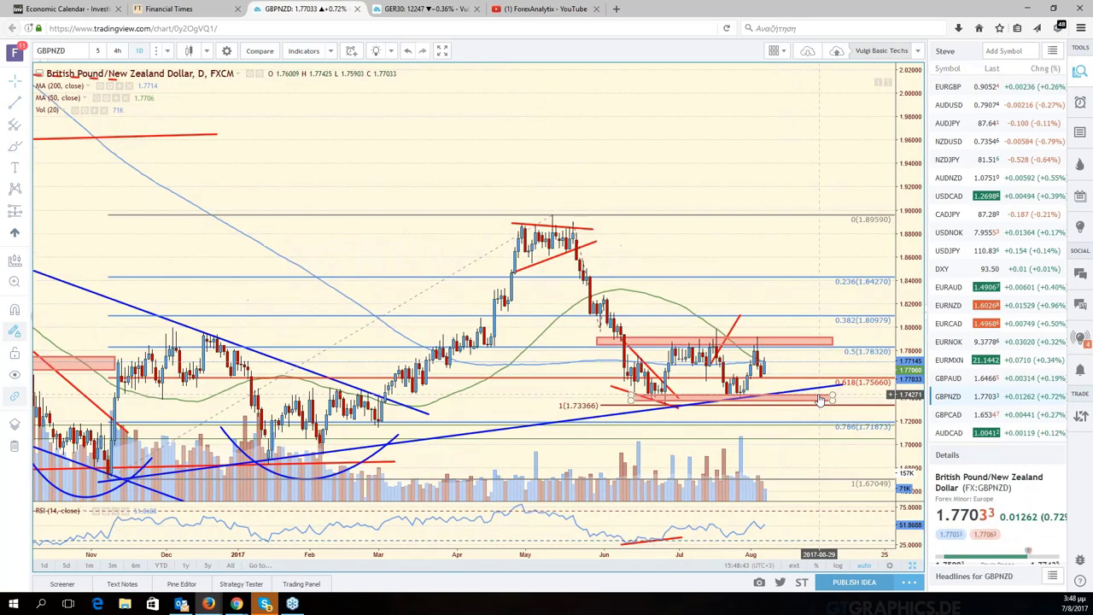
scroll(820, 399, down, 2)
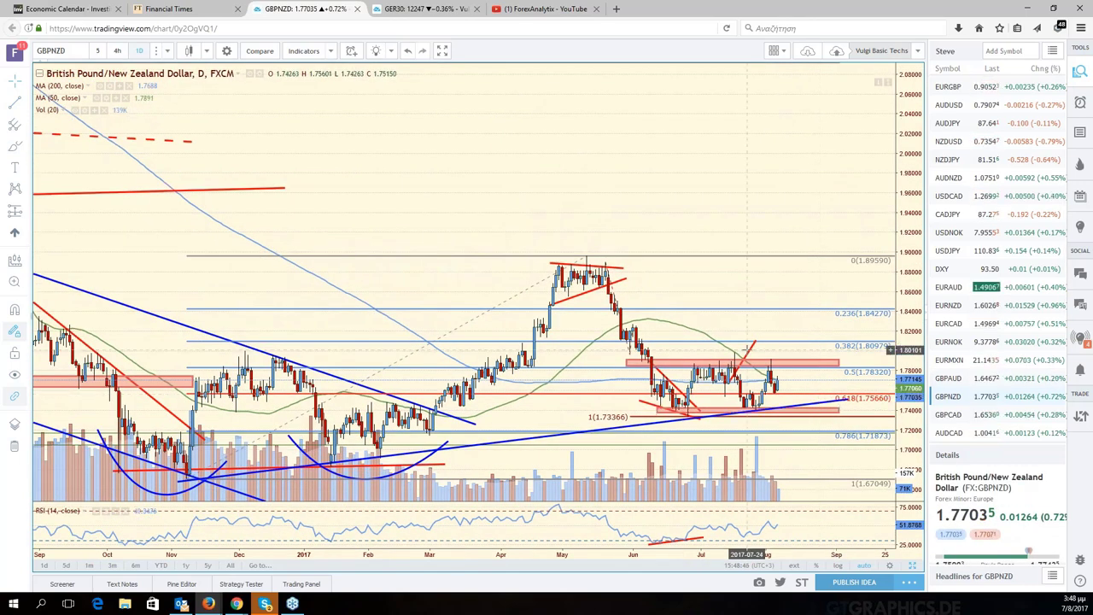
click(747, 353)
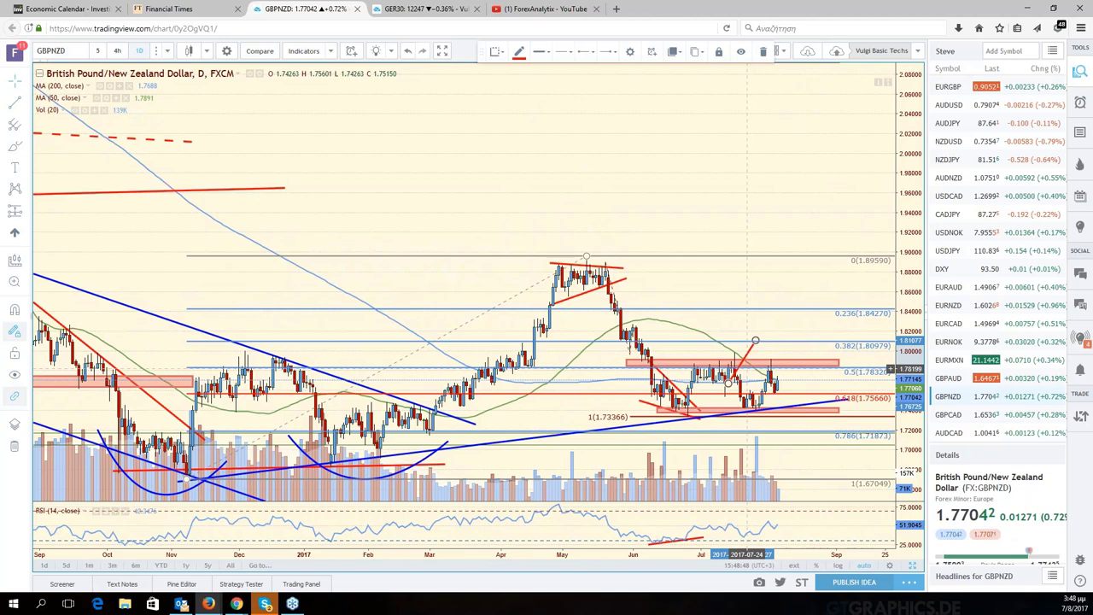
key(Delete)
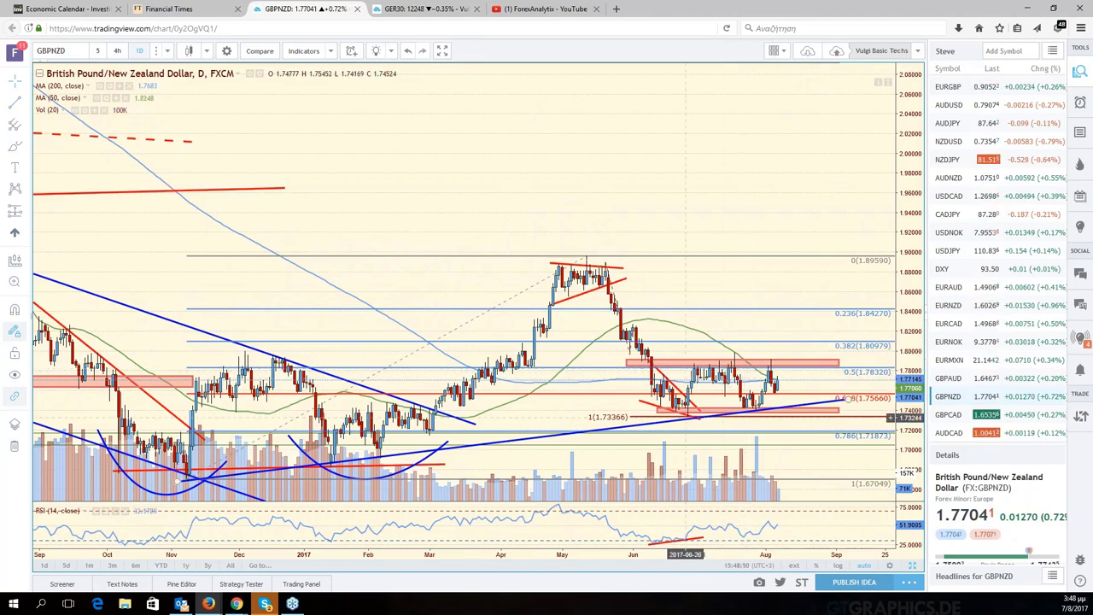
scroll(666, 393, up, 3)
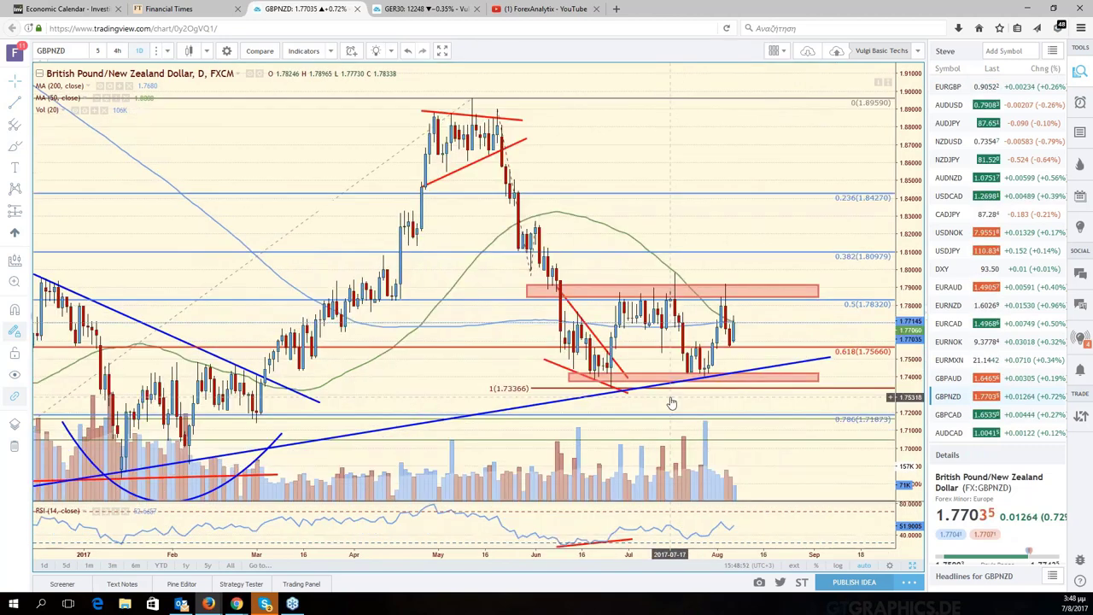
scroll(672, 402, down, 3)
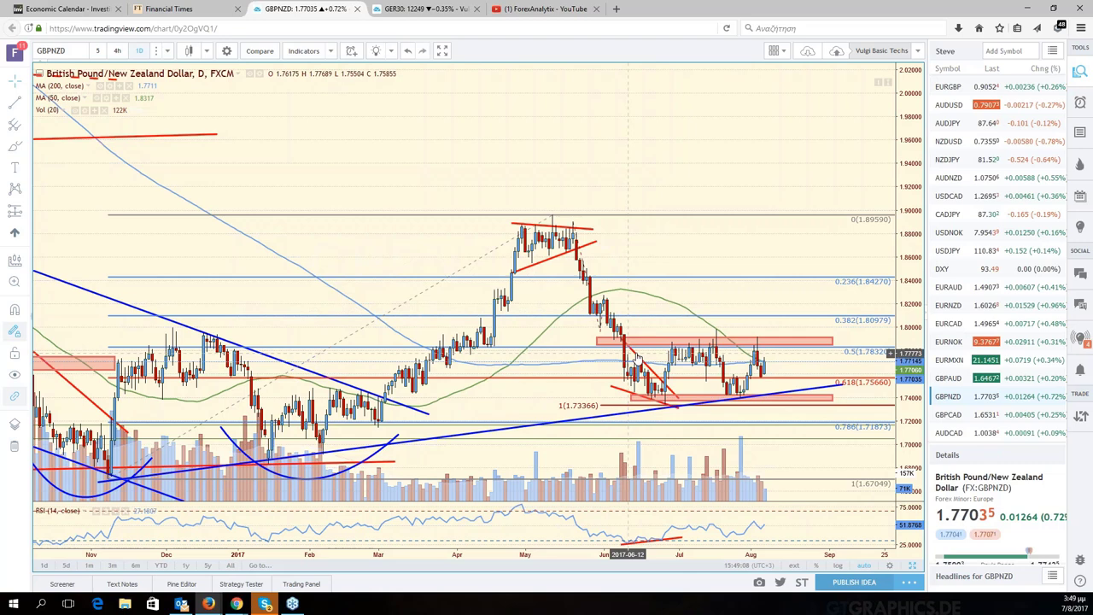
scroll(636, 357, down, 3)
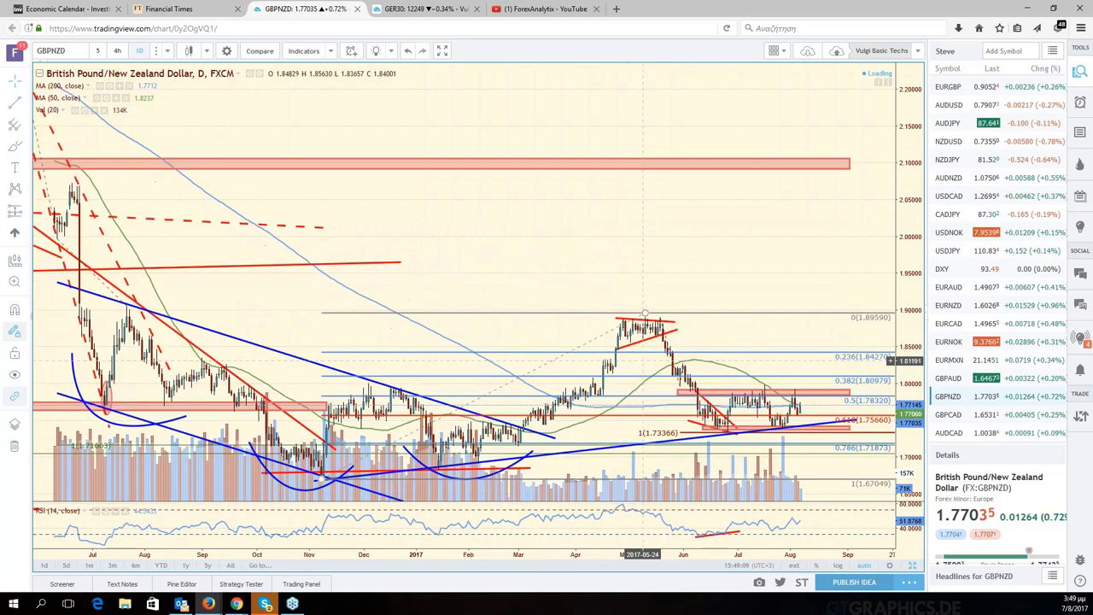
scroll(639, 309, up, 2)
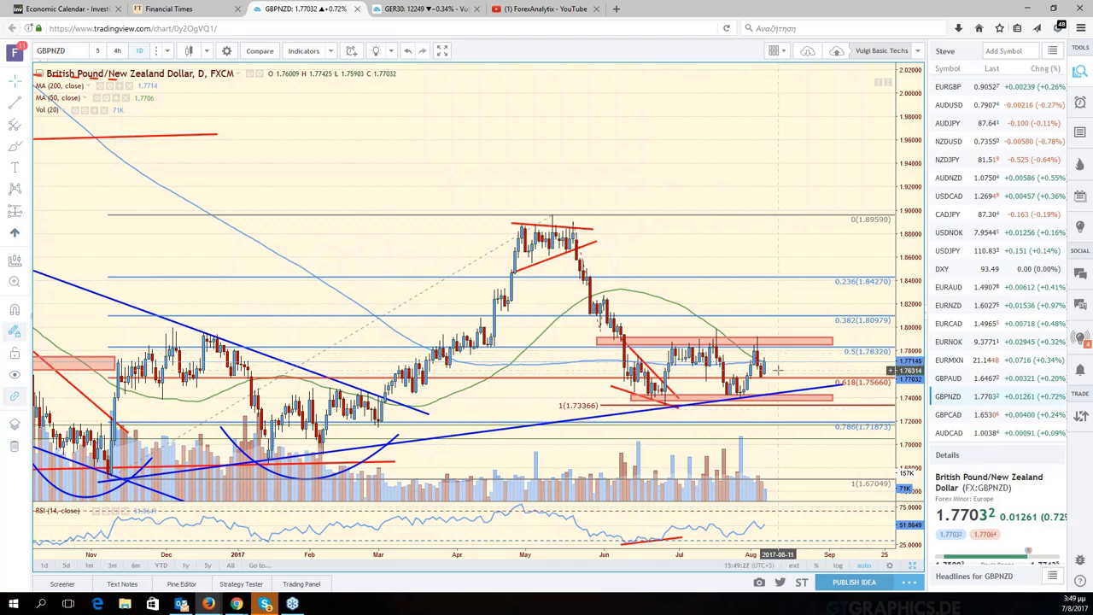
scroll(778, 369, down, 2)
scroll(779, 370, up, 2)
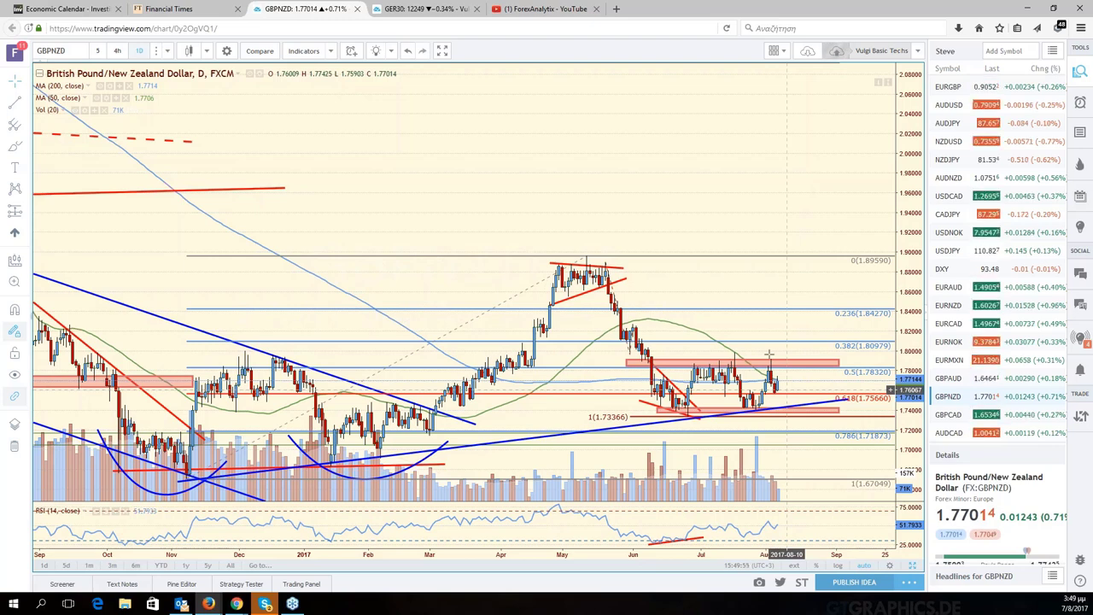
scroll(970, 376, down, 1)
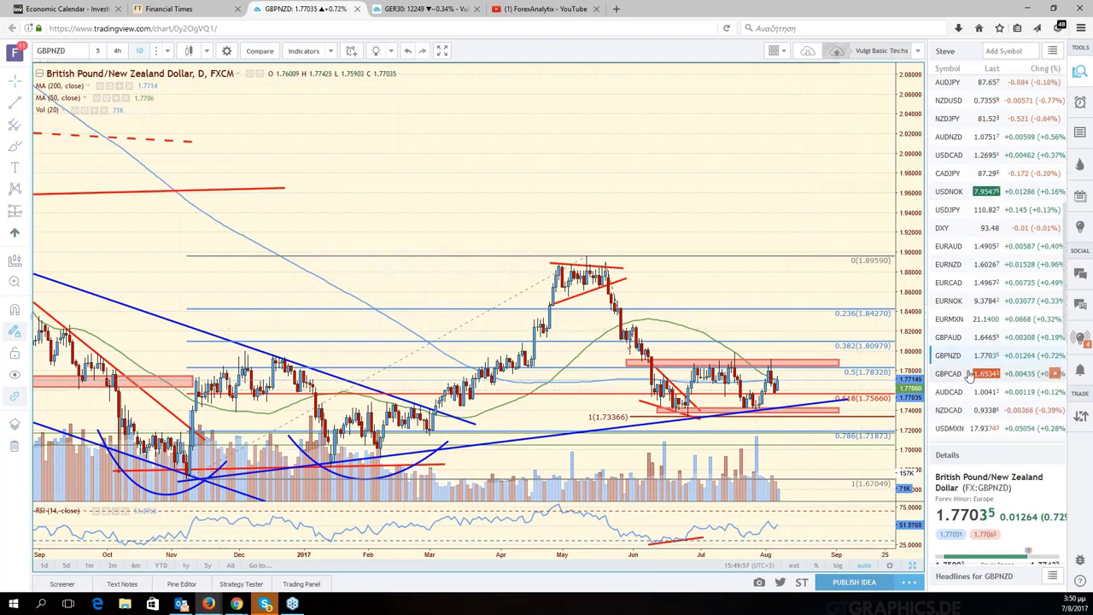
Load GBPCAD and draw a red line from the latest price up to the 0.236 Fib level
click(971, 376)
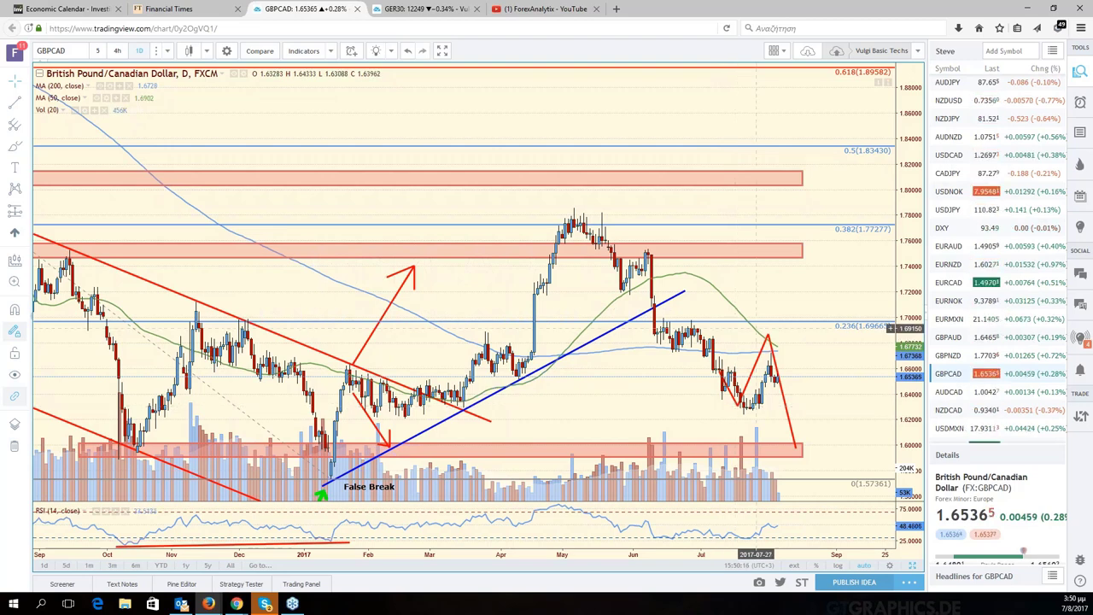
scroll(783, 454, down, 3)
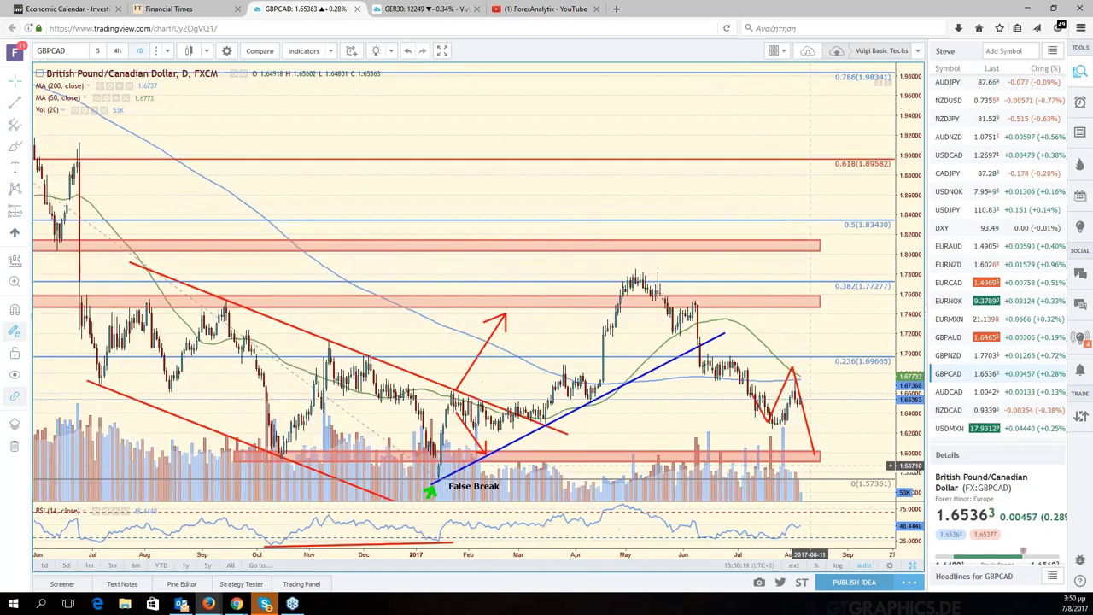
scroll(809, 466, up, 3)
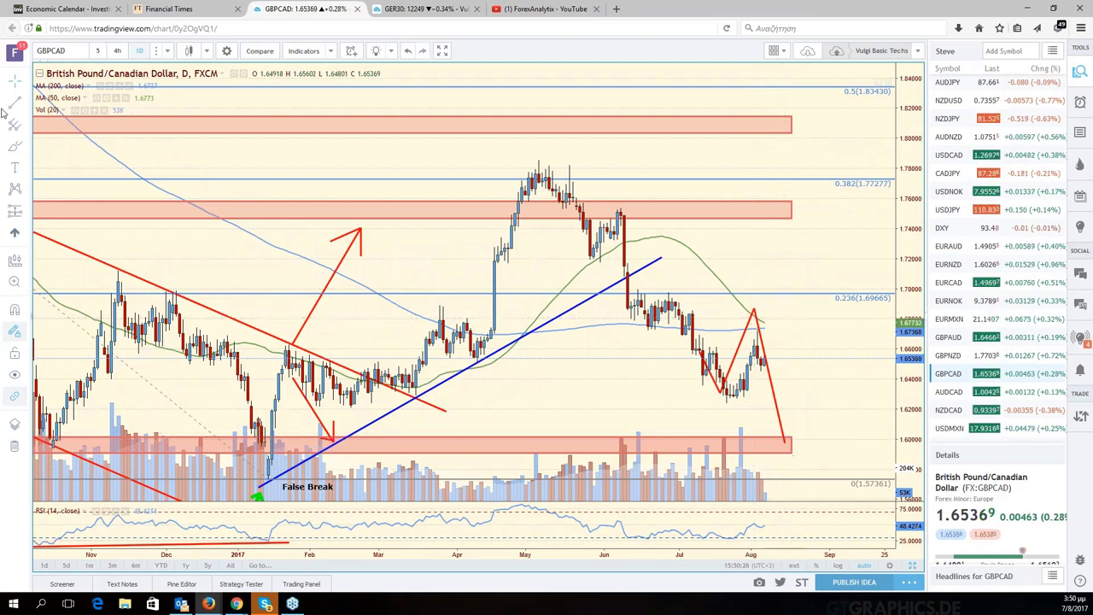
click(713, 357)
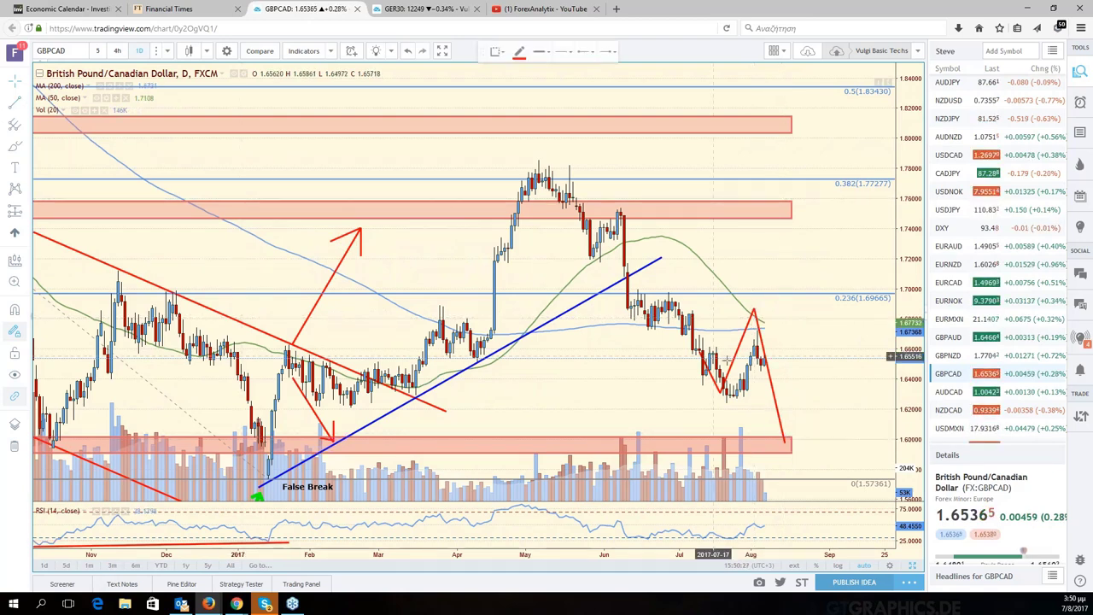
click(808, 296)
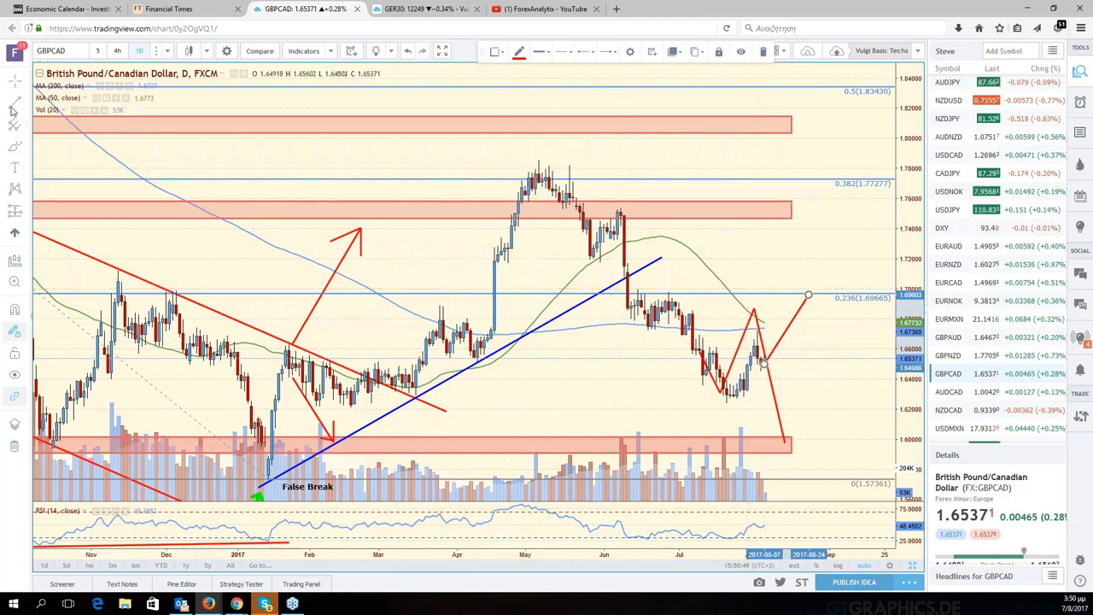
Draw a red falling line from mid-April to August on GBPCAD and clone it onto the May highs
click(597, 244)
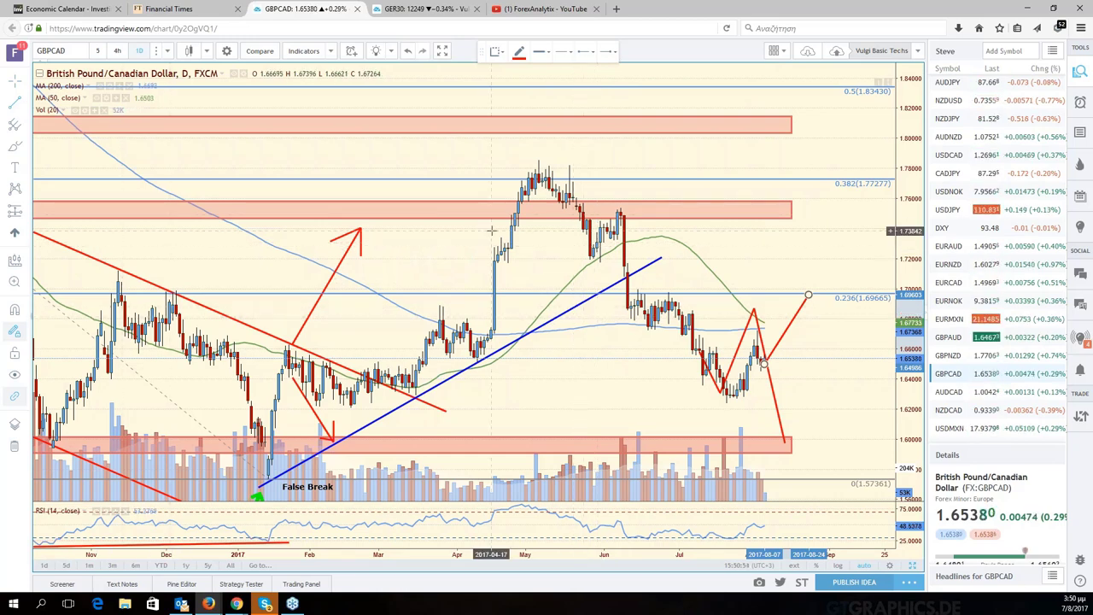
drag(492, 231, 785, 446)
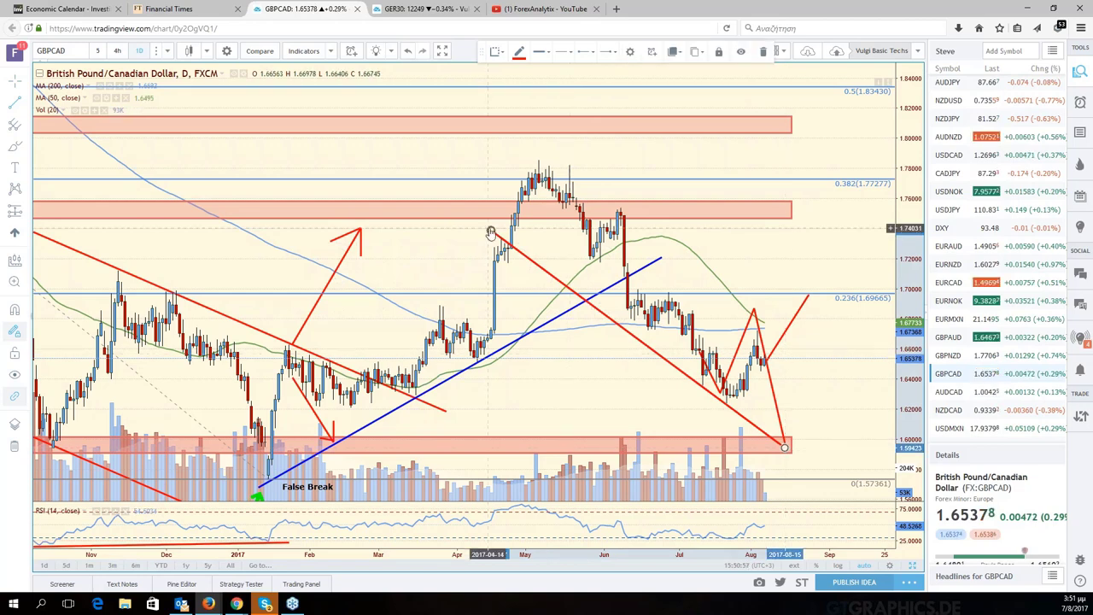
drag(491, 232, 486, 214)
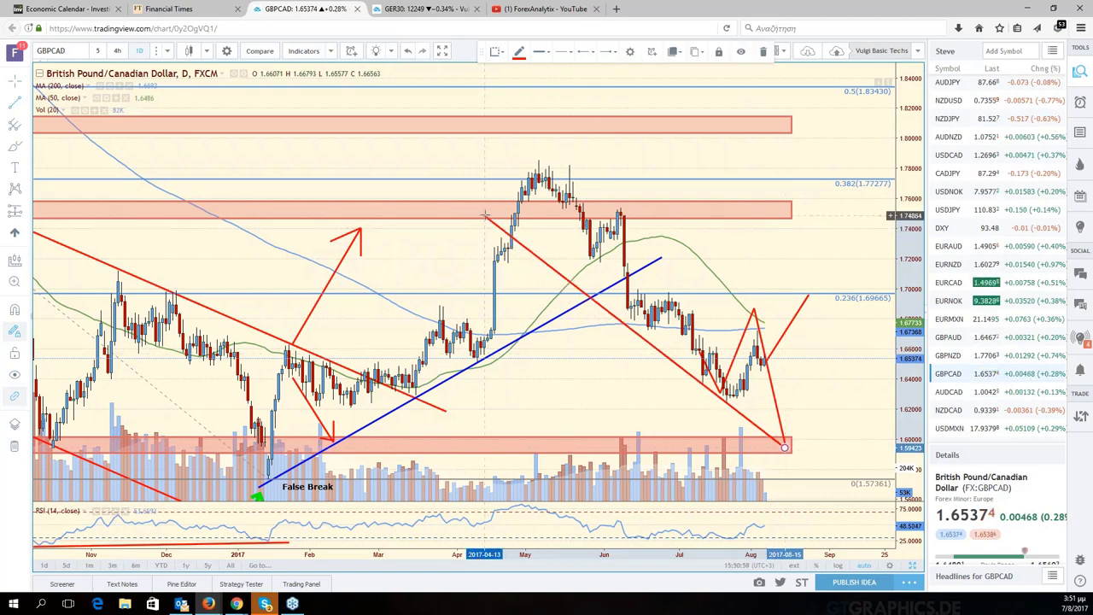
right_click(671, 359)
click(716, 488)
drag(675, 362, 720, 285)
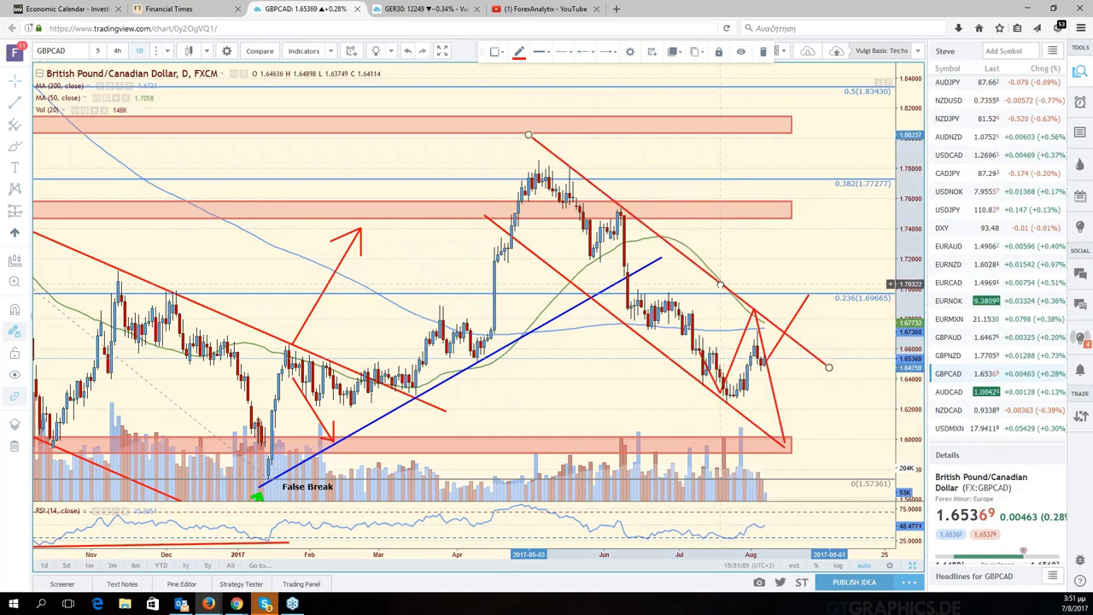
click(816, 255)
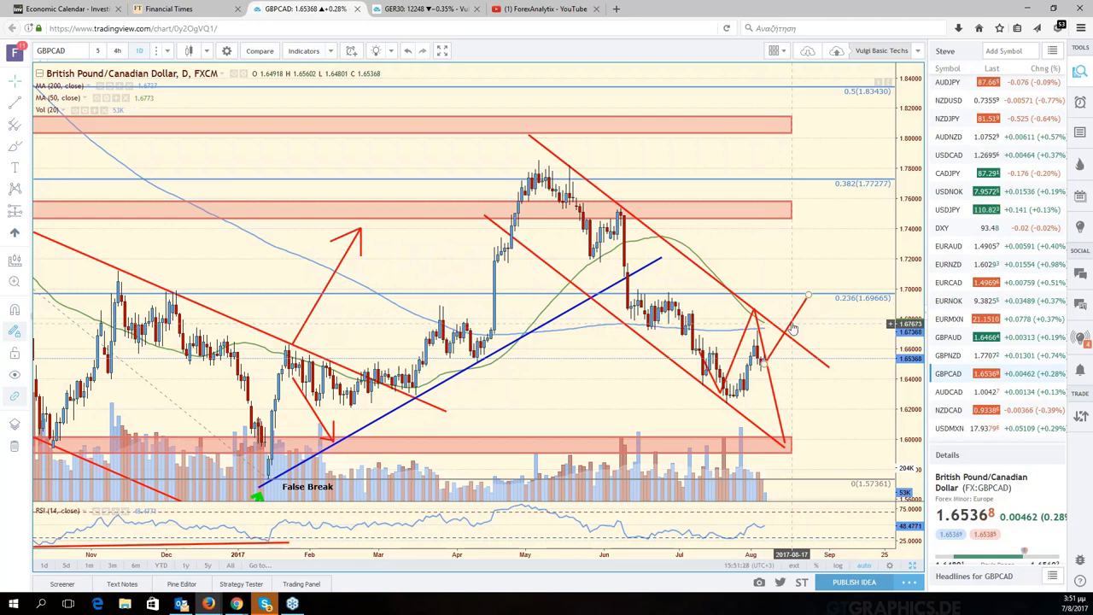
Move the upward GBPCAD projection to start at the upper channel line and reframe the chart
mouse_move(785, 327)
mouse_down()
mouse_move(829, 258)
mouse_move(817, 292)
mouse_up()
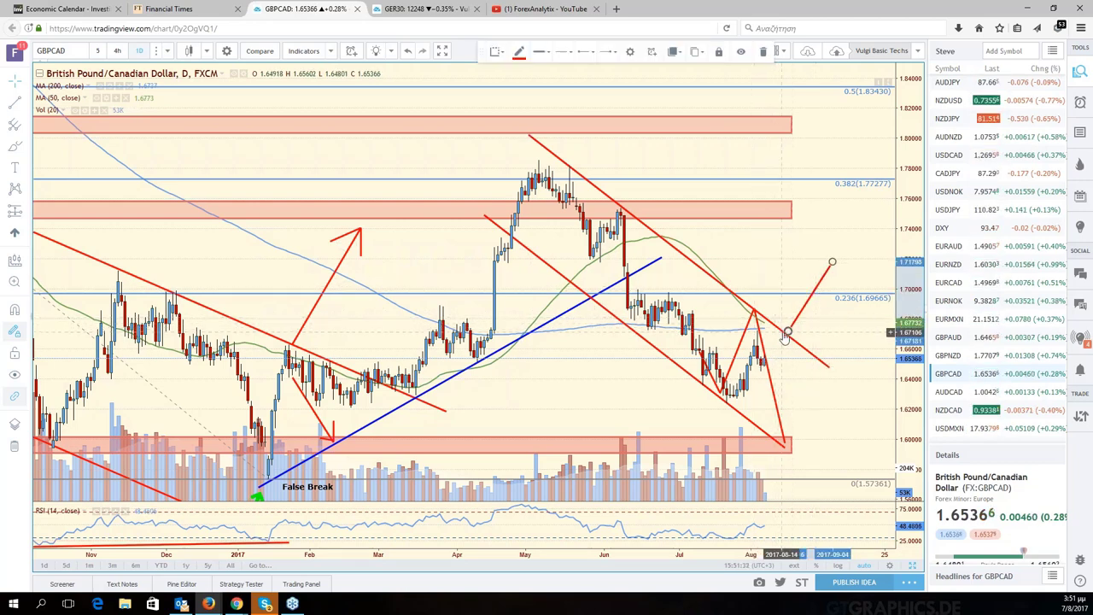
click(763, 352)
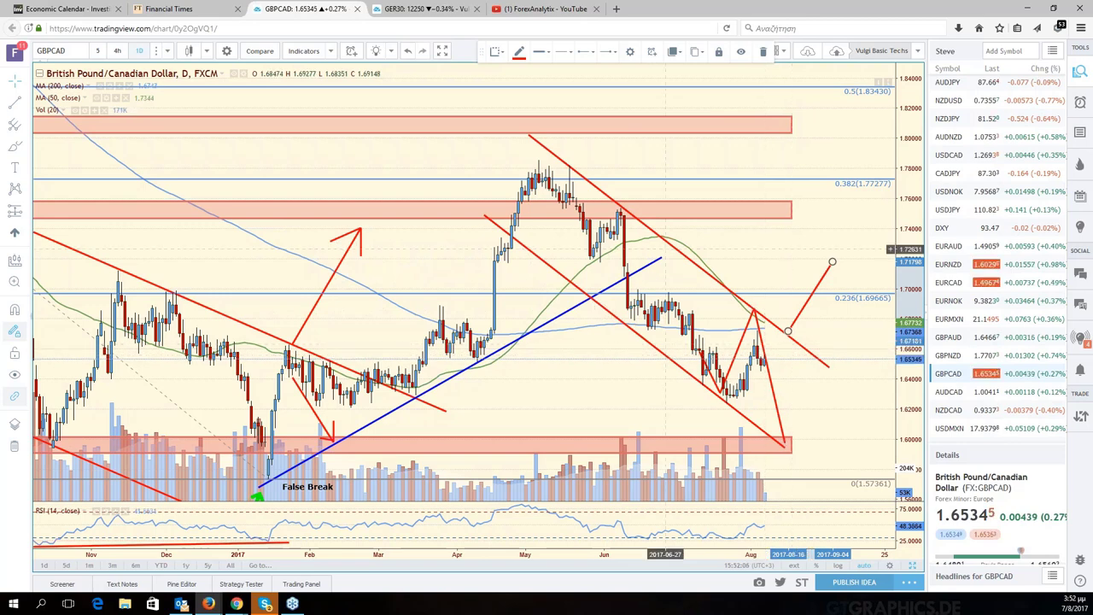
scroll(709, 228, down, 3)
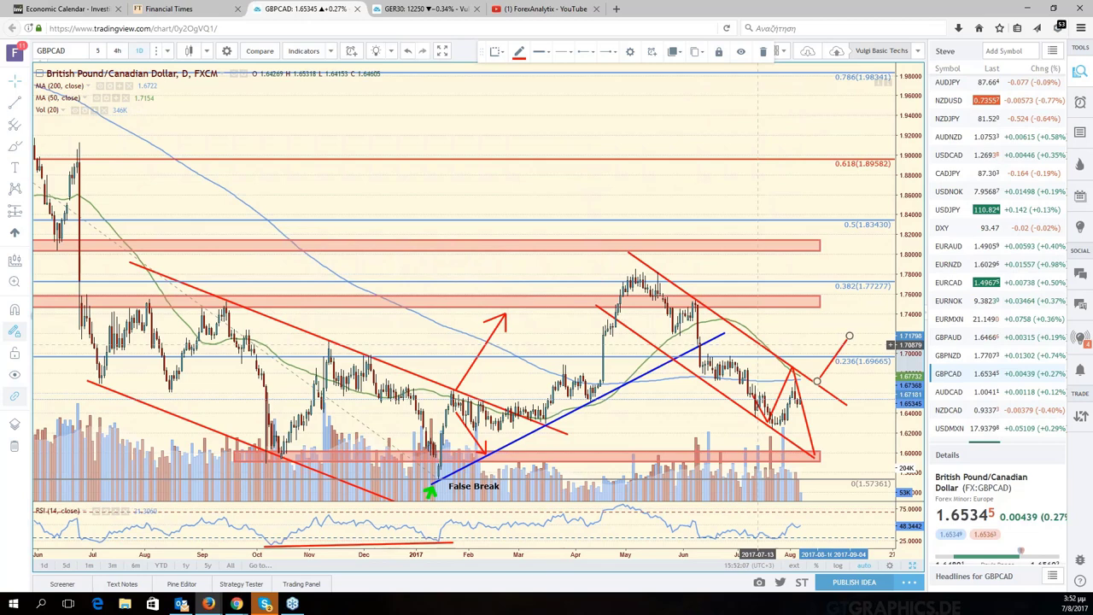
scroll(757, 345, down, 2)
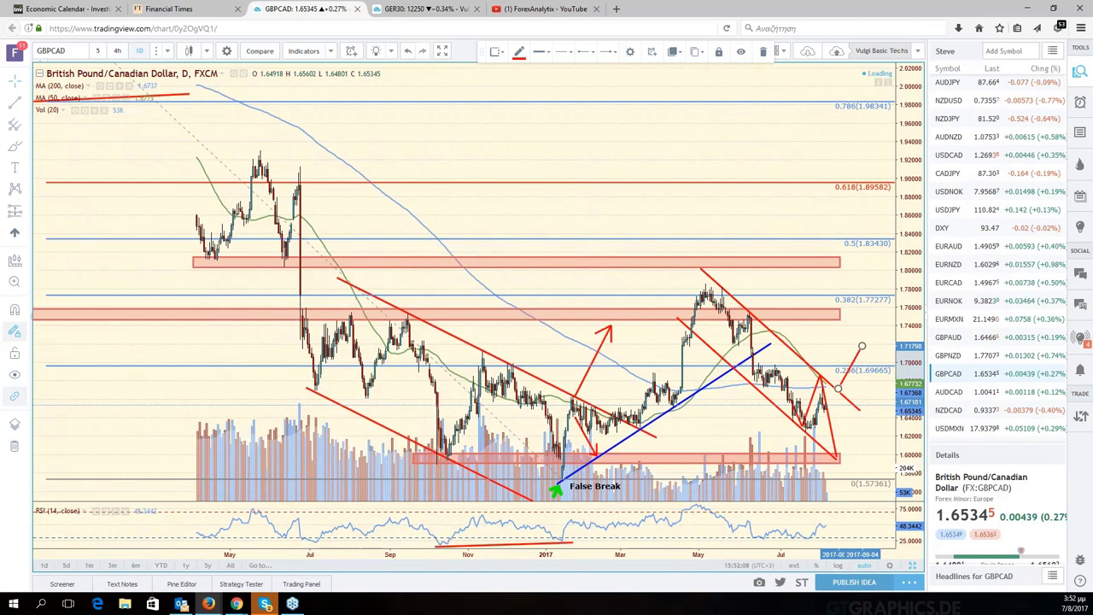
scroll(650, 395, down, 2)
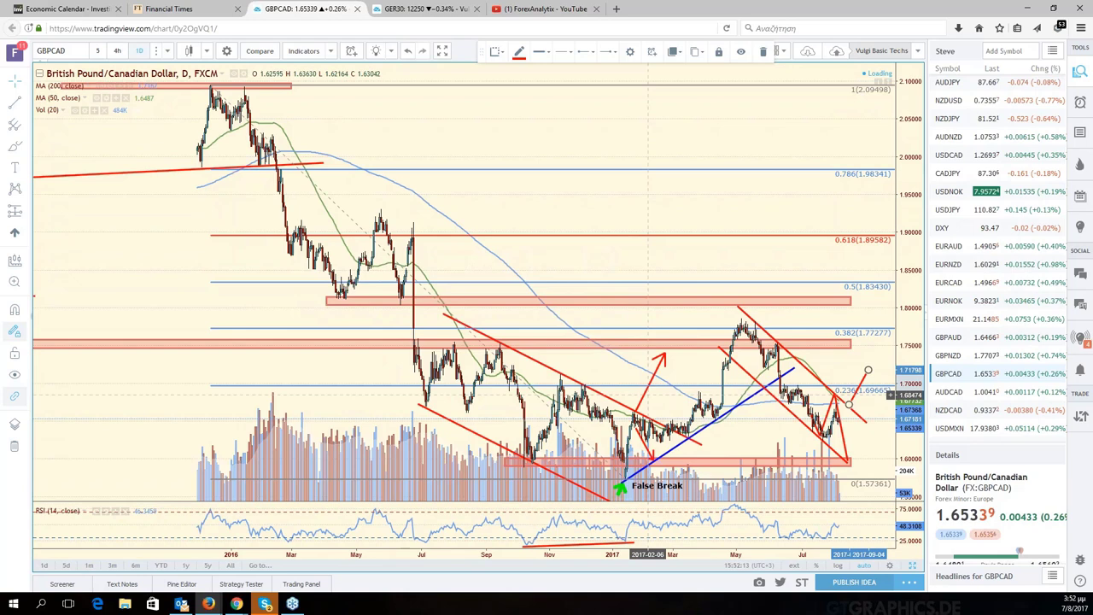
scroll(583, 361, down, 2)
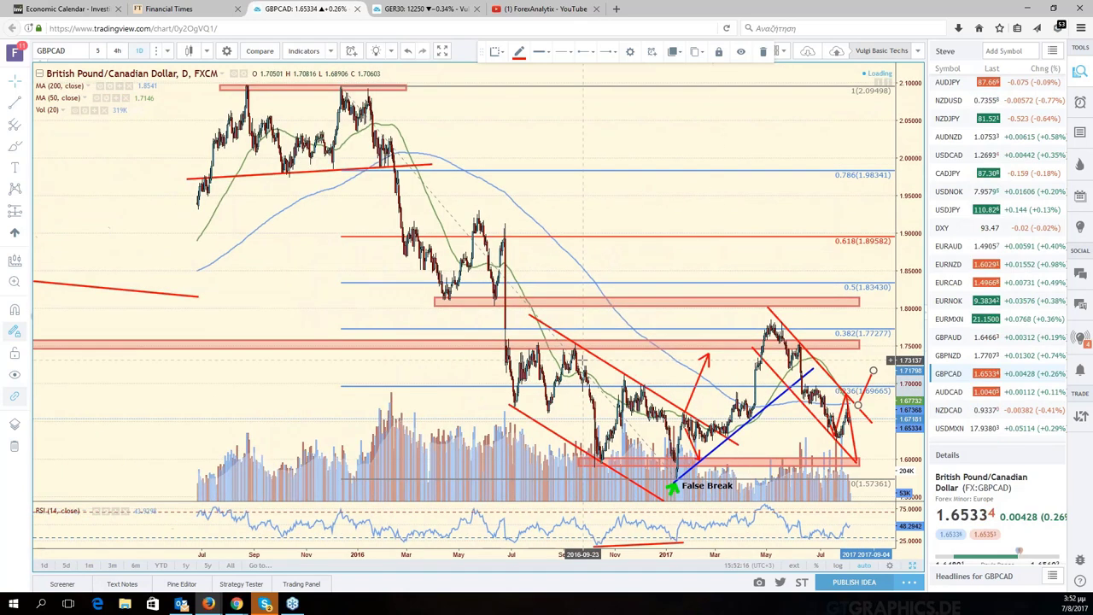
scroll(623, 379, up, 4)
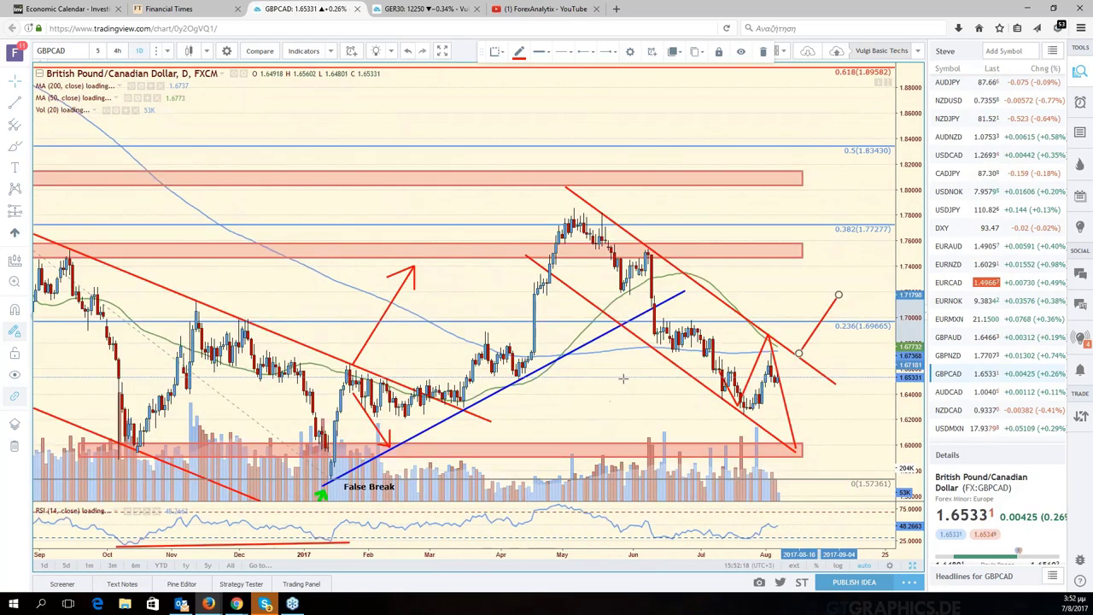
scroll(624, 379, up, 1)
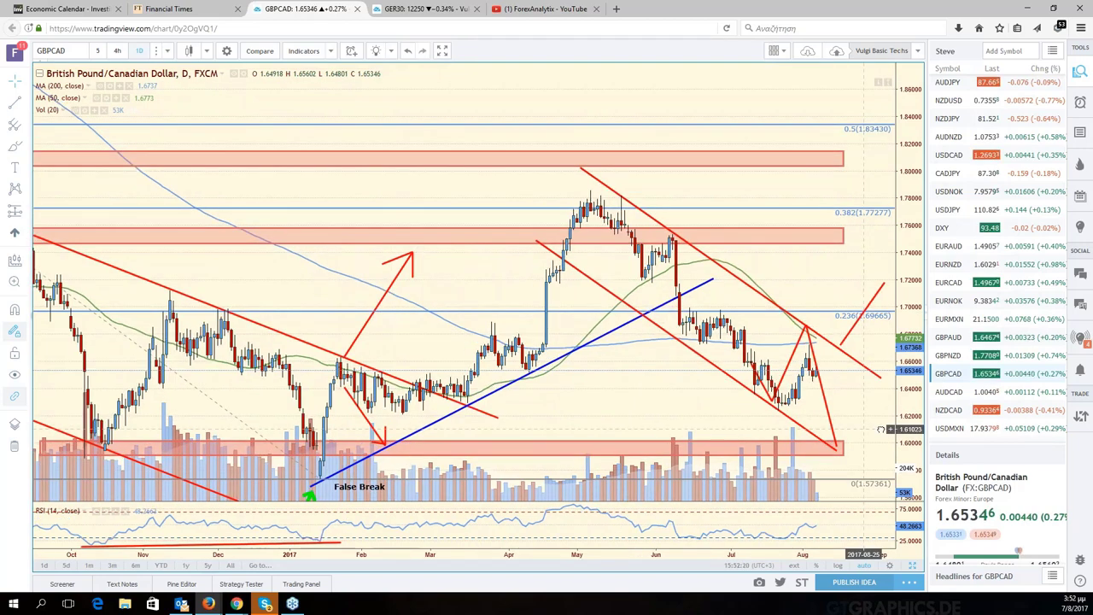
drag(881, 429, 903, 432)
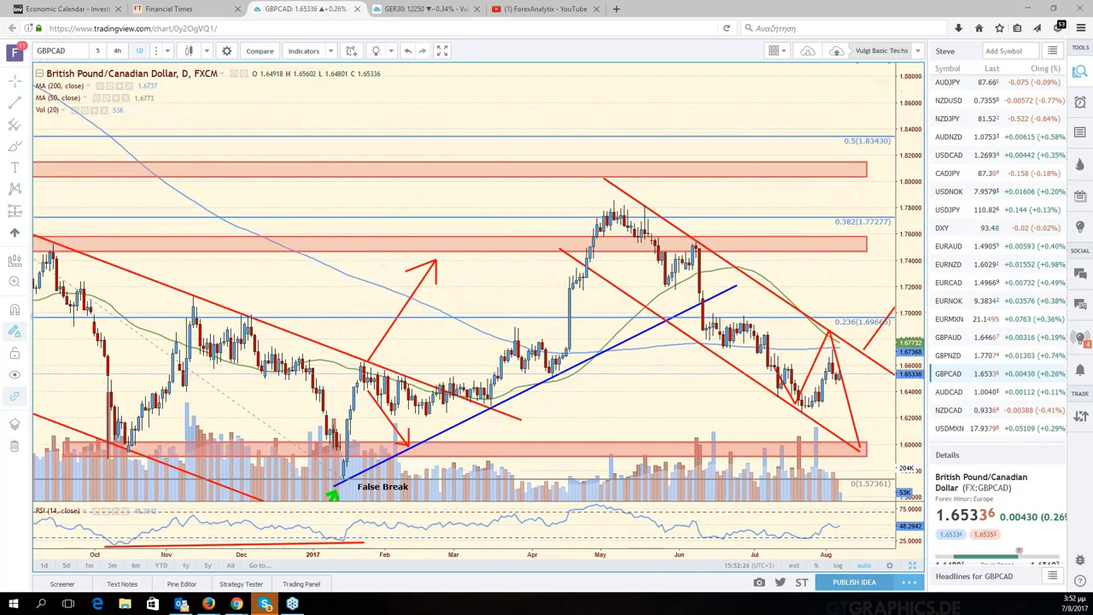
click(914, 565)
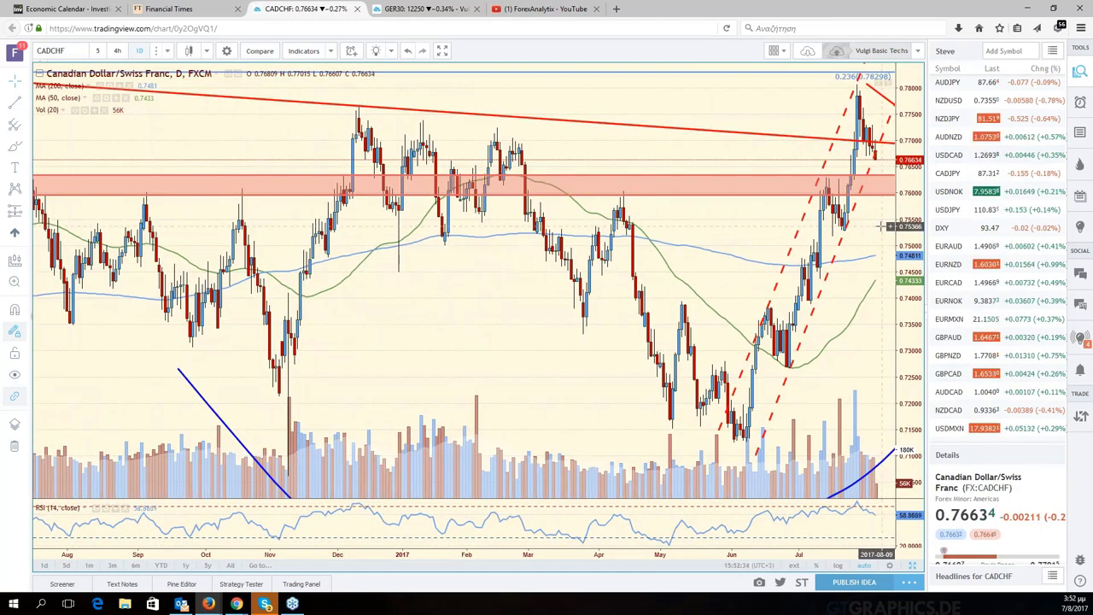
drag(882, 226, 745, 282)
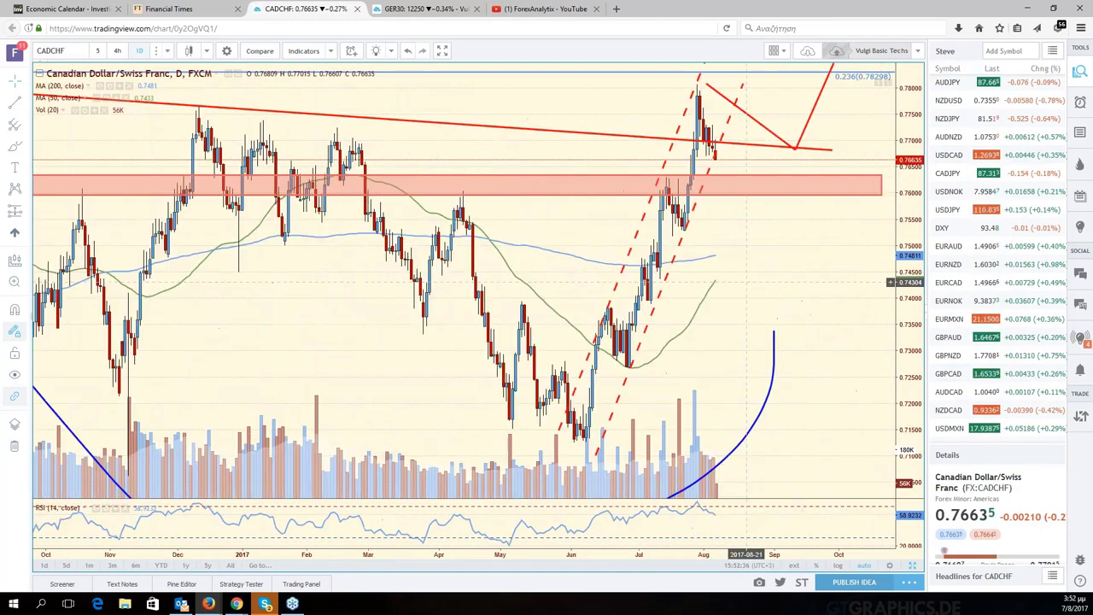
scroll(746, 282, down, 3)
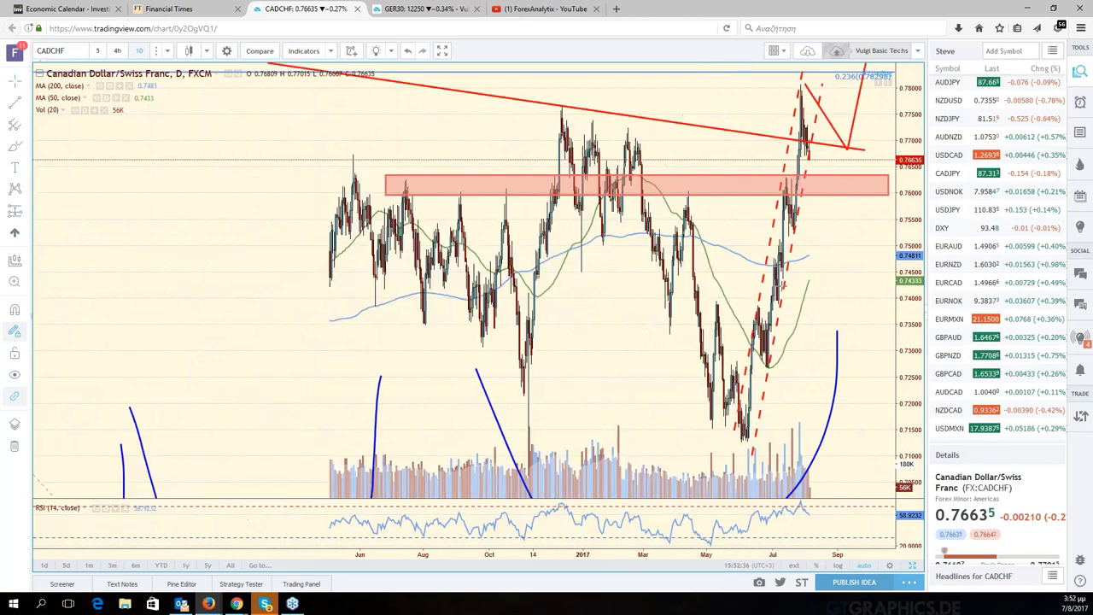
scroll(832, 270, down, 3)
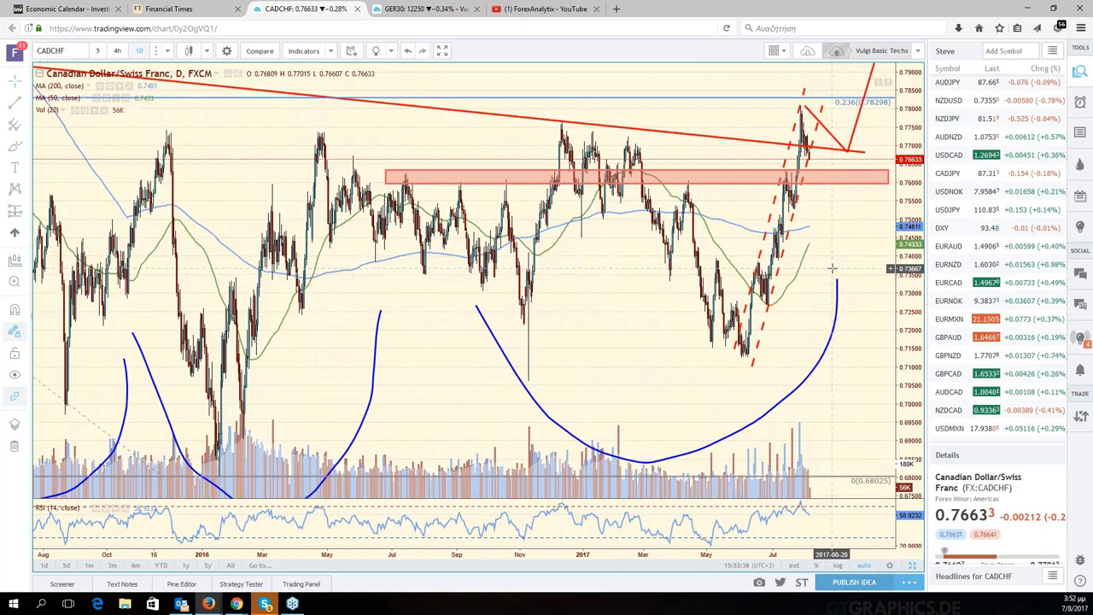
scroll(833, 269, down, 3)
scroll(744, 342, down, 3)
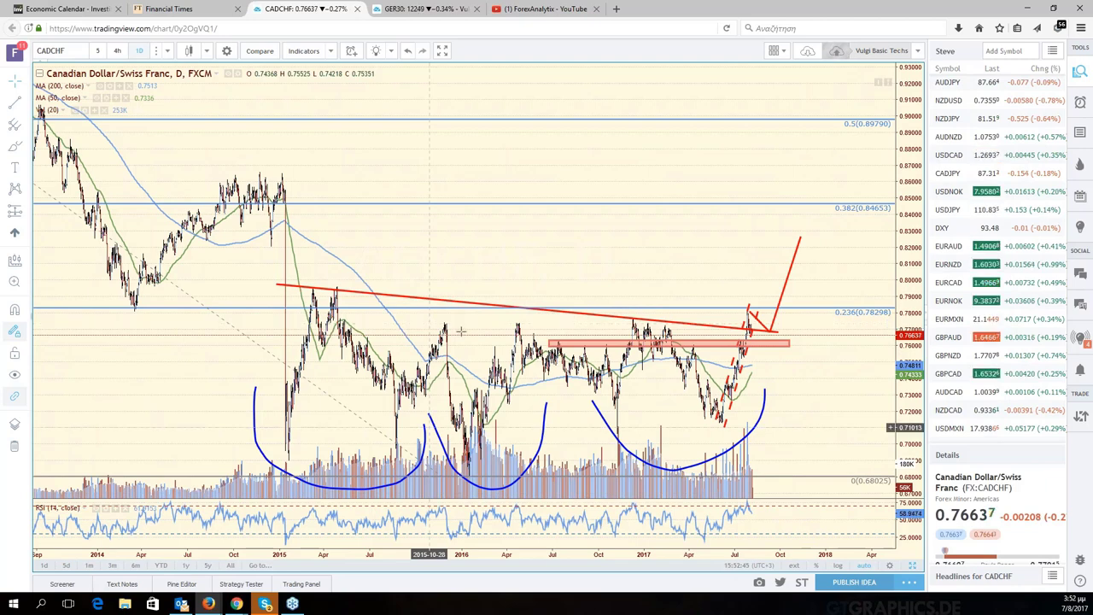
scroll(462, 331, up, 2)
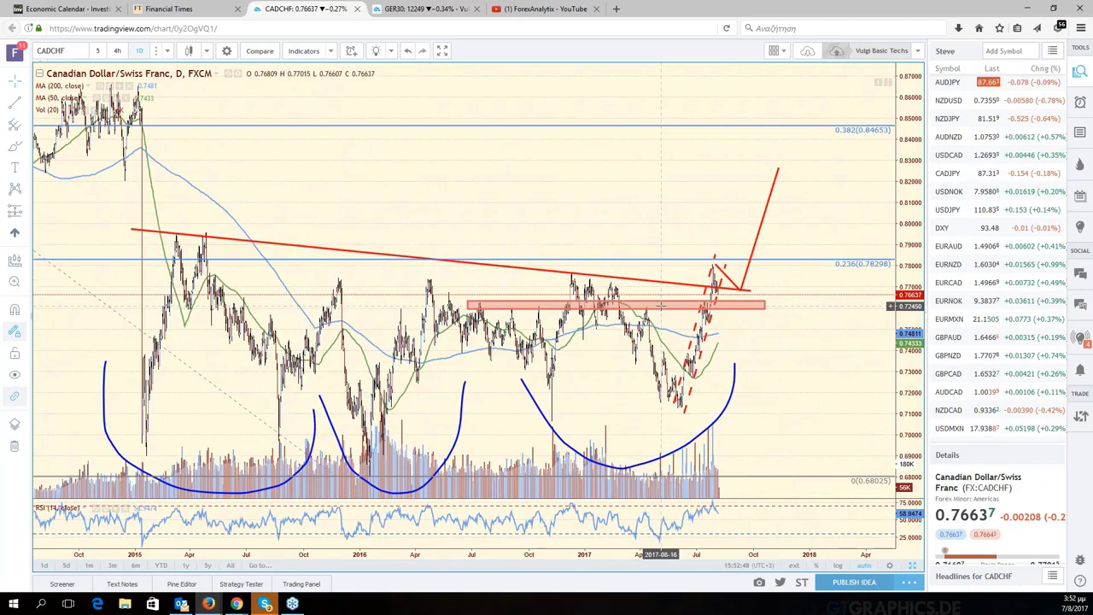
scroll(637, 171, up, 3)
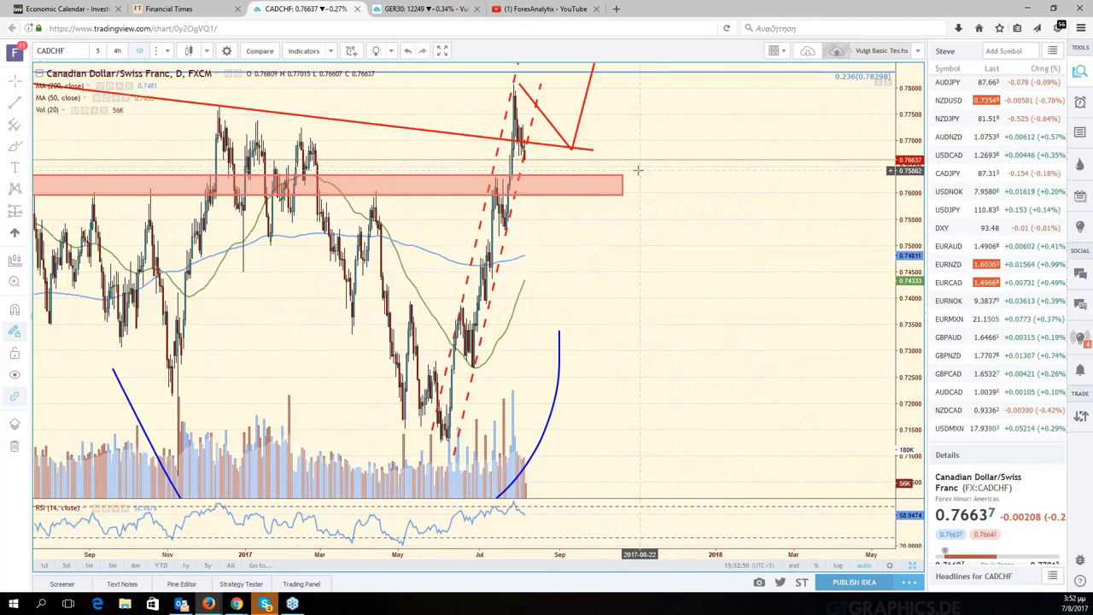
scroll(637, 171, up, 2)
scroll(615, 276, up, 2)
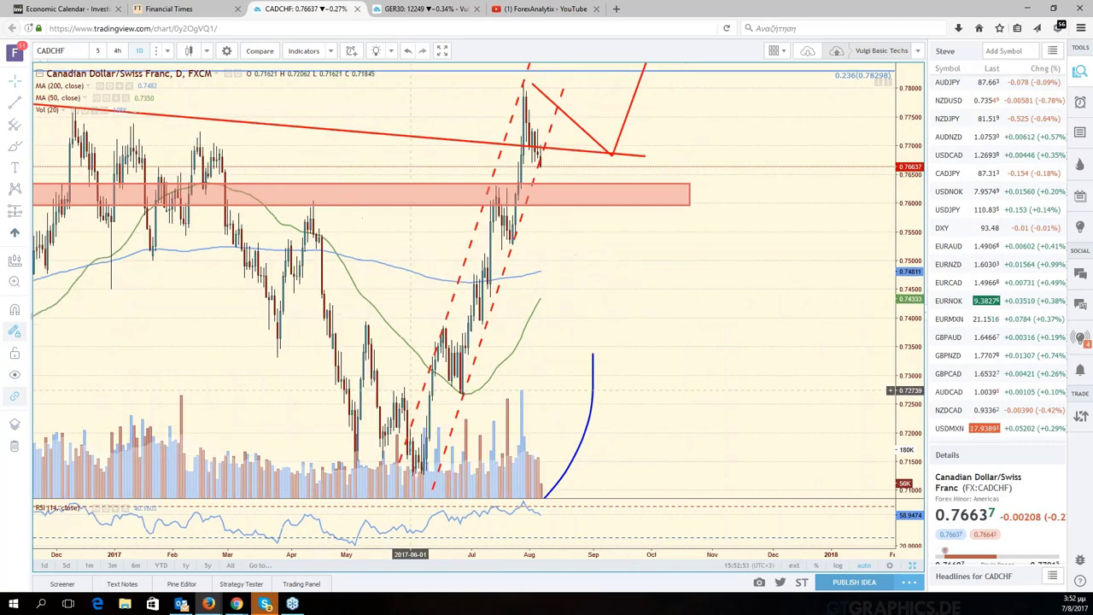
scroll(555, 241, up, 2)
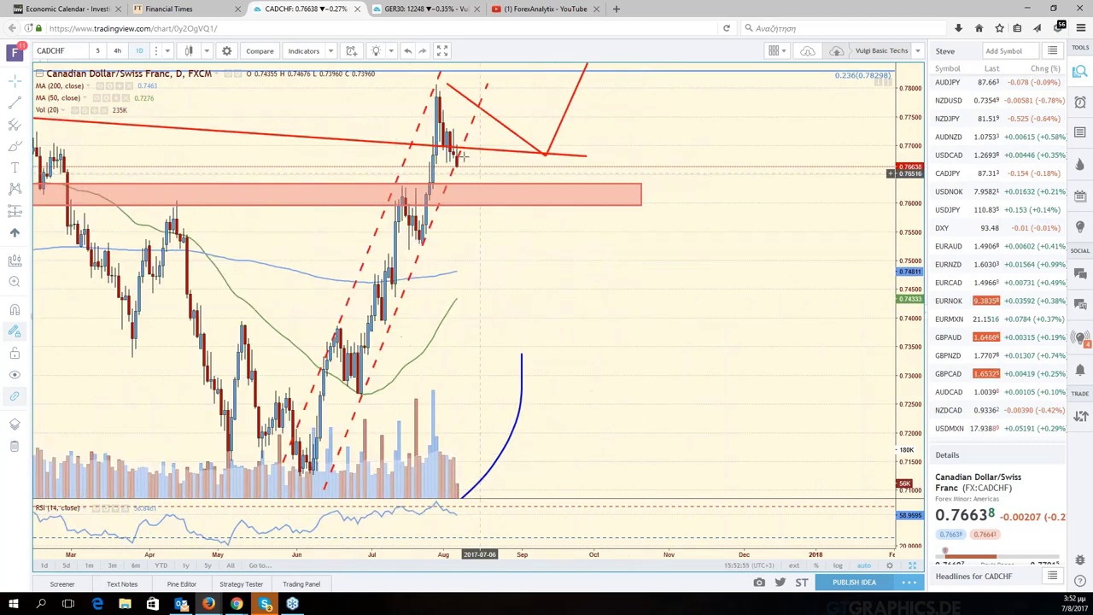
scroll(415, 178, down, 2)
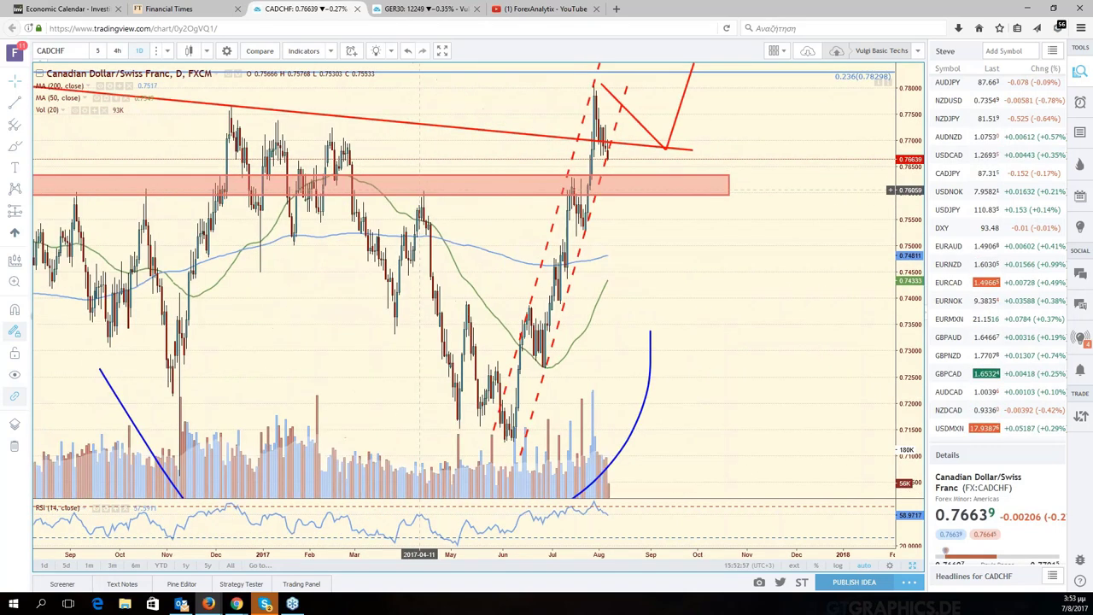
scroll(418, 190, down, 2)
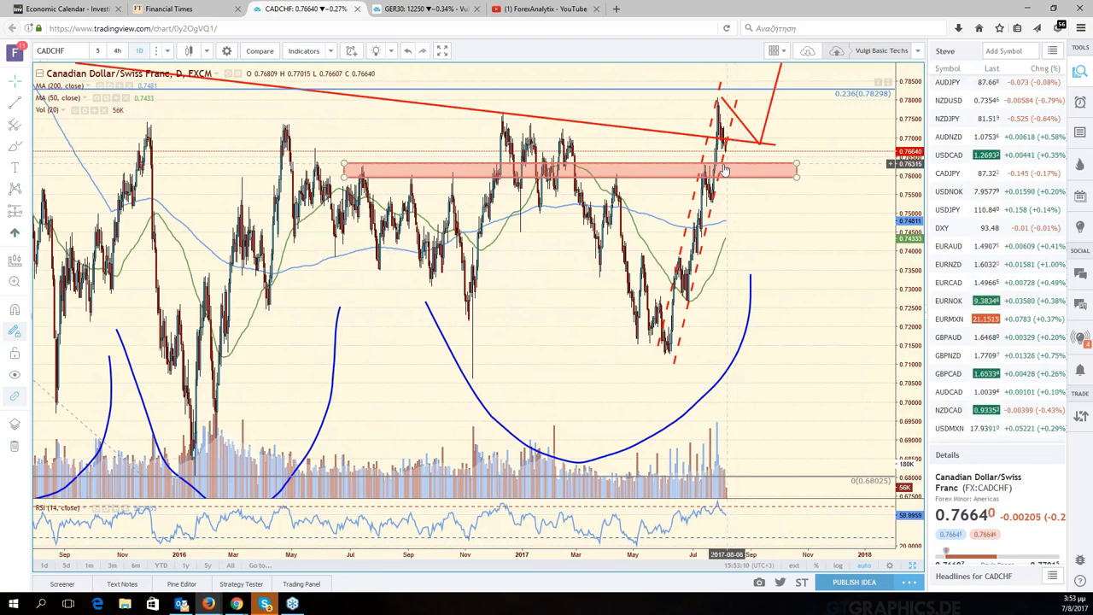
scroll(707, 168, up, 1)
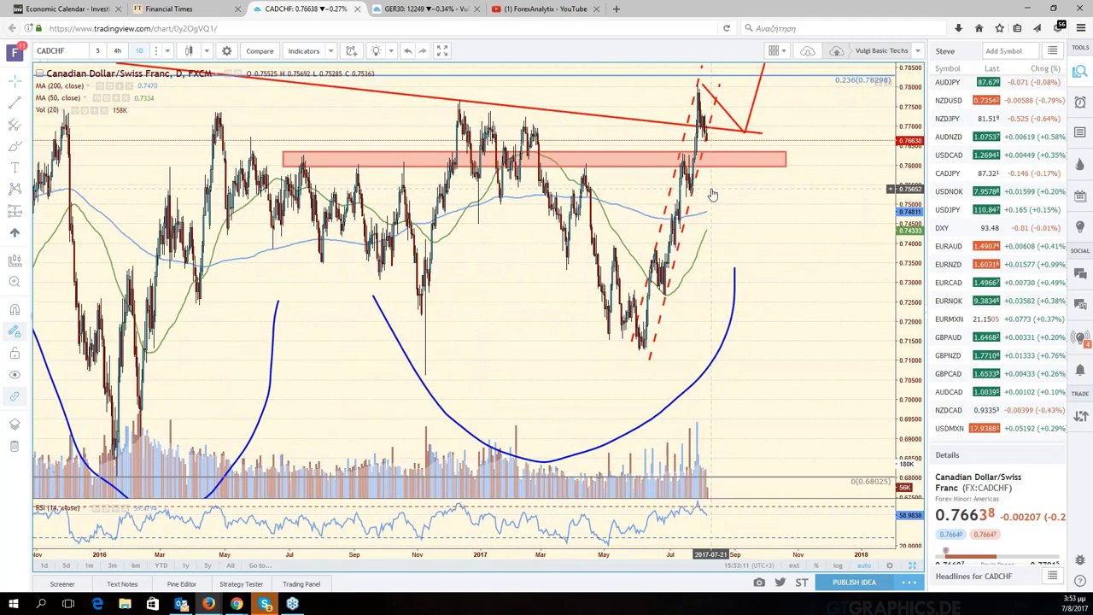
scroll(713, 195, up, 1)
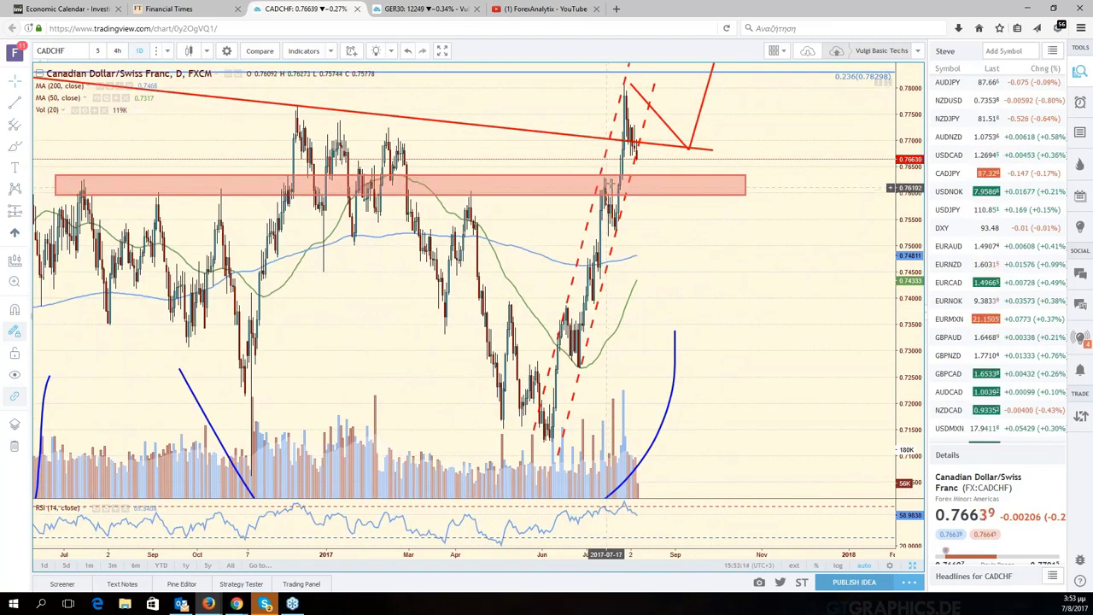
scroll(609, 184, down, 3)
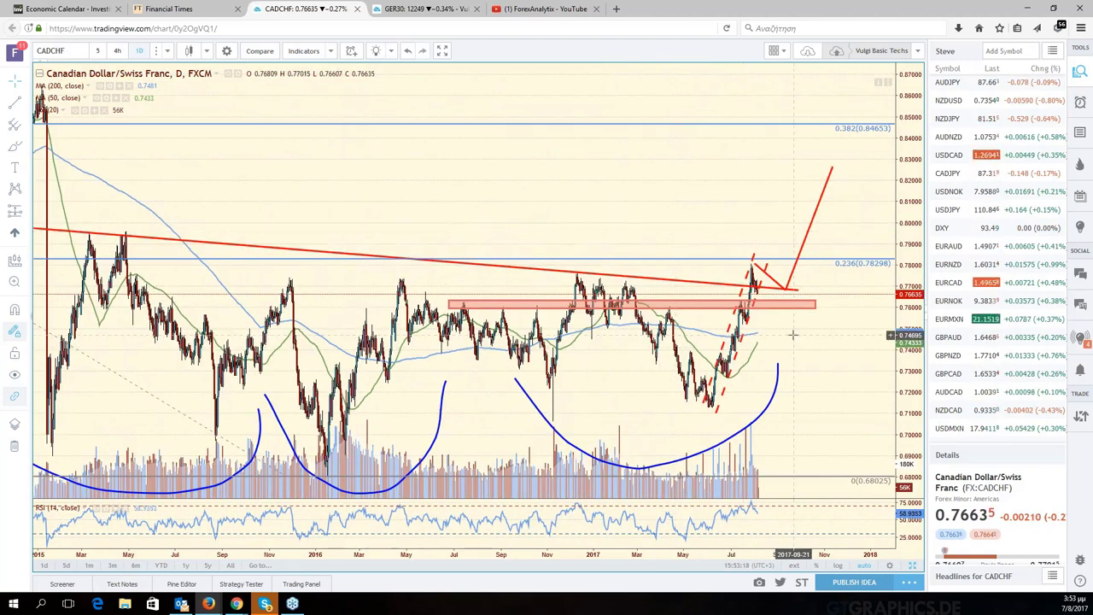
scroll(792, 335, up, 2)
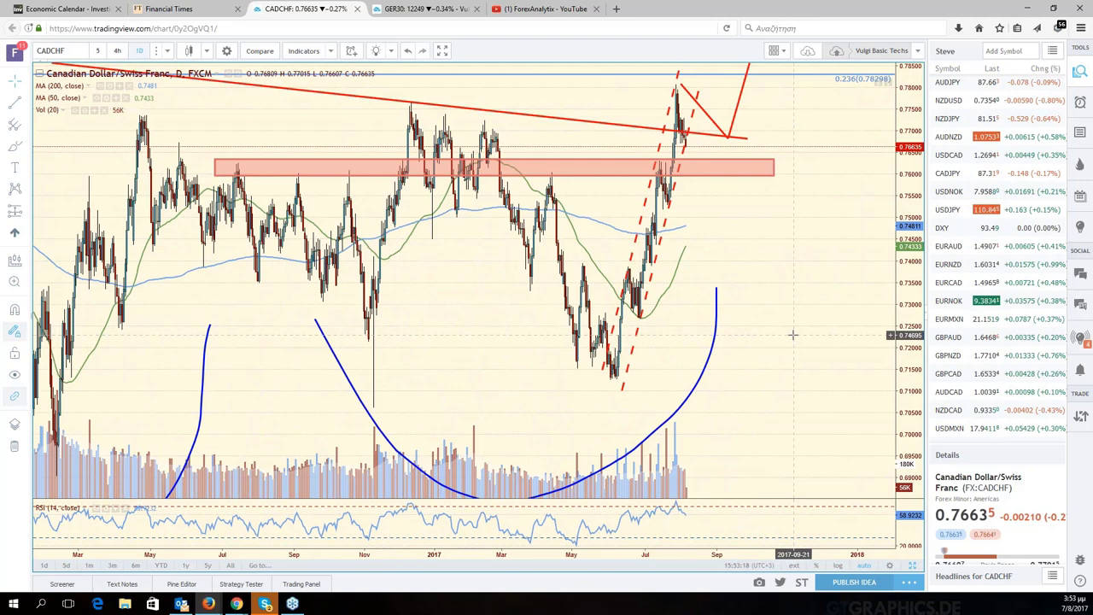
scroll(668, 181, up, 1)
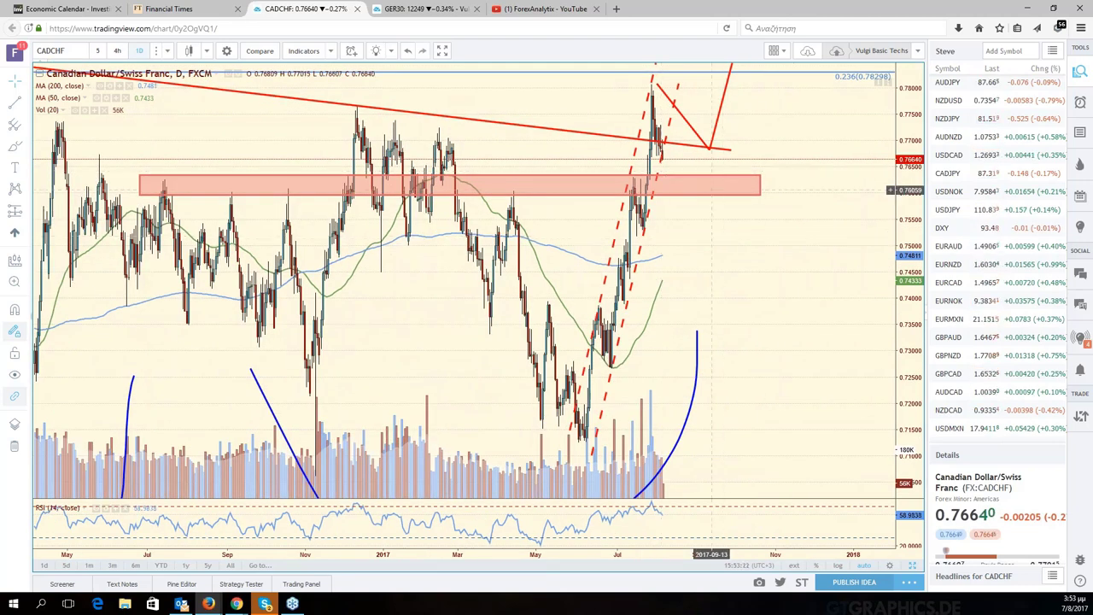
scroll(712, 190, down, 2)
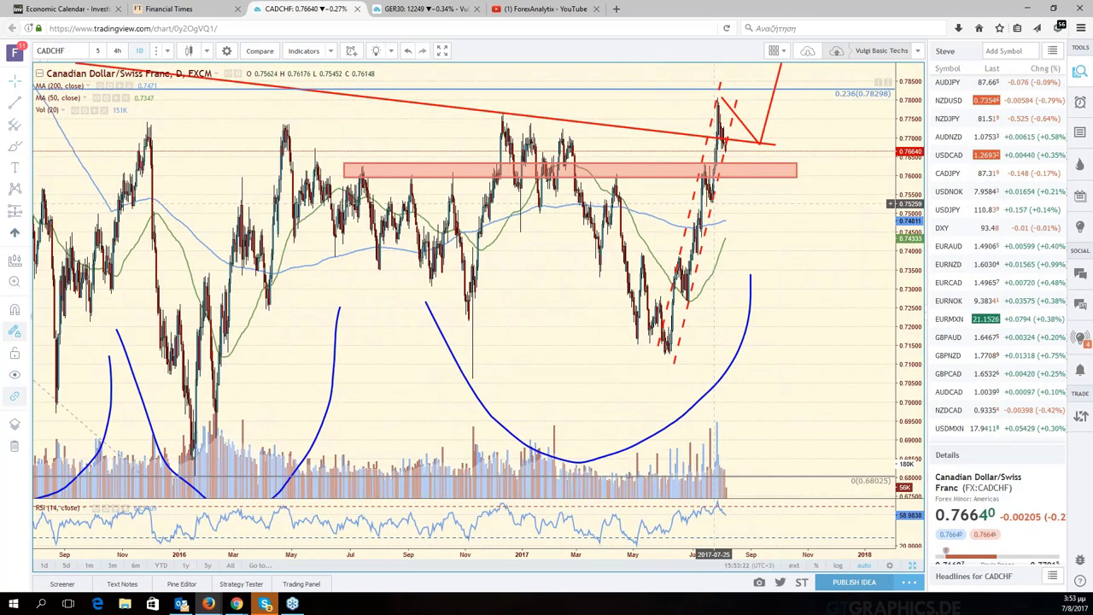
scroll(714, 204, down, 2)
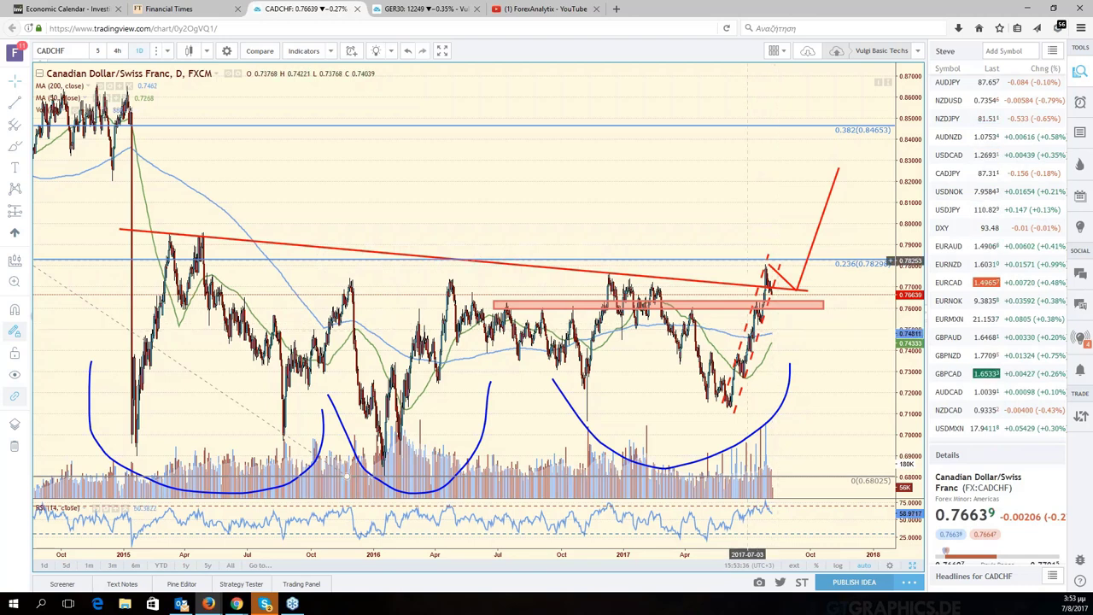
scroll(754, 332, up, 3)
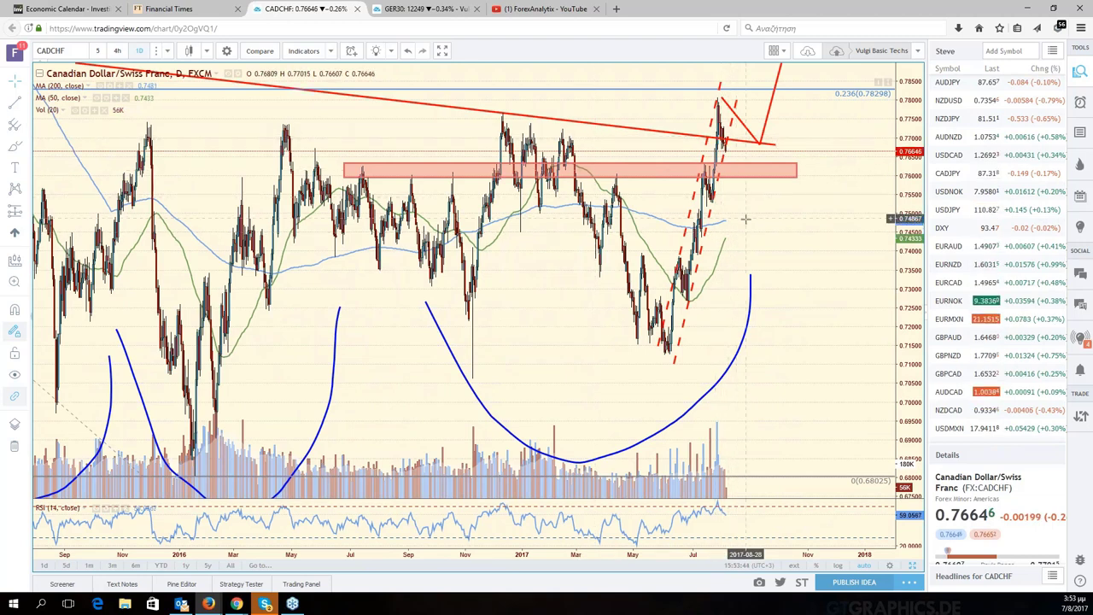
scroll(745, 218, up, 2)
scroll(745, 219, down, 3)
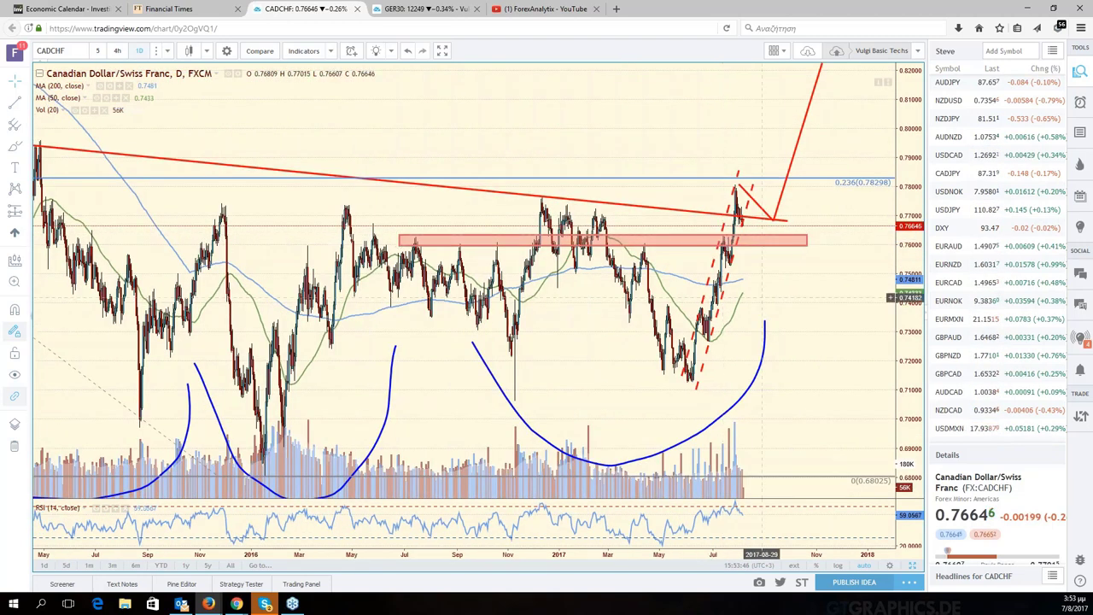
drag(763, 297, 883, 312)
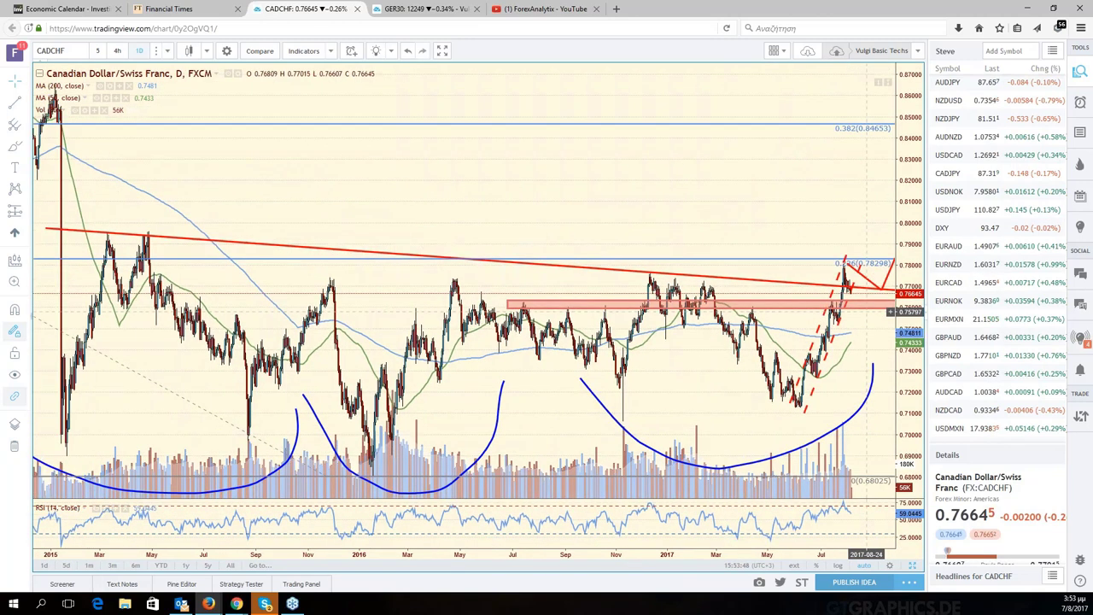
scroll(867, 312, up, 2)
scroll(822, 211, up, 2)
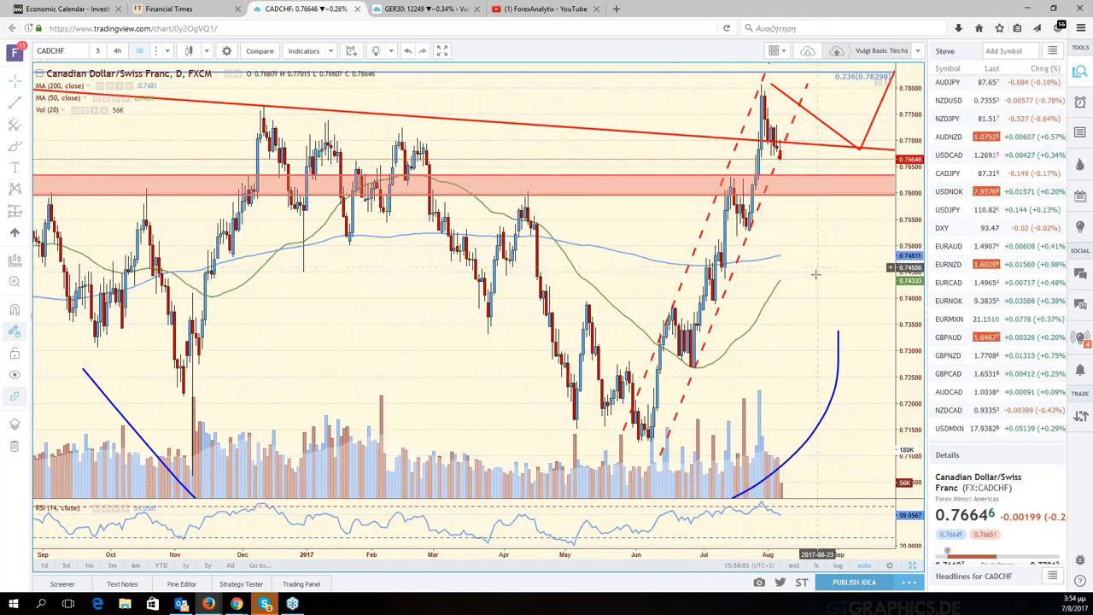
drag(815, 274, 888, 281)
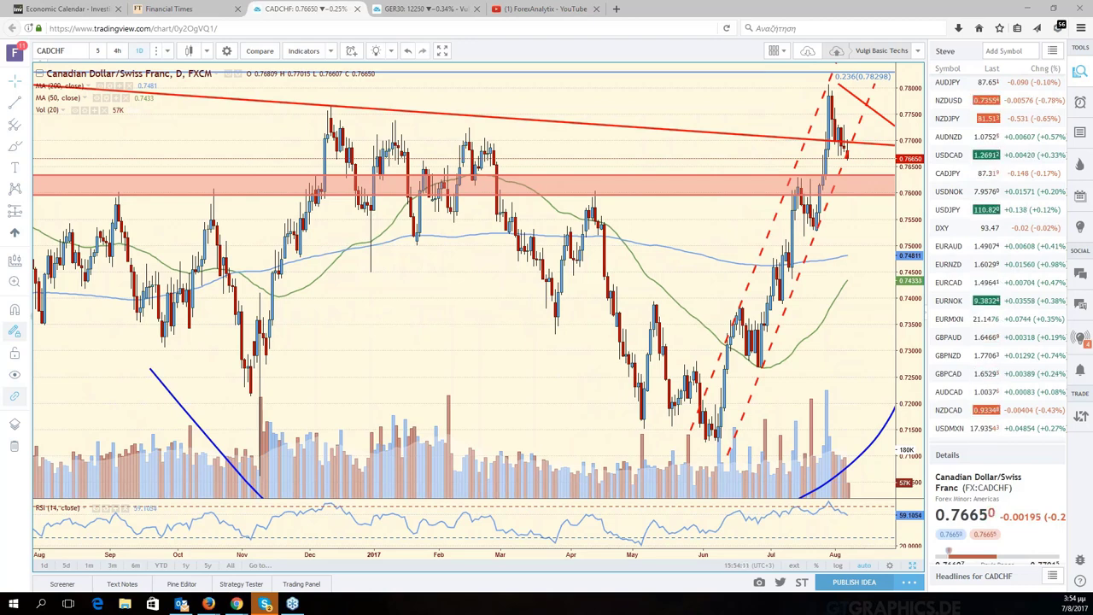
Load GBPJPY from the six-chart layout and maximize its daily chart pane
click(914, 568)
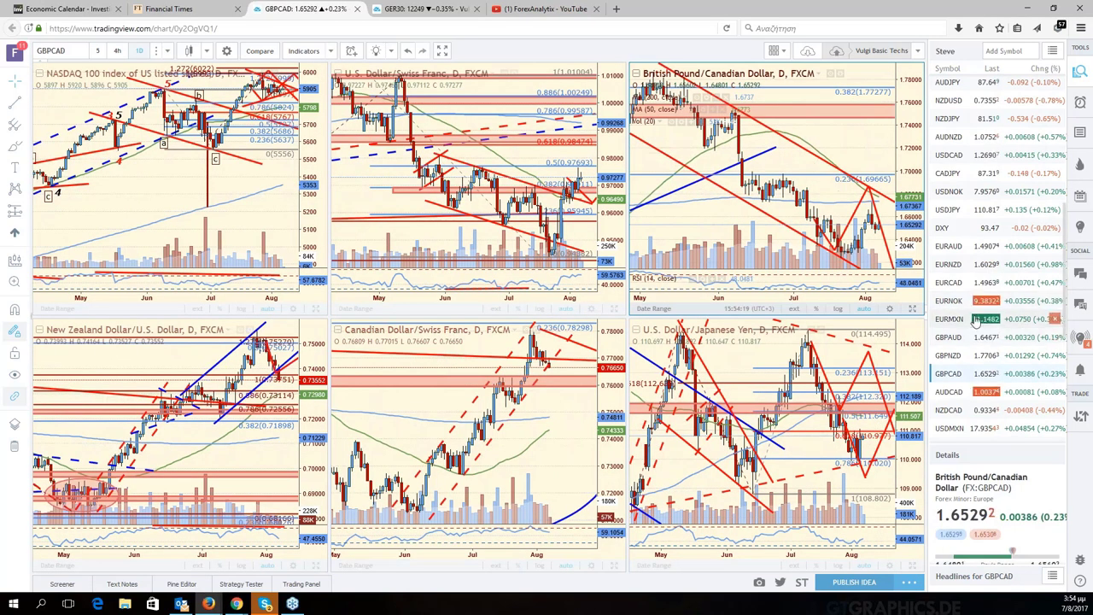
scroll(975, 241, up, 1)
scroll(975, 240, up, 2)
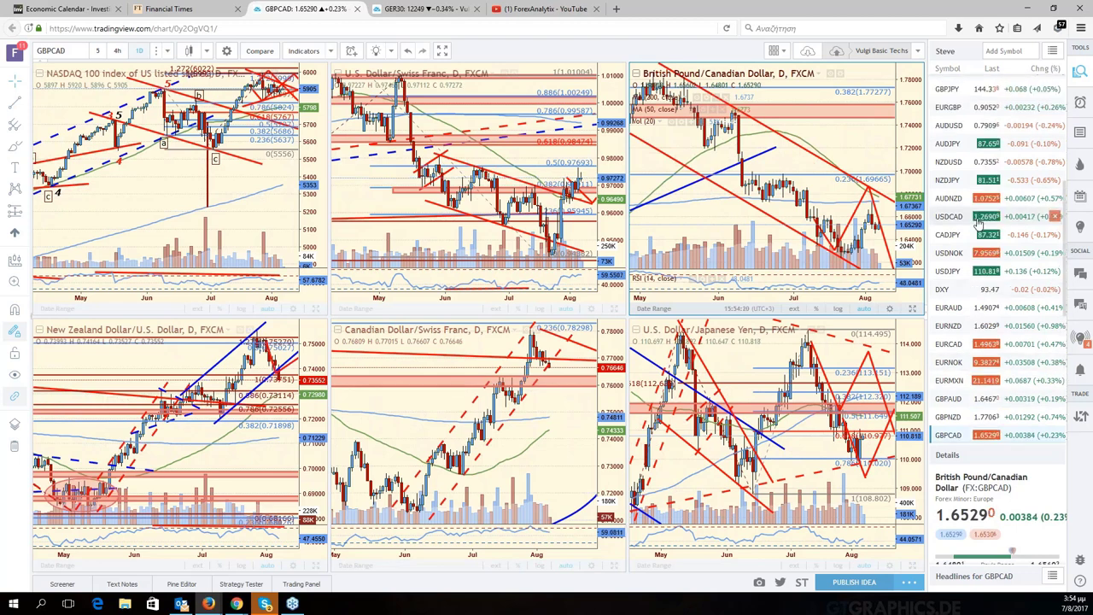
scroll(979, 224, up, 5)
click(949, 171)
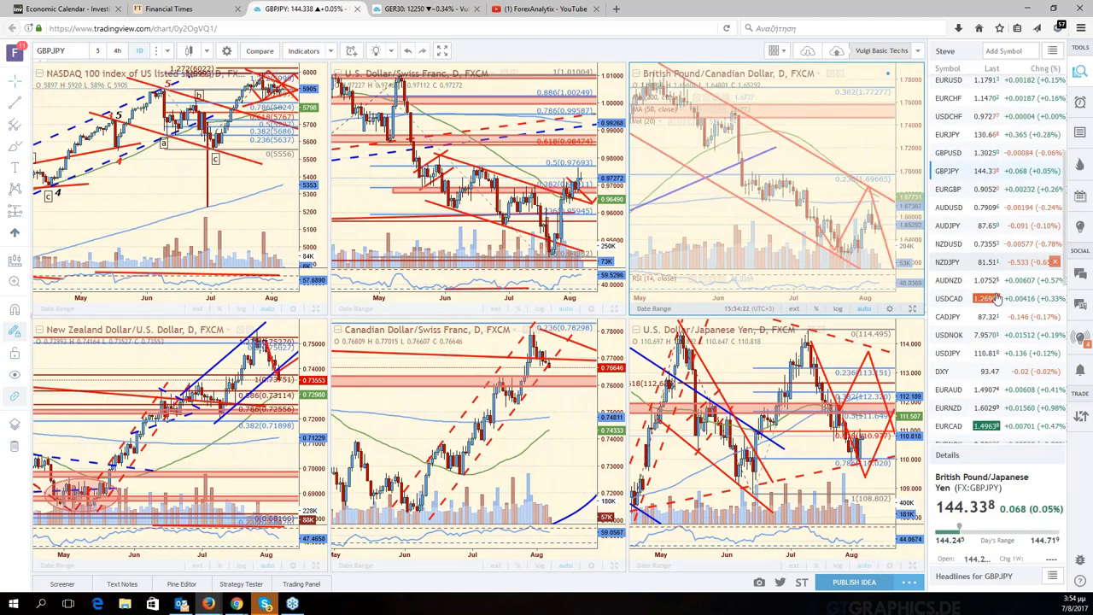
click(914, 310)
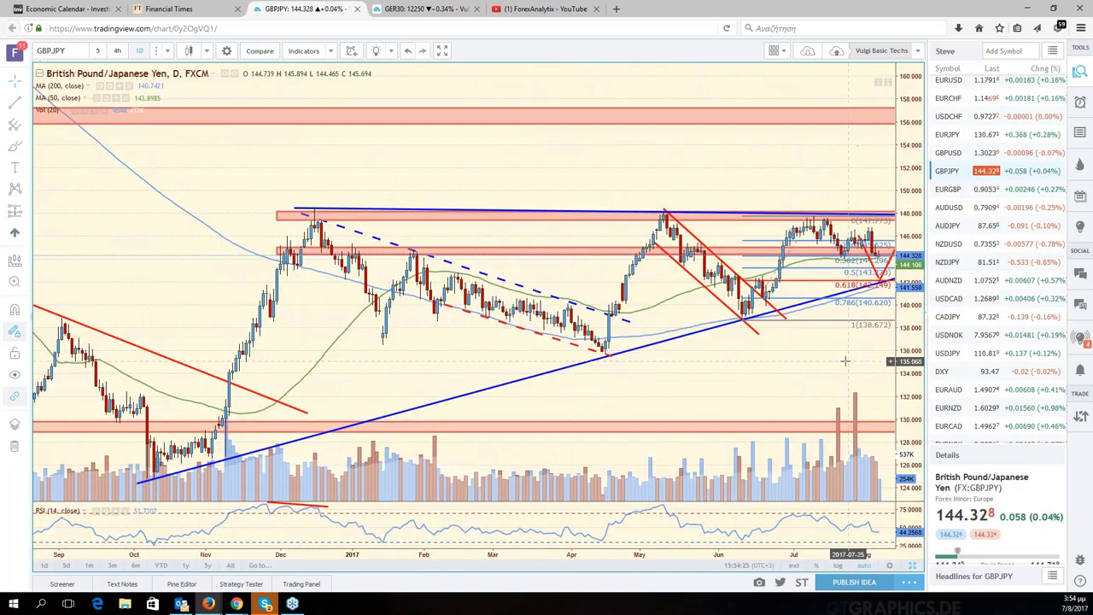
Leave empty space right of the GBPJPY bars and show the pitchfork/Fibonacci tool list
drag(845, 360, 660, 362)
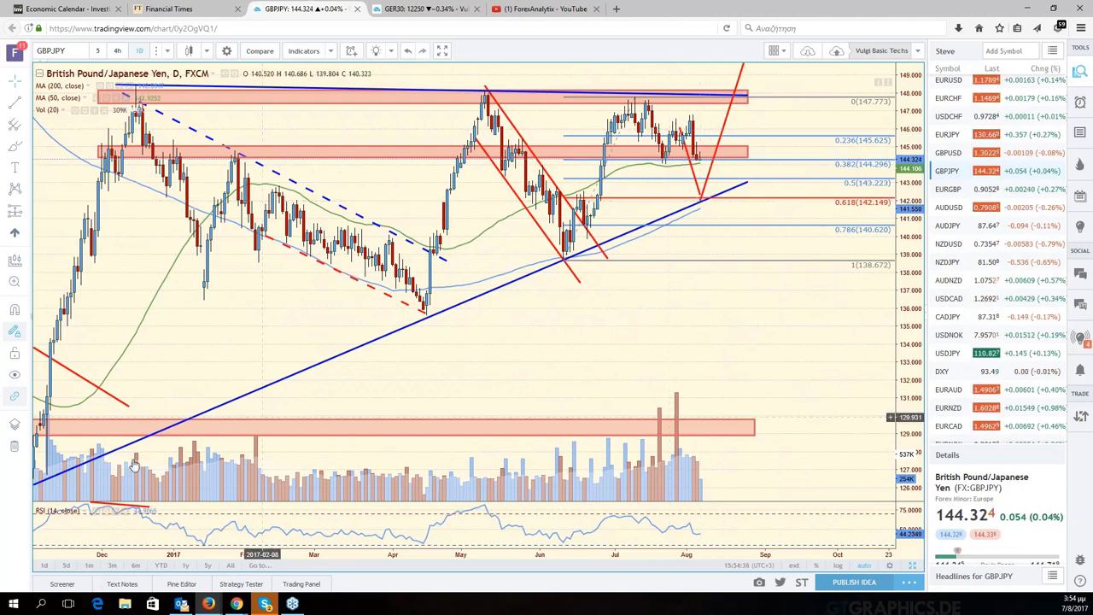
scroll(474, 374, down, 2)
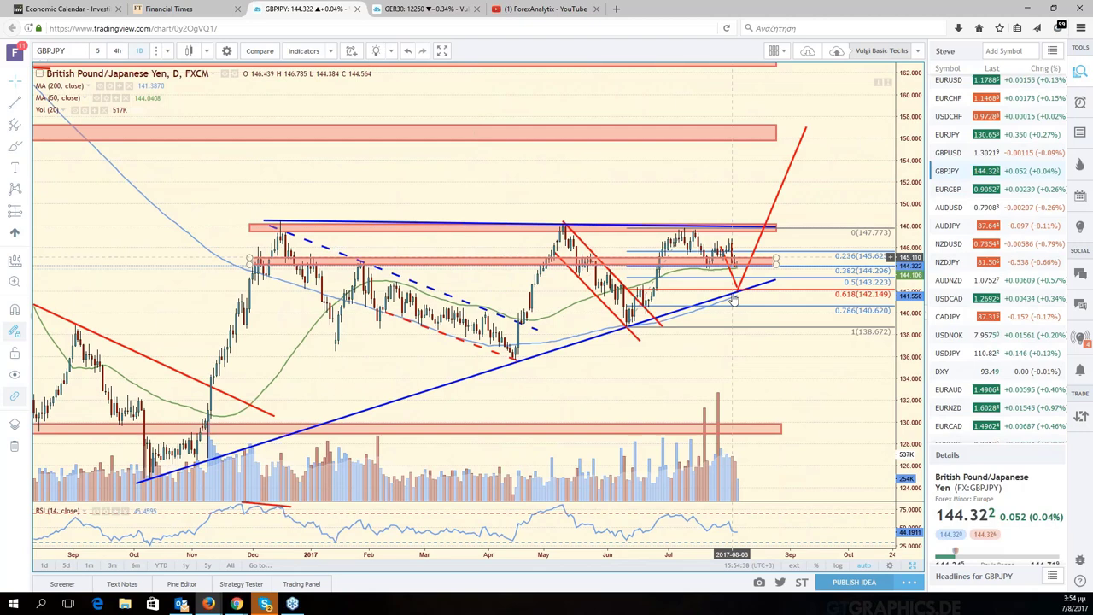
scroll(663, 290, up, 2)
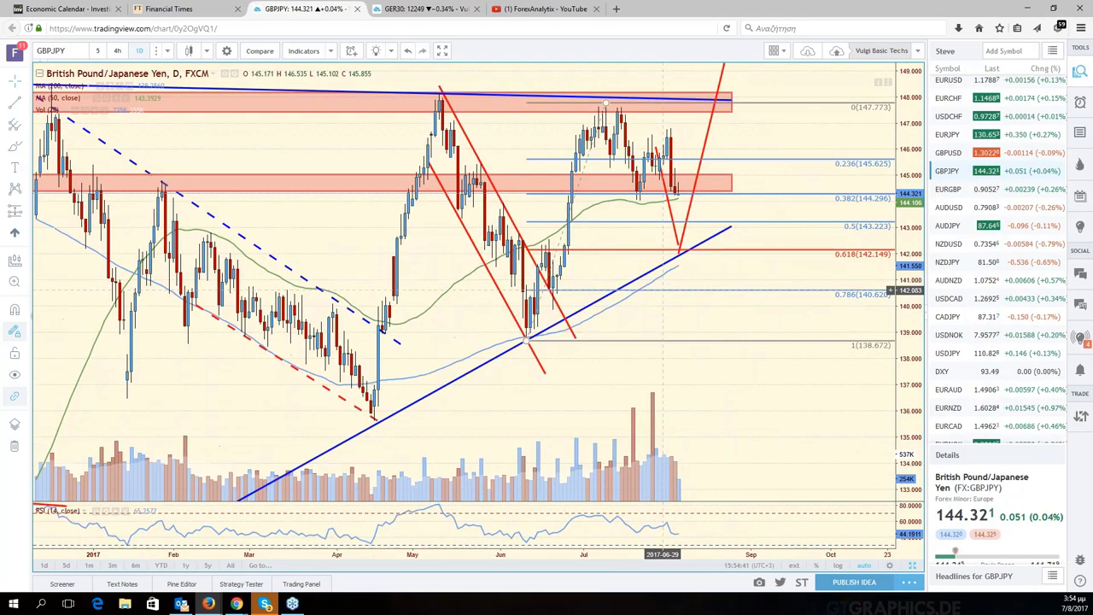
scroll(662, 290, down, 1)
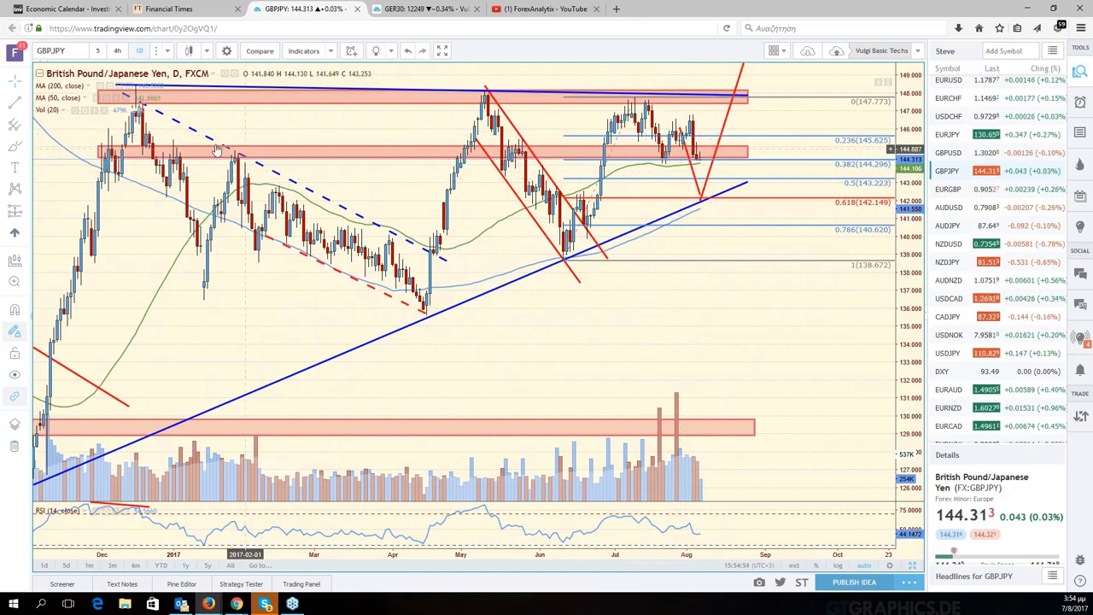
click(26, 131)
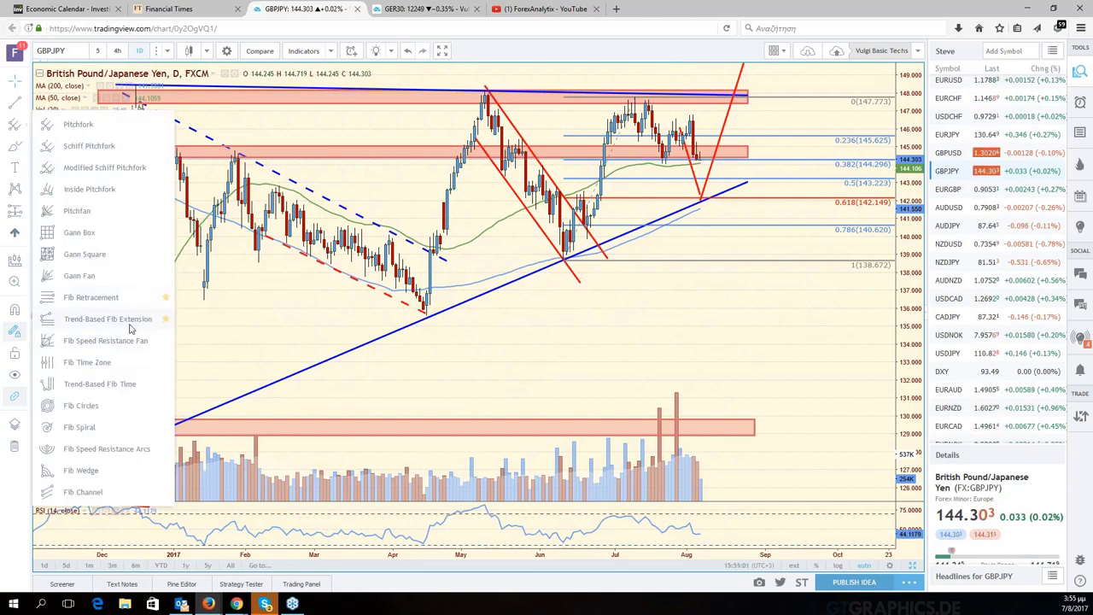
Draw a Trend-Based Fib Extension on the recent GBPJPY swing (1 at 143.069, 1.618 at 140.723)
click(49, 305)
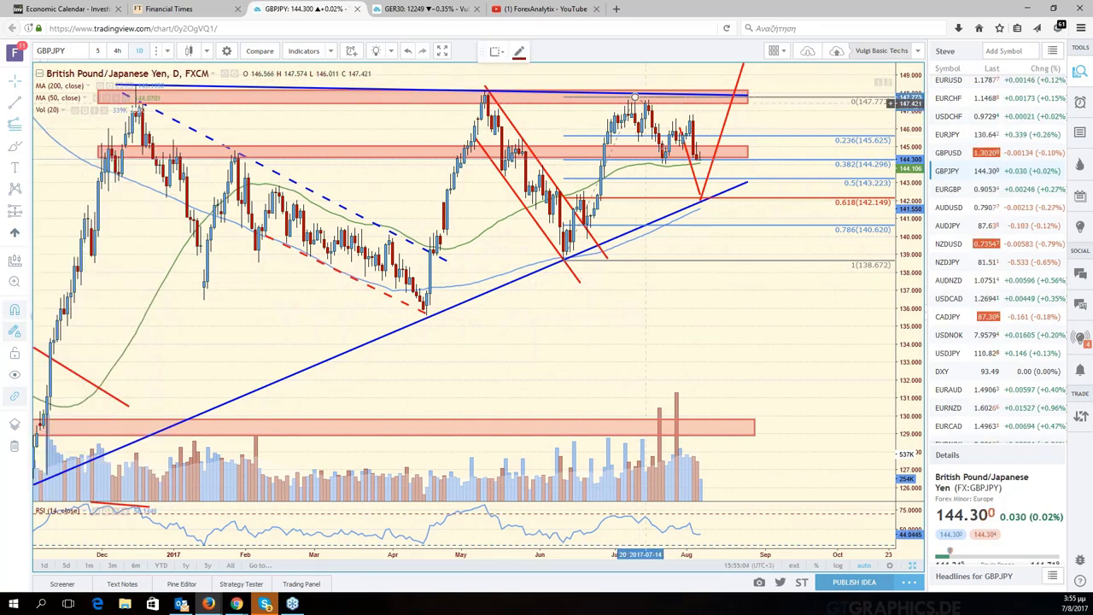
click(663, 166)
click(693, 114)
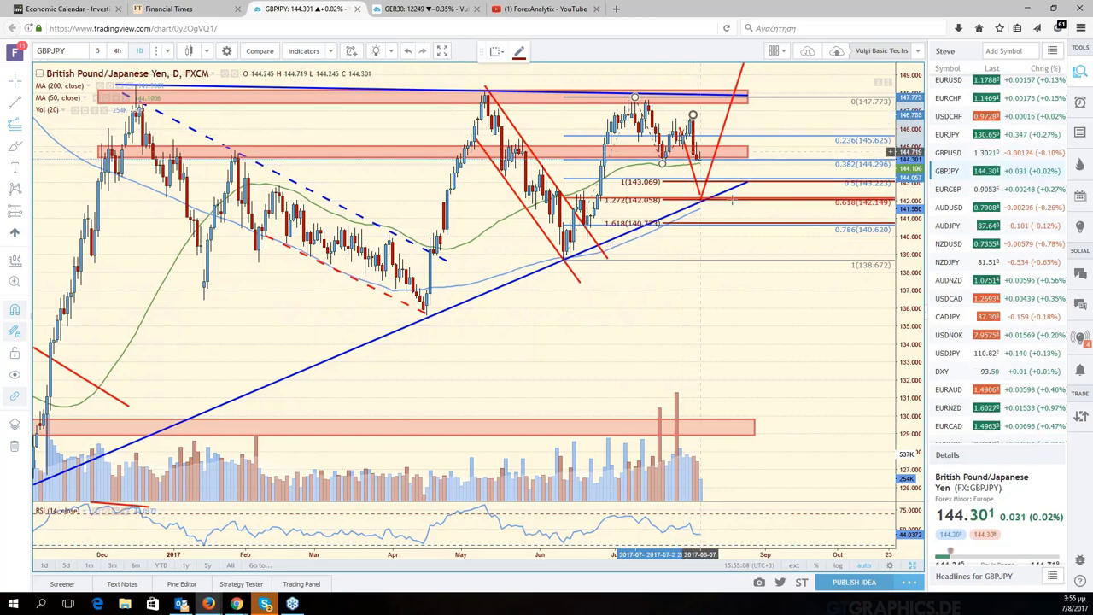
scroll(699, 152, up, 3)
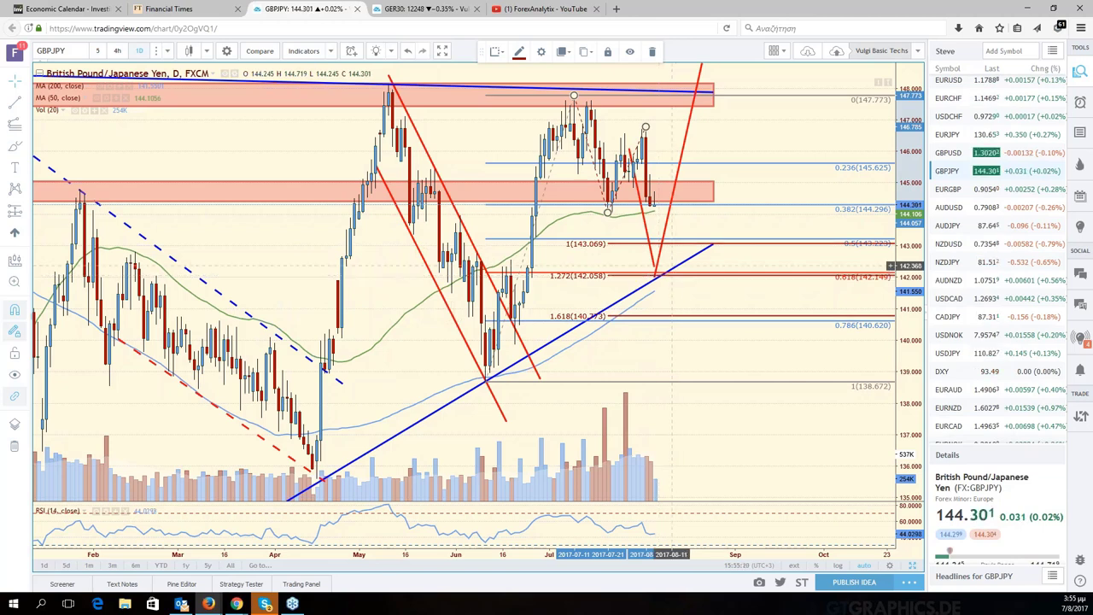
Lower the red projected path's bottom vertex onto the blue trendline
drag(655, 263, 664, 282)
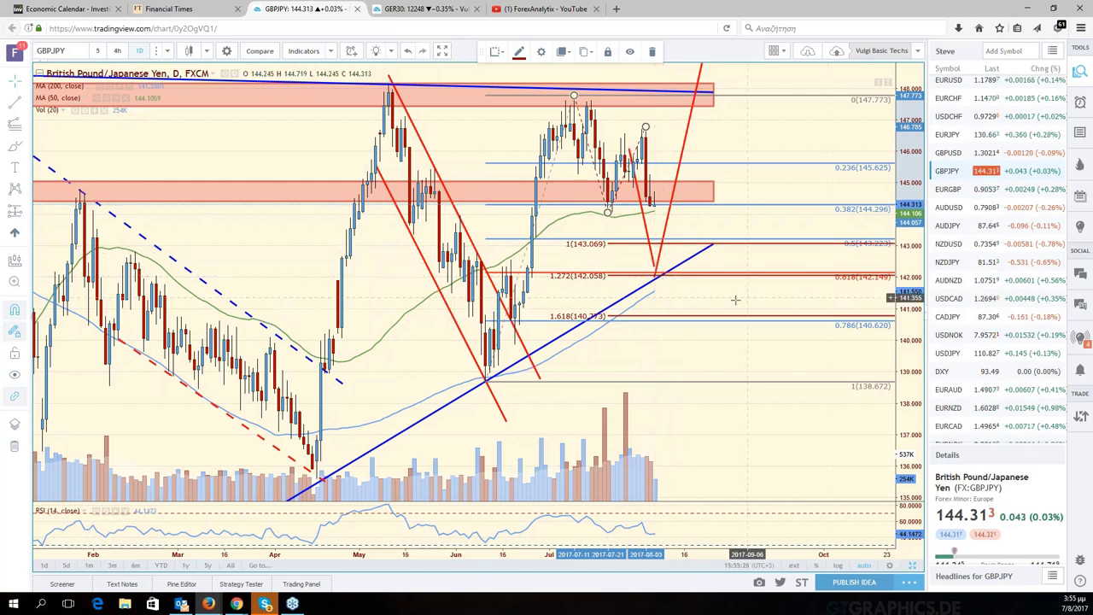
scroll(731, 302, down, 3)
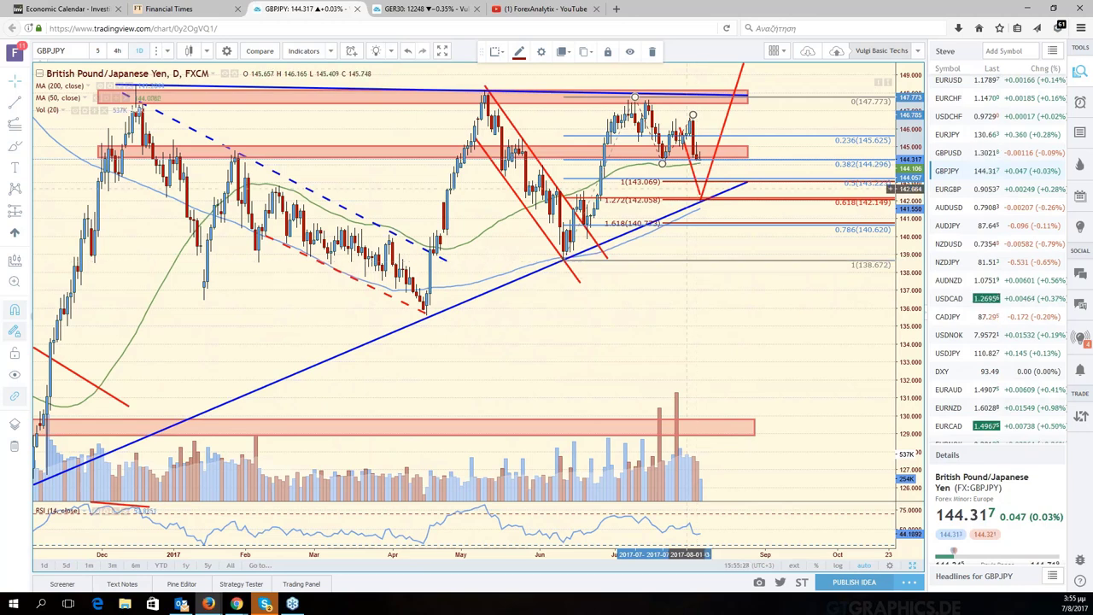
scroll(748, 298, down, 3)
scroll(747, 298, up, 3)
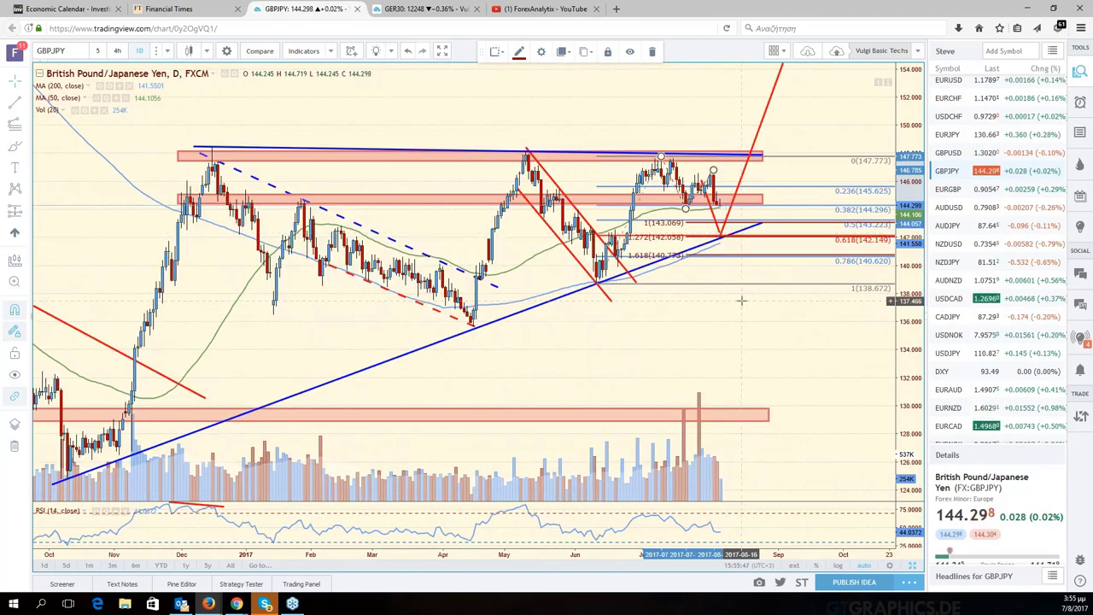
Pan and zoom the GBPJPY chart to make room ahead of the latest bars
drag(735, 336, 835, 348)
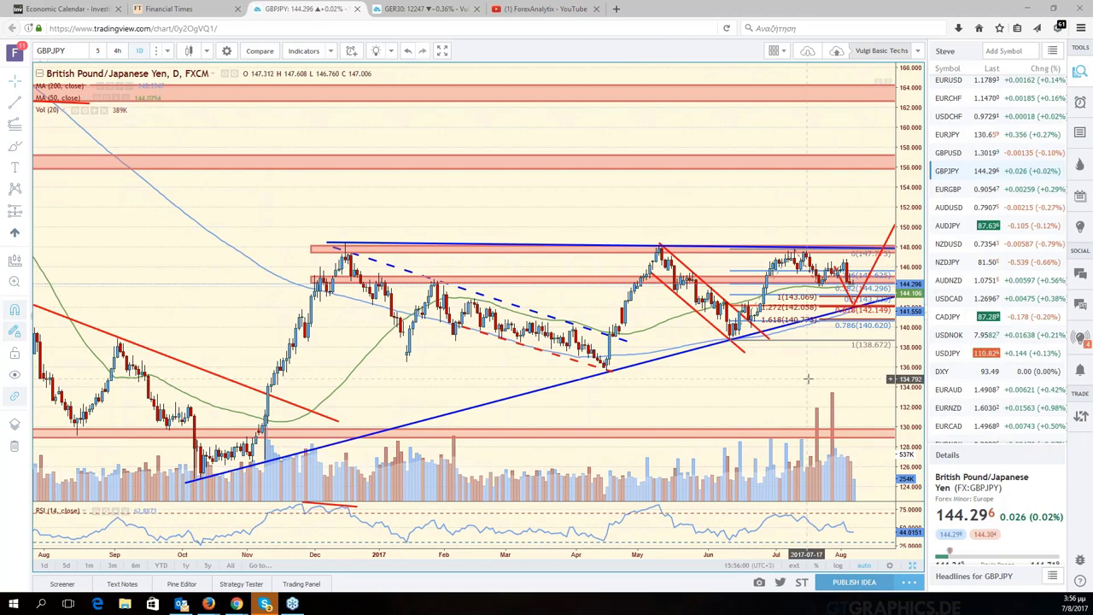
drag(809, 378, 672, 360)
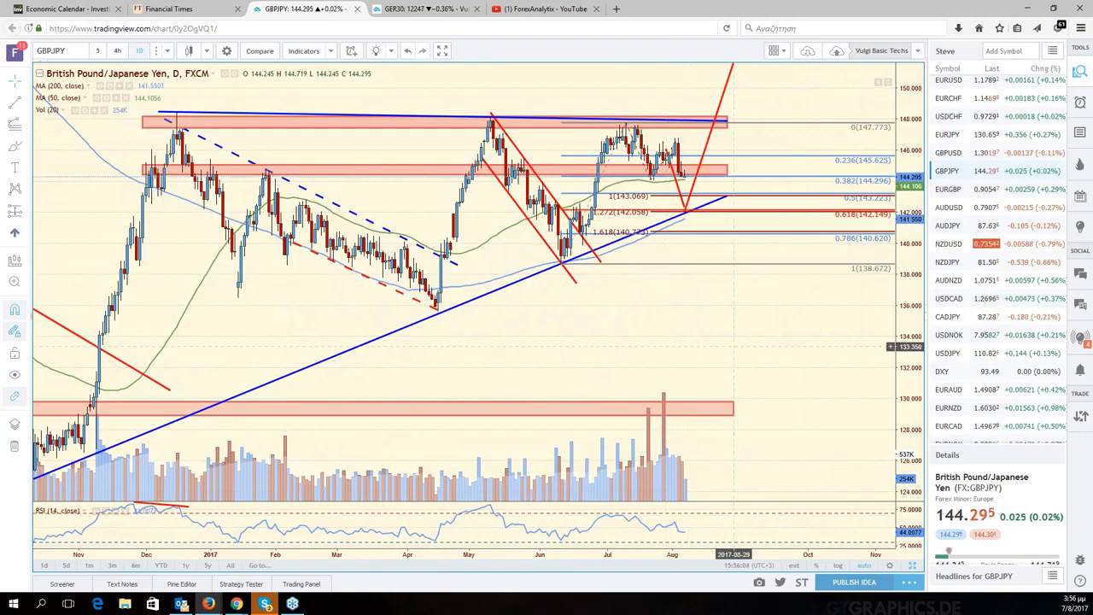
scroll(733, 346, down, 2)
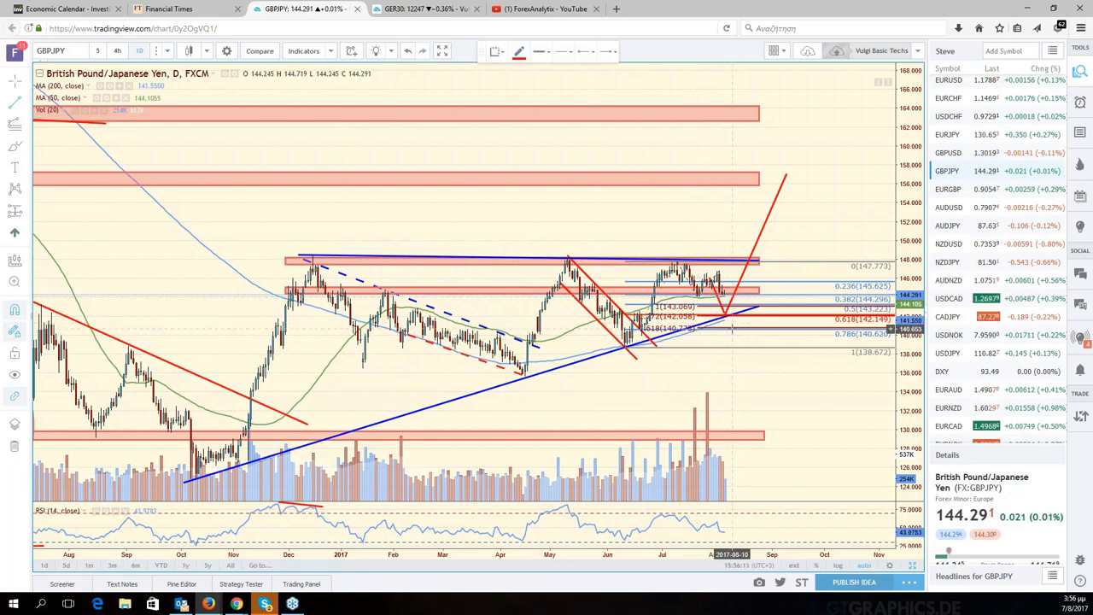
scroll(732, 327, up, 3)
Draw a red line from the trendline support down to about 133, then move its end lower, near 132
click(672, 243)
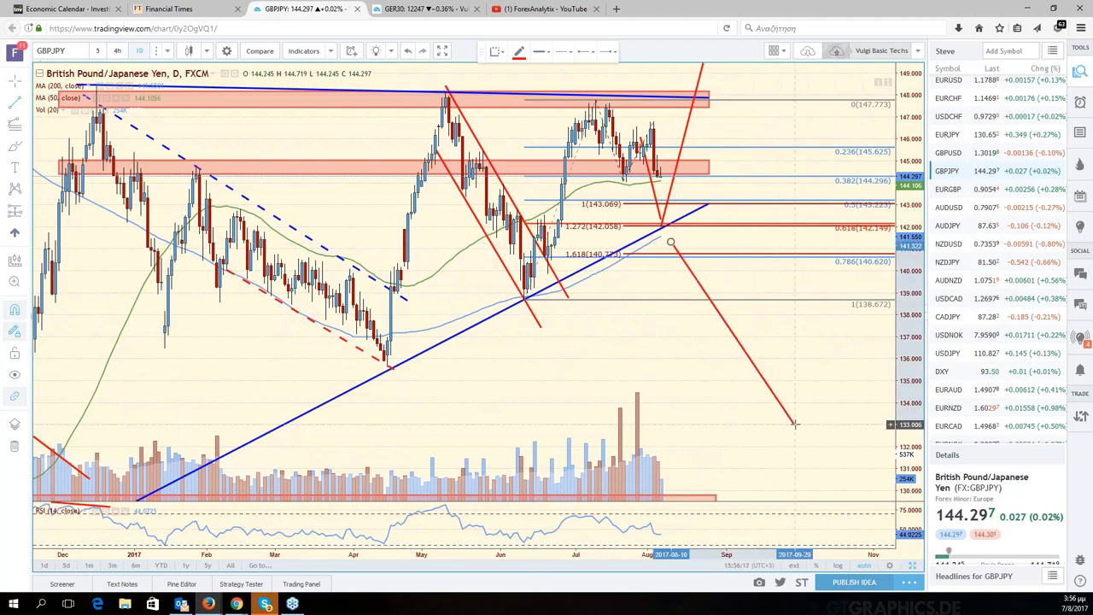
click(794, 424)
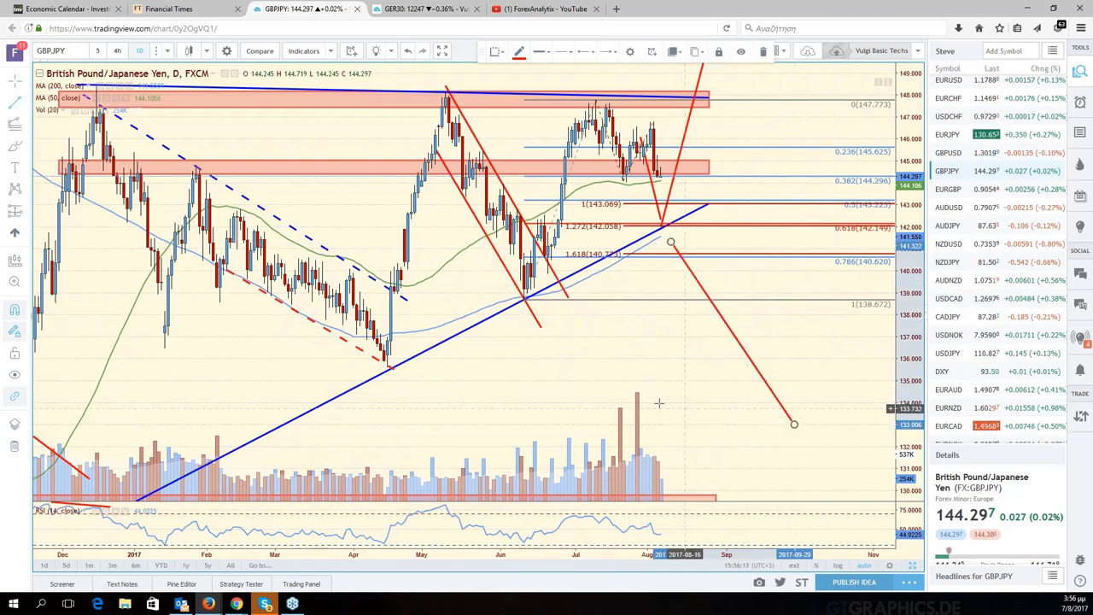
scroll(659, 402, down, 2)
scroll(645, 403, down, 2)
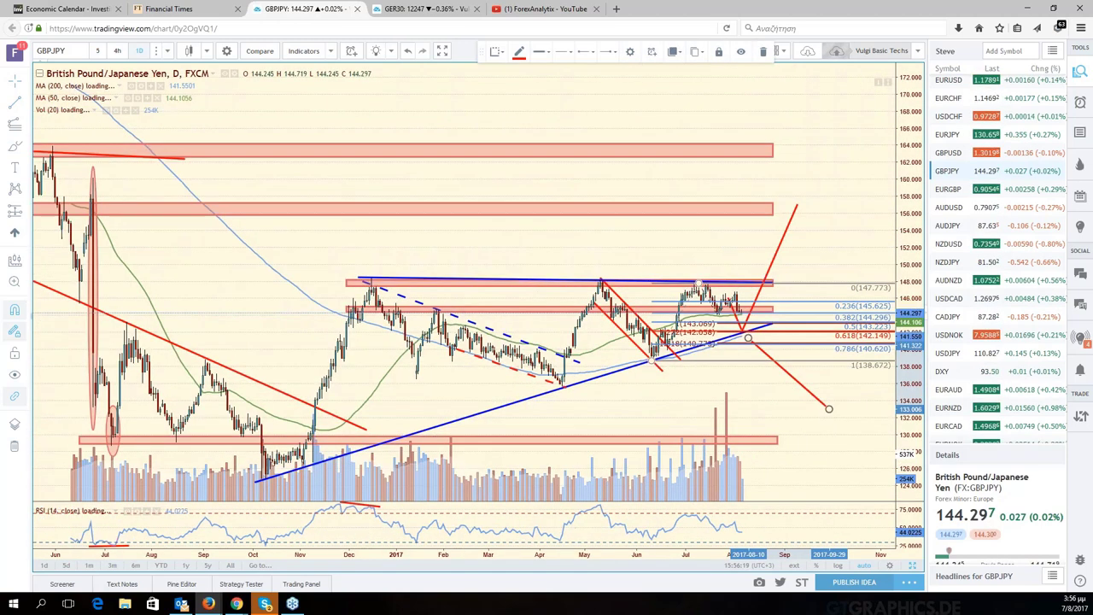
drag(809, 411, 797, 421)
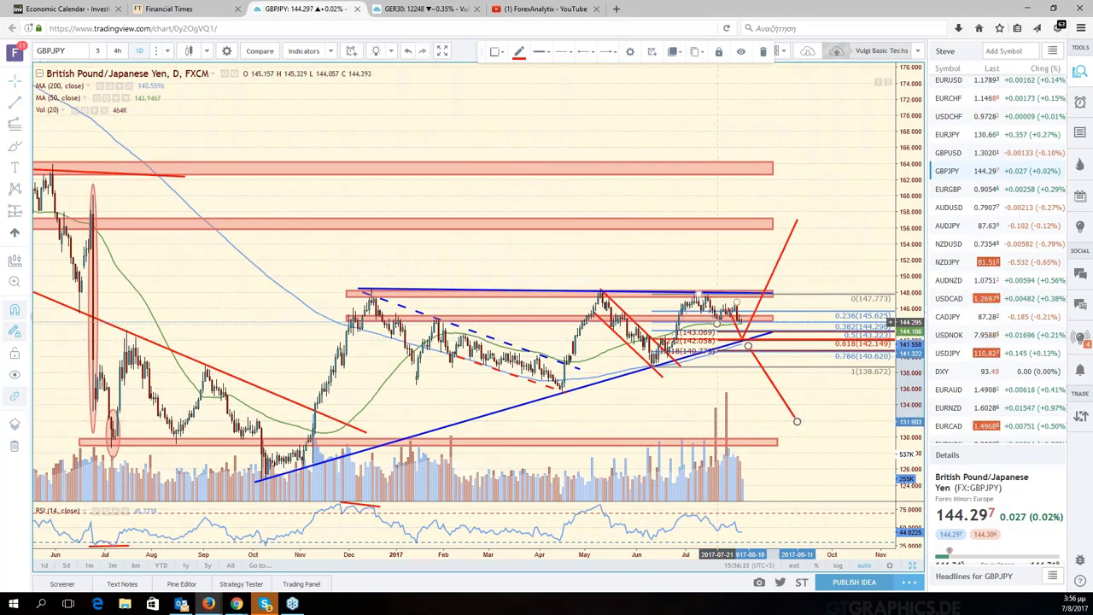
scroll(733, 355, up, 3)
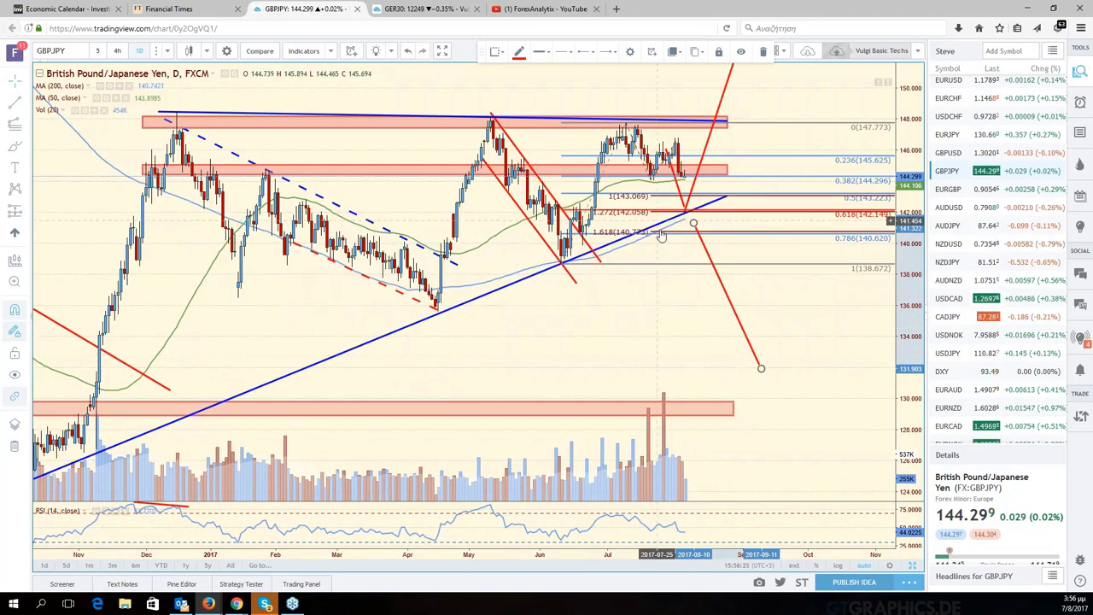
mouse_move(629, 389)
mouse_down()
mouse_move(654, 373)
mouse_move(821, 376)
mouse_up()
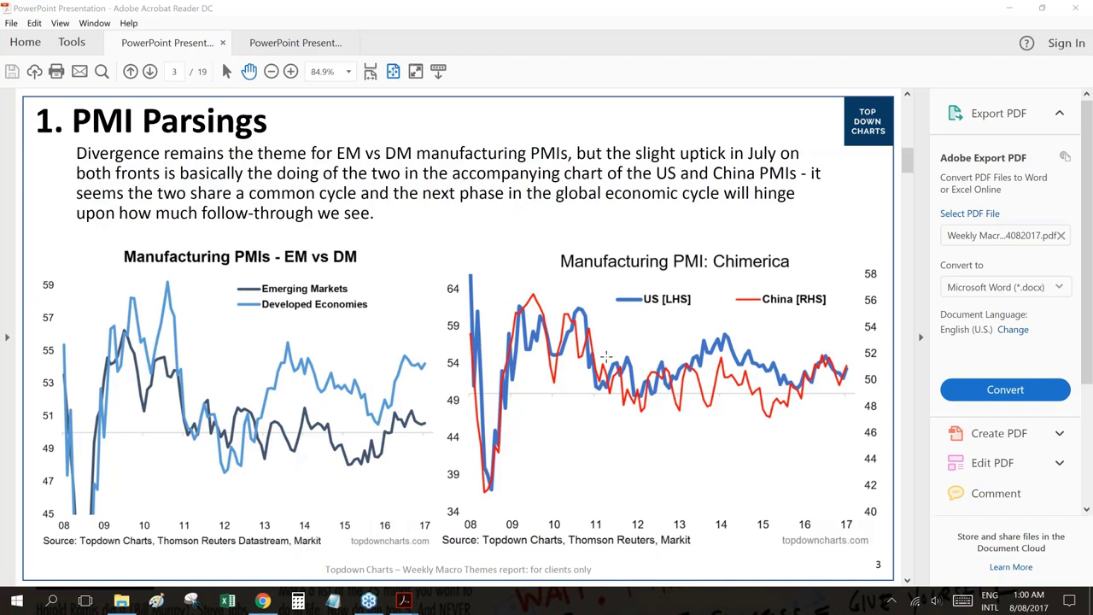
Go back from report page 3 to page 2, the PMI Parsings commentary
key(Left)
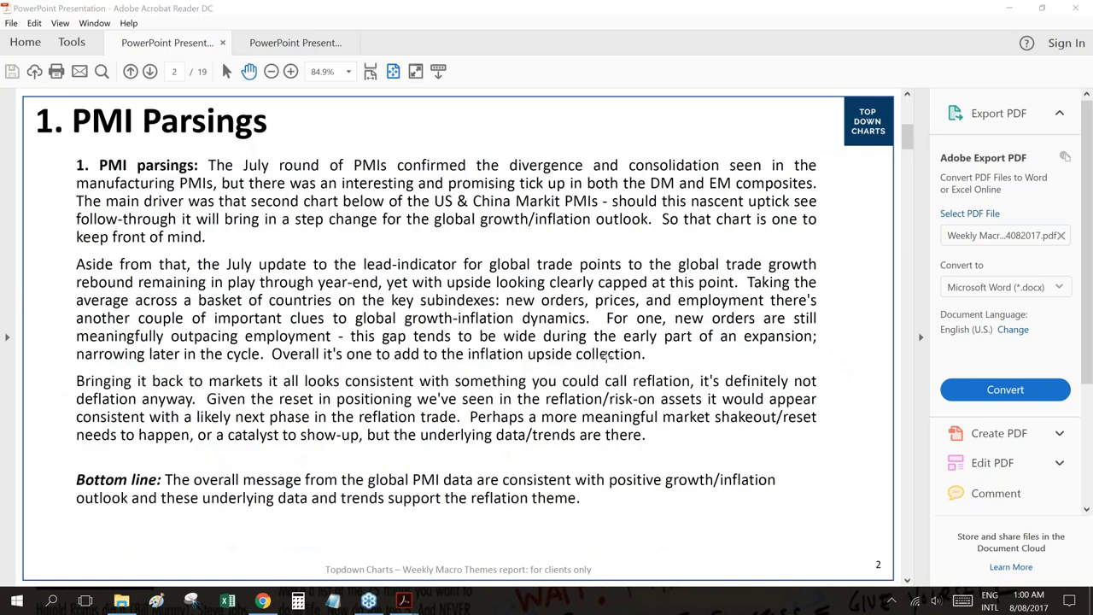
Return to page 1, the report's Top Down Charts title page
key(Left)
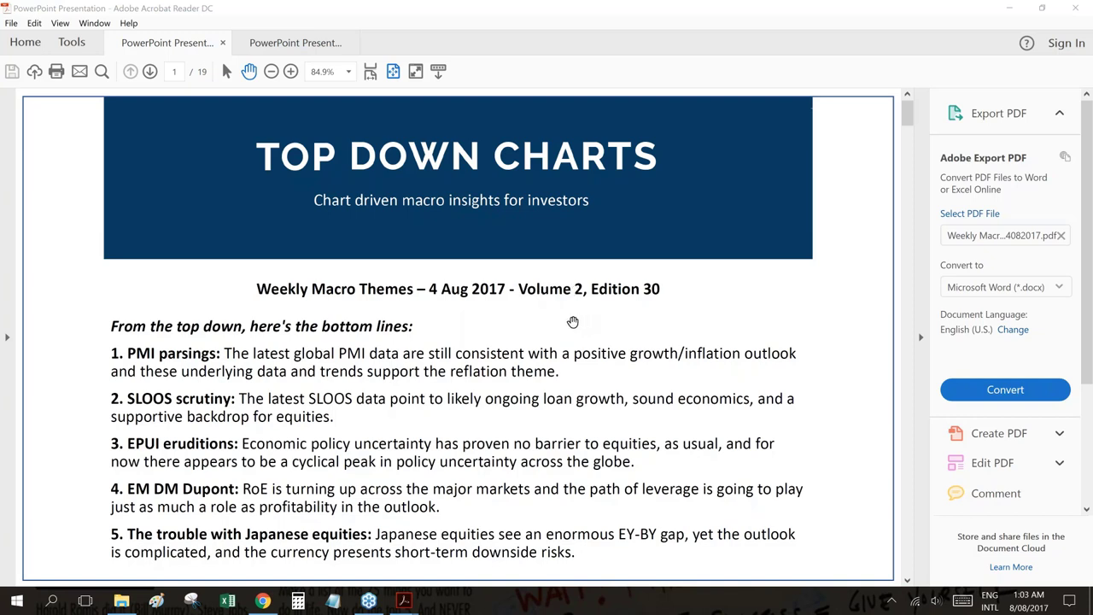
Scroll the report forward to the PMI Parsings pages
scroll(572, 323, down, 5)
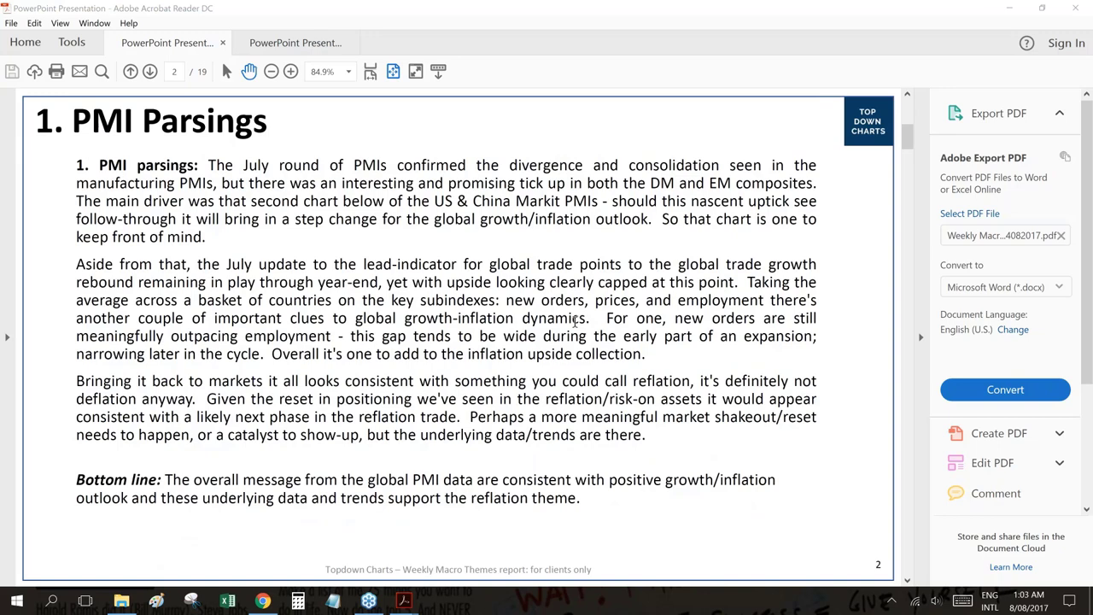
scroll(586, 322, down, 1)
scroll(374, 417, up, 1)
Scroll the PMI report past pages 3 and 4 to page 5's Reflatometer and Deflatometer charts
scroll(502, 451, down, 2)
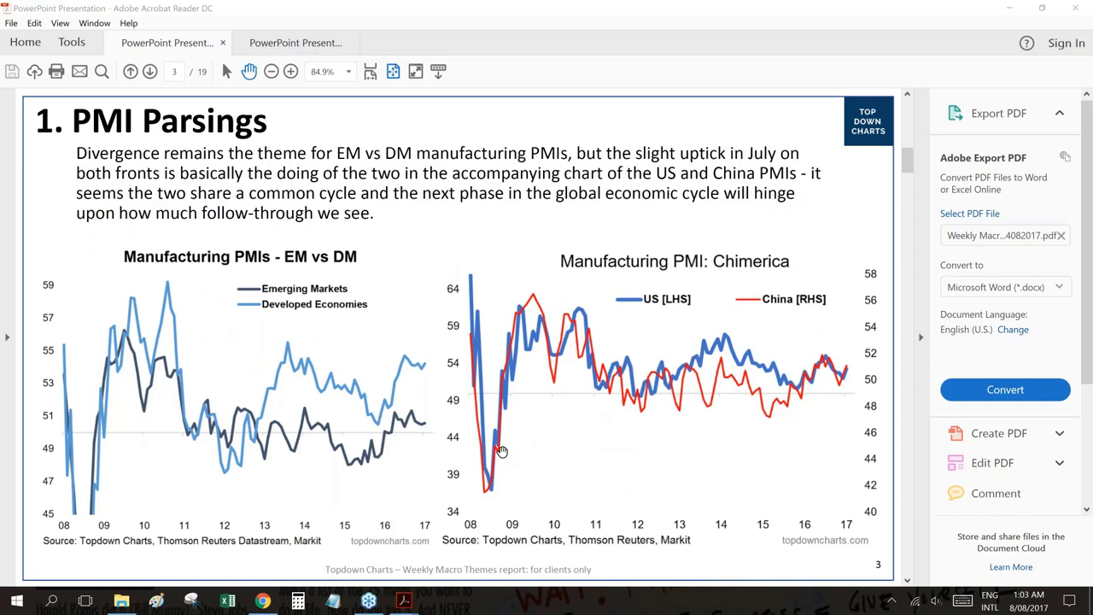
scroll(502, 452, down, 2)
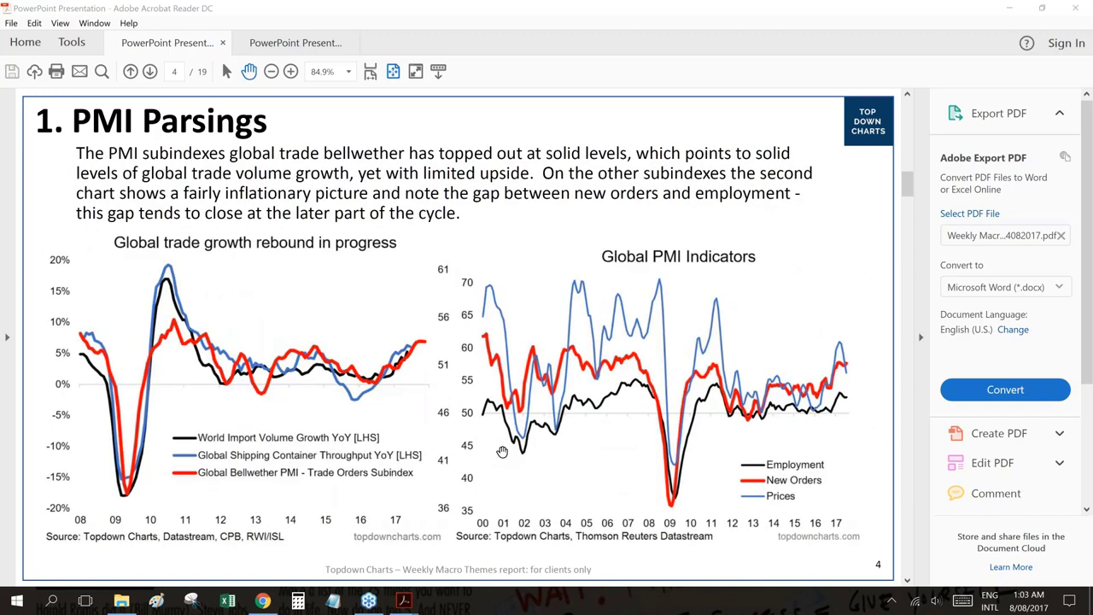
scroll(503, 452, down, 2)
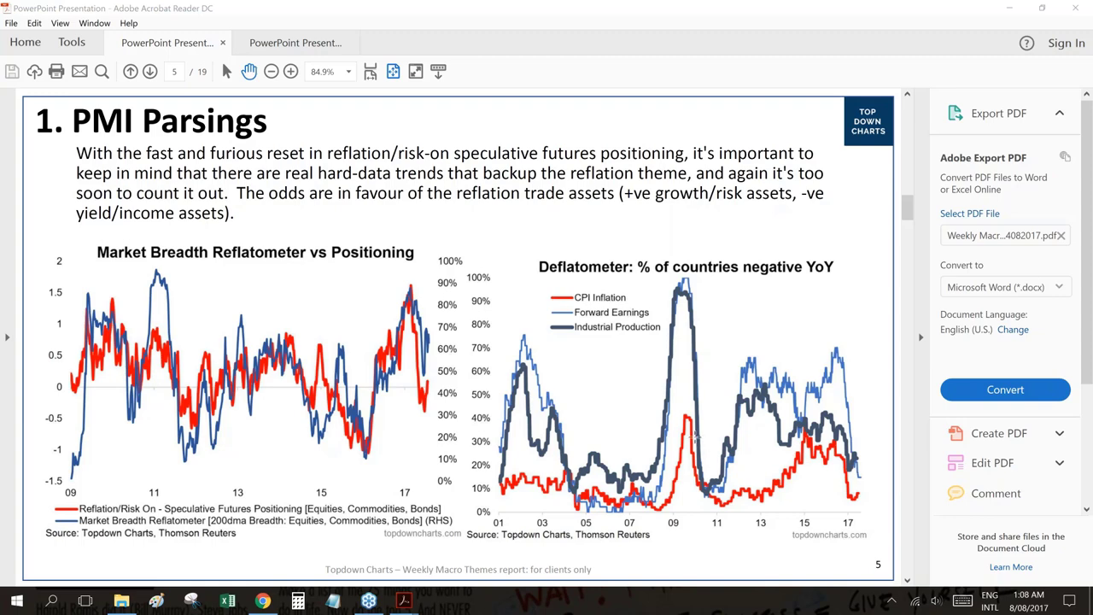
Page between slides 3–5 and stop on page 4 with the Global trade growth and PMI Indicators charts
scroll(683, 436, up, 1)
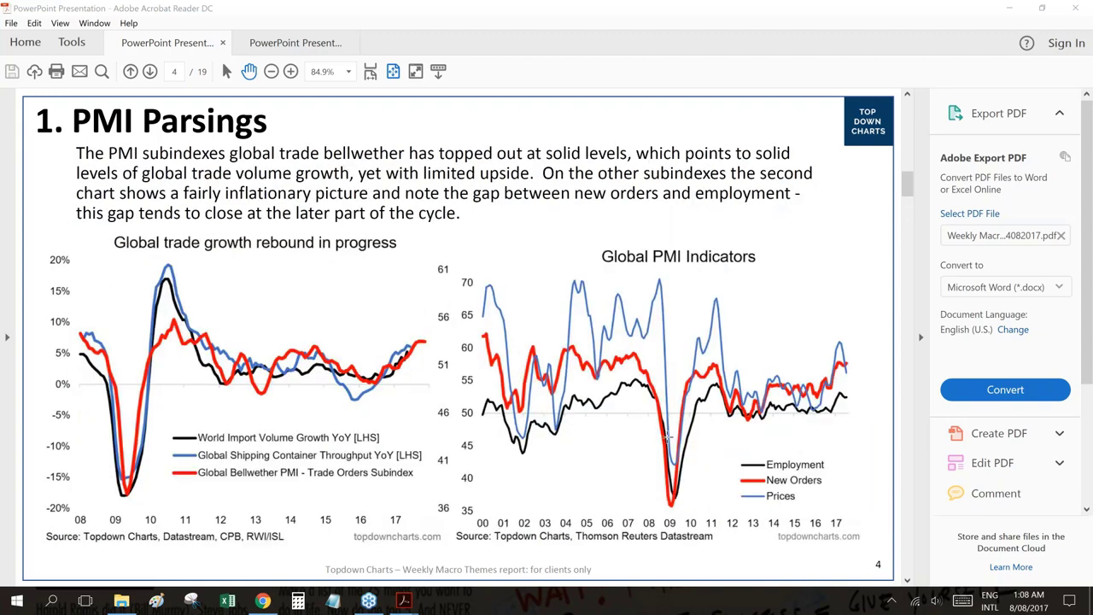
scroll(502, 428, up, 1)
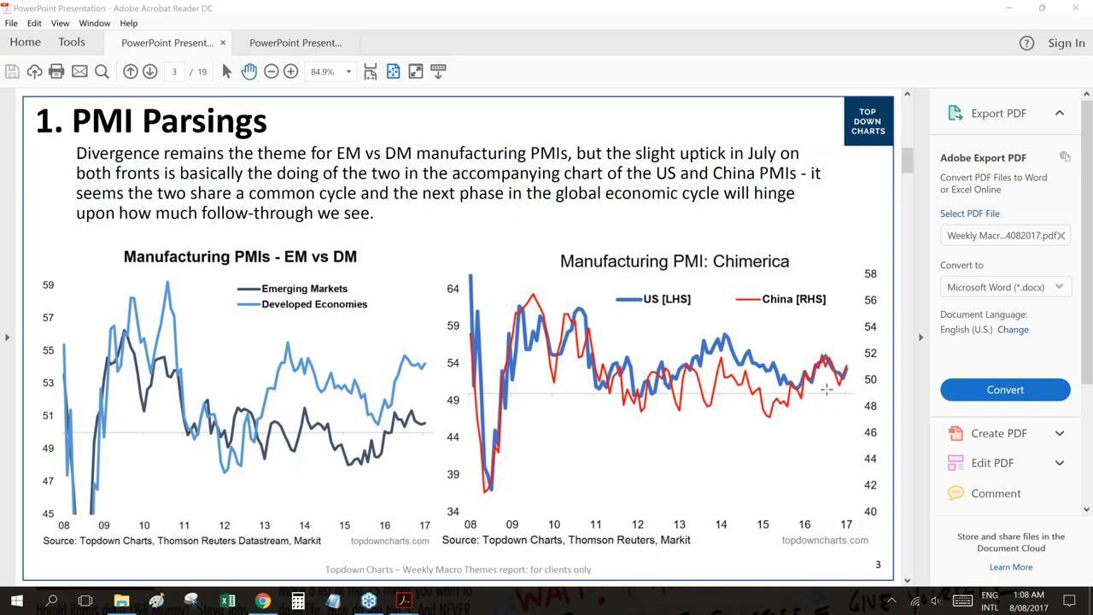
scroll(816, 389, down, 1)
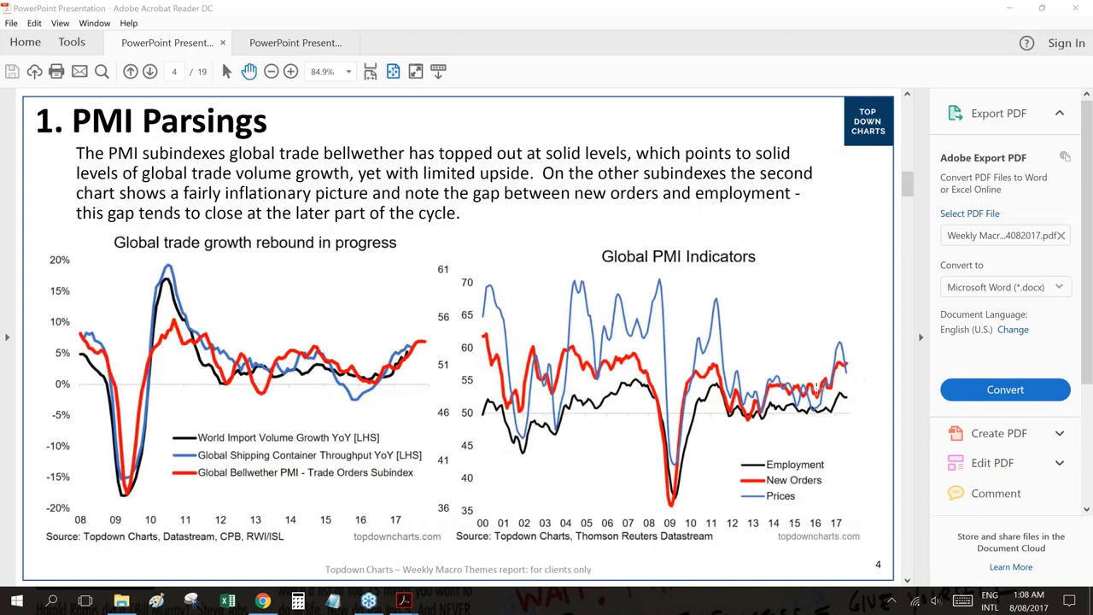
scroll(816, 388, up, 1)
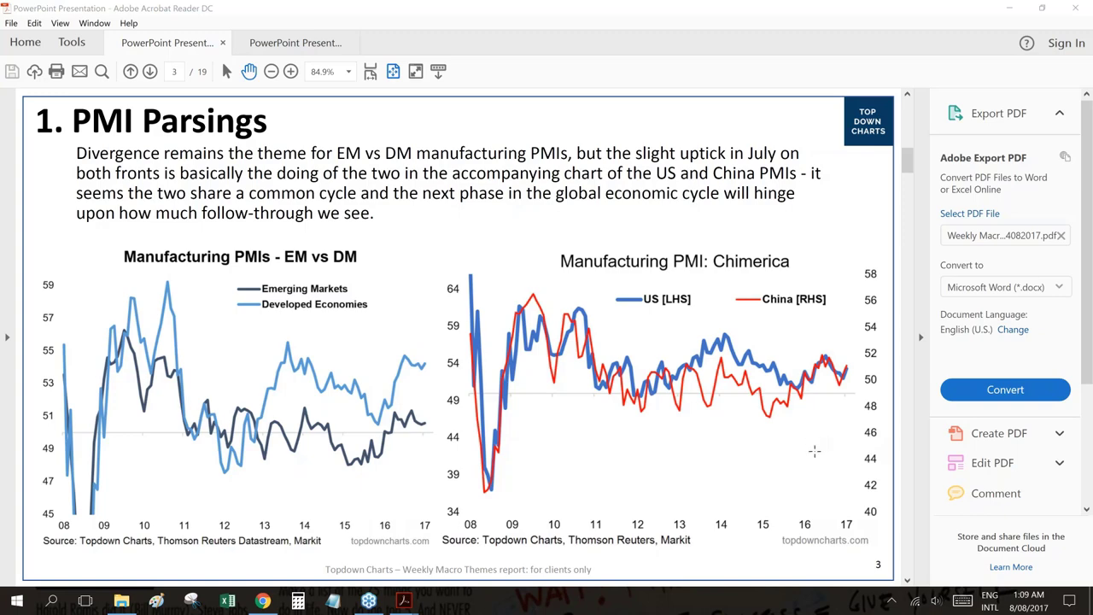
scroll(732, 406, down, 2)
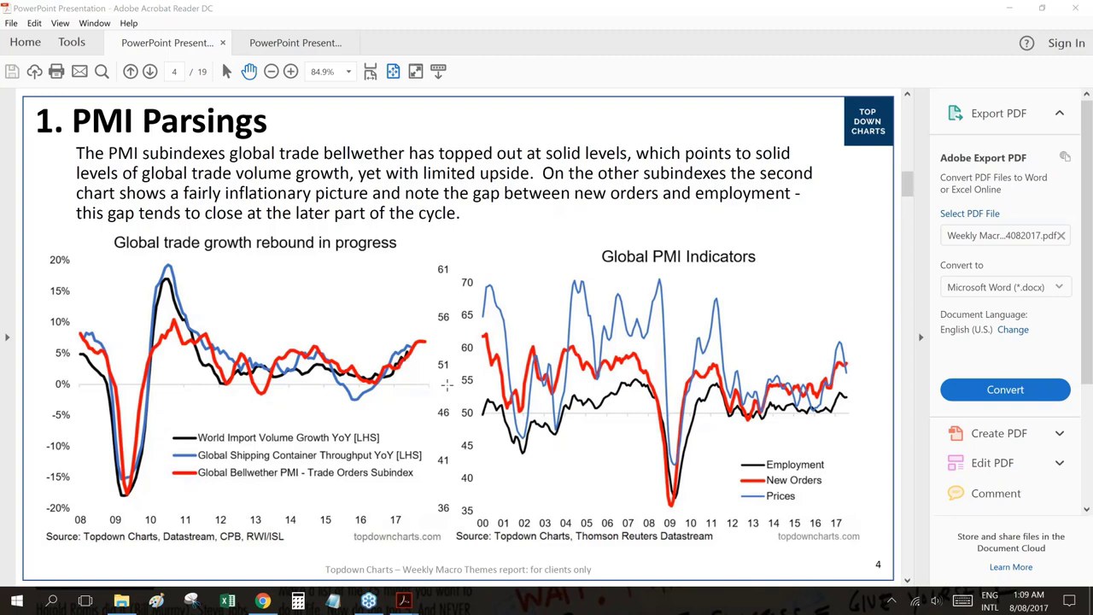
scroll(415, 378, down, 2)
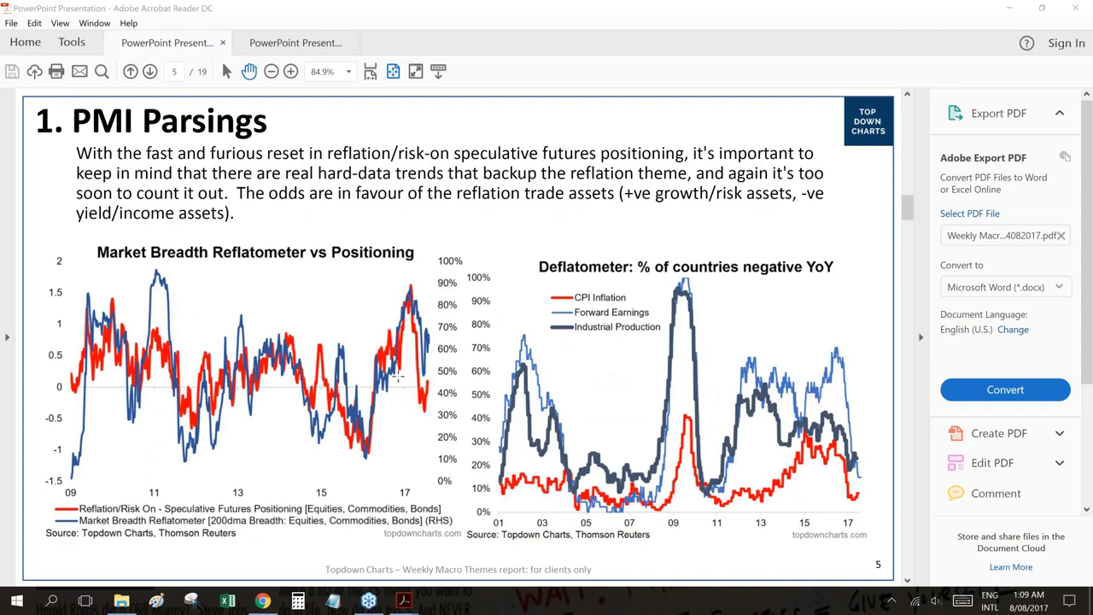
scroll(398, 376, up, 2)
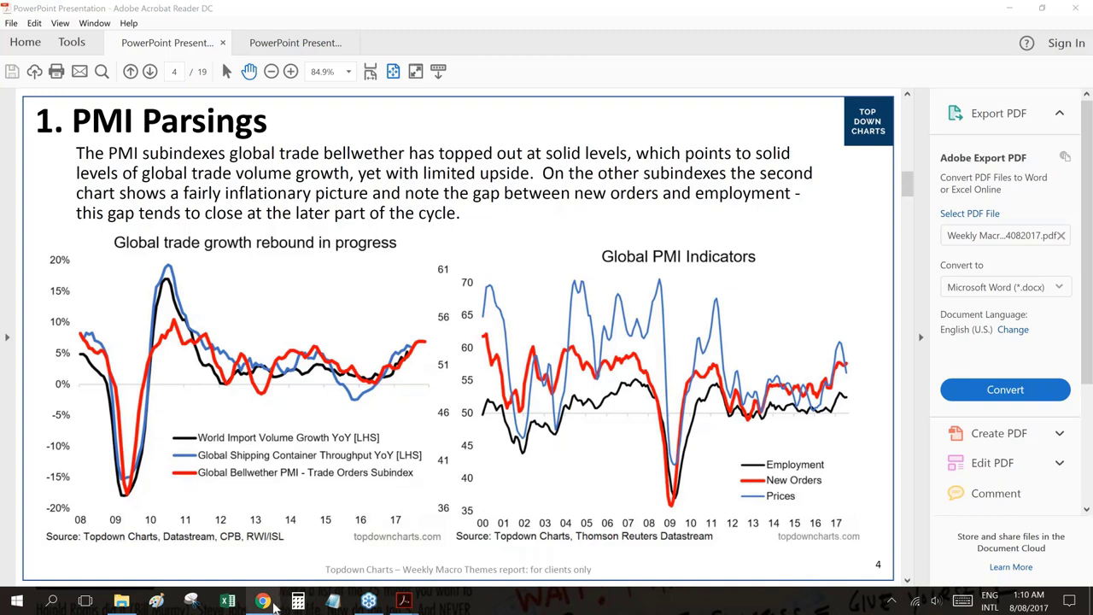
Bring Chrome forward on the Twitter tab and close the open direct-message conversation
mouse_move(272, 605)
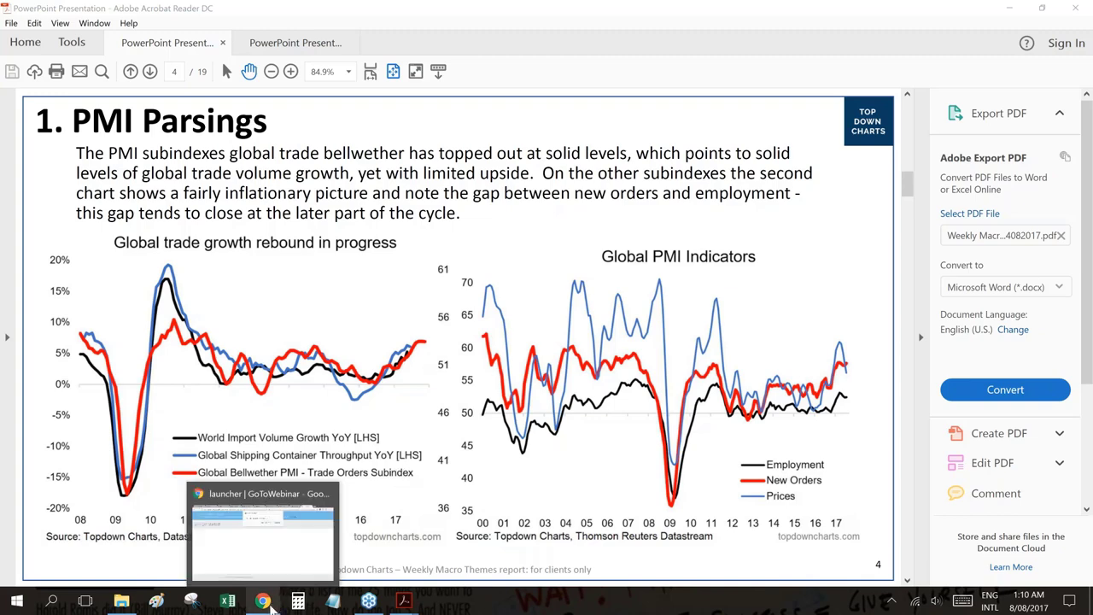
click(271, 605)
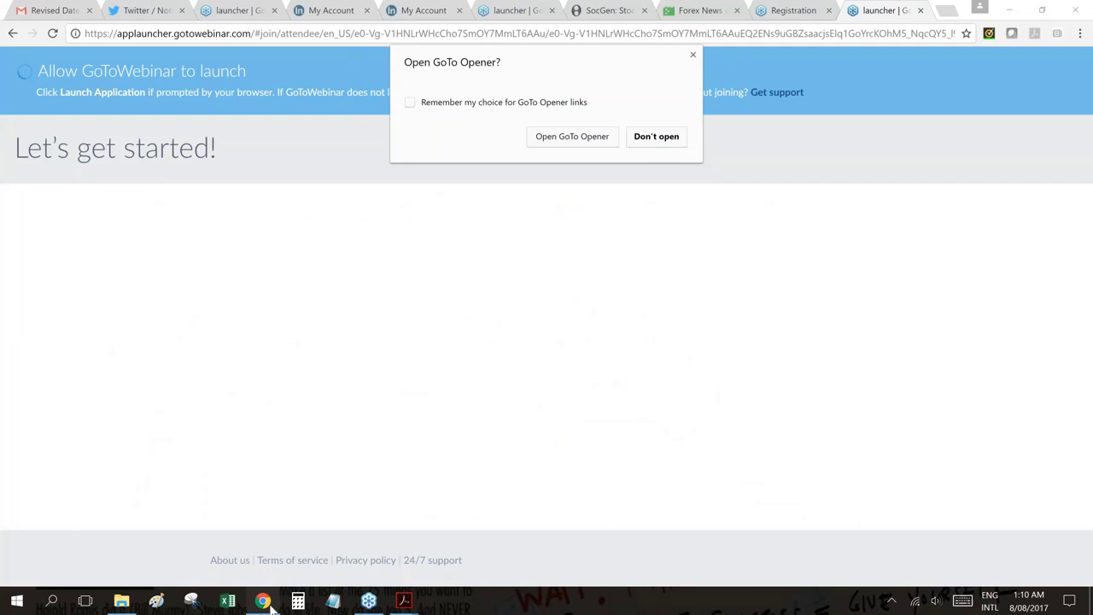
click(152, 14)
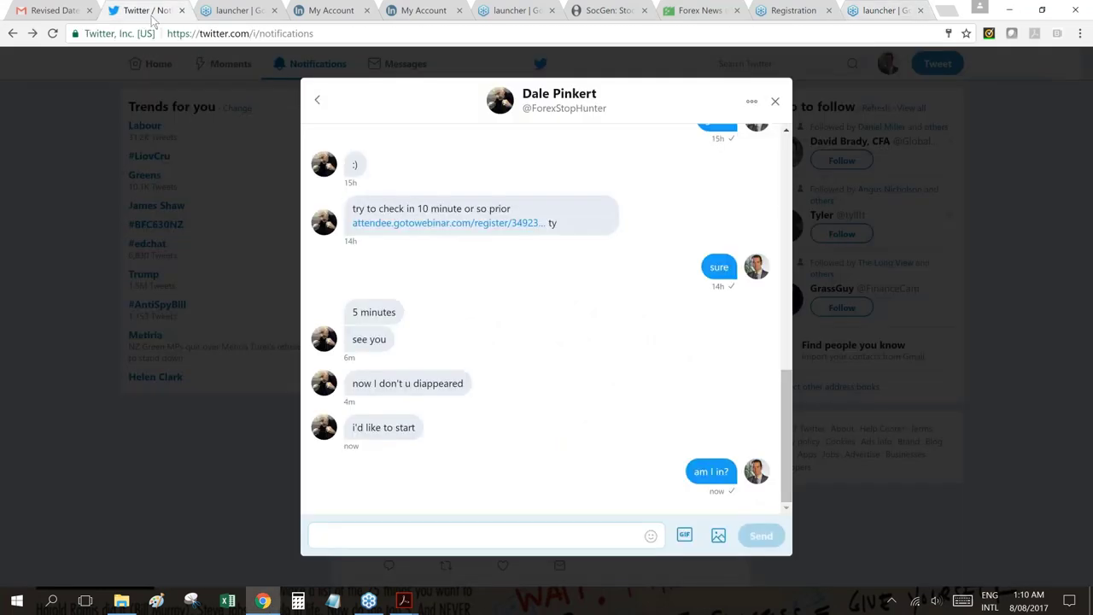
key(Escape)
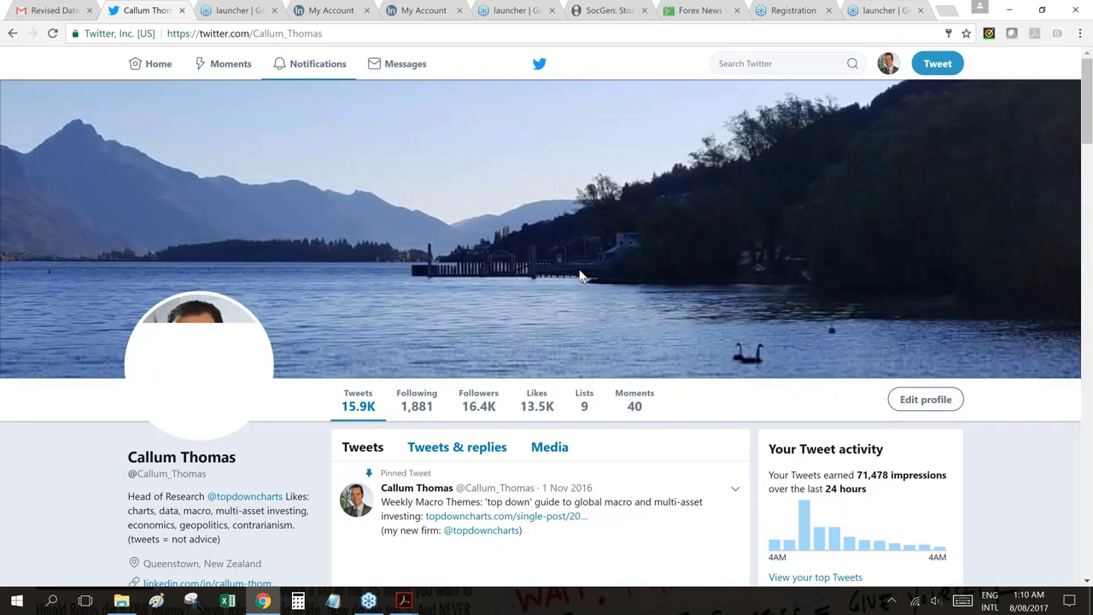
Scroll the profile timeline to the Aug 5 retweet of the S&P 500 'Trump' Policy Topics chart
scroll(580, 276, down, 8)
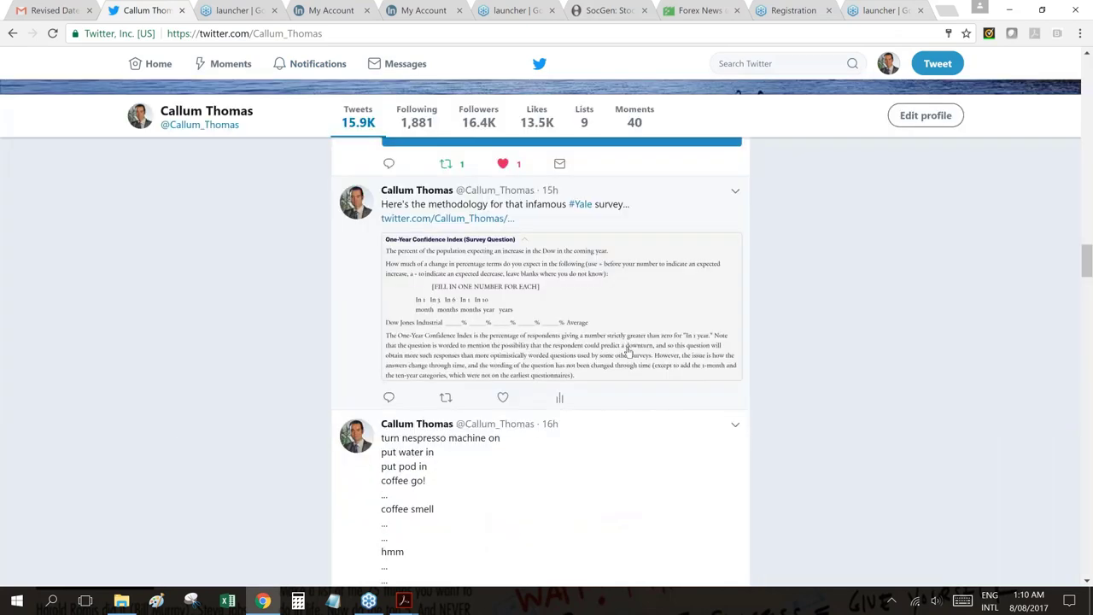
scroll(615, 346, down, 10)
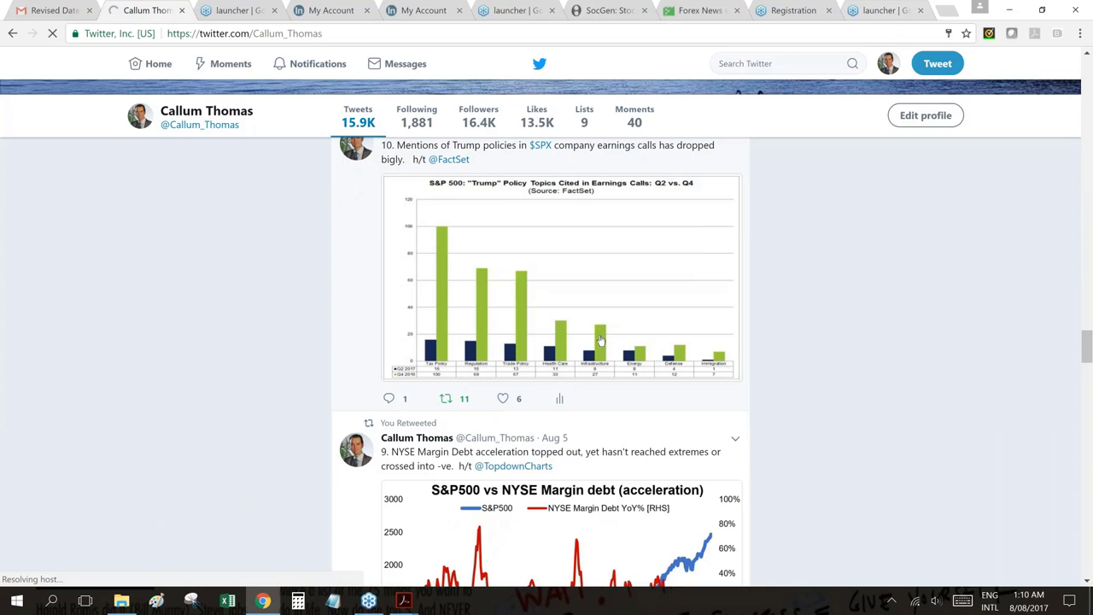
scroll(601, 340, up, 1)
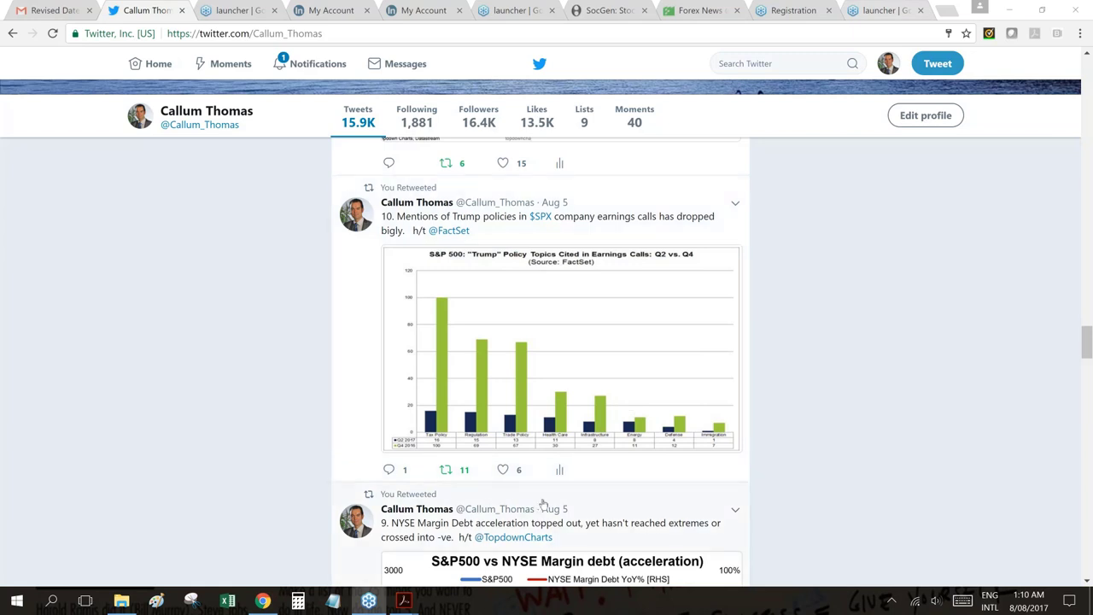
key(alt+Tab)
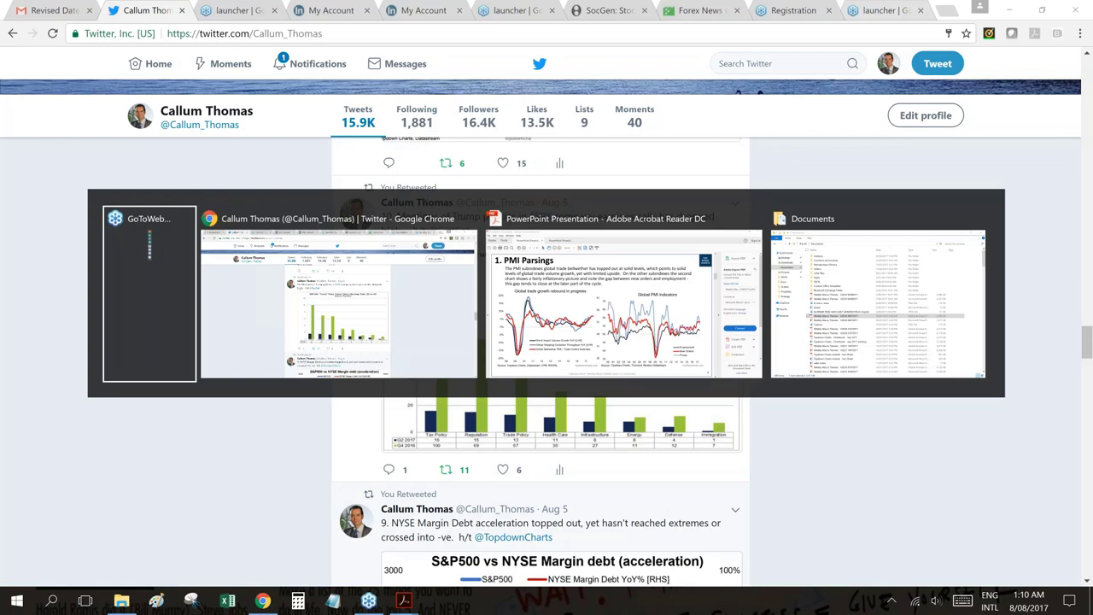
Return to the Acrobat slide deck and scroll forward to page 13, '4. EM DM DuPont'
key(Tab)
key(Tab)
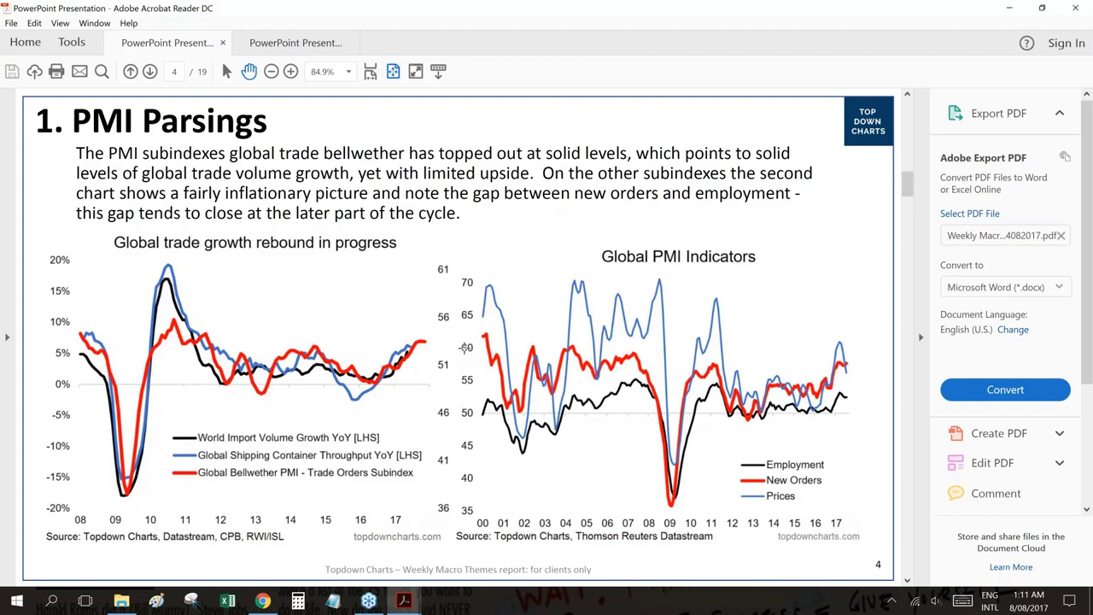
scroll(466, 348, down, 1)
scroll(466, 348, up, 1)
scroll(820, 397, down, 1)
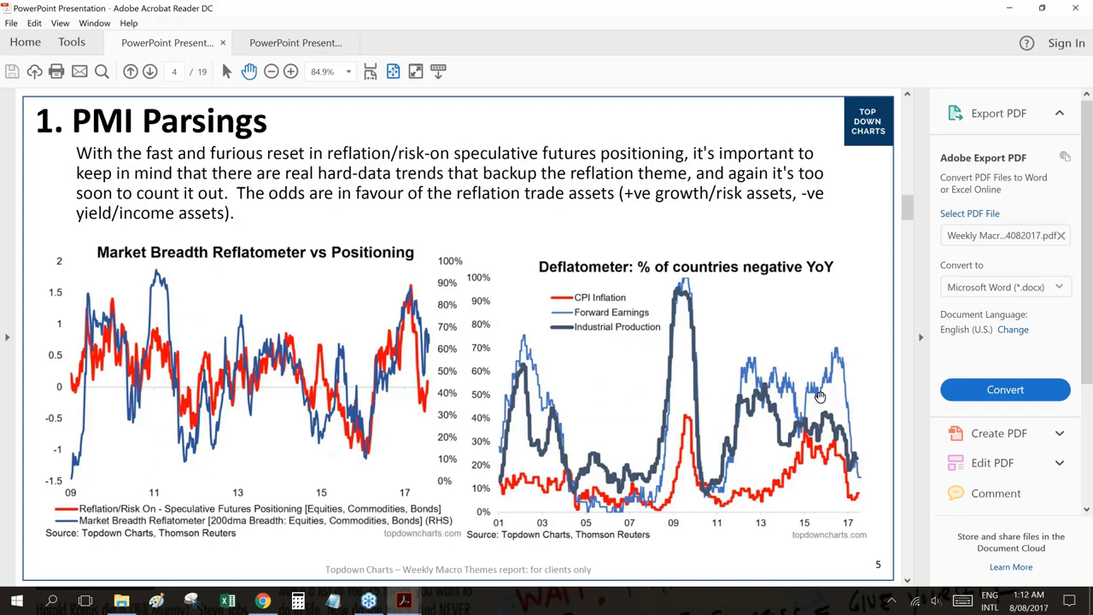
scroll(820, 397, down, 9)
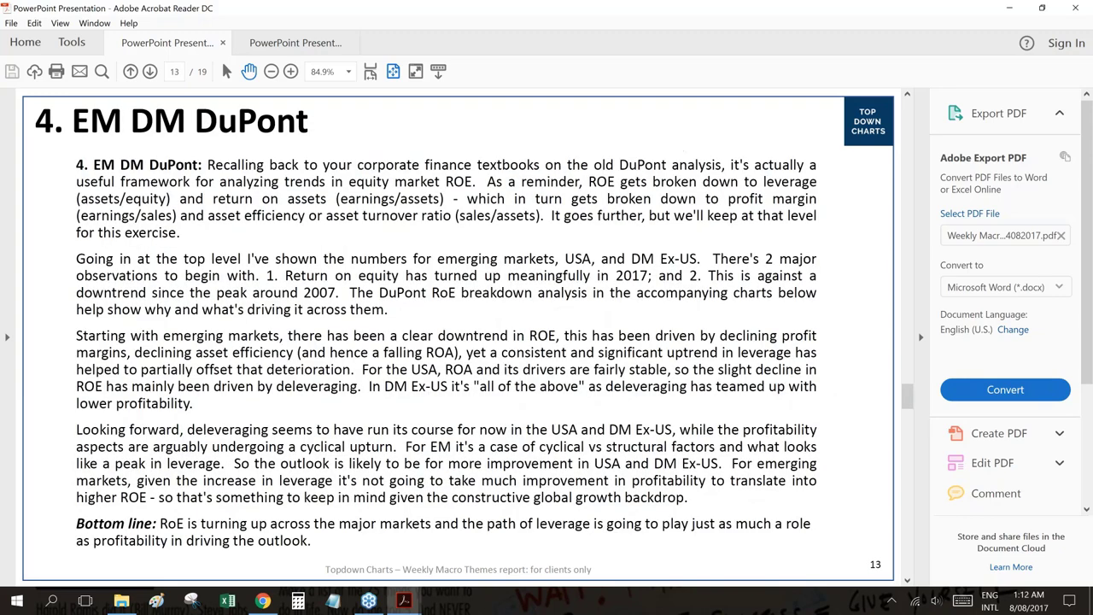
Scroll back to page 14 showing the Return on Equity chart for USA, EM and DM Ex-US
scroll(644, 441, down, 2)
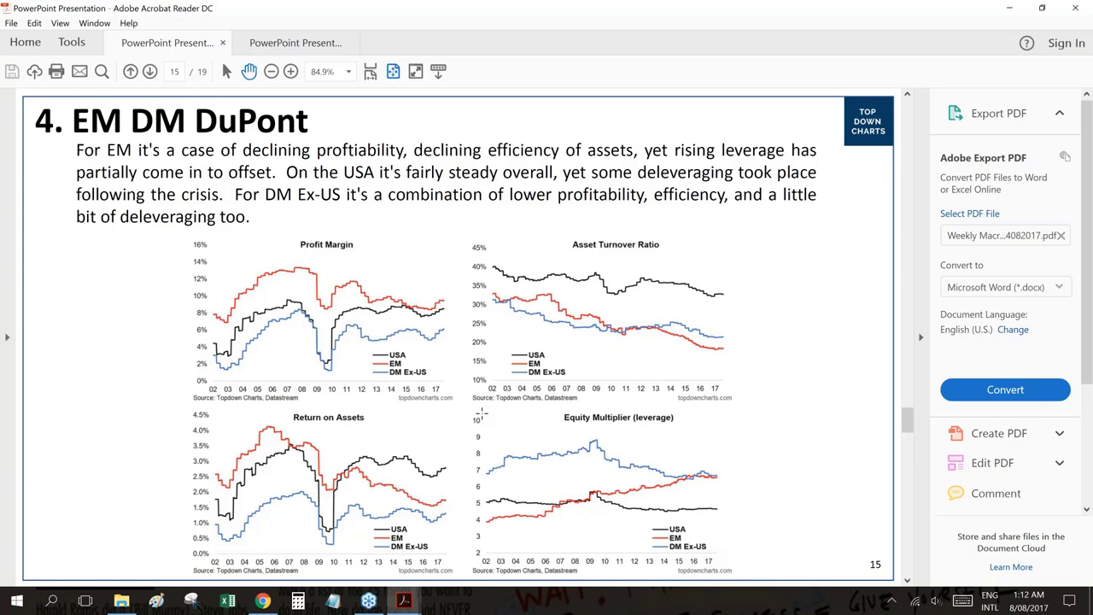
scroll(481, 414, up, 2)
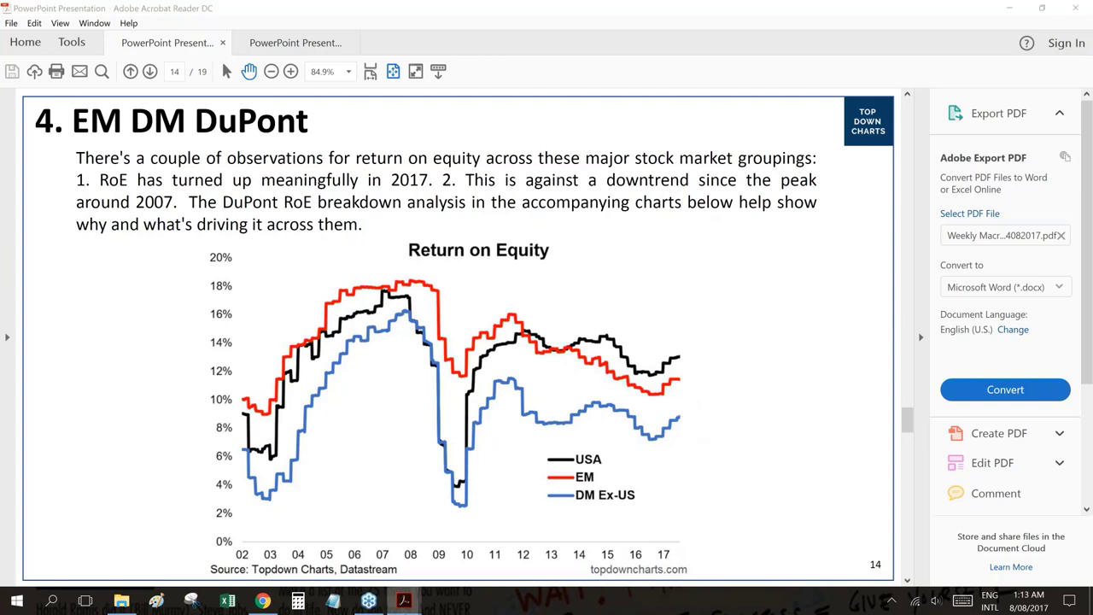
Switch to the global macro data pulse report's page 8 property prices chart, then launch Excel
mouse_move(404, 600)
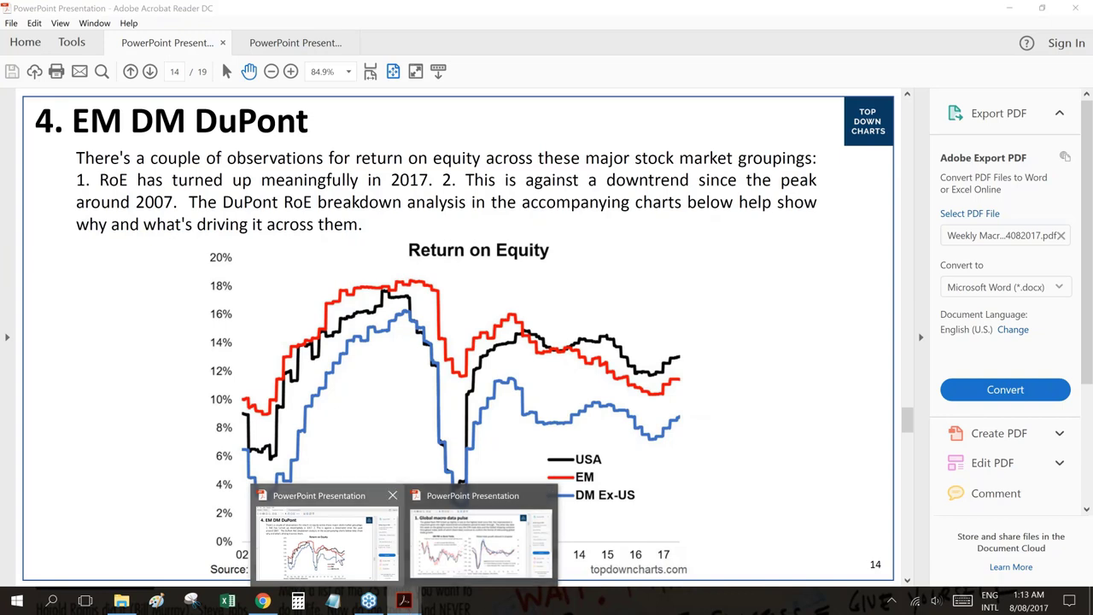
click(353, 560)
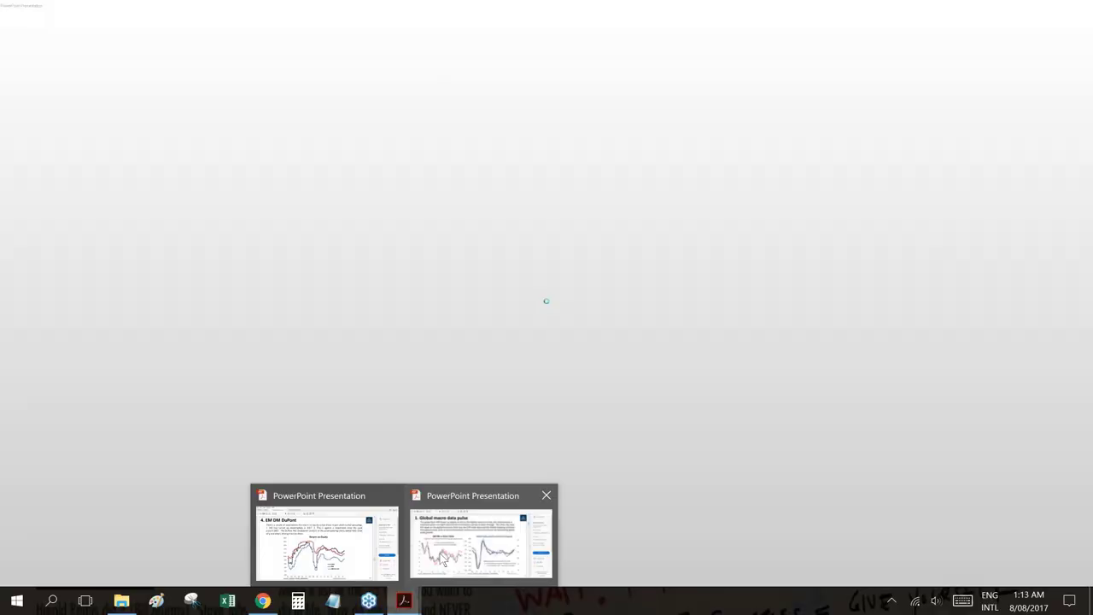
click(445, 563)
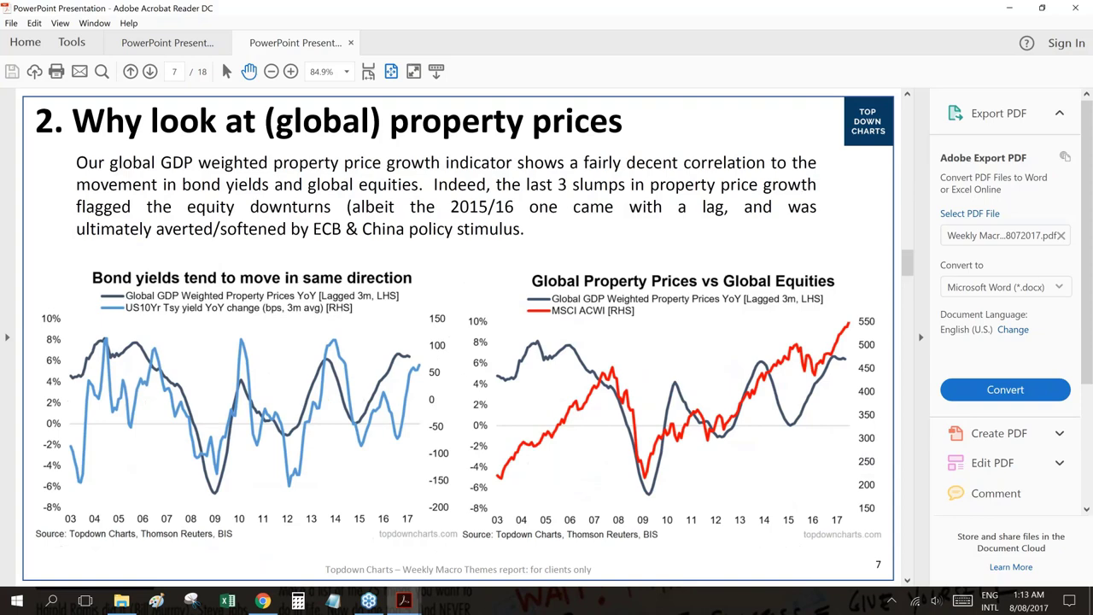
scroll(703, 393, down, 1)
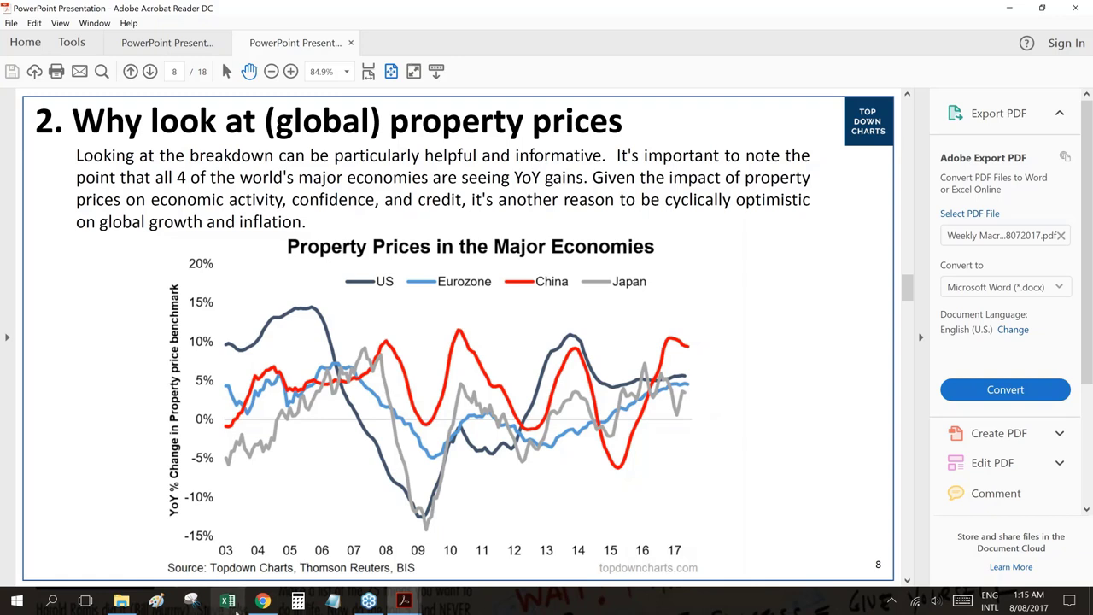
click(238, 604)
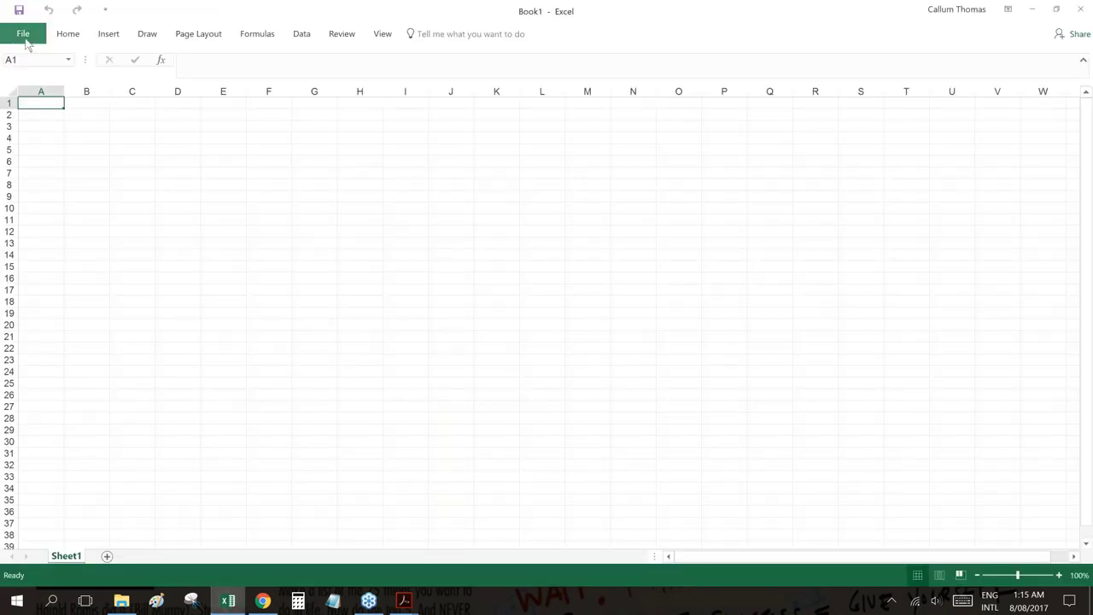
Open the Bond Breadth workbook from the Strategy folder, landing on its Charts2 yield charts
click(24, 36)
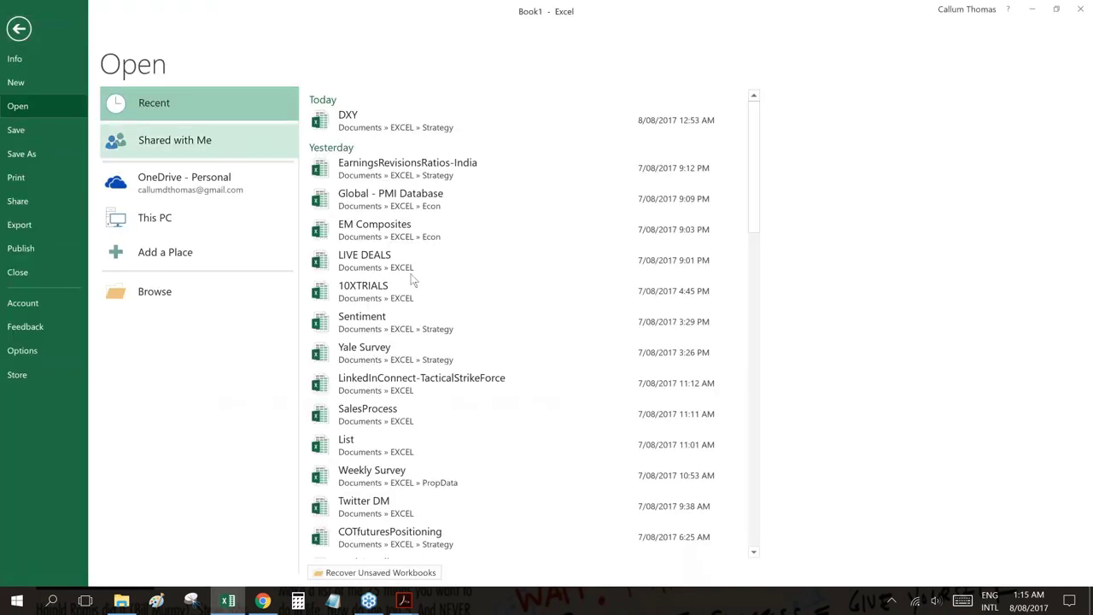
click(149, 294)
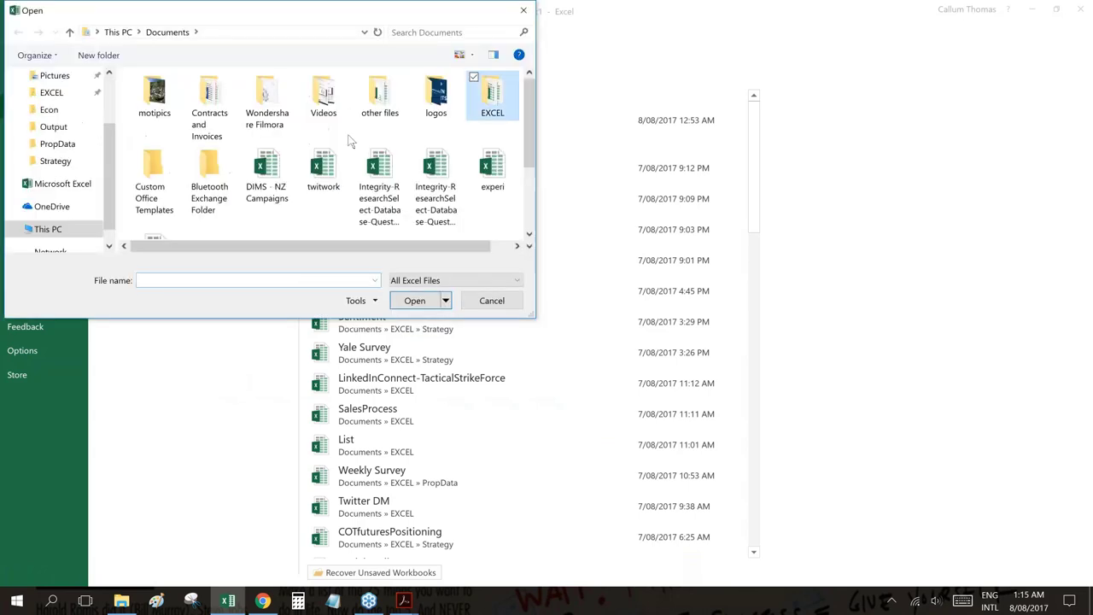
double_click(172, 160)
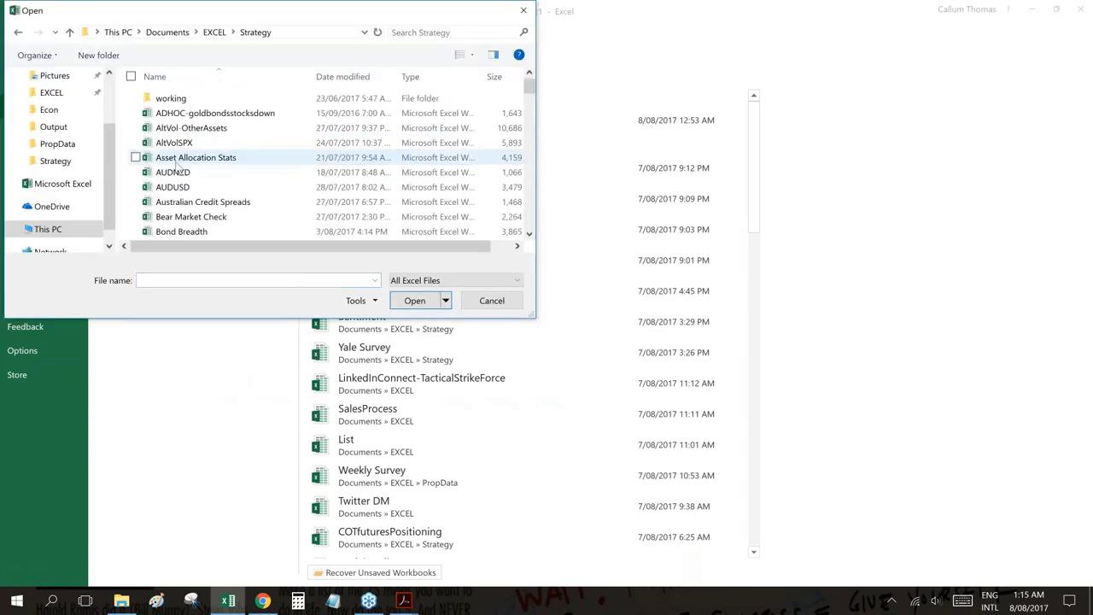
scroll(214, 198, down, 1)
double_click(211, 188)
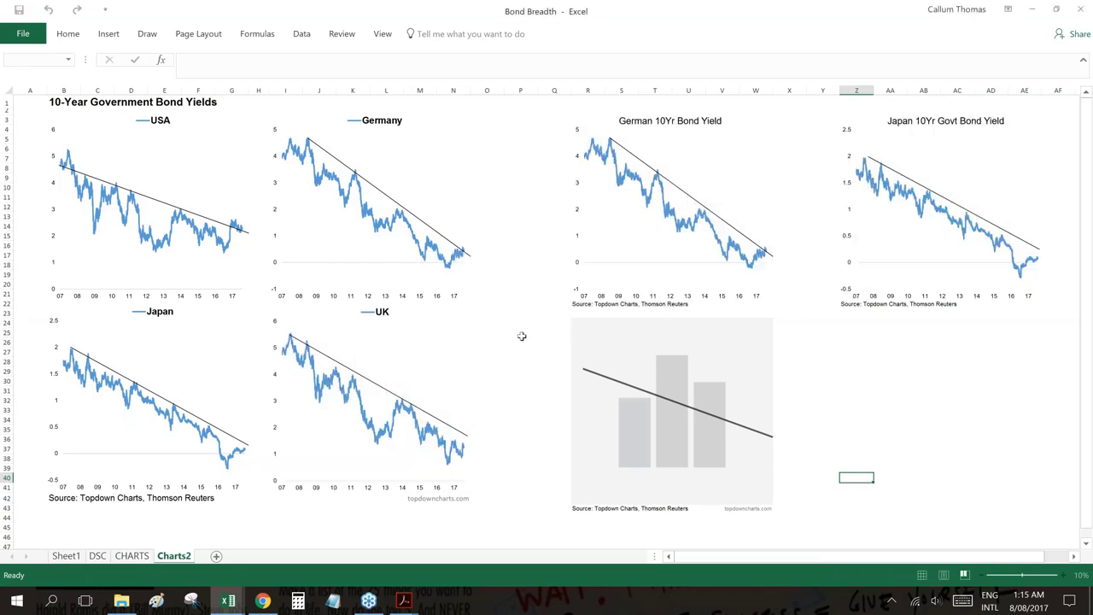
Close Bond Breadth without saving and open the BondStrat workbook from the Strategy folder
click(1088, 8)
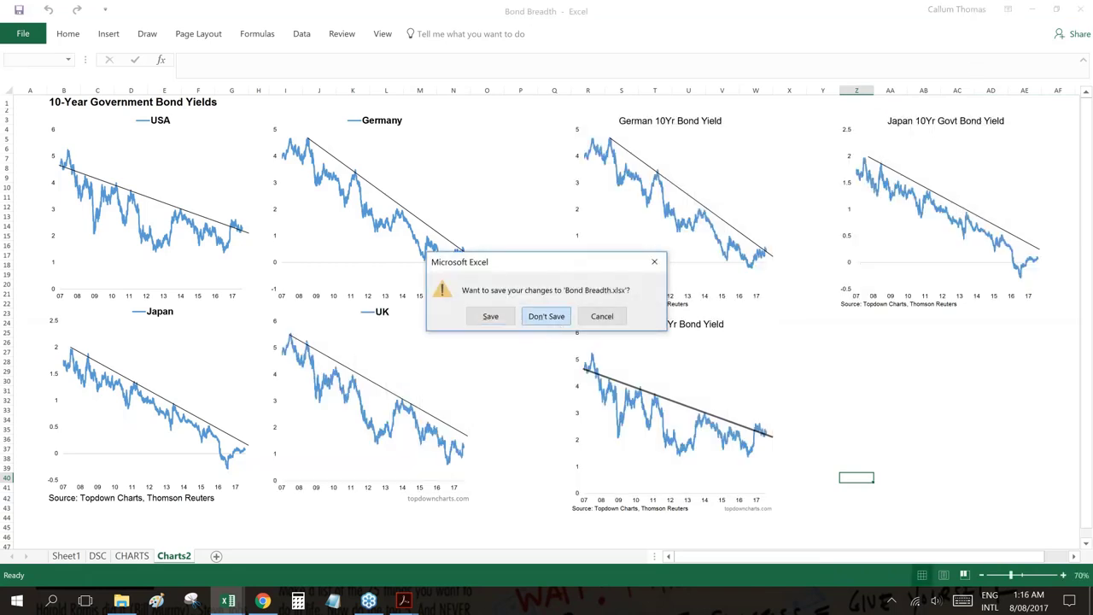
click(545, 316)
click(14, 34)
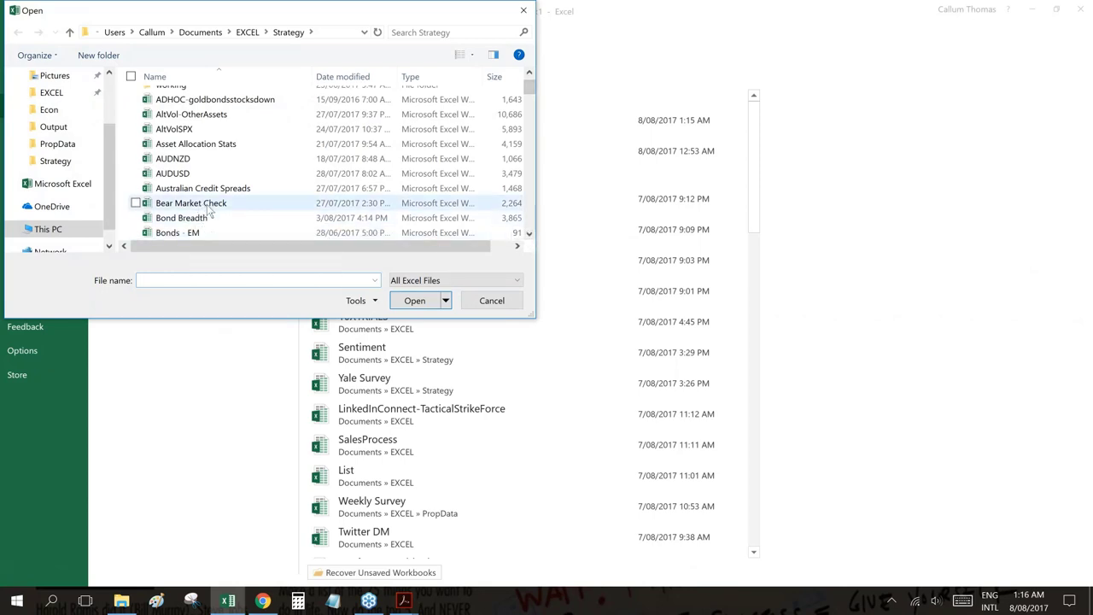
click(530, 234)
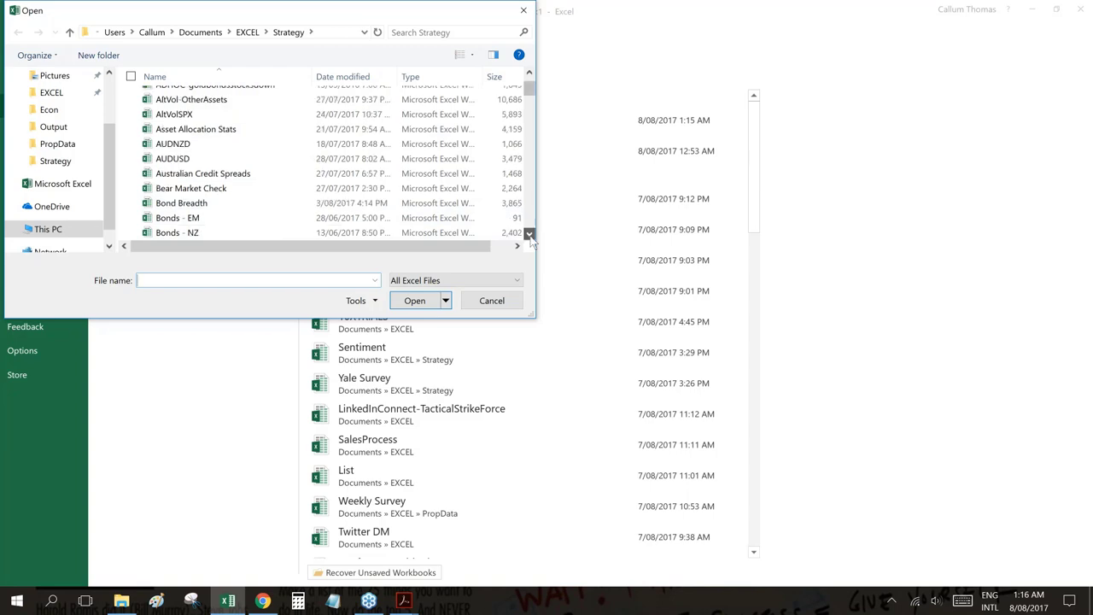
click(529, 234)
click(529, 234)
click(530, 234)
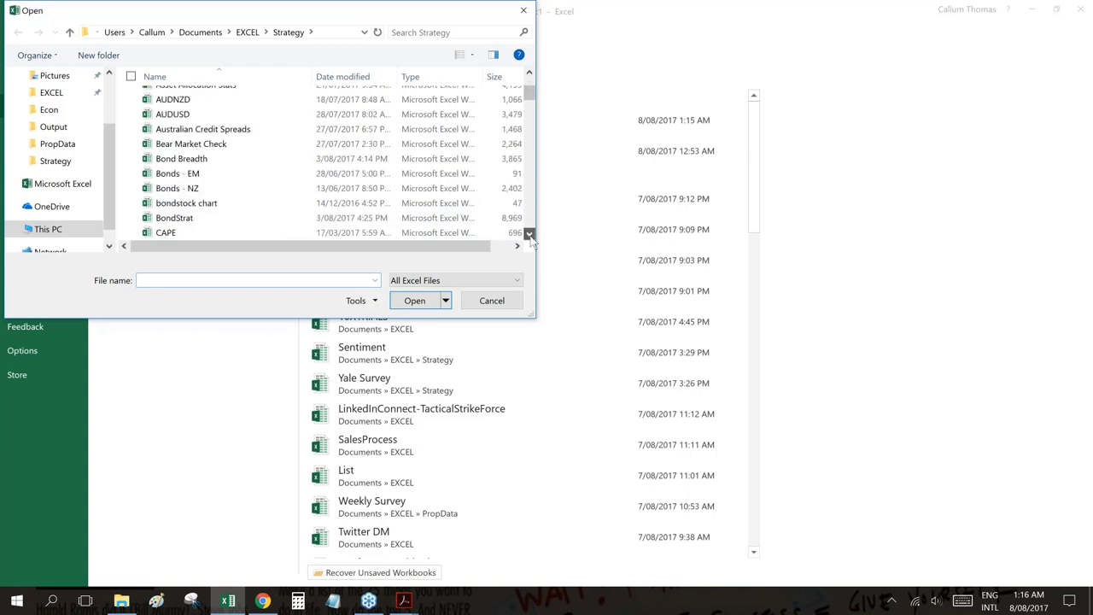
click(163, 221)
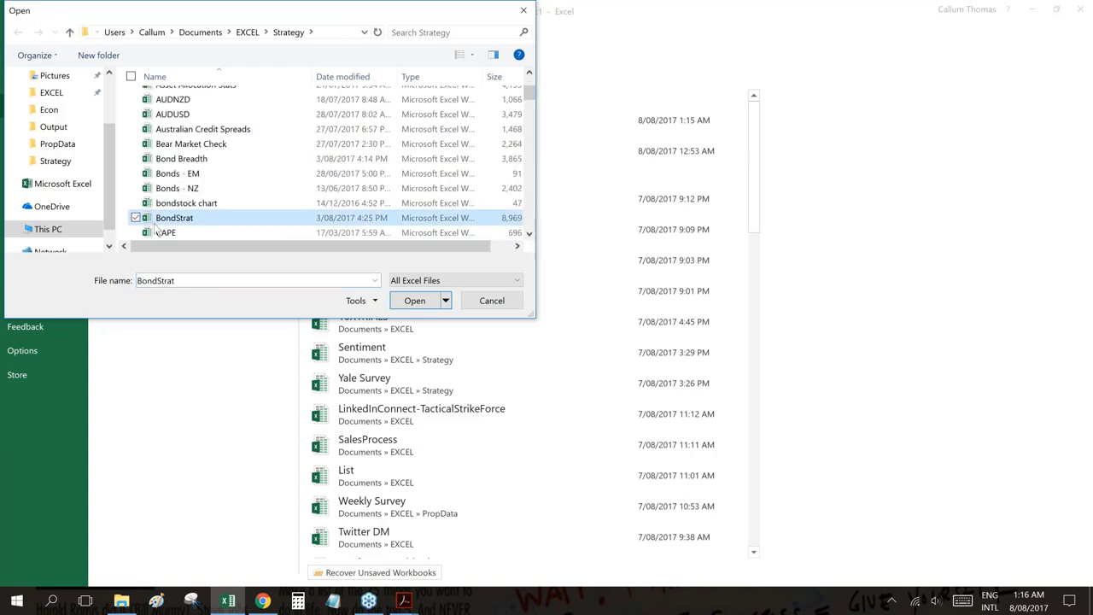
double_click(162, 220)
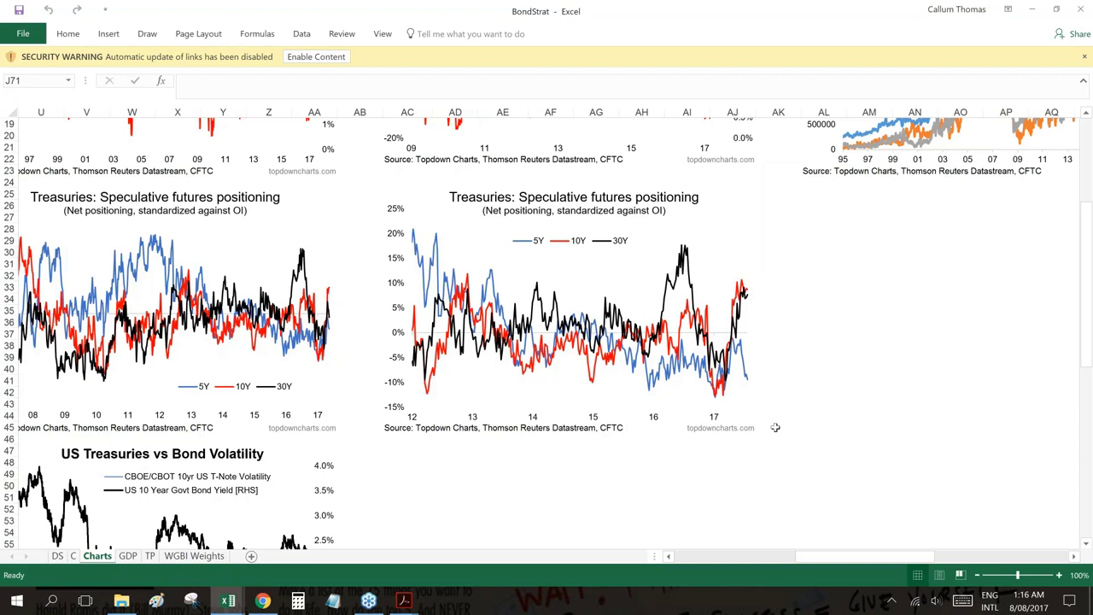
Scroll the Charts sheet to columns A–W, rows 25–61, showing the mutual fund flows and bond volatility charts
drag(842, 557, 837, 562)
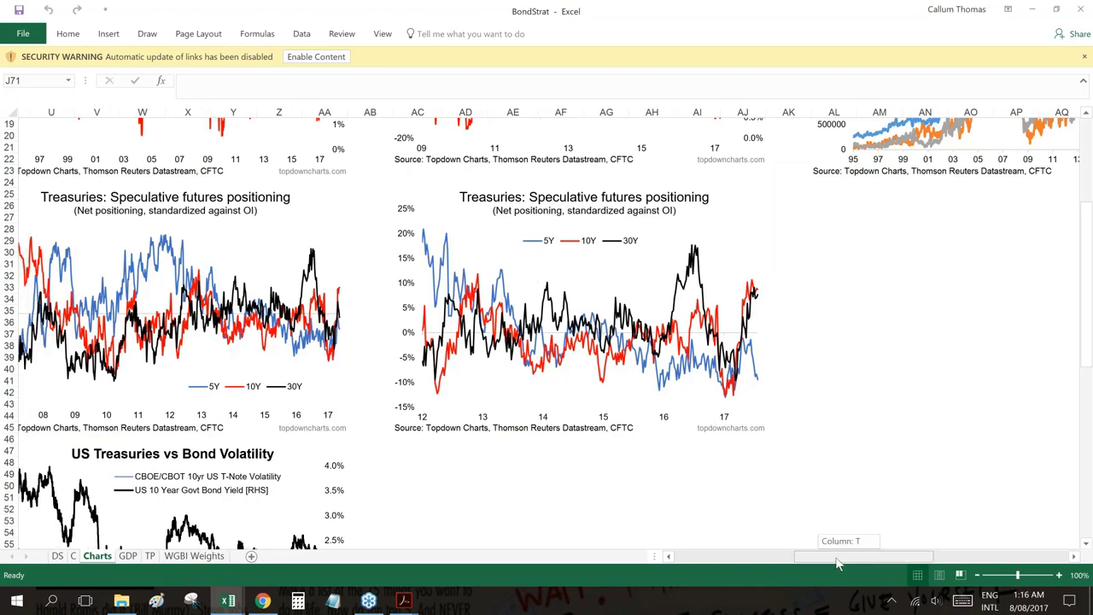
scroll(842, 562, left, 2)
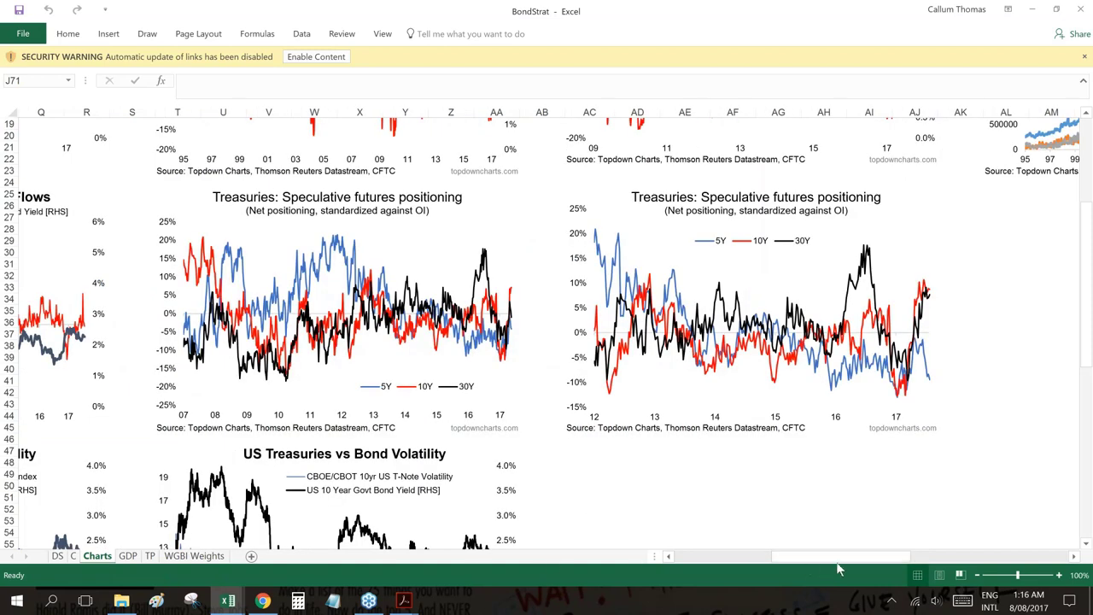
drag(846, 563, 852, 561)
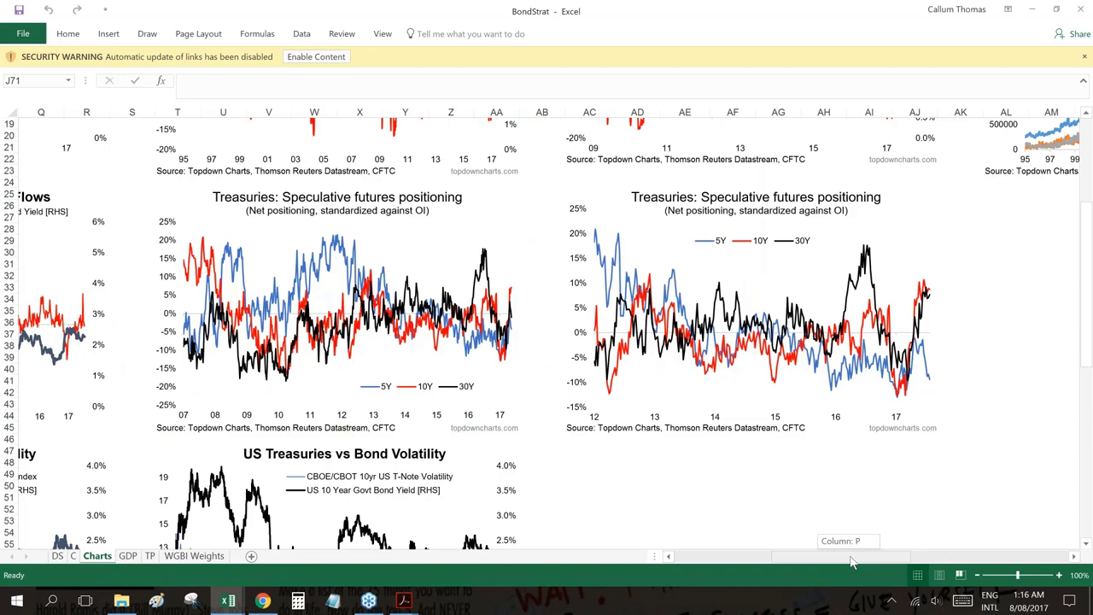
drag(851, 561, 853, 562)
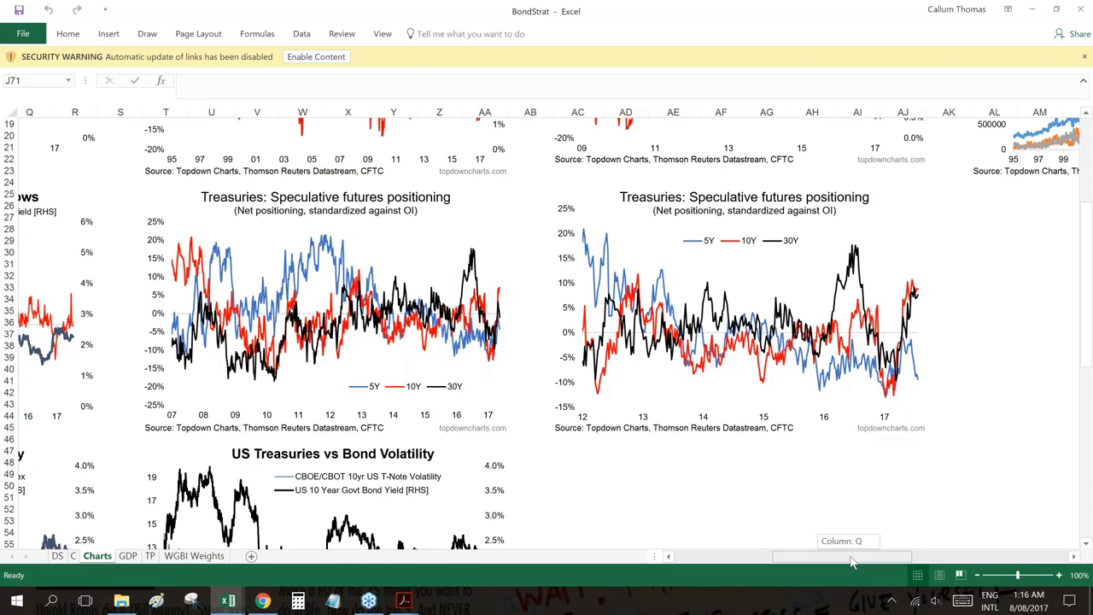
drag(852, 562, 867, 559)
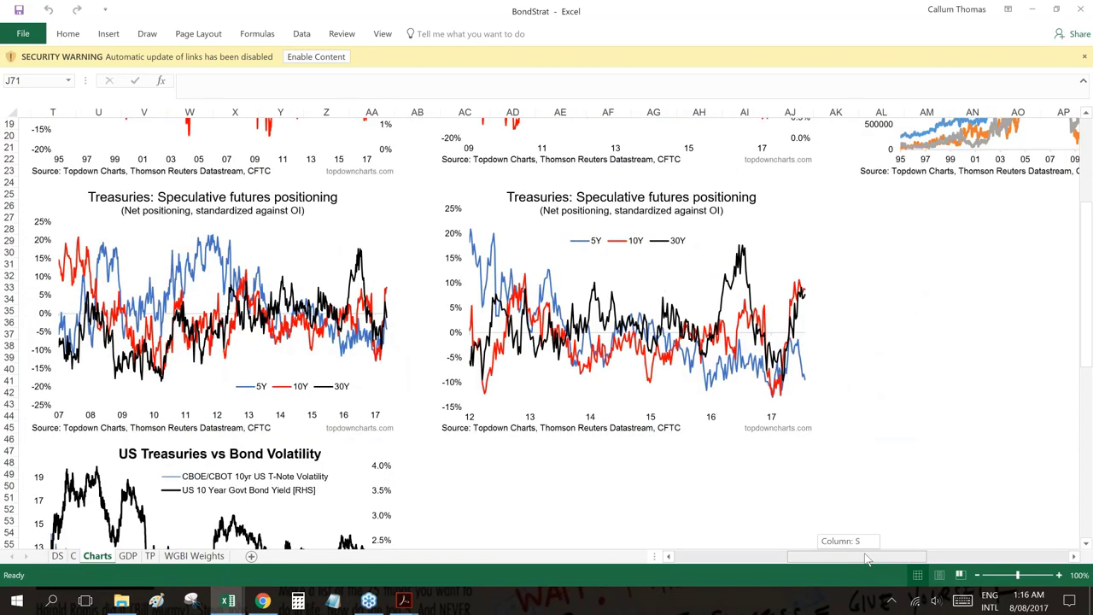
drag(868, 559, 751, 559)
scroll(634, 527, down, 2)
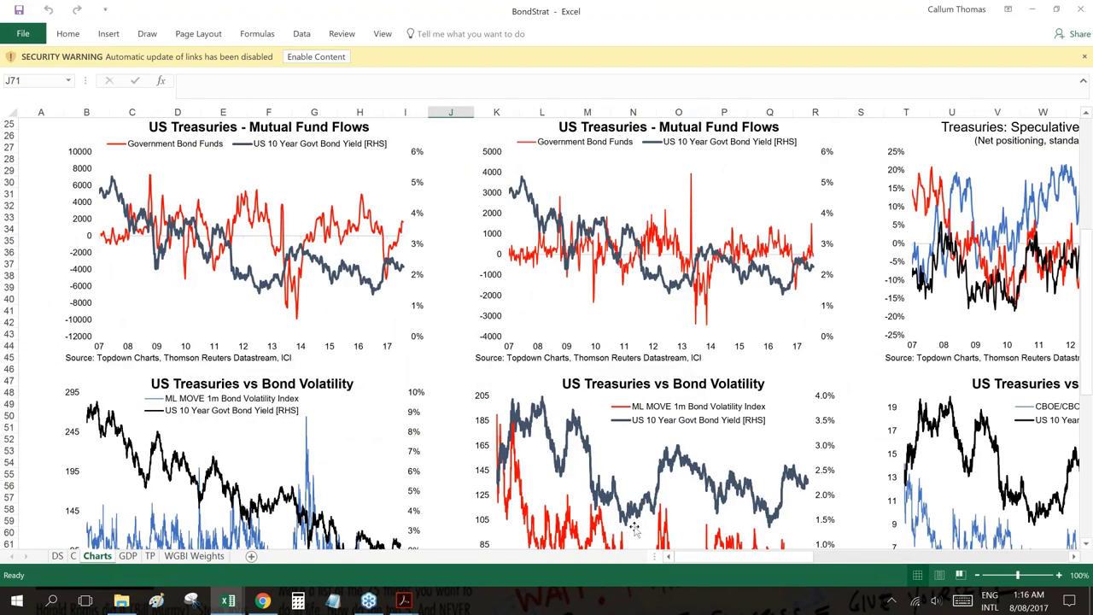
Scroll down to rows 58–94, select cell T84, and return to column A for the sentiment chart
scroll(634, 528, down, 9)
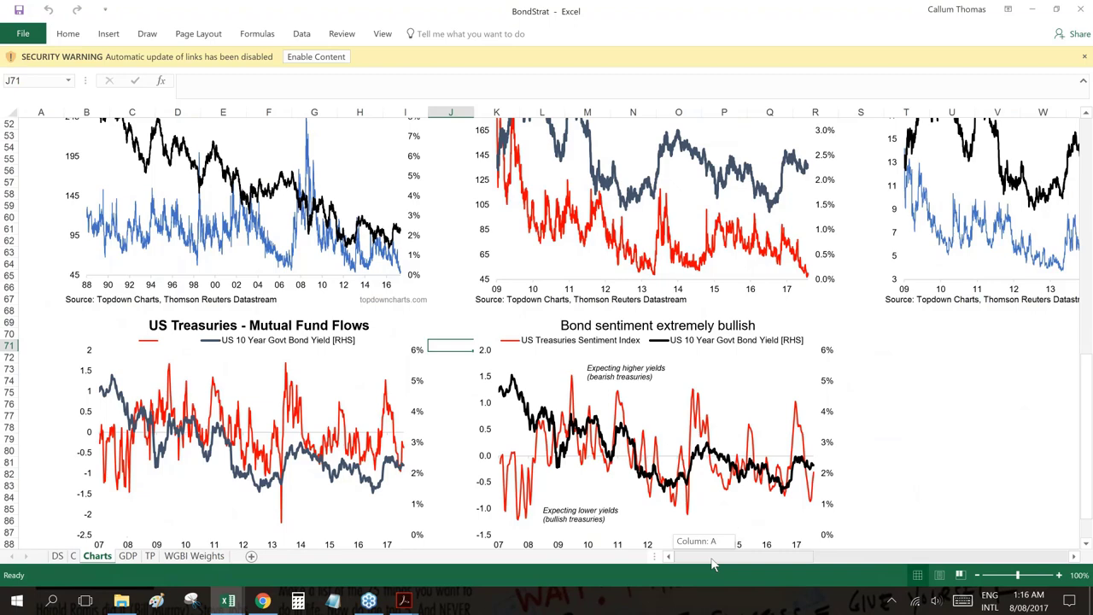
drag(714, 564, 798, 479)
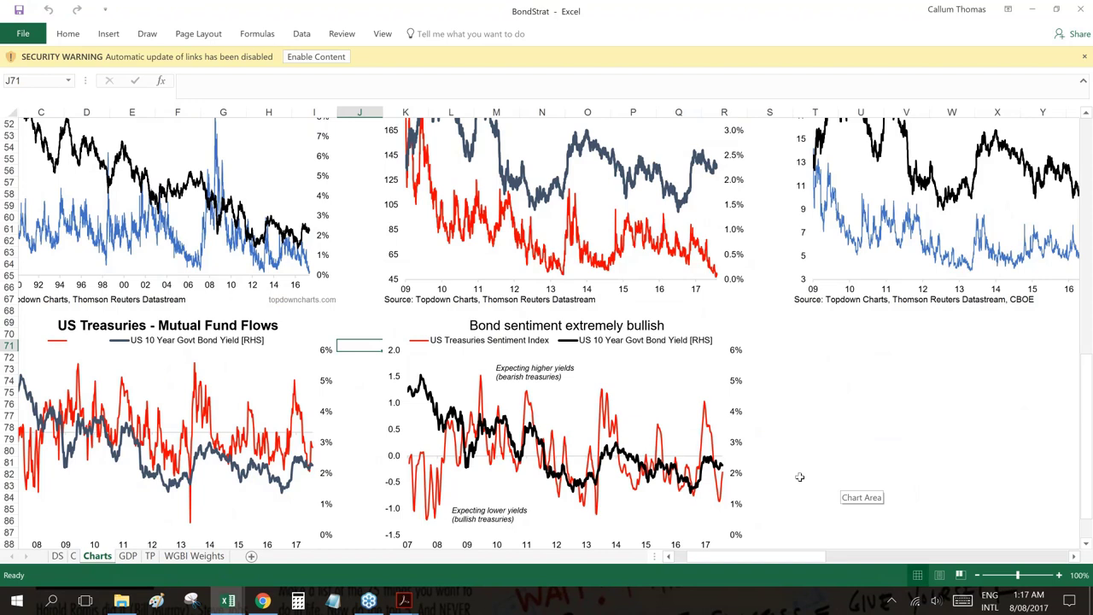
scroll(799, 476, down, 1)
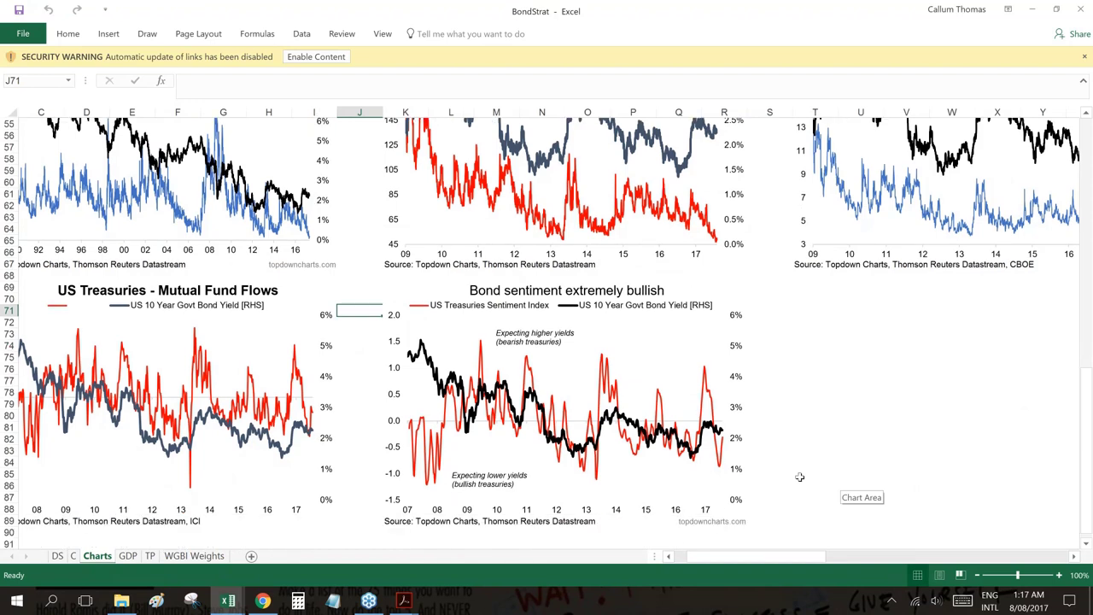
scroll(799, 476, down, 1)
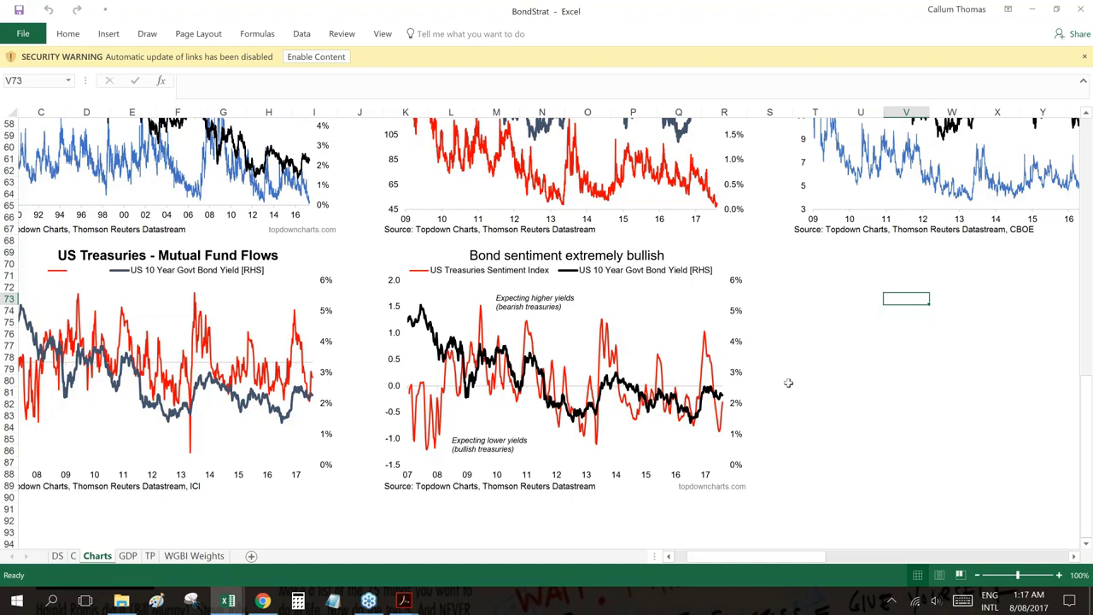
click(809, 421)
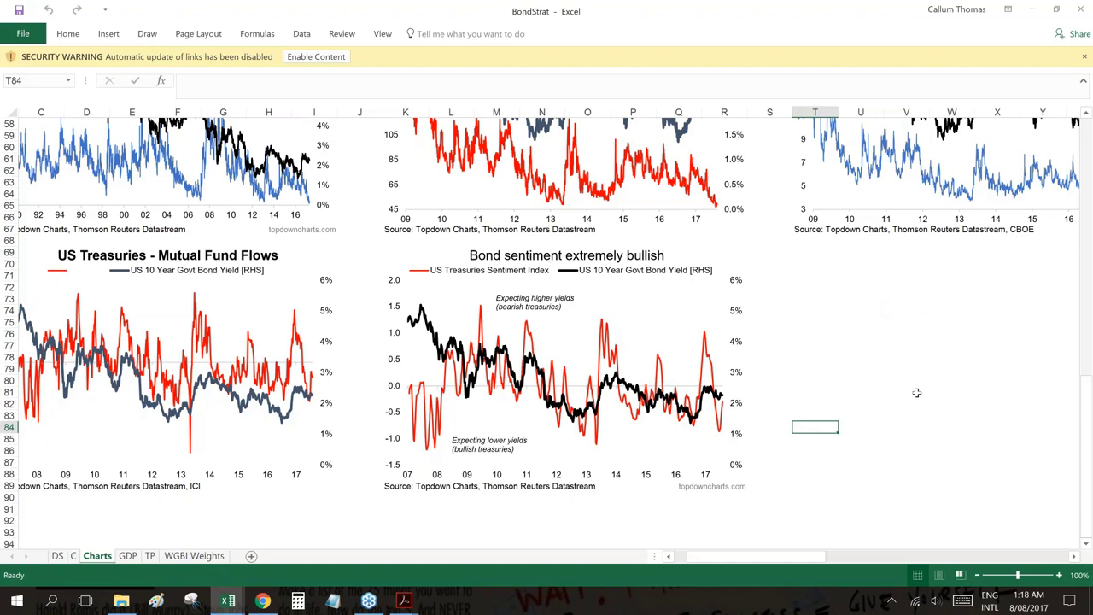
drag(753, 553, 729, 564)
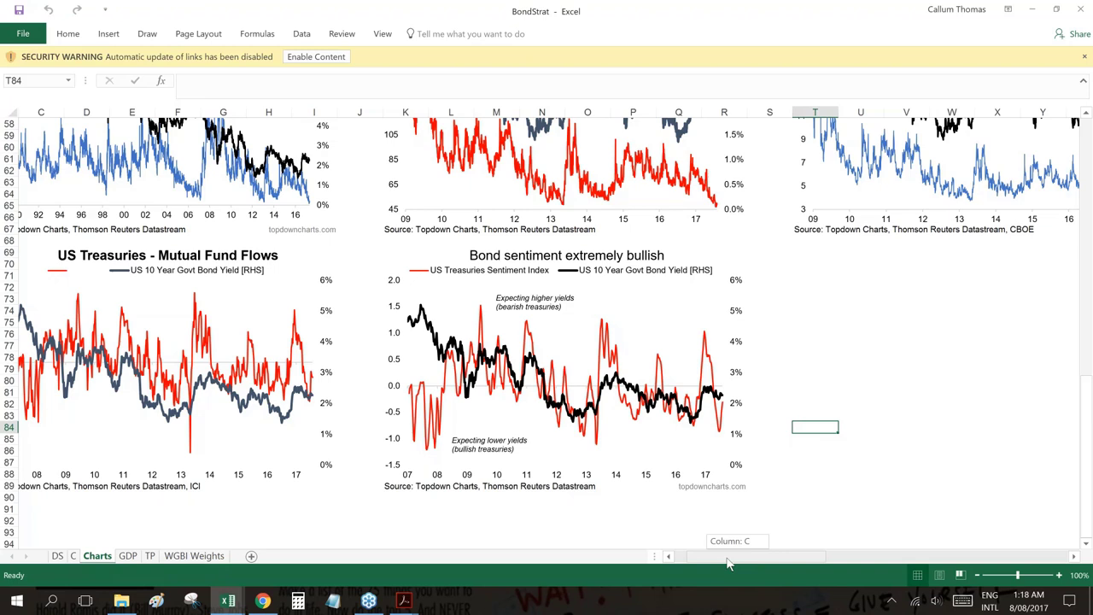
drag(729, 564, 706, 565)
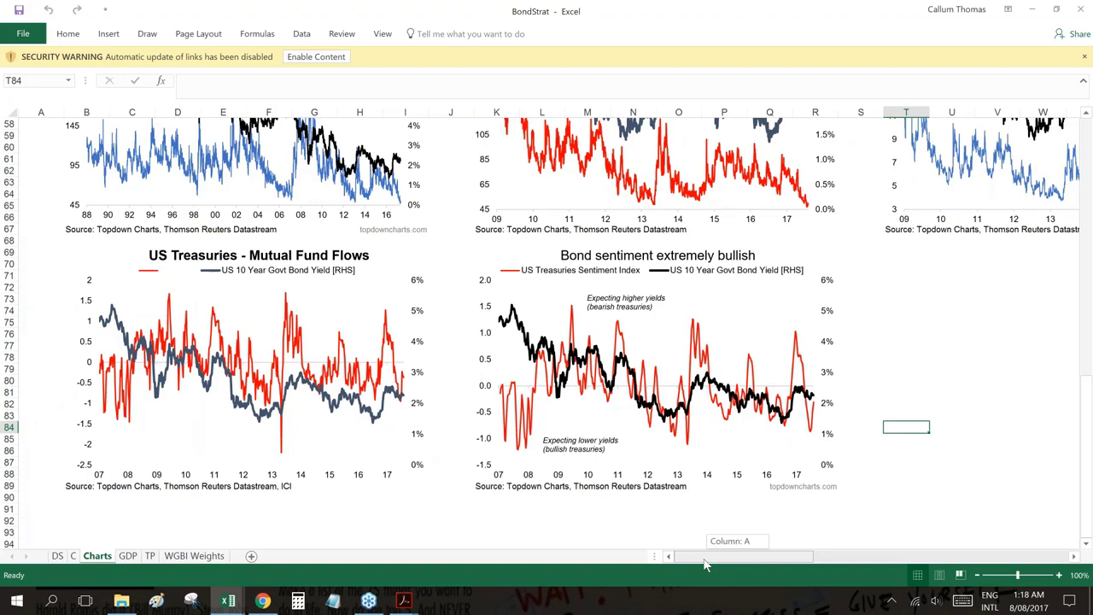
Scroll up to row 40 and pan right to column H so the ML MOVE and CBOE/CBOT charts sit side by side
scroll(735, 441, up, 6)
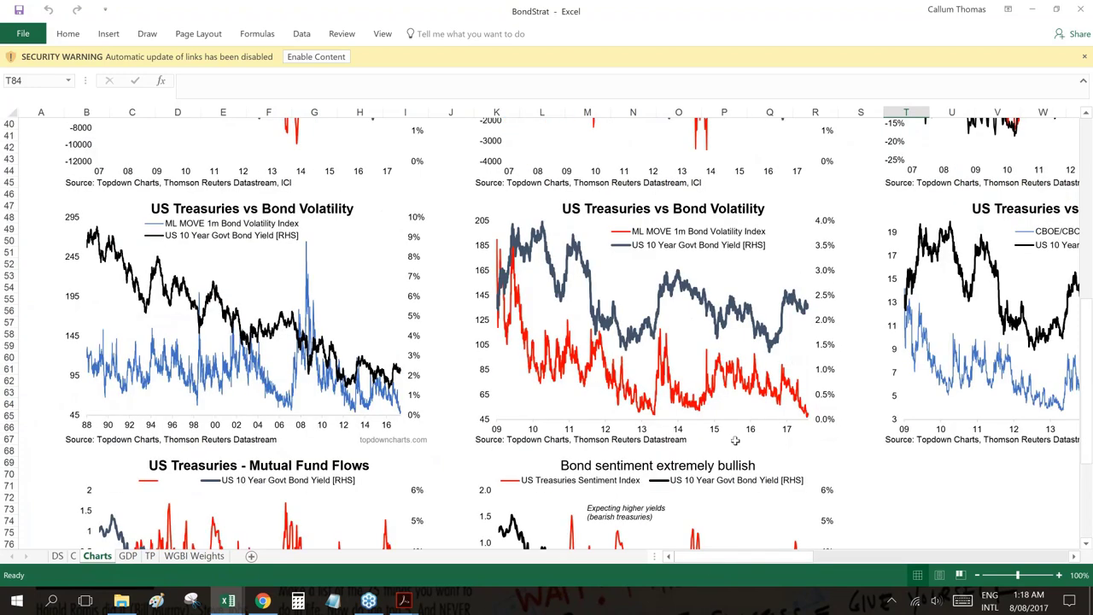
drag(819, 564, 785, 568)
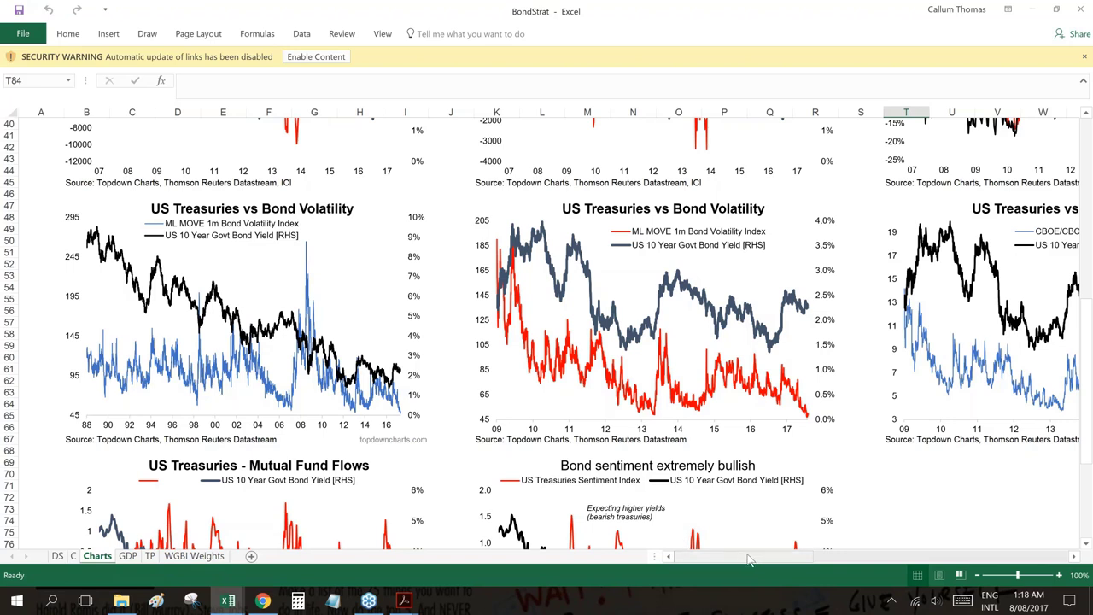
drag(748, 560, 781, 560)
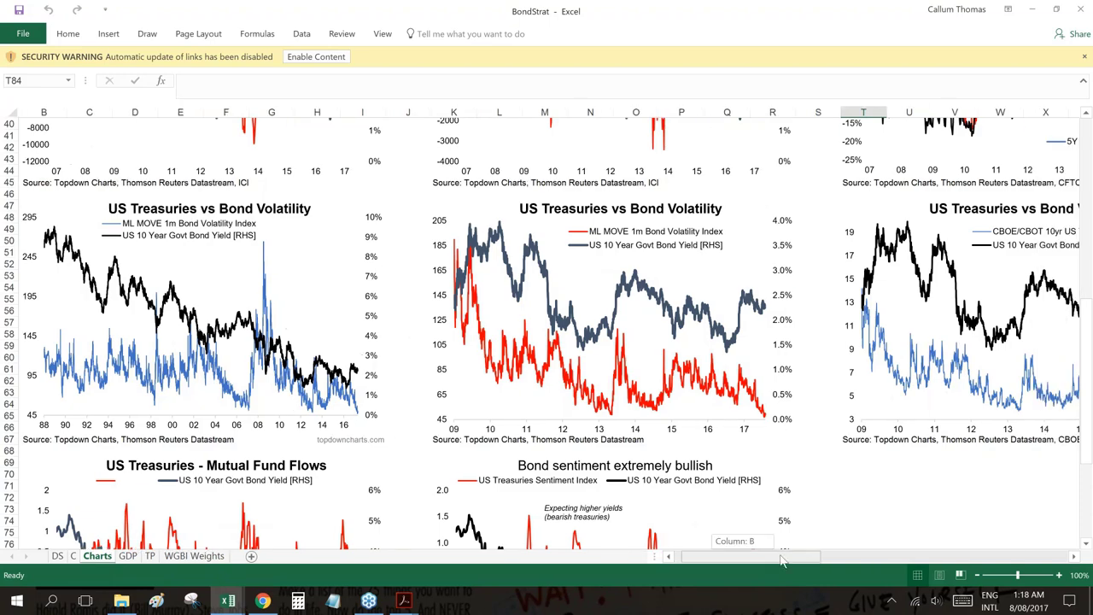
drag(780, 560, 779, 559)
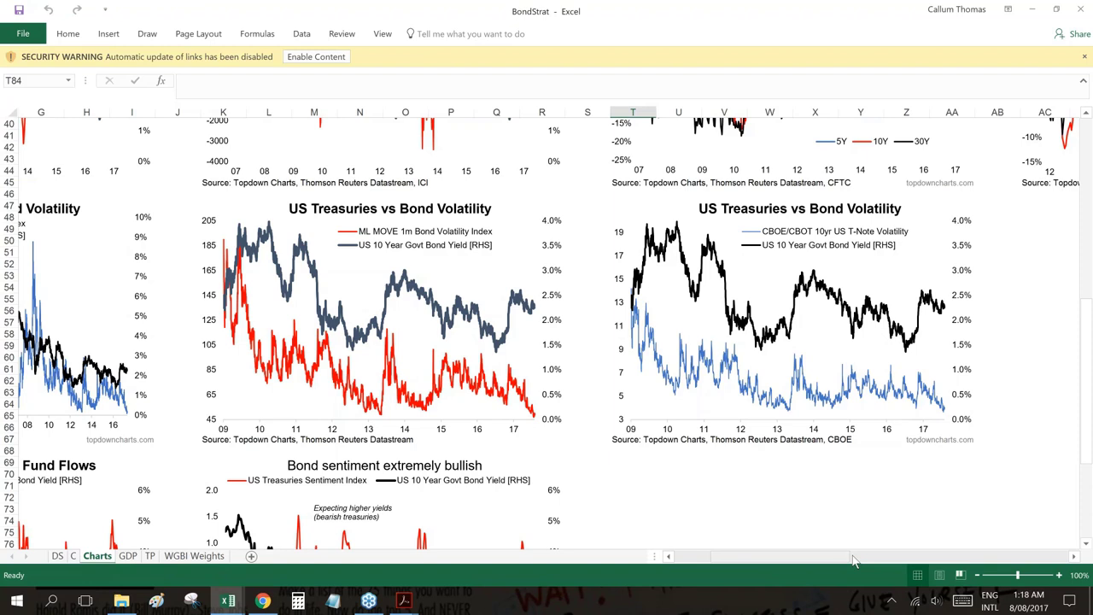
drag(854, 561, 886, 560)
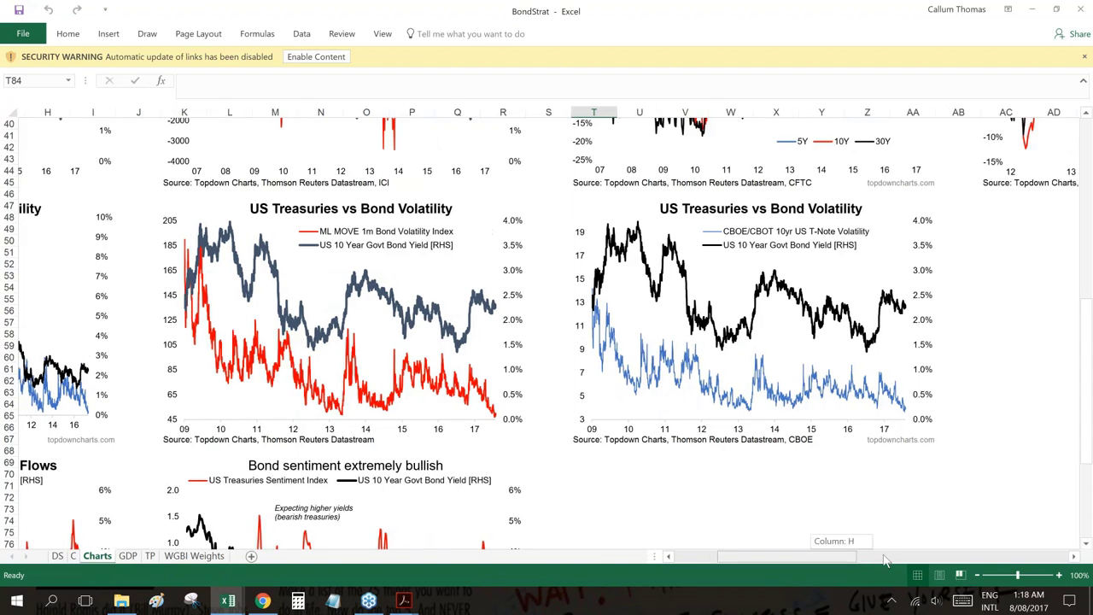
Pan right to column N to center the CBOE/CBOT T-Note volatility chart, then switch to GoToWebinar
drag(886, 560, 924, 561)
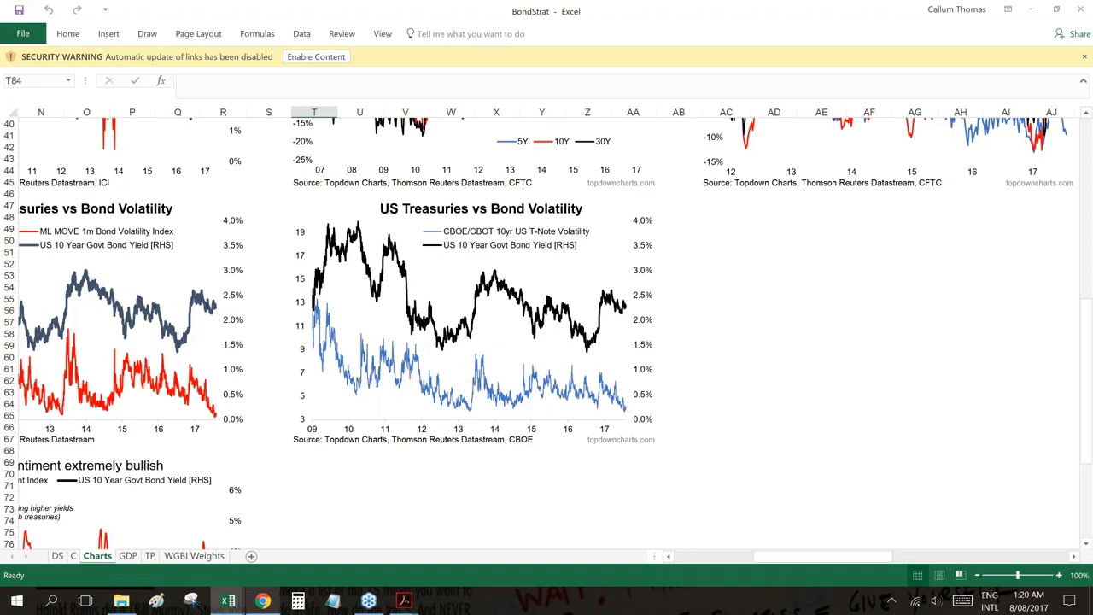
click(372, 603)
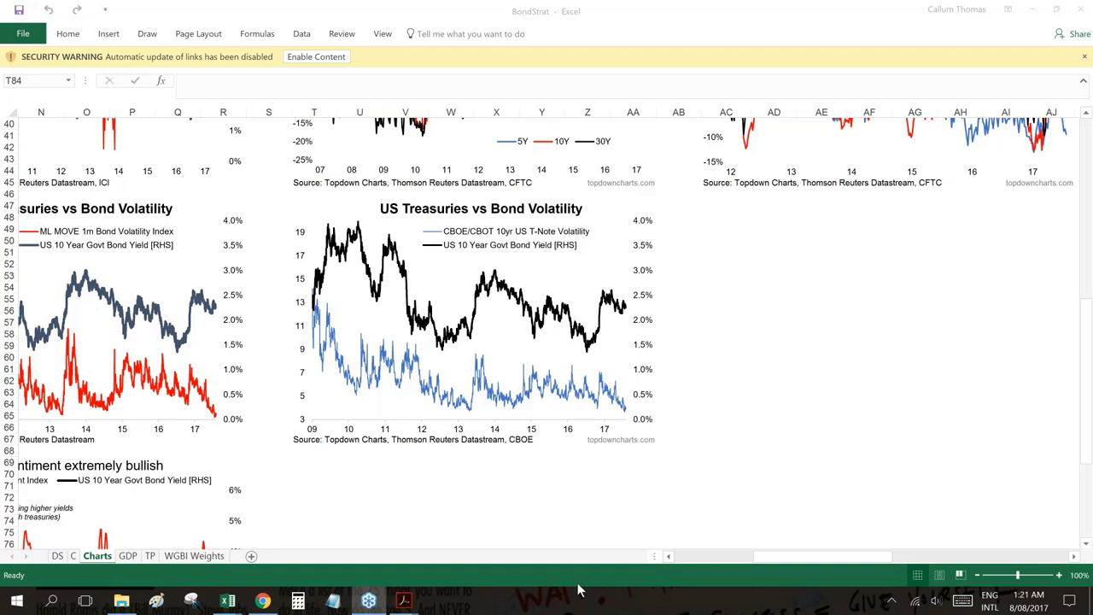
mouse_move(386, 605)
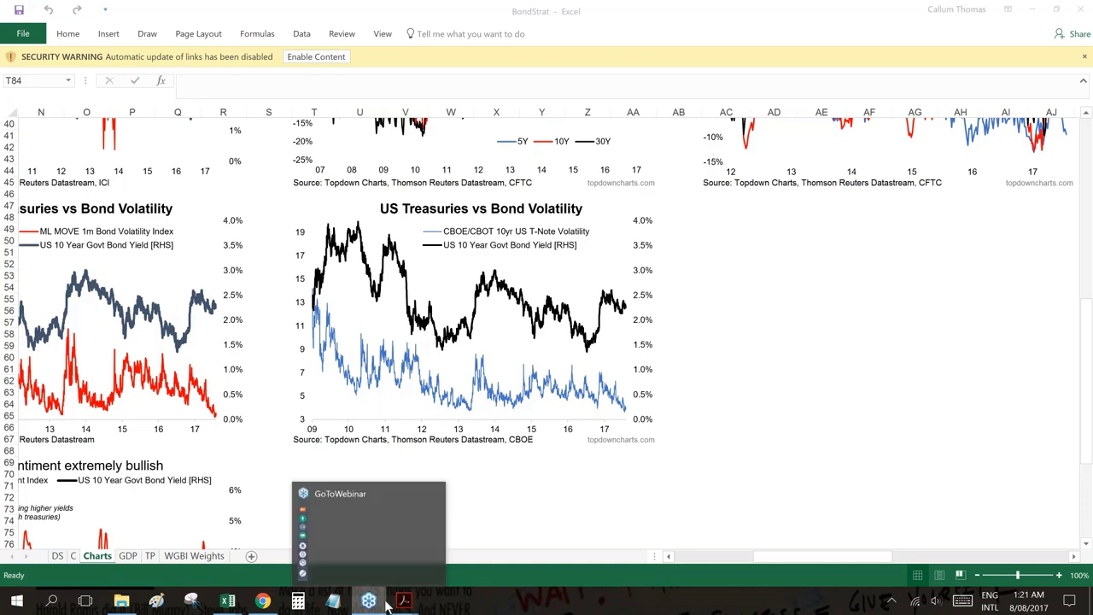